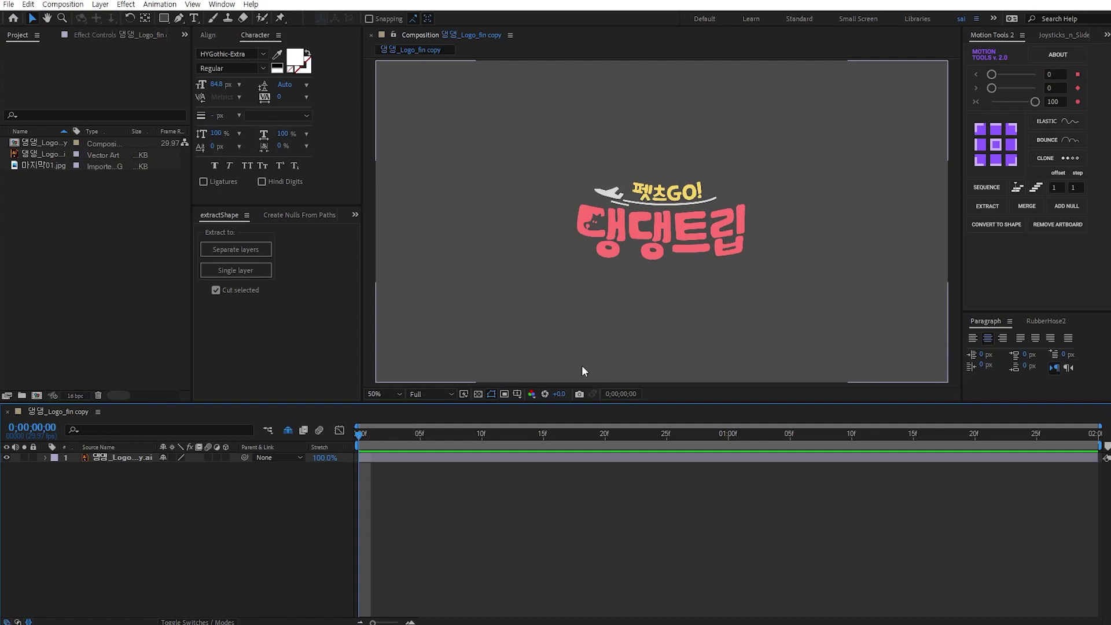
Step: Create shapes from the vector logo layer
{"action": "left_click", "coordinate": [420, 457]}
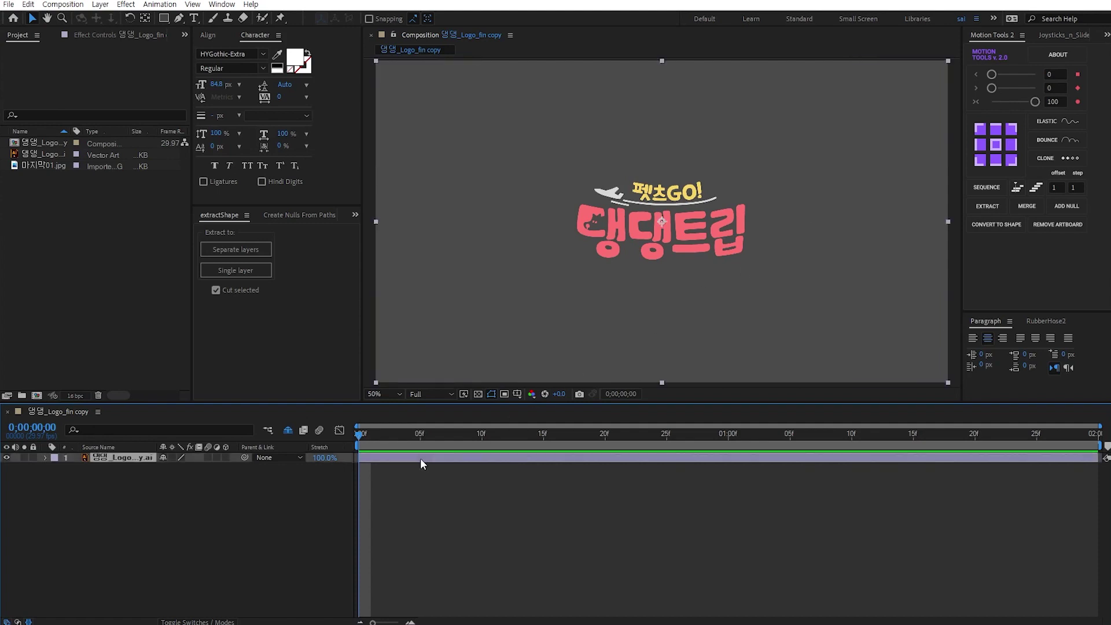
{"action": "right_click", "coordinate": [121, 457]}
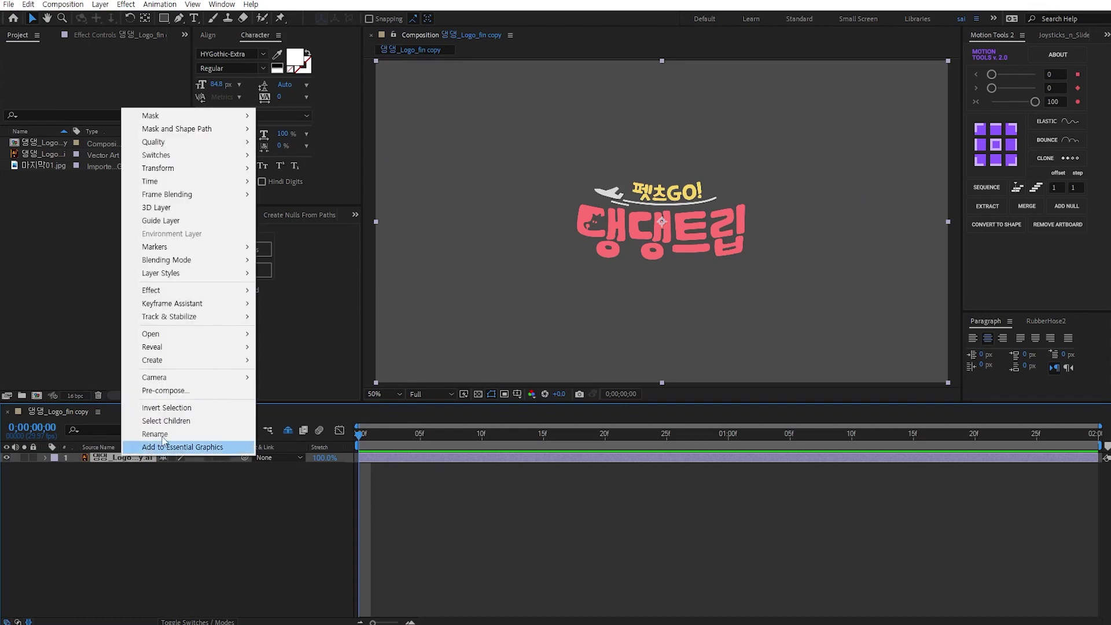
{"action": "mouse_move", "coordinate": [203, 366]}
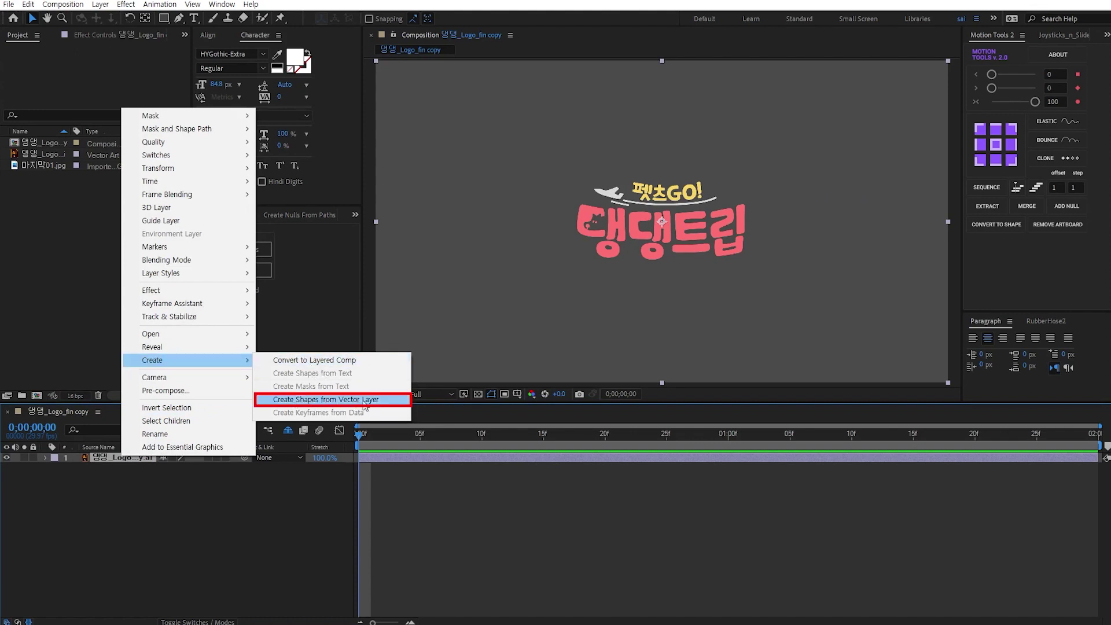
{"action": "left_click", "coordinate": [300, 401]}
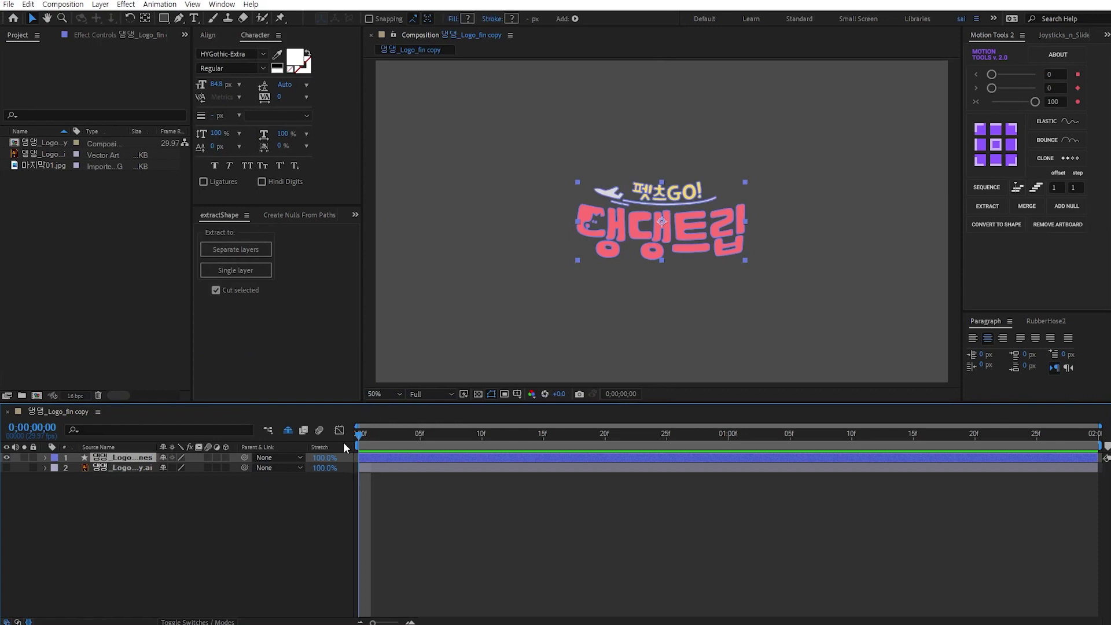
Step: Delete the original .ai logo layer, keeping the outlines shape layer
{"action": "left_click", "coordinate": [120, 469]}
{"action": "left_click", "coordinate": [113, 457]}
{"action": "left_click", "coordinate": [116, 468]}
{"action": "key", "text": "Delete"}
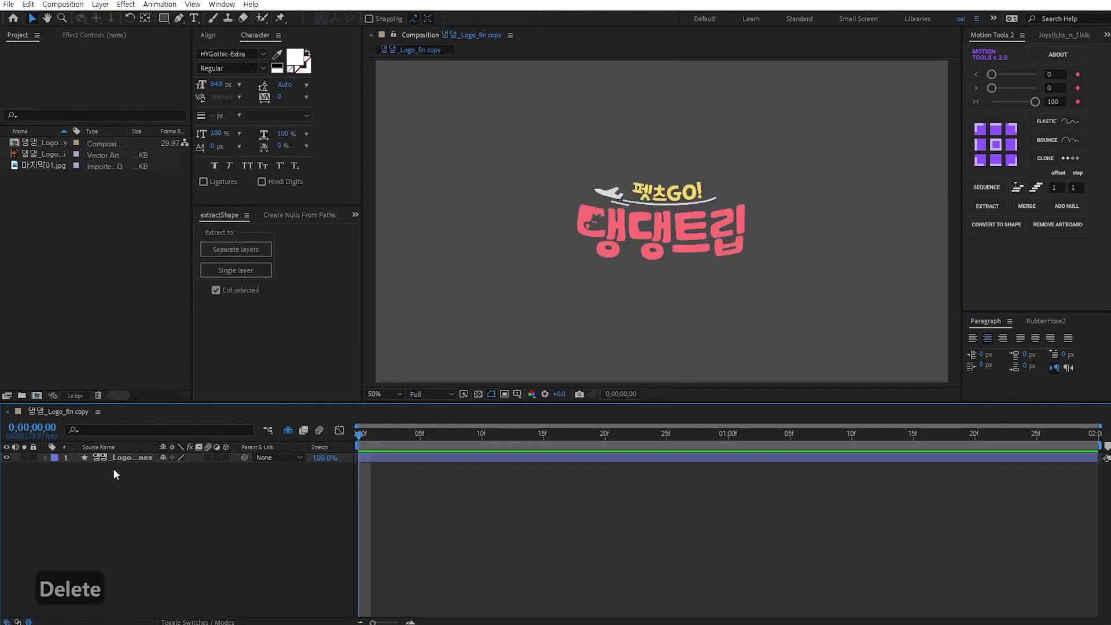
Step: Extract the airplane group, Group 1, from the logo outlines into a single layer and name it plane
{"action": "left_click", "coordinate": [103, 456]}
{"action": "left_click", "coordinate": [45, 458]}
{"action": "left_click", "coordinate": [55, 467]}
{"action": "left_click", "coordinate": [95, 468]}
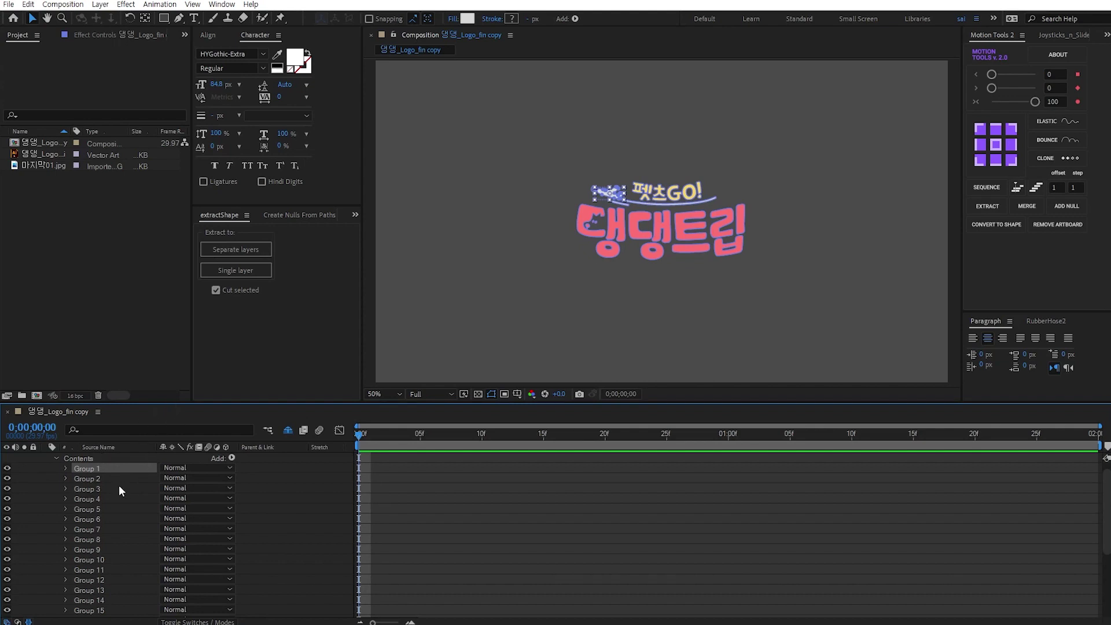
{"action": "scroll", "coordinate": [117, 485], "scroll_direction": "down", "scroll_amount": 3}
{"action": "scroll", "coordinate": [115, 500], "scroll_direction": "up", "scroll_amount": 3}
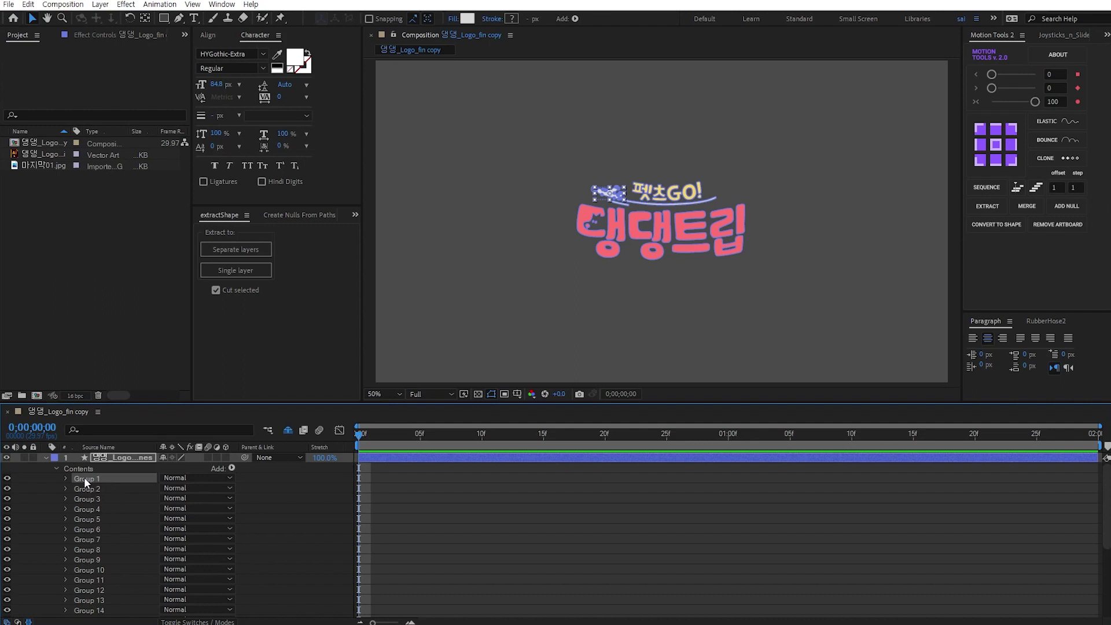
{"action": "left_click", "coordinate": [241, 271]}
{"action": "key", "text": "Return"}
{"action": "type", "text": "plane"}
{"action": "key", "text": "Return"}
Step: Extract Group 2 and Group 4 of the logo outlines into a single layer and name it 츠
{"action": "left_click", "coordinate": [99, 489]}
{"action": "left_click", "coordinate": [87, 509], "text": "ctrl"}
{"action": "left_click", "coordinate": [236, 270]}
{"action": "key", "text": "Return"}
{"action": "type", "text": "츠"}
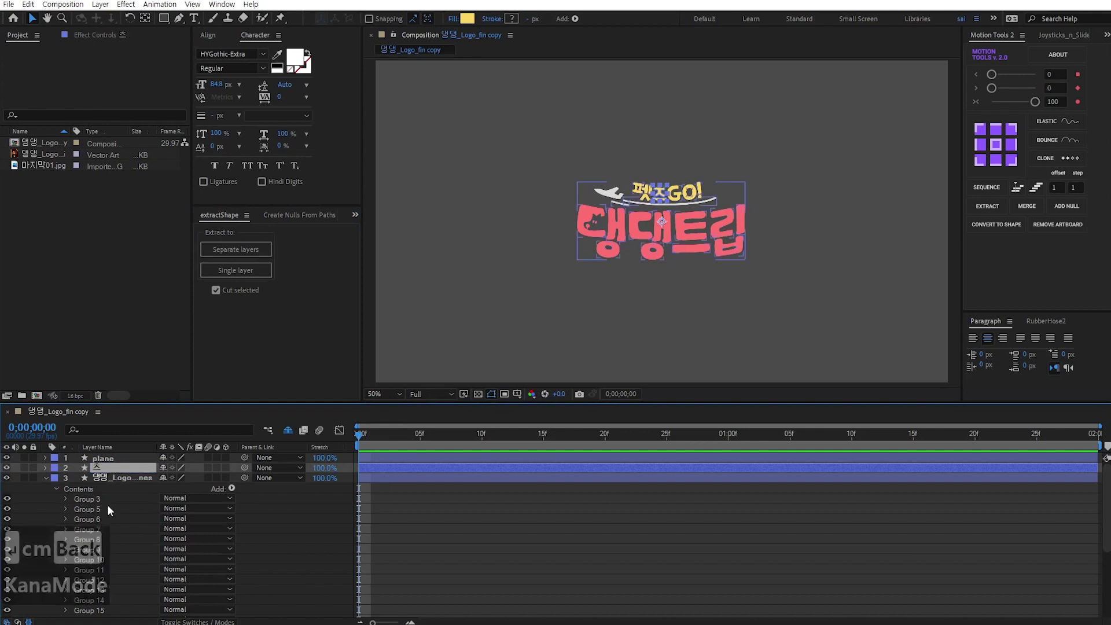
{"action": "key", "text": "Return"}
Step: Extract Groups 6, 7, 8 and 10 of the logo outlines into a single layer and name it 펫
{"action": "left_click", "coordinate": [88, 519]}
{"action": "left_click", "coordinate": [89, 529], "text": "ctrl"}
{"action": "left_click", "coordinate": [89, 539], "text": "ctrl"}
{"action": "left_click", "coordinate": [91, 560], "text": "ctrl"}
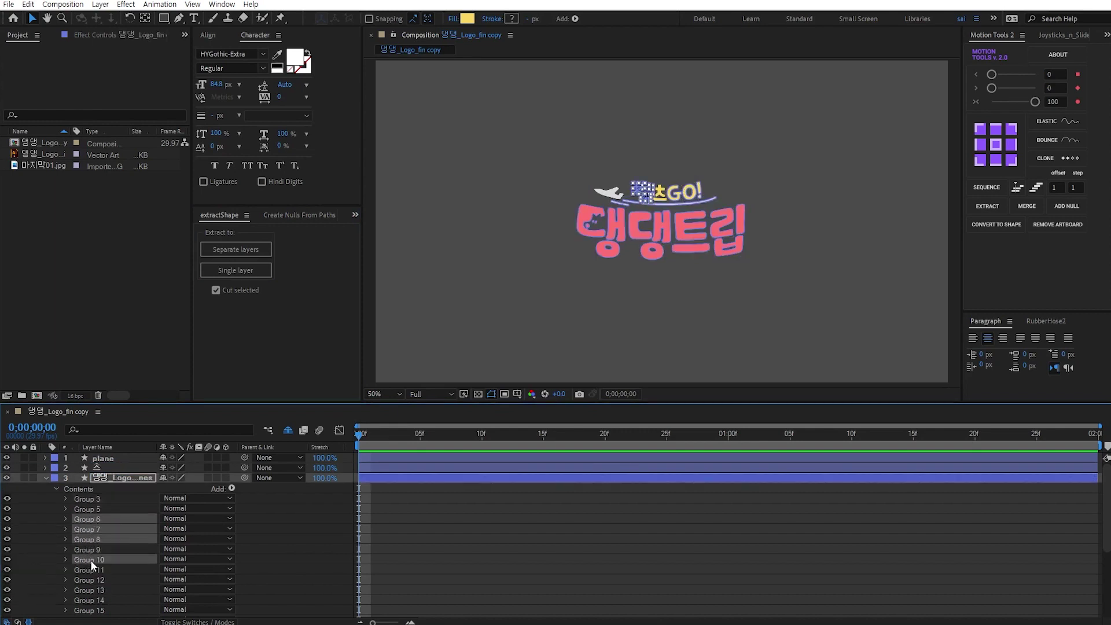
{"action": "left_click", "coordinate": [237, 271]}
{"action": "key", "text": "Return"}
{"action": "type", "text": "페"}
{"action": "key", "text": "Return"}
Step: Extract Groups 3, 5, 9 and 11 of the logo outlines into a single layer and name it go!
{"action": "left_click", "coordinate": [87, 509]}
{"action": "left_click", "coordinate": [87, 519], "text": "ctrl"}
{"action": "left_click", "coordinate": [88, 529], "text": "ctrl"}
{"action": "left_click", "coordinate": [89, 539], "text": "ctrl"}
{"action": "left_click", "coordinate": [228, 271]}
{"action": "key", "text": "Return"}
{"action": "type", "text": "go!"}
{"action": "key", "text": "Return"}
Step: Extract Group 12 and Group 13 of the logo outlines into a single layer and name it 립
{"action": "left_click", "coordinate": [92, 520]}
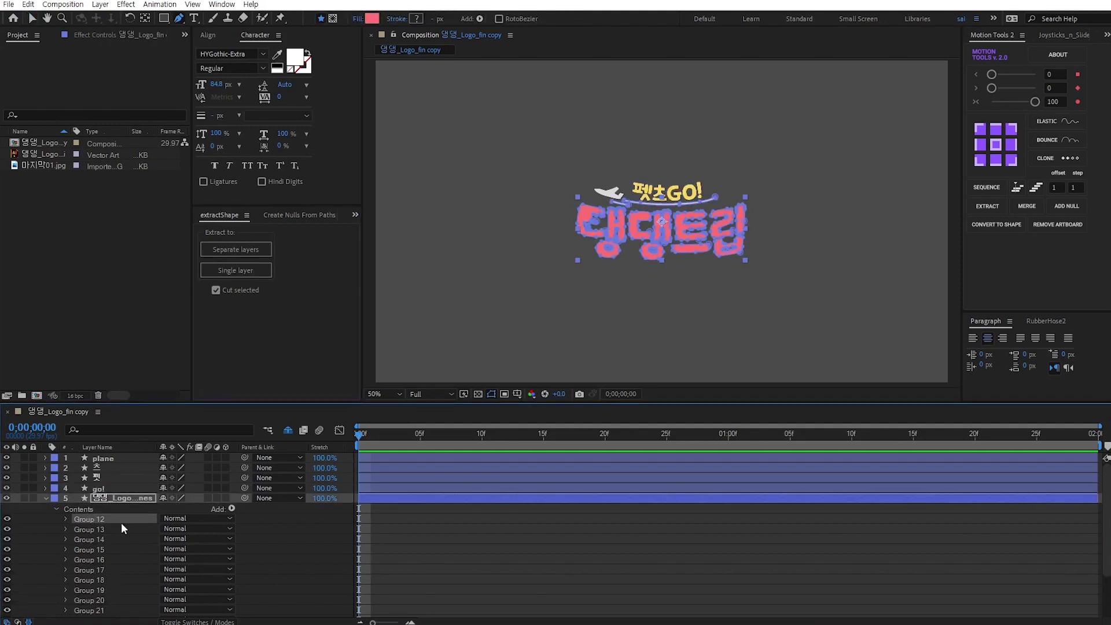
{"action": "key", "text": "v"}
{"action": "left_click", "coordinate": [102, 519]}
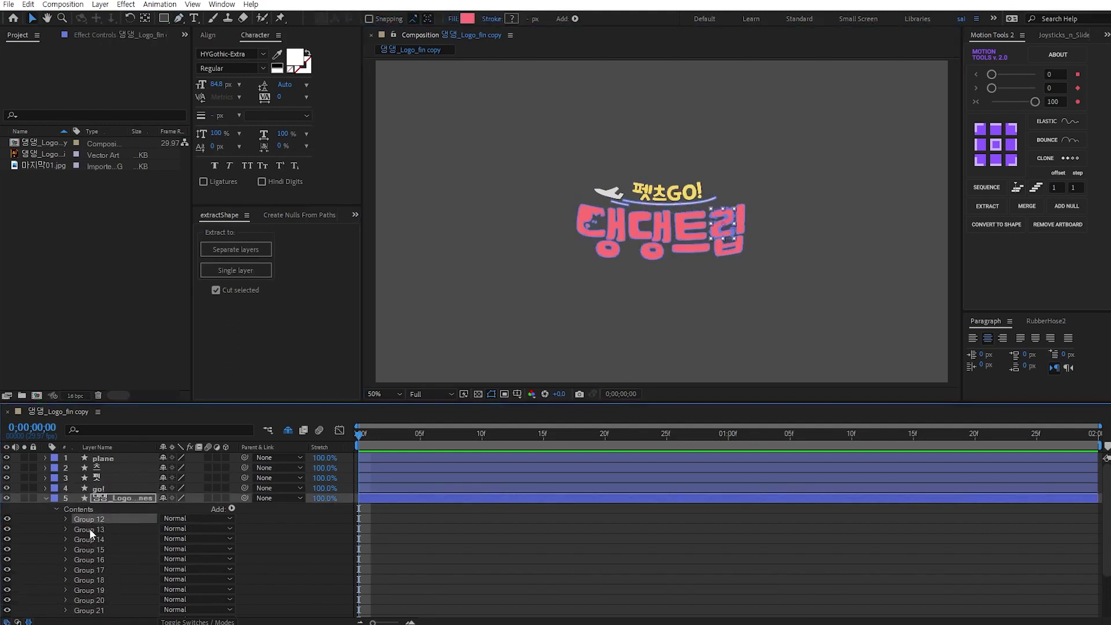
{"action": "left_click", "coordinate": [89, 529], "text": "ctrl"}
{"action": "left_click", "coordinate": [228, 271]}
{"action": "left_click", "coordinate": [100, 499]}
{"action": "key", "text": "Return"}
{"action": "key", "text": "Hangul"}
{"action": "type", "text": "립"}
Step: Put the shapes of the third red letter into their own layer and name it 트
{"action": "left_click", "coordinate": [111, 507]}
{"action": "key", "text": "Return"}
{"action": "type", "text": "트"}
Step: Extract the groups forming the second red letter into a single layer and name it 댕02
{"action": "left_click", "coordinate": [89, 540]}
{"action": "left_click", "coordinate": [93, 559], "text": "shift"}
{"action": "left_click", "coordinate": [235, 270]}
{"action": "key", "text": "Return"}
{"action": "type", "text": "댕02"}
{"action": "key", "text": "Return"}
Step: Extract the groups forming the curved line under the airplane into a single layer and name it line
{"action": "left_click", "coordinate": [99, 593]}
{"action": "left_click", "coordinate": [96, 602], "text": "shift"}
{"action": "left_click", "coordinate": [235, 270]}
{"action": "key", "text": "Return"}
{"action": "type", "text": "line"}
{"action": "key", "text": "Return"}
Step: Rename the remaining logo outlines layer as 댕01 and collapse its contents
{"action": "key", "text": "Hangul"}
{"action": "left_click", "coordinate": [102, 539]}
{"action": "key", "text": "Return"}
{"action": "type", "text": "댕01"}
{"action": "key", "text": "Return"}
{"action": "left_click", "coordinate": [46, 539]}
Step: Reorder the layers as 댕01, 댕02, 트, 립, 펫, 츠, go!, plane and line
{"action": "left_click_drag", "start_coordinate": [99, 539], "coordinate": [99, 516]}
{"action": "left_click", "coordinate": [99, 528], "text": "shift"}
{"action": "key", "text": "ctrl+shift+bracketright"}
{"action": "mouse_move", "coordinate": [106, 478]}
{"action": "left_mouse_down"}
{"action": "mouse_move", "coordinate": [100, 503]}
{"action": "mouse_move", "coordinate": [99, 475]}
{"action": "left_mouse_up"}
{"action": "mouse_move", "coordinate": [98, 518]}
{"action": "left_mouse_down"}
{"action": "mouse_move", "coordinate": [102, 483]}
{"action": "mouse_move", "coordinate": [101, 497]}
{"action": "left_mouse_up"}
Step: Label the main title letter layers red, the 펫, 츠 and go! layers yellow, and plane and line aqua
{"action": "left_click", "coordinate": [98, 488], "text": "shift"}
{"action": "left_click", "coordinate": [54, 488]}
{"action": "left_click", "coordinate": [76, 505]}
{"action": "left_click", "coordinate": [98, 498]}
{"action": "left_click", "coordinate": [99, 519], "text": "shift"}
{"action": "left_click", "coordinate": [54, 518]}
{"action": "left_click", "coordinate": [75, 549]}
{"action": "left_click", "coordinate": [102, 528]}
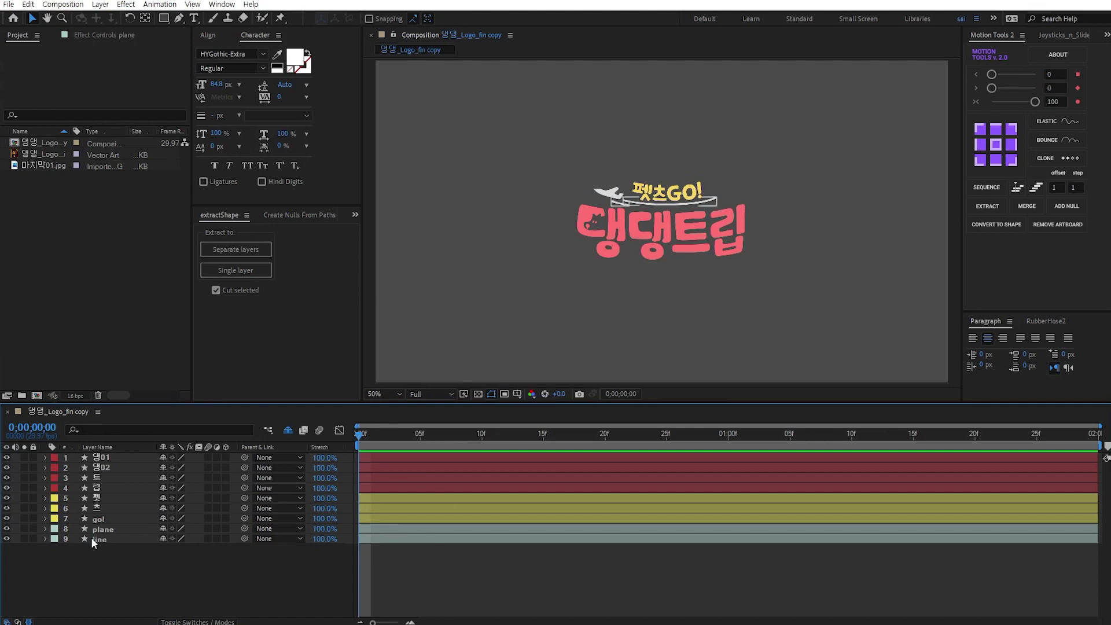
Step: Center the anchor points of the 댕01, 댕02, 트 and 립 layers in their layer content
{"action": "left_click", "coordinate": [103, 457]}
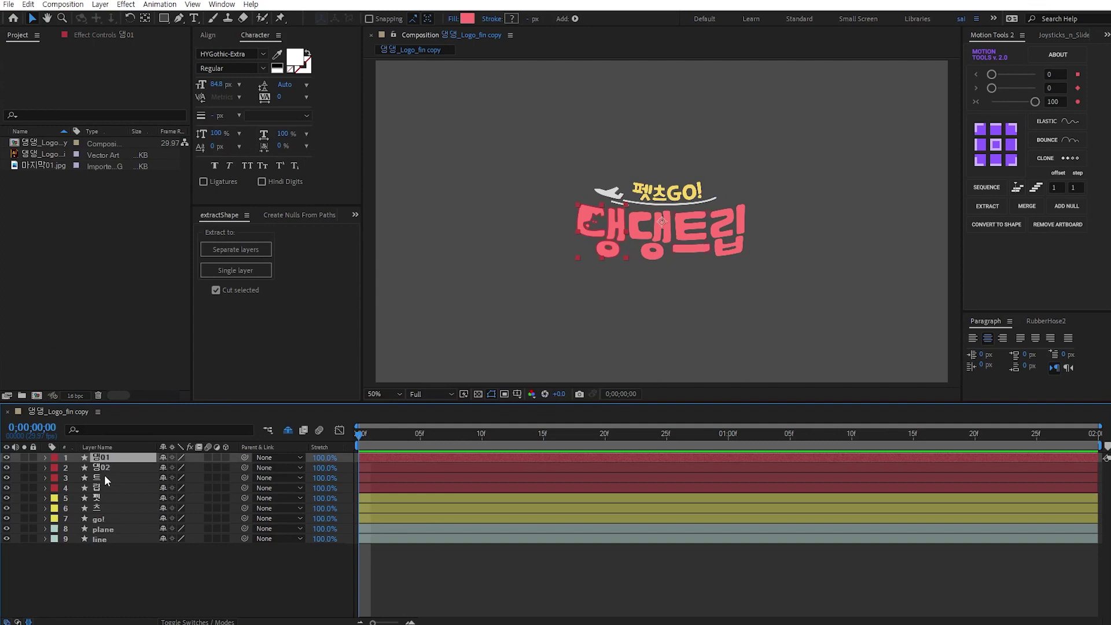
{"action": "left_click", "coordinate": [101, 484], "text": "shift"}
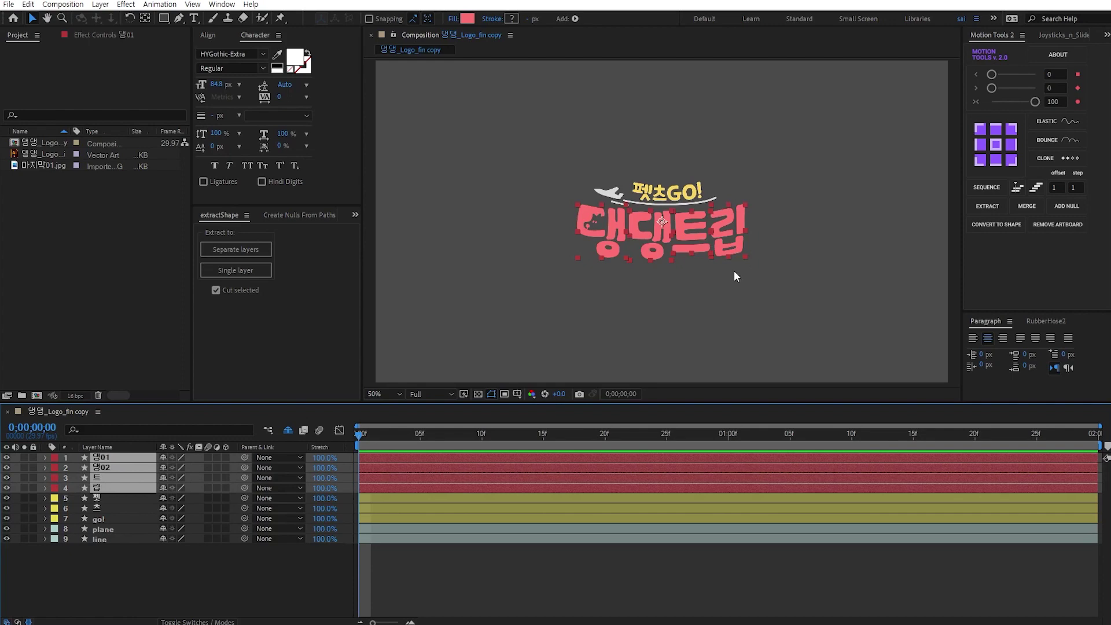
{"action": "left_click", "coordinate": [100, 5]}
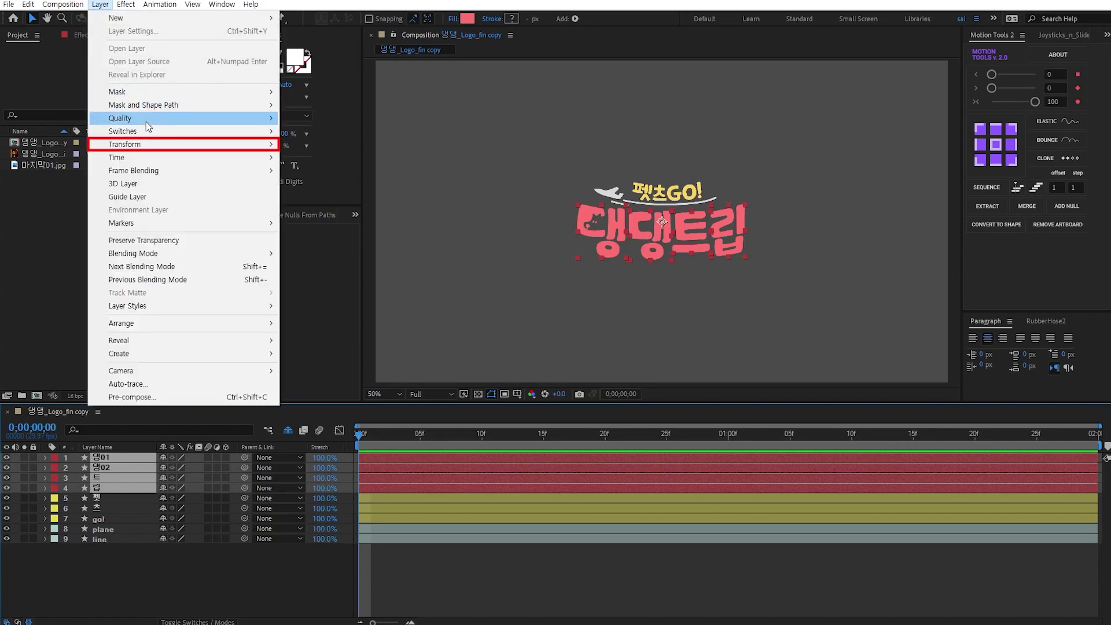
{"action": "mouse_move", "coordinate": [140, 147]}
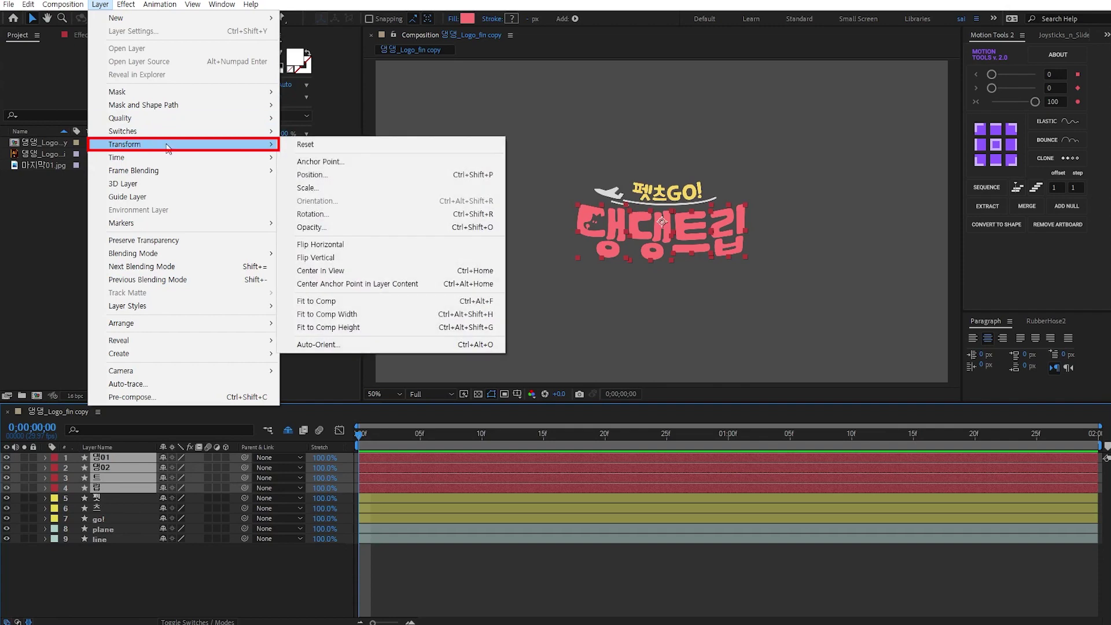
{"action": "left_click", "coordinate": [420, 284]}
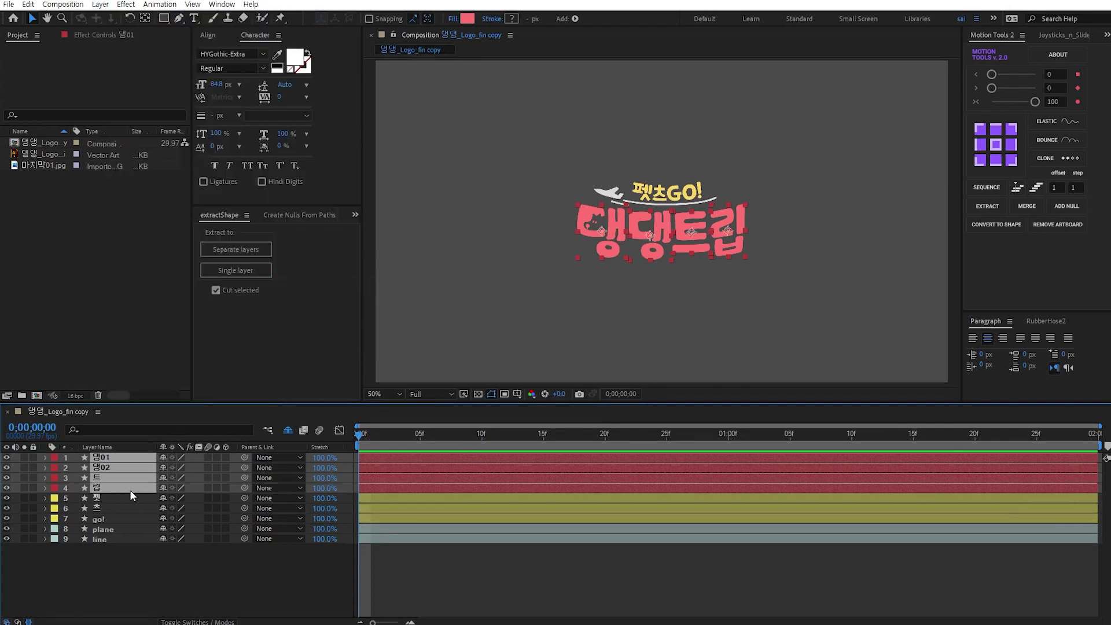
Step: Center the anchor points of the 펫, 츠, go!, plane and line layers in their layer content
{"action": "left_click", "coordinate": [113, 497]}
{"action": "left_click", "coordinate": [110, 537], "text": "shift"}
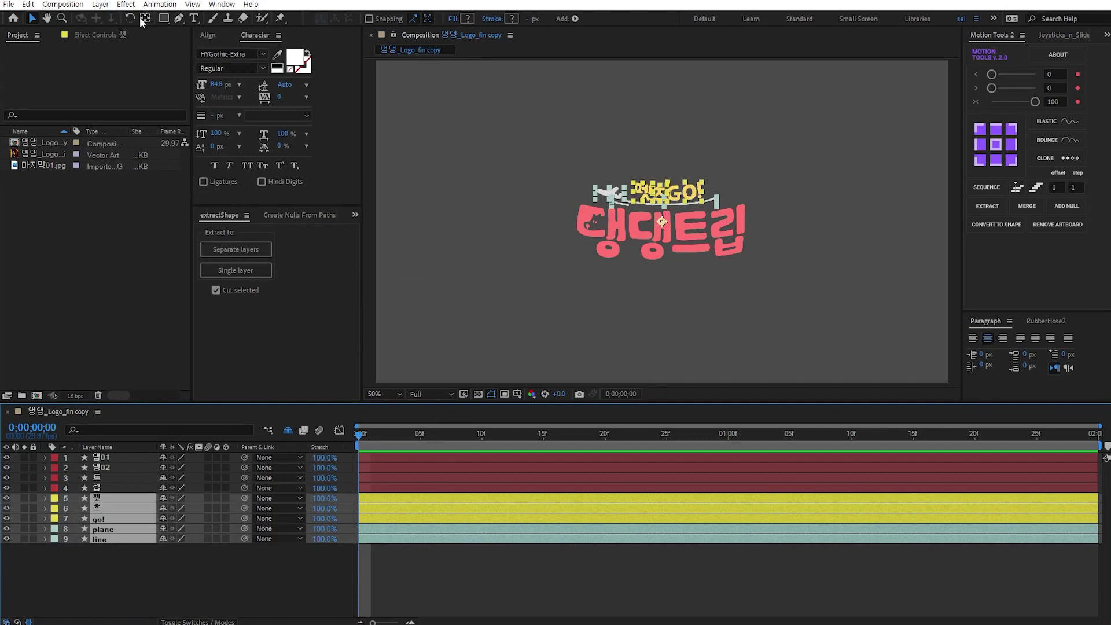
{"action": "left_click", "coordinate": [100, 4]}
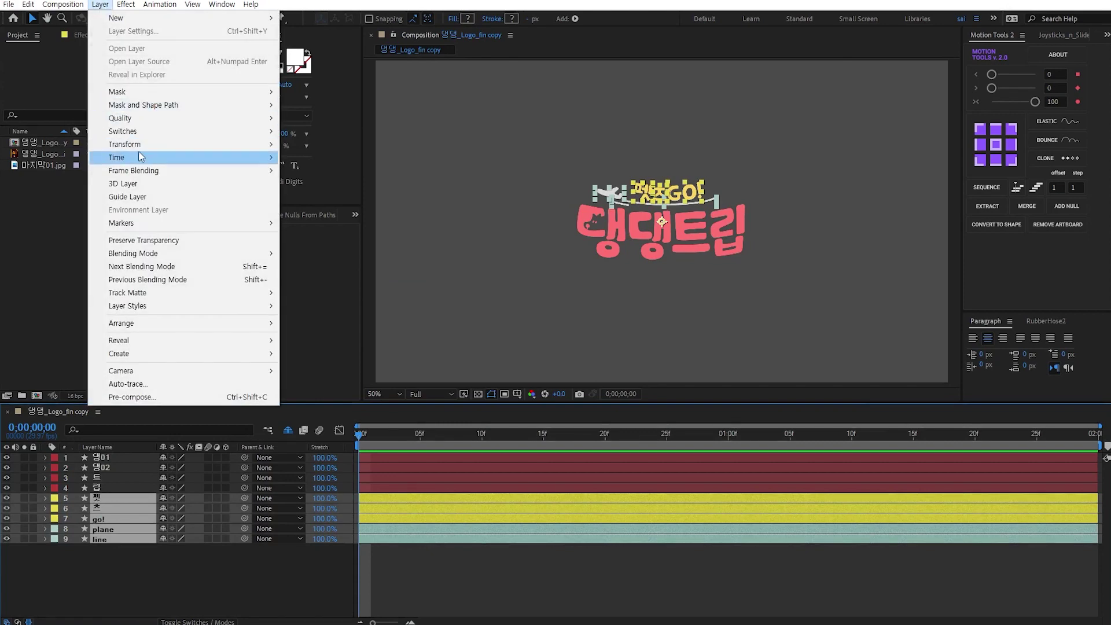
{"action": "mouse_move", "coordinate": [133, 147]}
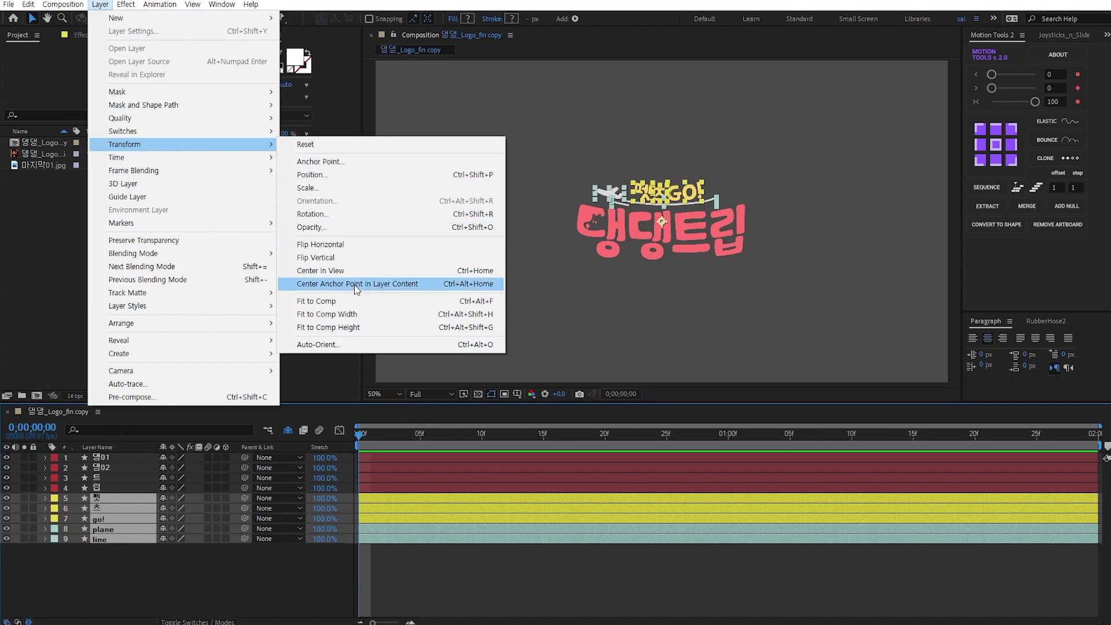
{"action": "left_click", "coordinate": [393, 285]}
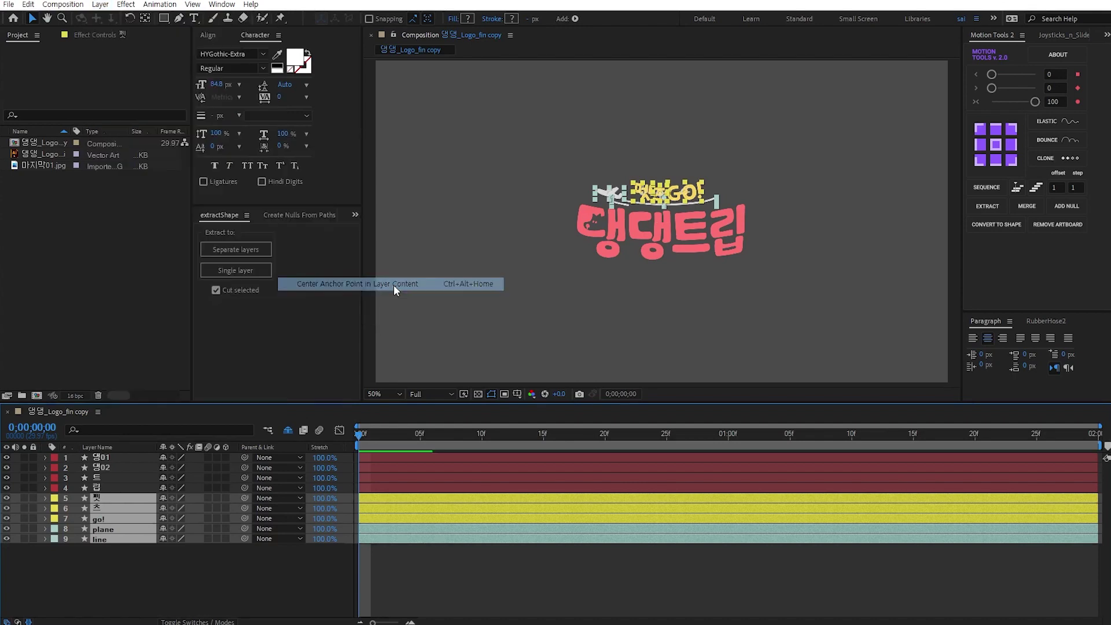
{"action": "left_click", "coordinate": [461, 564]}
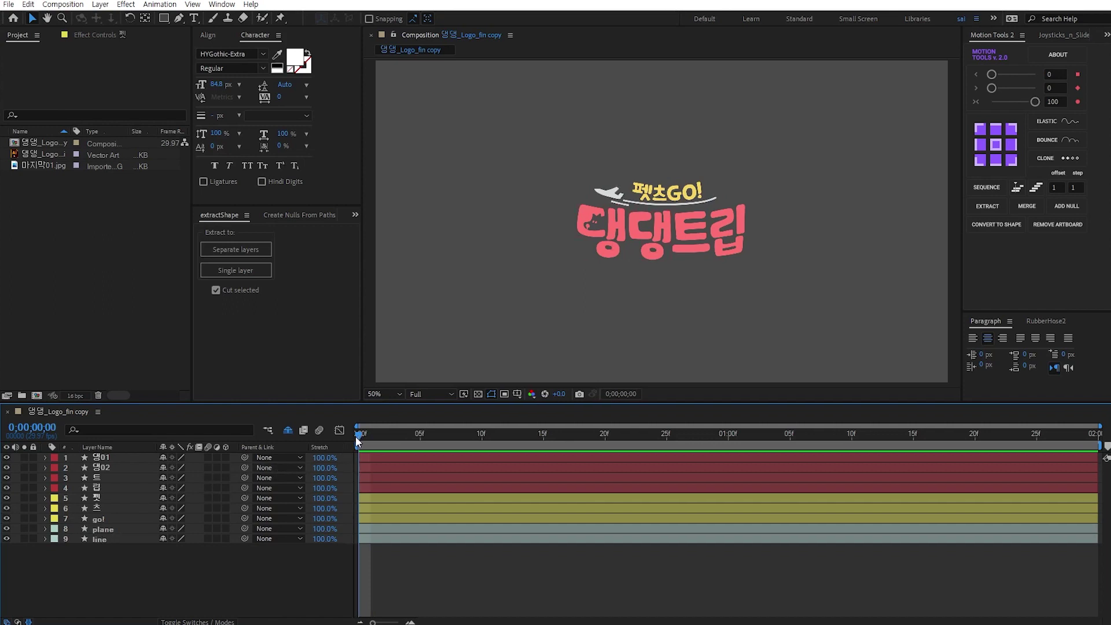
Step: Add a Scale keyframe to the 댕01 layer and move it to about frame 14
{"action": "left_click", "coordinate": [101, 457]}
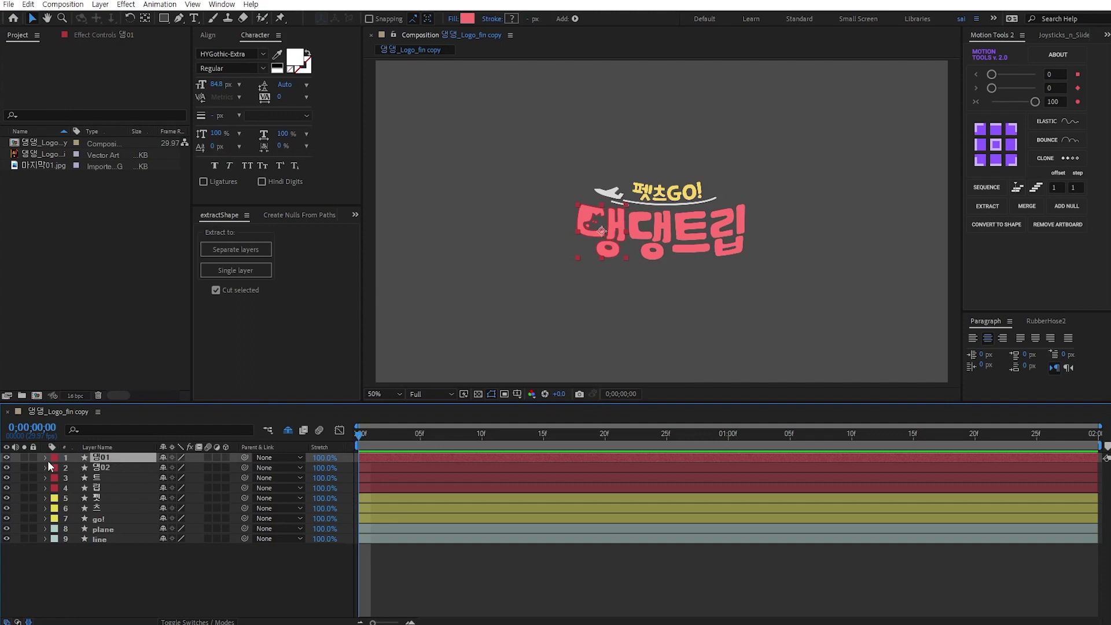
{"action": "key", "text": "ctrl+s"}
{"action": "key", "text": "s"}
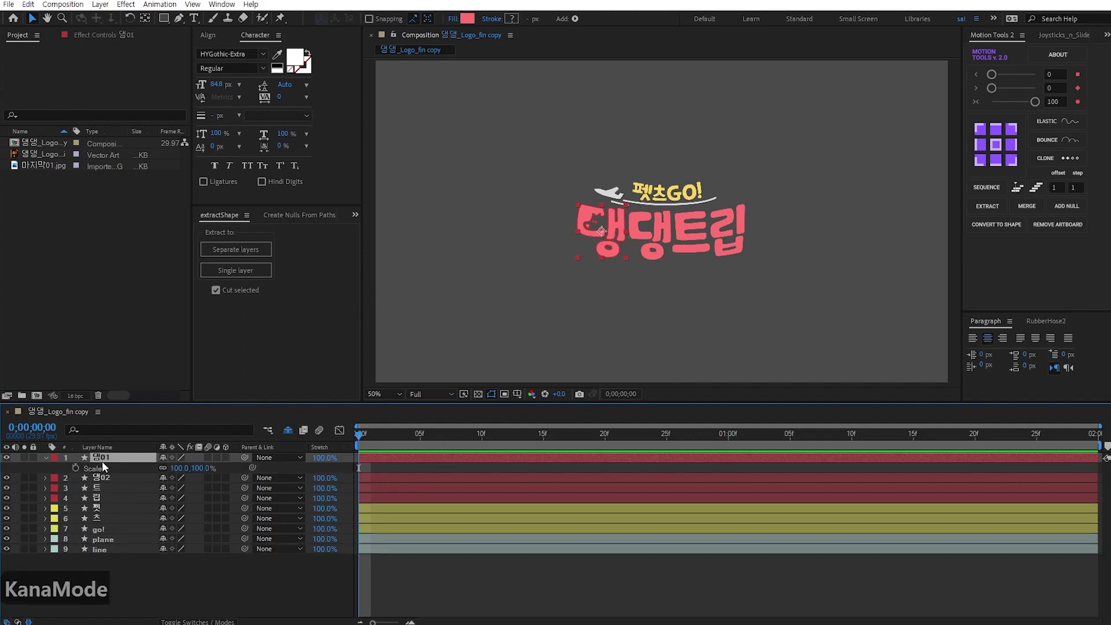
{"action": "left_click", "coordinate": [75, 468]}
{"action": "left_click_drag", "start_coordinate": [397, 434], "coordinate": [534, 473]}
Step: Set the composition's duration to 0;00;04;00
{"action": "key", "text": "ctrl+k"}
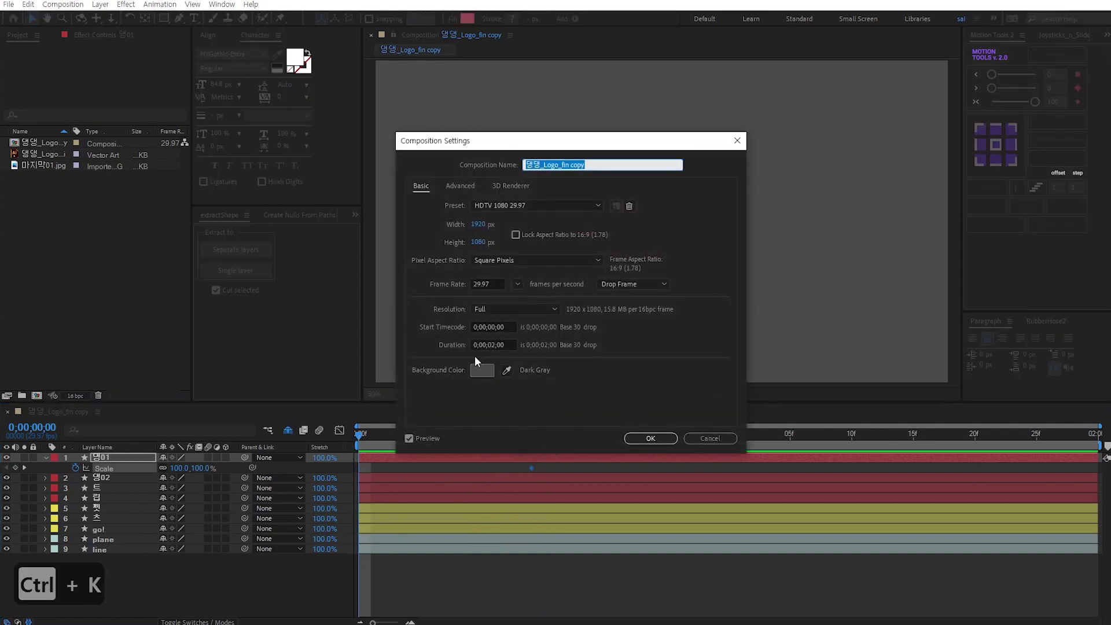
{"action": "left_click", "coordinate": [495, 345]}
{"action": "type", "text": "4"}
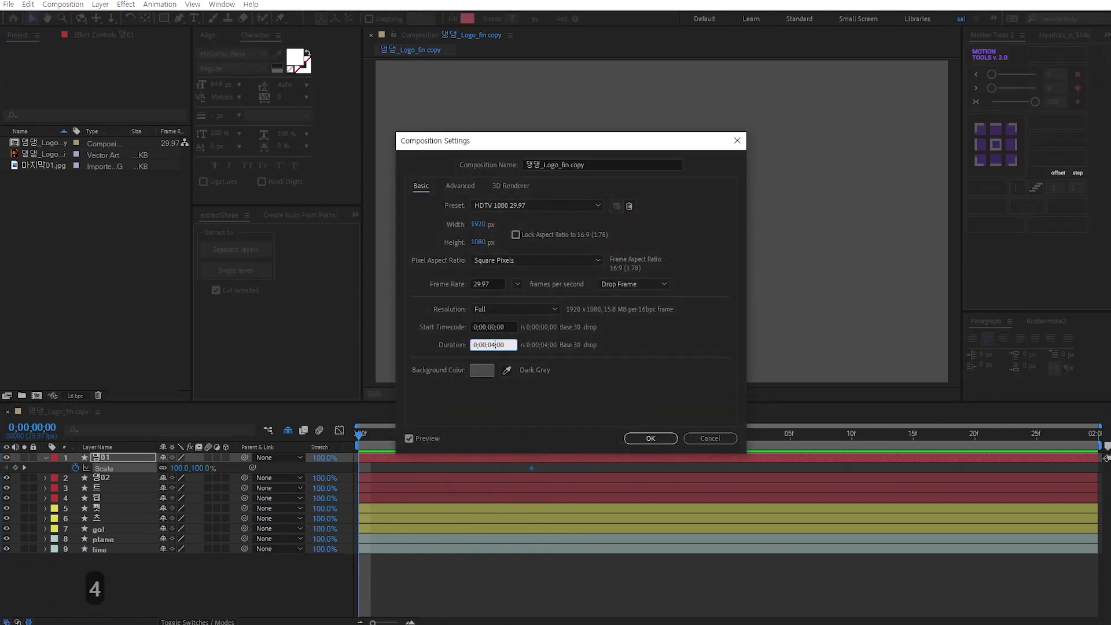
{"action": "key", "text": "Return"}
Step: Extend all layers to the end of the composition
{"action": "left_click_drag", "start_coordinate": [730, 425], "coordinate": [1098, 426]}
{"action": "key", "text": "ctrl+a"}
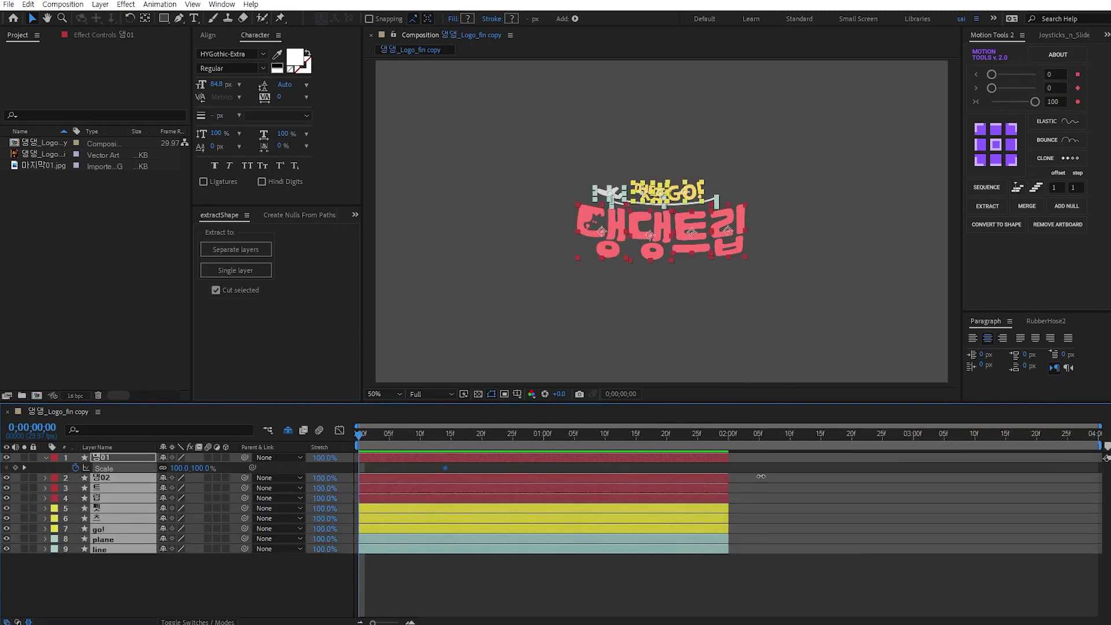
{"action": "left_click_drag", "start_coordinate": [727, 486], "coordinate": [1087, 489]}
{"action": "left_click", "coordinate": [495, 470]}
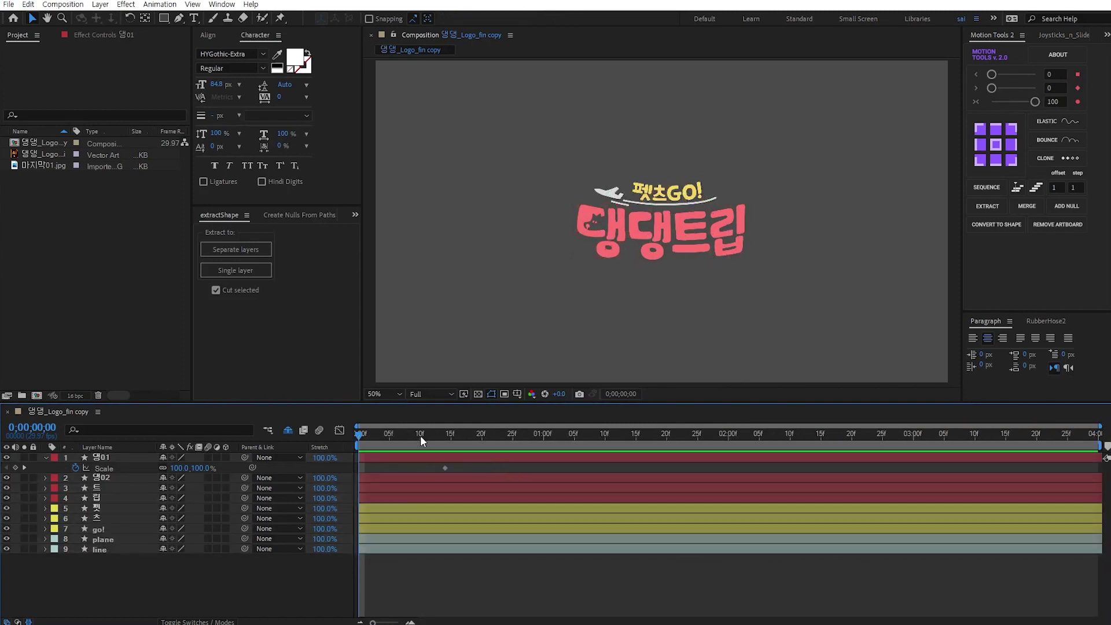
Step: Set the Scale of the 댕01 layer to 0% at frame 0
{"action": "left_click", "coordinate": [374, 454]}
{"action": "left_click", "coordinate": [199, 468]}
{"action": "type", "text": "0"}
{"action": "key", "text": "Return"}
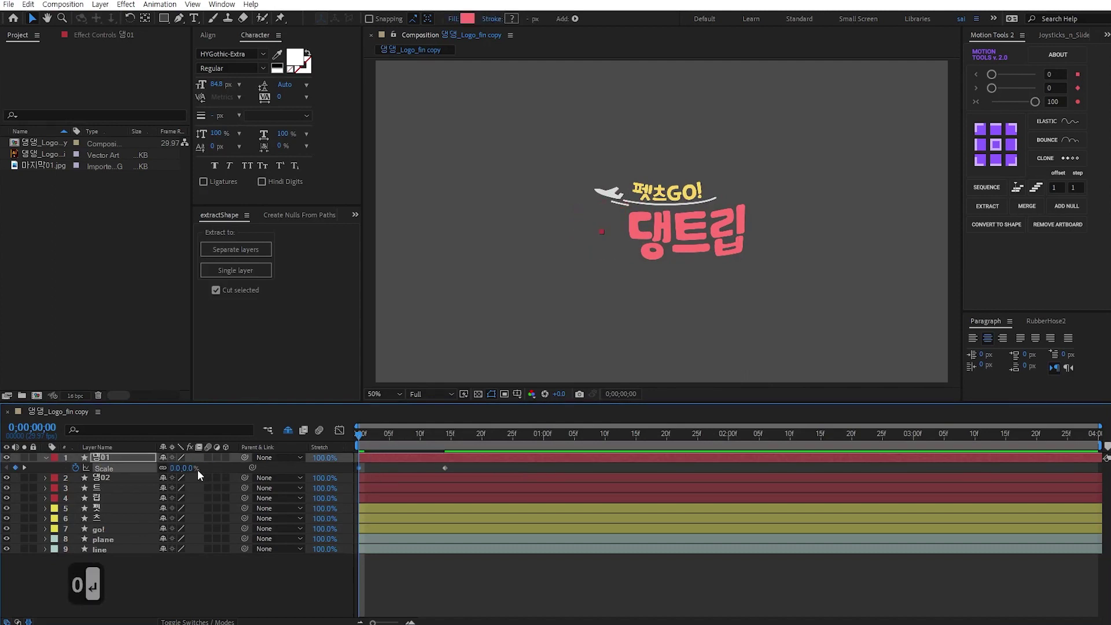
Step: Preview the 댕01 scale-up animation and move its ending Scale keyframe to frame 10
{"action": "left_click", "coordinate": [372, 439]}
{"action": "key", "text": "space"}
{"action": "left_click", "coordinate": [438, 438]}
{"action": "left_click", "coordinate": [356, 435]}
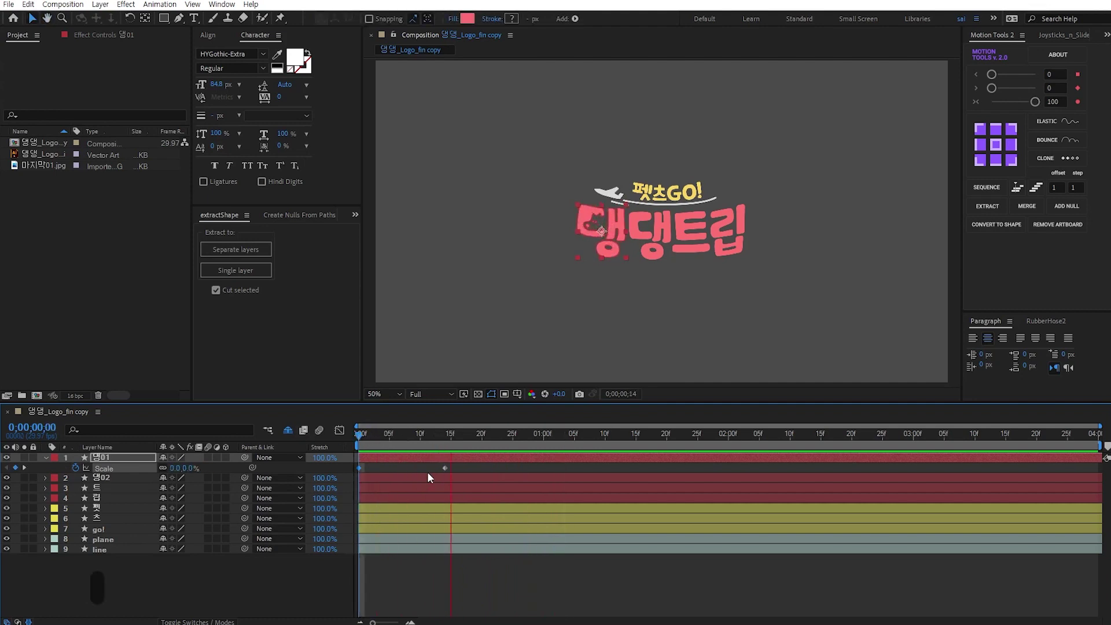
{"action": "left_click_drag", "start_coordinate": [443, 467], "coordinate": [420, 468]}
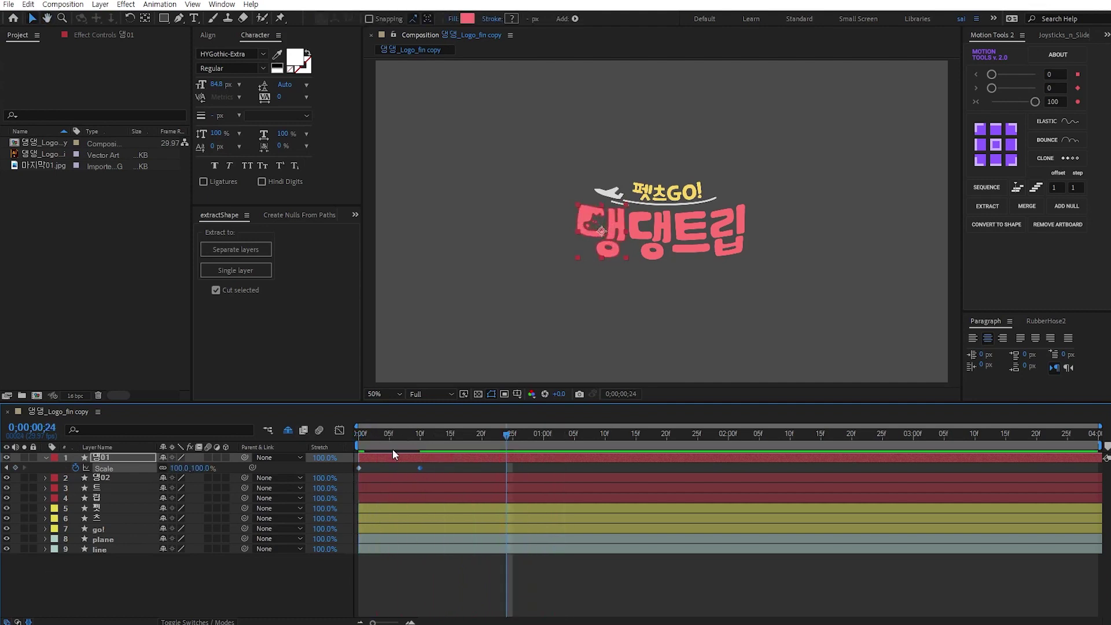
{"action": "left_click", "coordinate": [356, 435]}
Step: Duplicate the 100% Scale keyframe of 댕01 and space the keyframes at frames 5, 8, 11, 14 and 17
{"action": "left_click_drag", "start_coordinate": [420, 468], "coordinate": [457, 467]}
{"action": "key", "text": "ctrl+c"}
{"action": "key", "text": "ctrl+v"}
{"action": "key", "text": "ctrl+z"}
{"action": "left_click", "coordinate": [433, 439]}
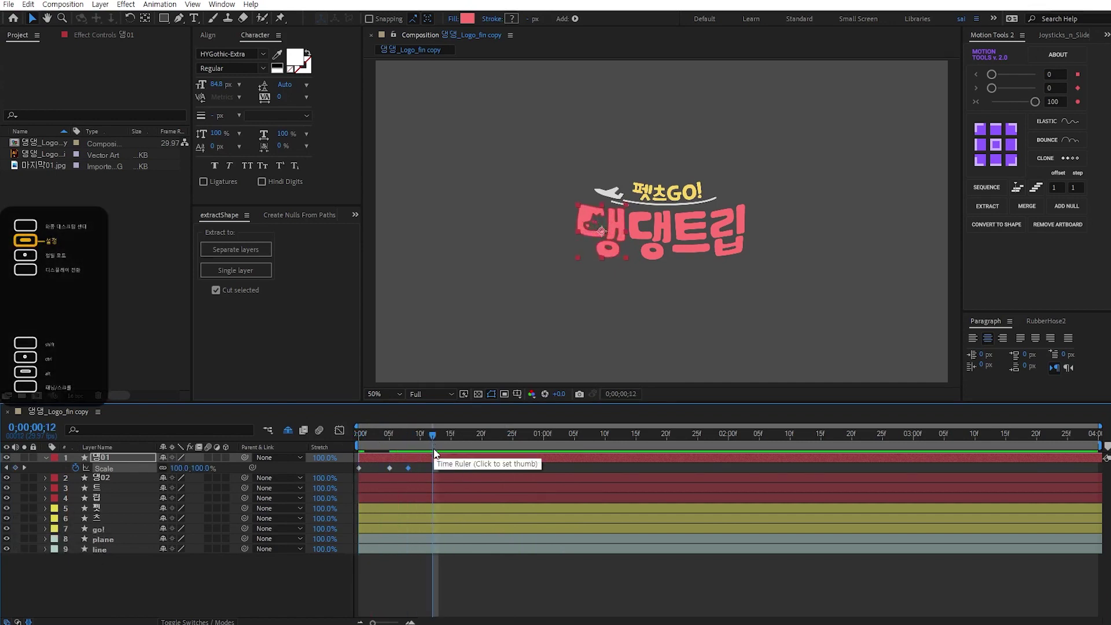
{"action": "key", "text": "ctrl+v"}
{"action": "left_click", "coordinate": [443, 437]}
{"action": "key", "text": "ctrl+v"}
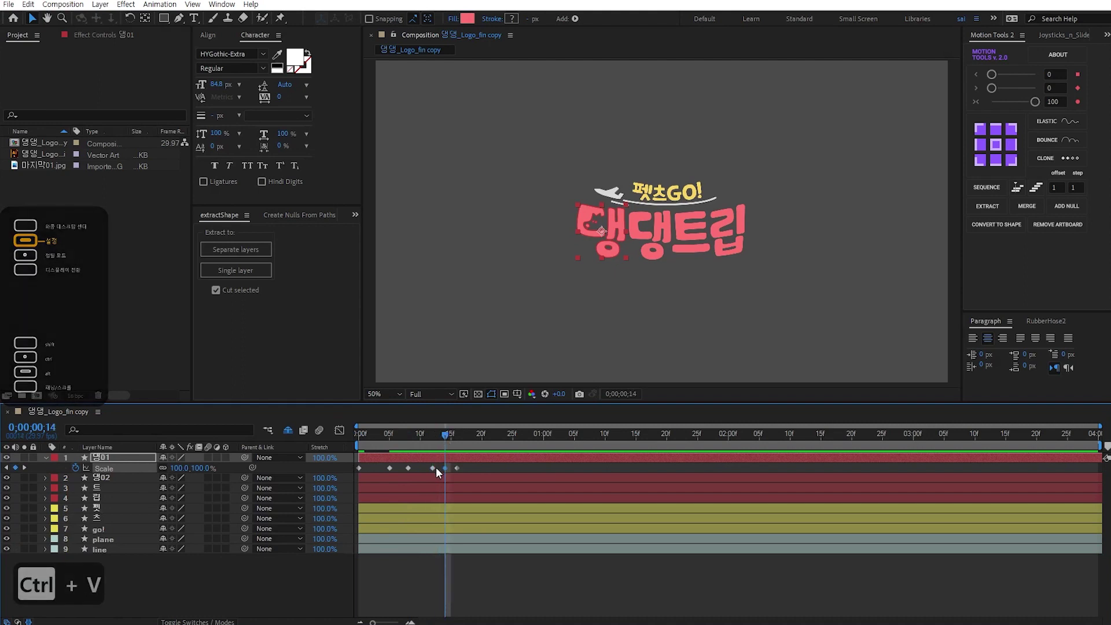
{"action": "left_click_drag", "start_coordinate": [434, 468], "coordinate": [426, 468]}
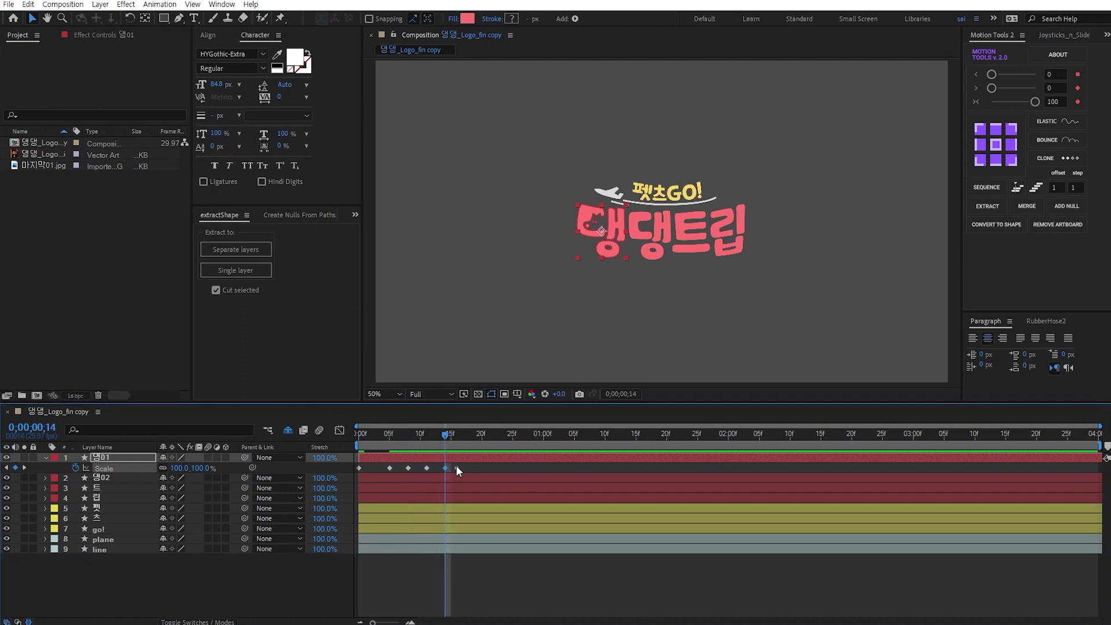
{"action": "left_click", "coordinate": [388, 439]}
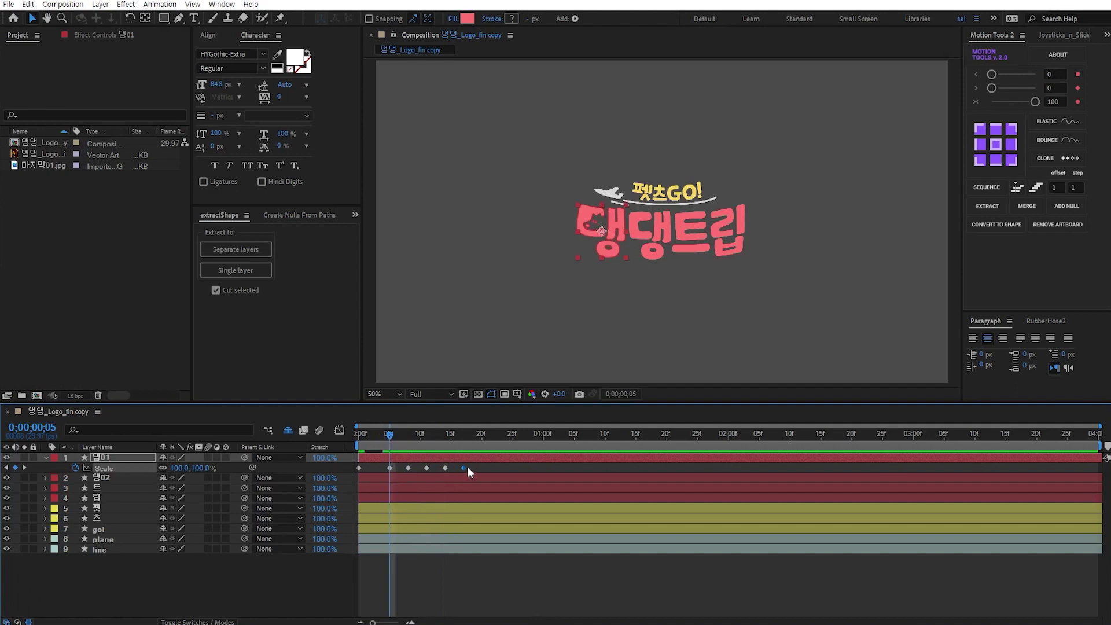
Step: Set the Scale of the 댕01 layer to 120% at the frame 5 keyframe
{"action": "left_click", "coordinate": [375, 467]}
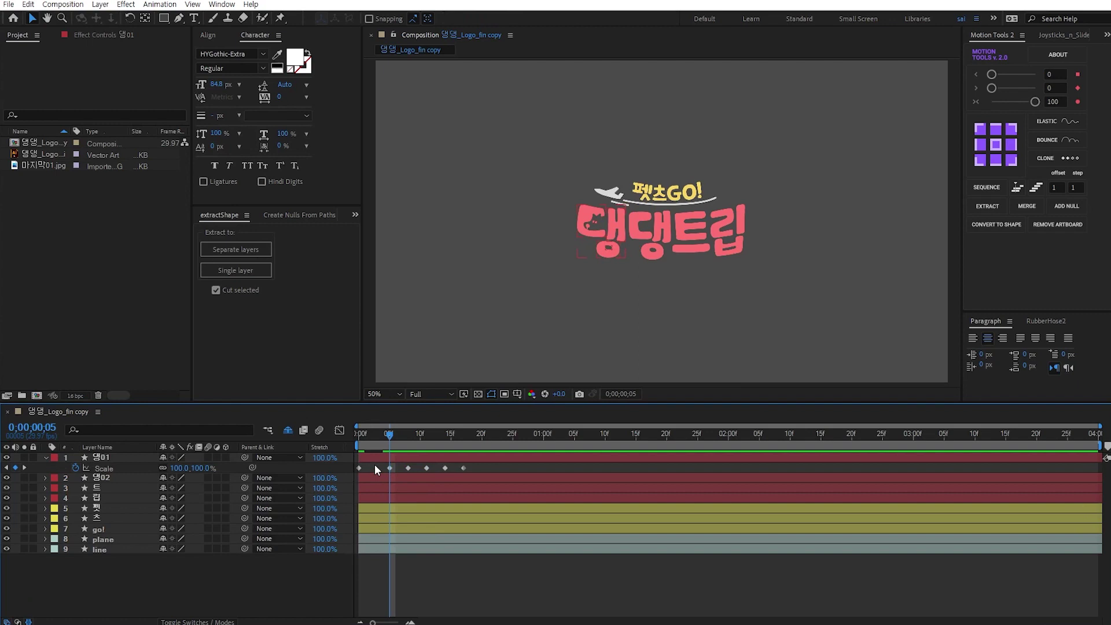
{"action": "left_click", "coordinate": [389, 468]}
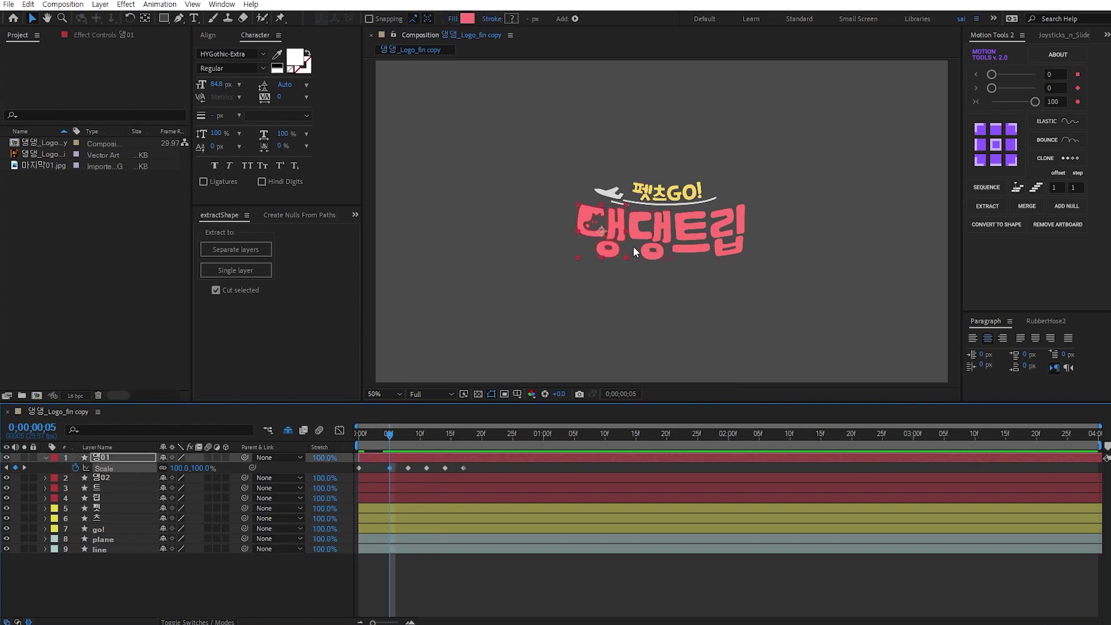
{"action": "left_click_drag", "start_coordinate": [627, 255], "coordinate": [633, 261]}
{"action": "left_click", "coordinate": [200, 468]}
{"action": "type", "text": "120"}
{"action": "key", "text": "Return"}
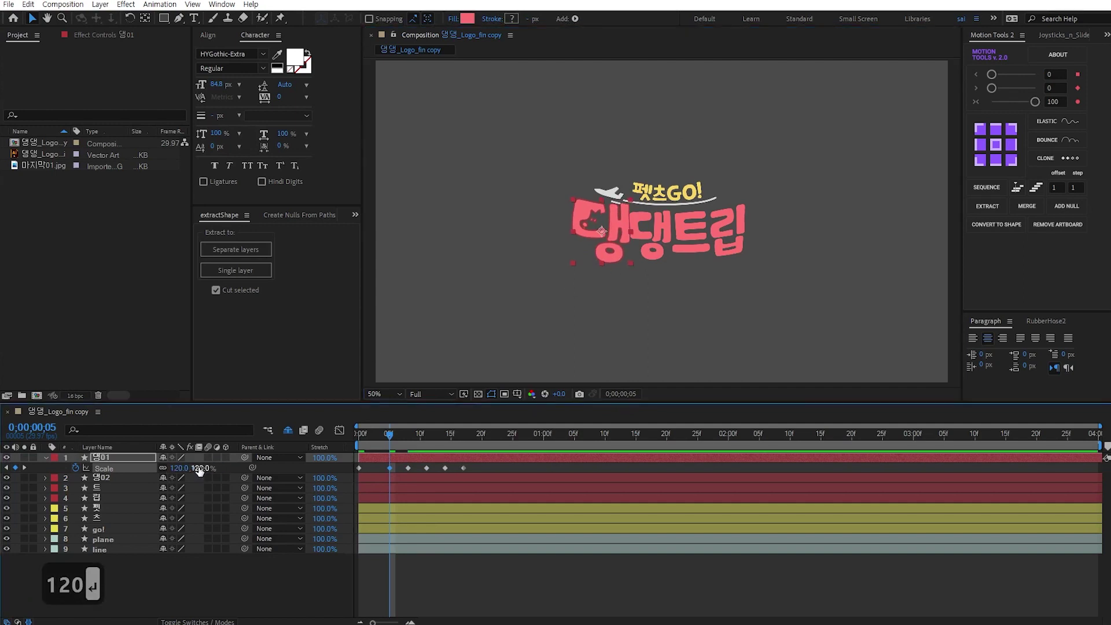
Step: Set the Scale of the 댕01 layer to 90% at the frame 8 keyframe
{"action": "key", "text": "k"}
{"action": "left_click", "coordinate": [177, 469]}
{"action": "type", "text": "80"}
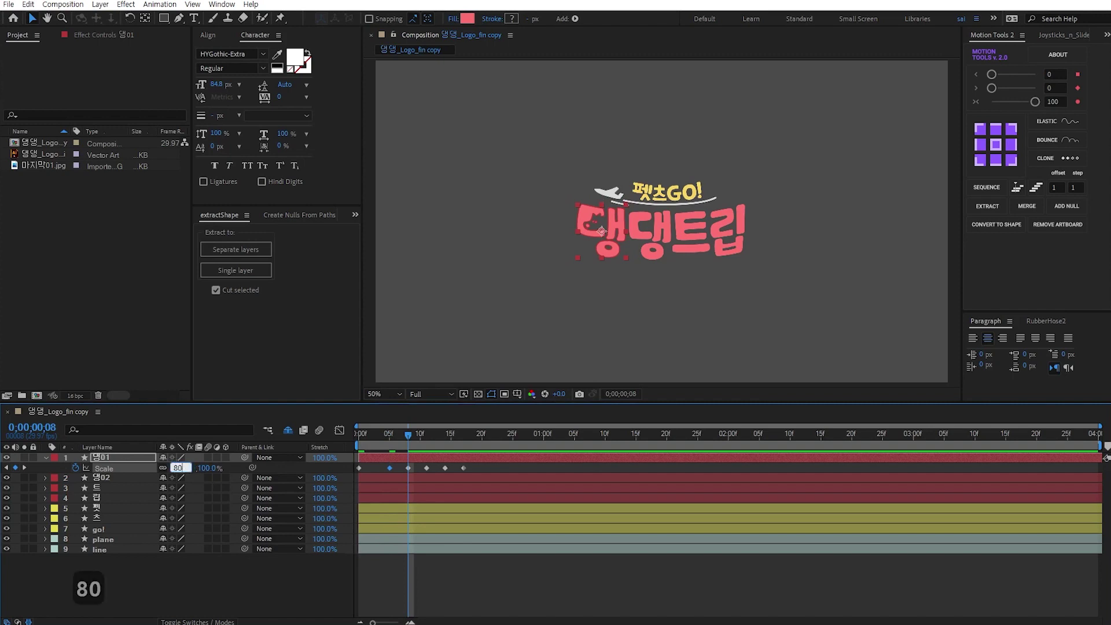
{"action": "key", "text": "Return"}
{"action": "left_click", "coordinate": [176, 469]}
{"action": "type", "text": "90"}
{"action": "key", "text": "Return"}
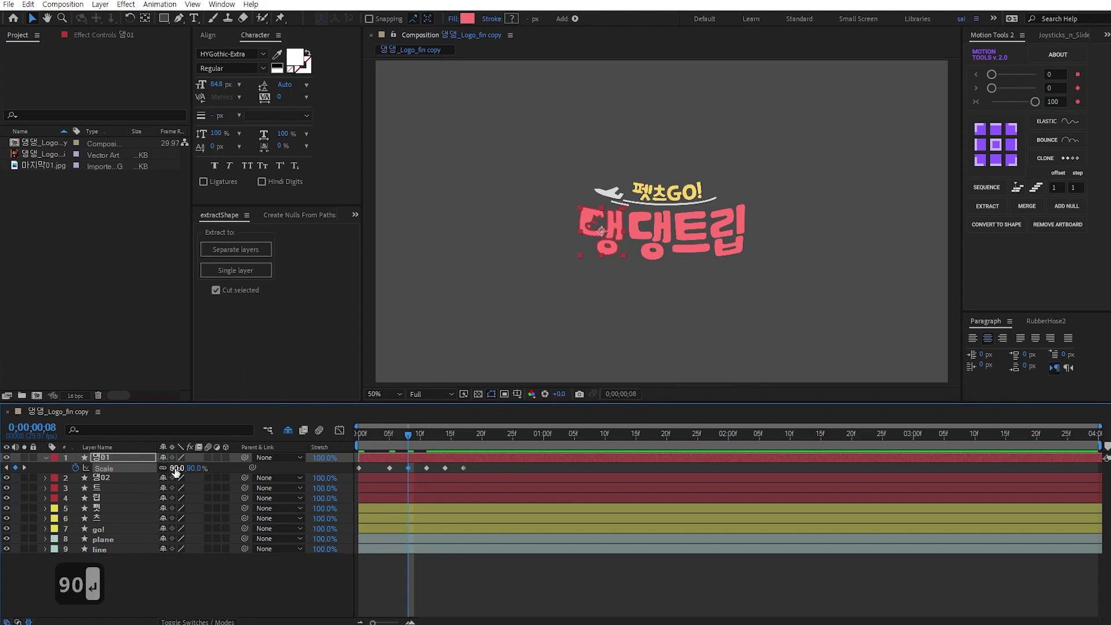
Step: Set the Scale of the 댕01 layer to 105% at the frame 11 keyframe
{"action": "key", "text": "k"}
{"action": "left_click", "coordinate": [201, 467]}
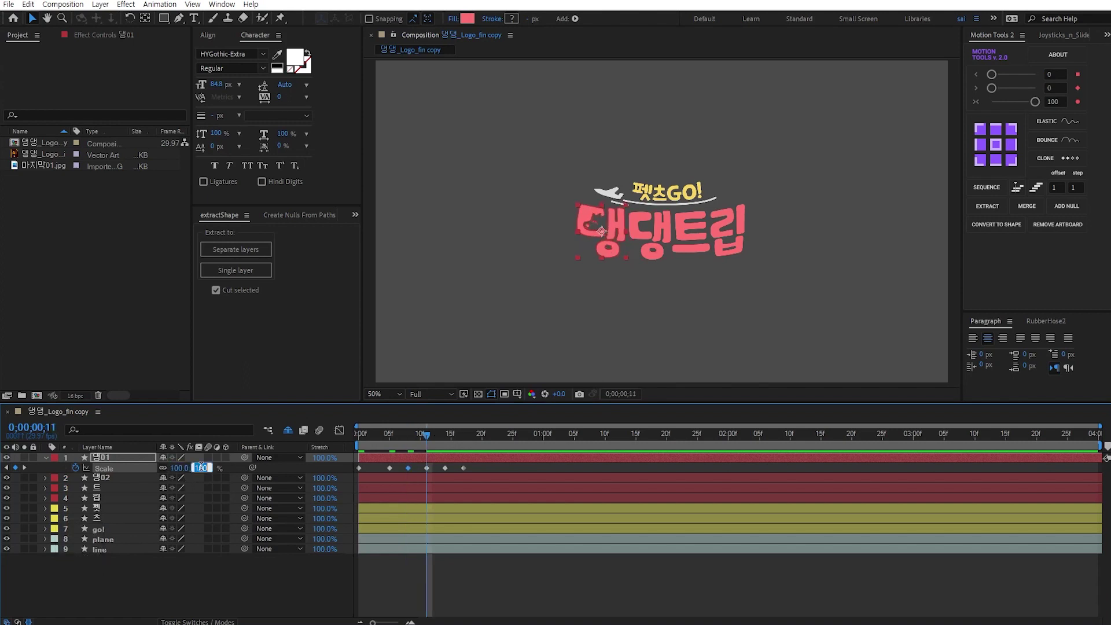
{"action": "type", "text": "105"}
{"action": "key", "text": "Return"}
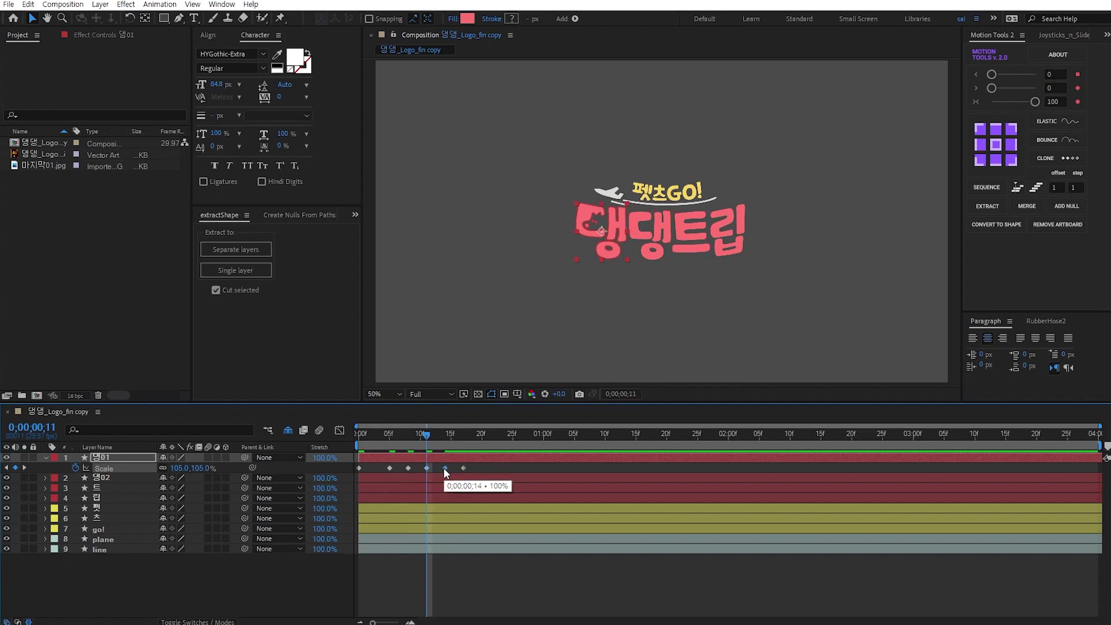
Step: Replace the frame 14 Scale keyframe of 댕01 with its last keyframe and preview the bounce
{"action": "key", "text": "Delete"}
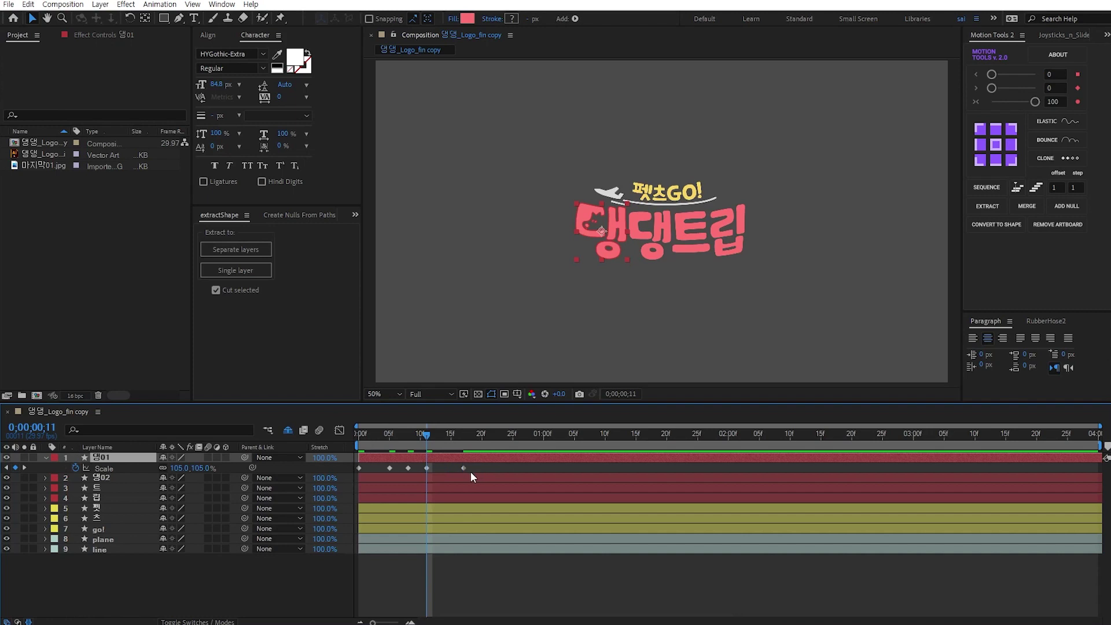
{"action": "left_click", "coordinate": [464, 467]}
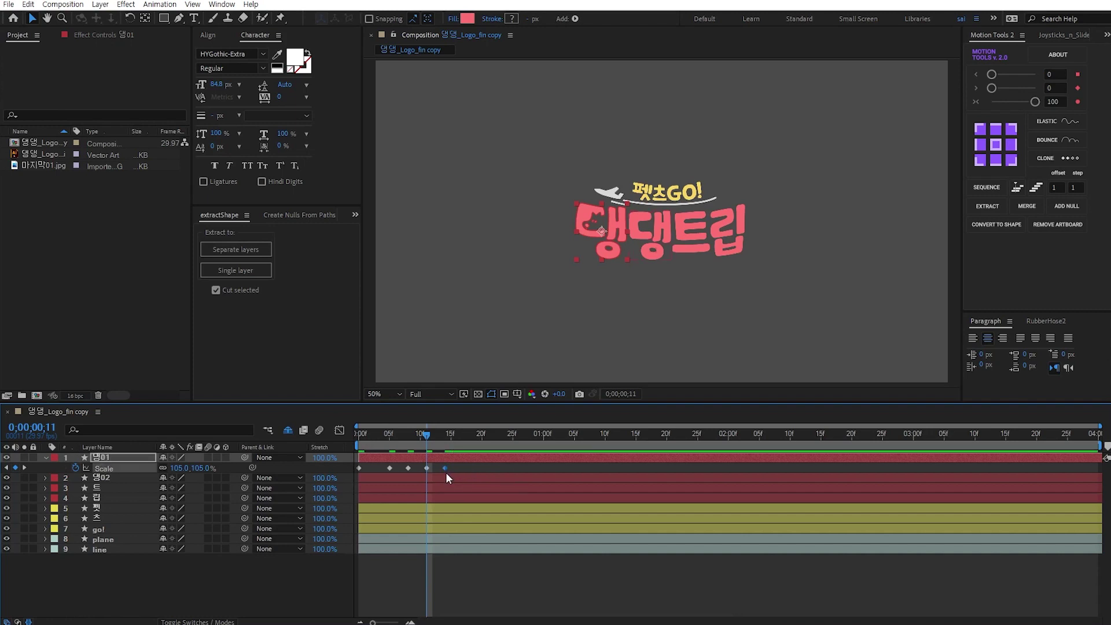
{"action": "key", "text": "space"}
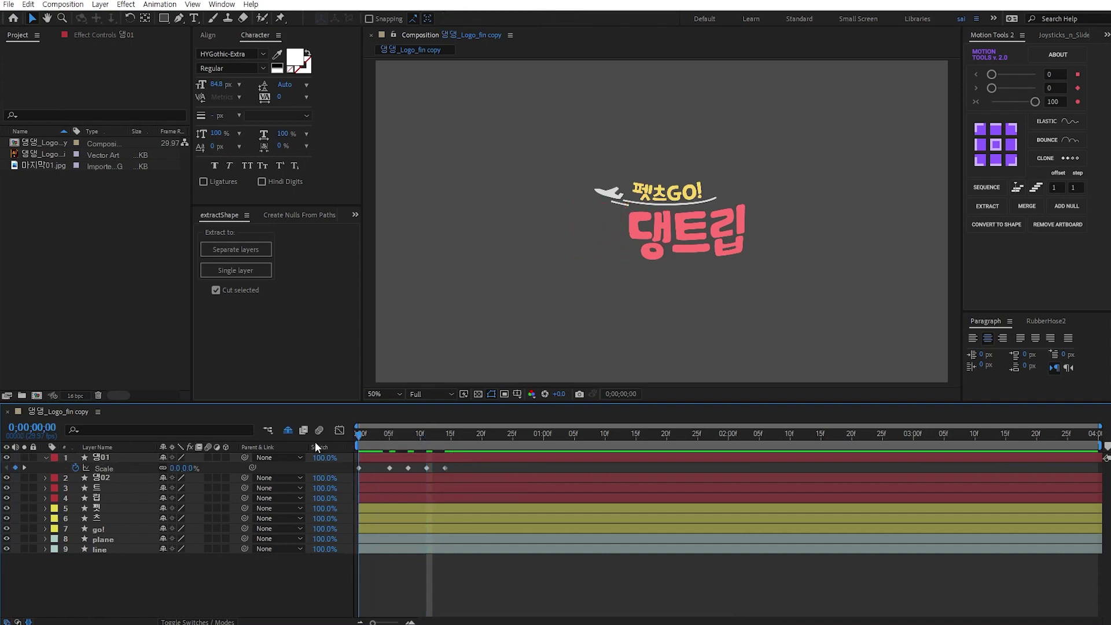
{"action": "key", "text": "space"}
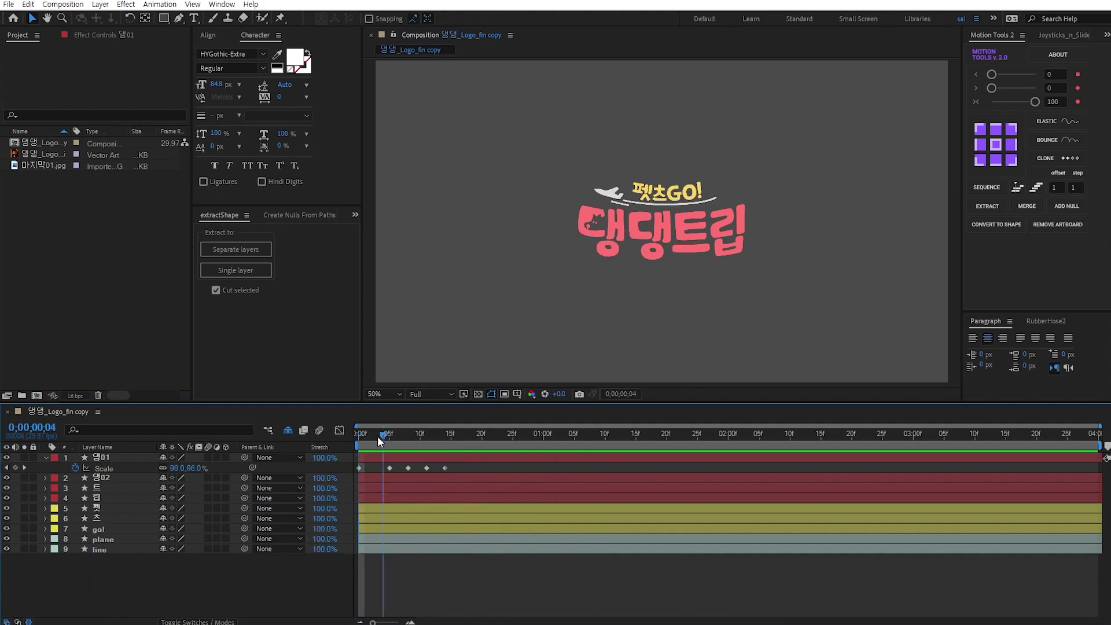
{"action": "key", "text": "space"}
{"action": "left_click", "coordinate": [457, 449]}
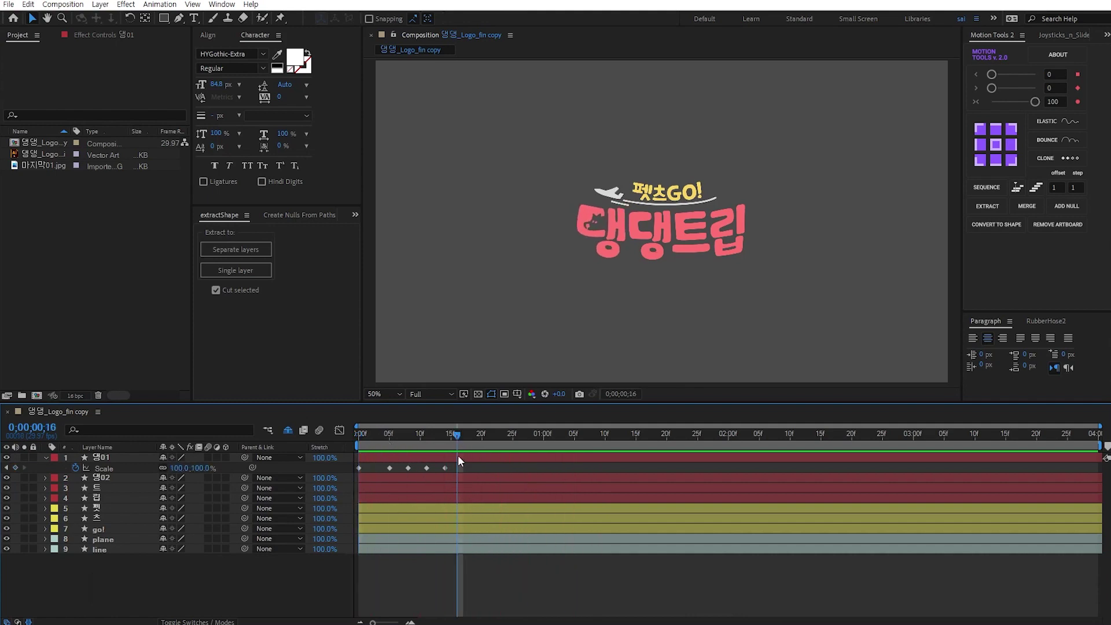
Step: Apply Easy Ease to all Scale keyframes of the 댕01 layer and preview the animation
{"action": "left_click", "coordinate": [421, 470]}
{"action": "key", "text": "ctrl+z"}
{"action": "left_click_drag", "start_coordinate": [449, 471], "coordinate": [346, 473]}
{"action": "key", "text": "F9"}
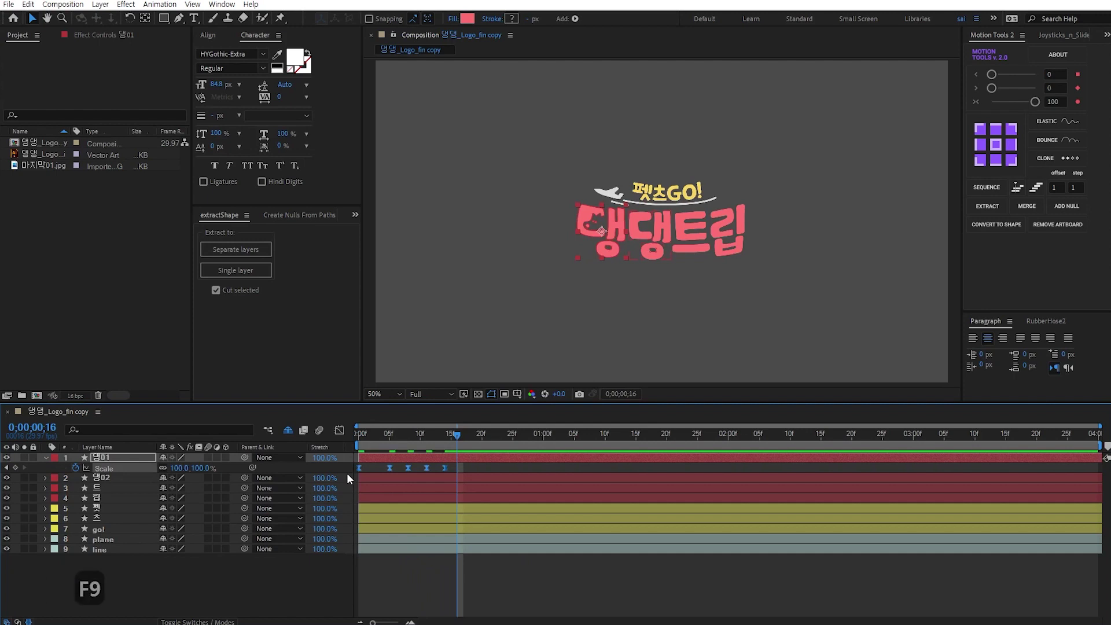
{"action": "key", "text": "space"}
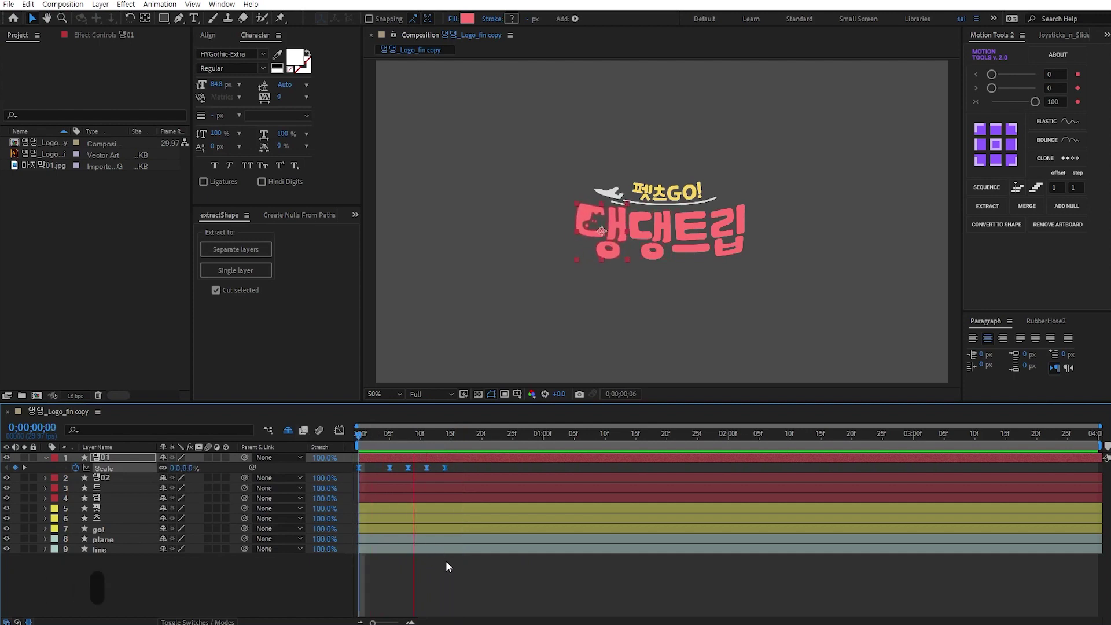
Step: Respace the later Scale keyframes of 댕01 to frames 6, 10, 13 and 16 and preview the timing
{"action": "left_click", "coordinate": [450, 435]}
{"action": "left_click_drag", "start_coordinate": [452, 466], "coordinate": [420, 468]}
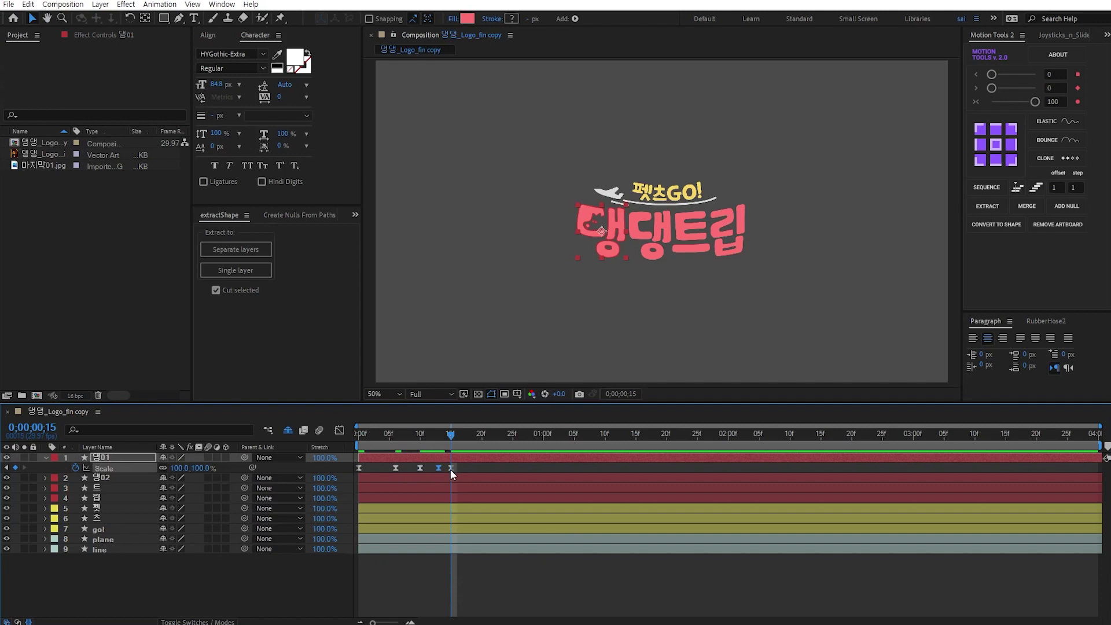
{"action": "left_click_drag", "start_coordinate": [463, 468], "coordinate": [457, 468]}
{"action": "left_click", "coordinate": [484, 468]}
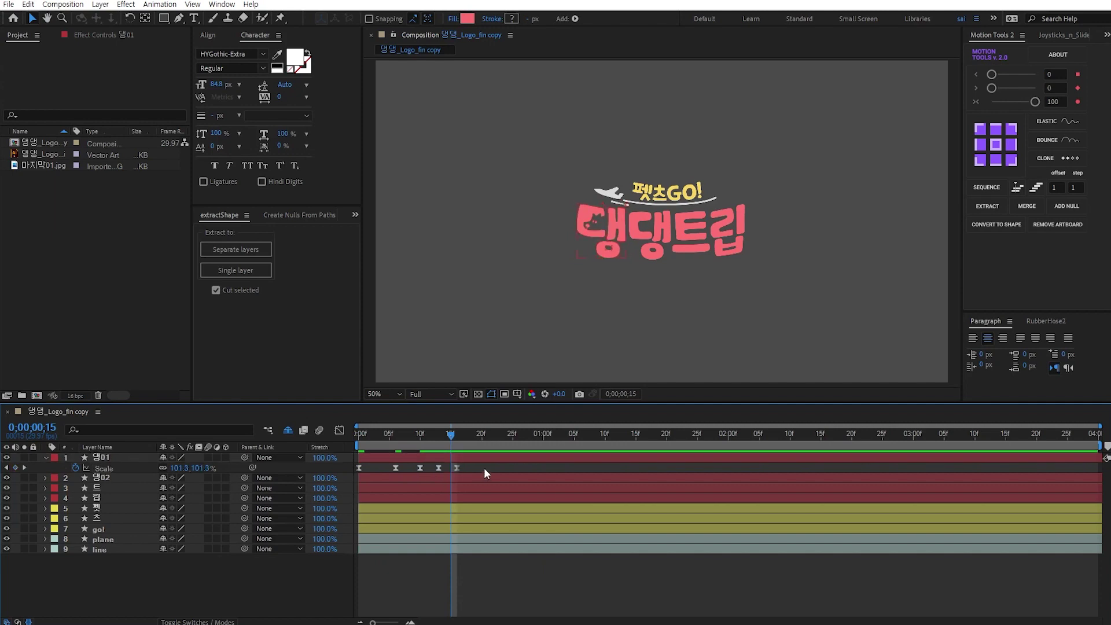
{"action": "key", "text": "KP_0"}
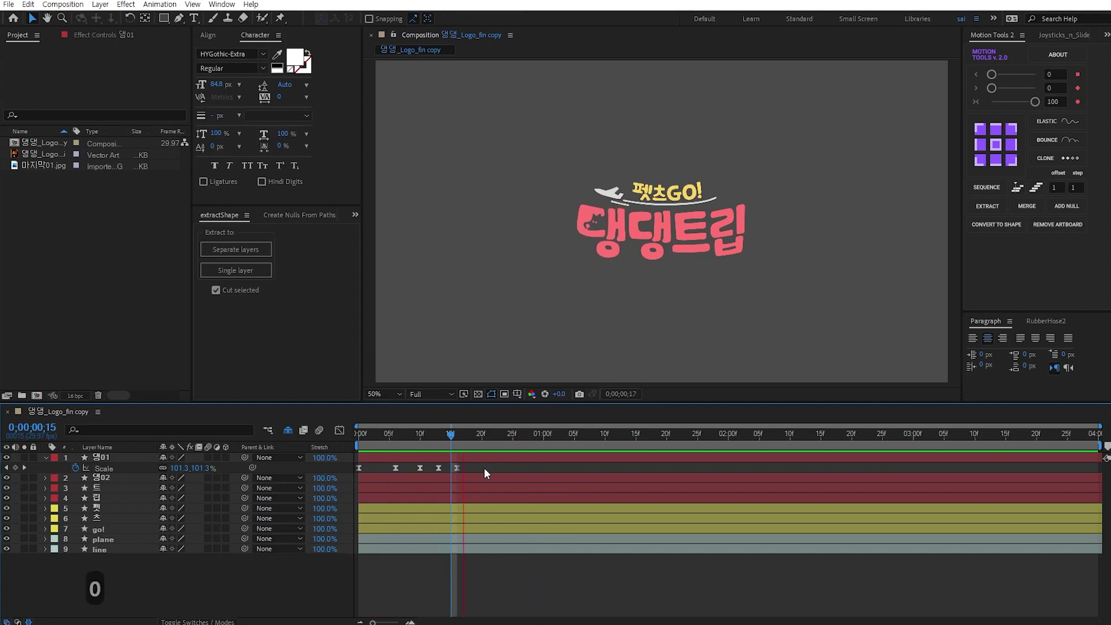
{"action": "left_click", "coordinate": [479, 435]}
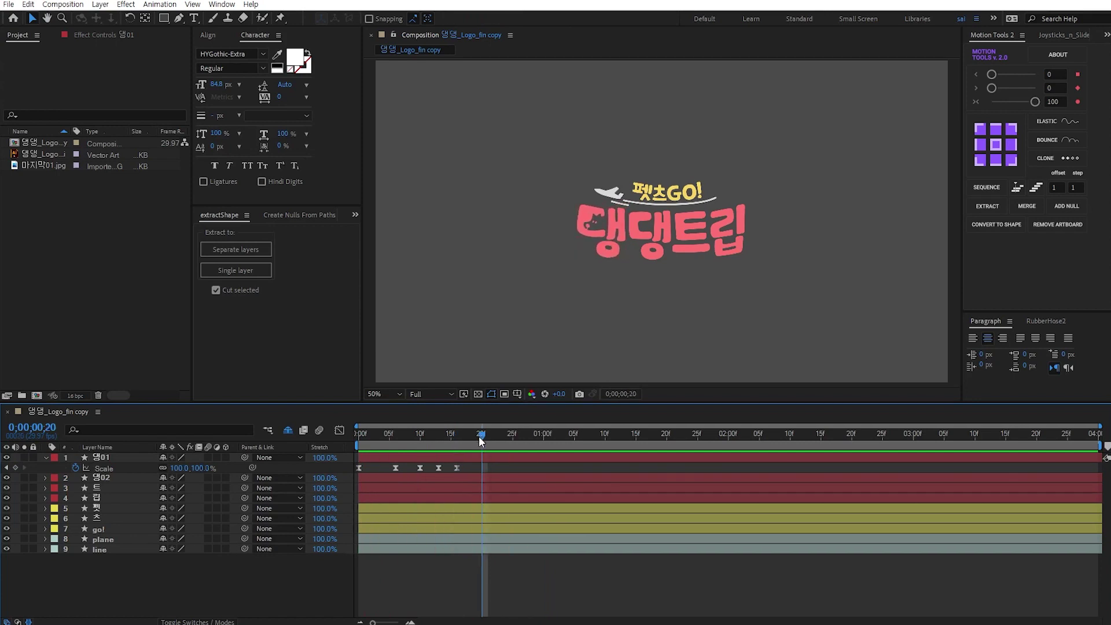
Step: Copy all Scale keyframes of 댕01 onto the 댕02, 트 and 립 layers starting at frame 0 and preview the result
{"action": "key", "text": "Home"}
{"action": "left_click_drag", "start_coordinate": [466, 469], "coordinate": [362, 472]}
{"action": "key", "text": "ctrl+c"}
{"action": "left_click", "coordinate": [104, 477]}
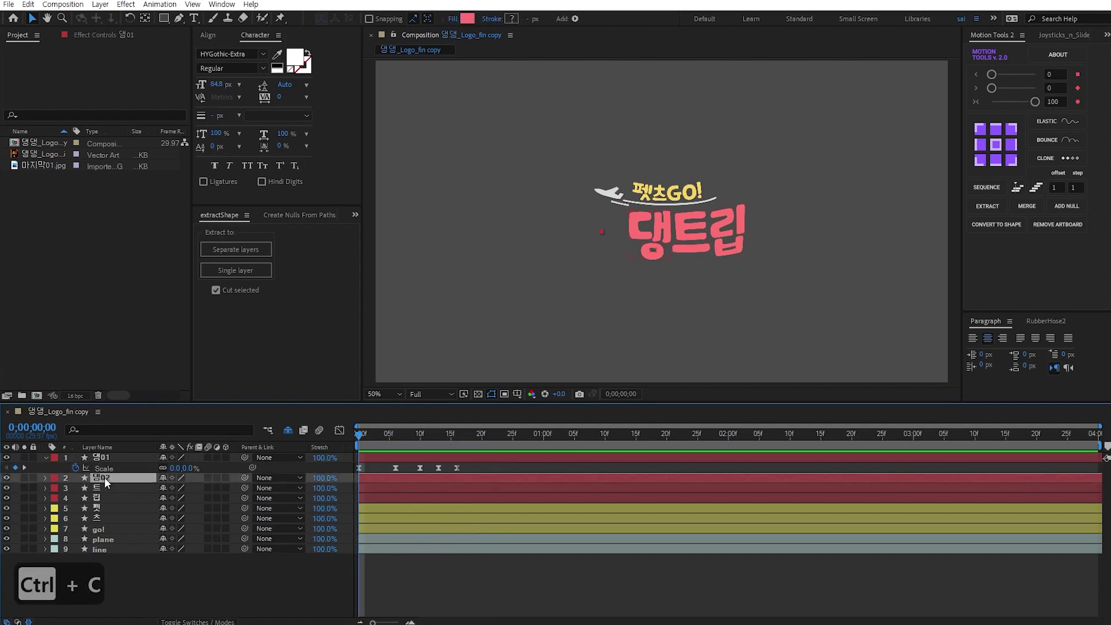
{"action": "left_click", "coordinate": [100, 496], "text": "shift"}
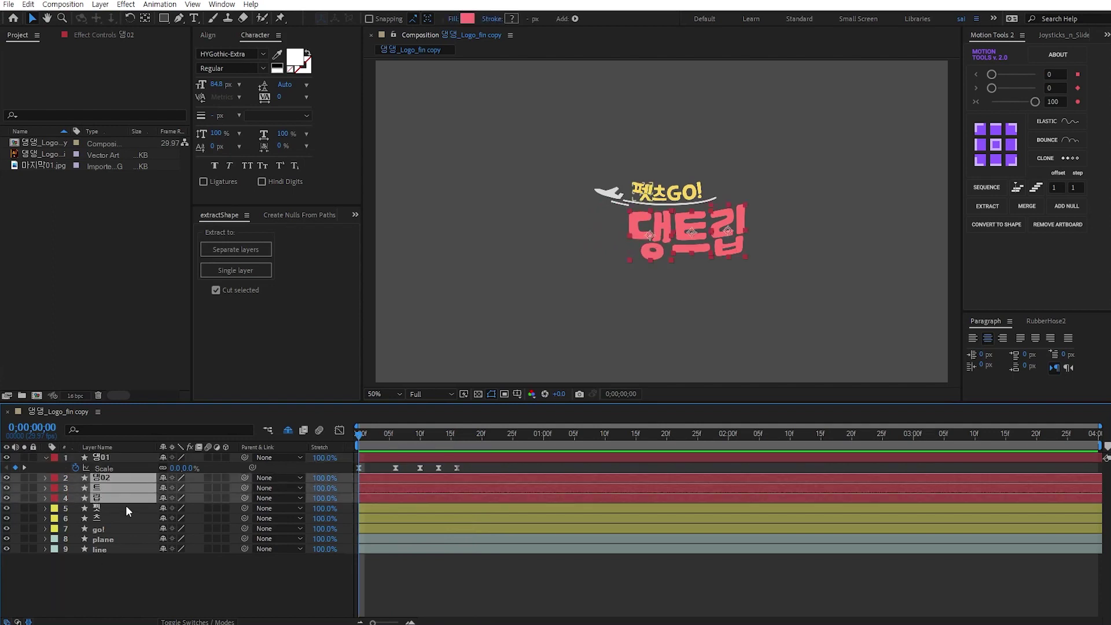
{"action": "key", "text": "s"}
{"action": "left_click", "coordinate": [92, 488]}
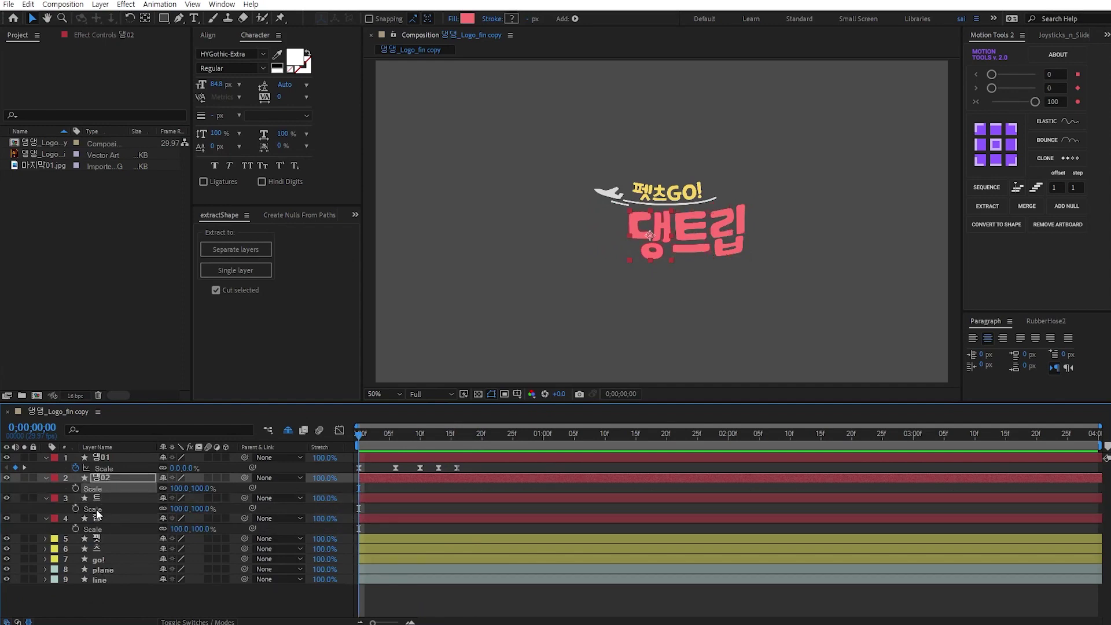
{"action": "left_click", "coordinate": [97, 509], "text": "shift"}
{"action": "left_click", "coordinate": [89, 529], "text": "shift"}
{"action": "key", "text": "ctrl+v"}
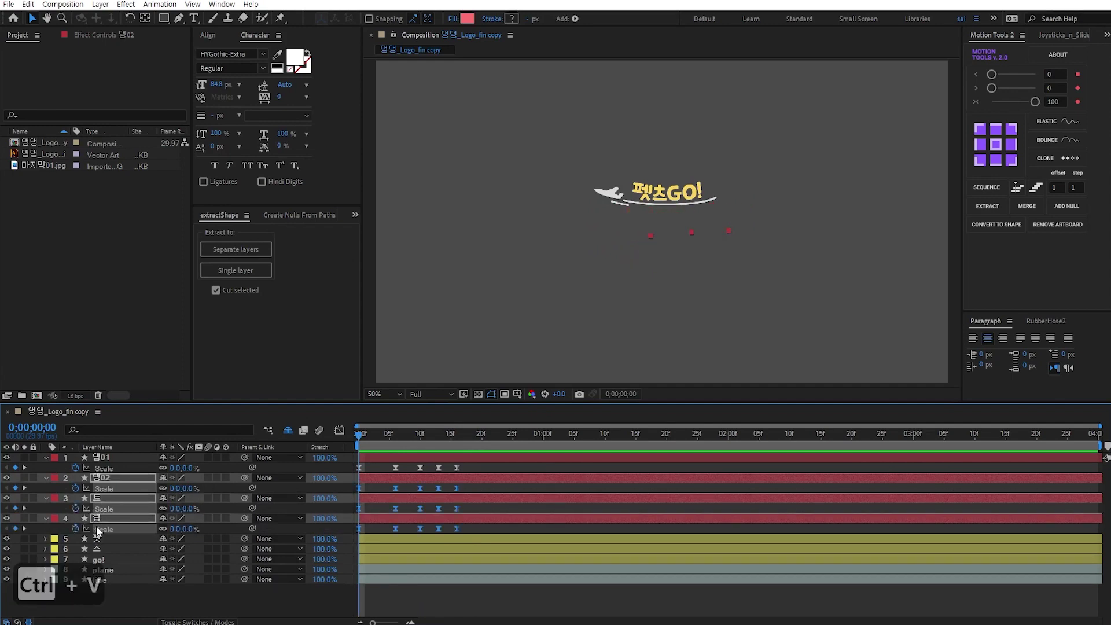
{"action": "key", "text": "space"}
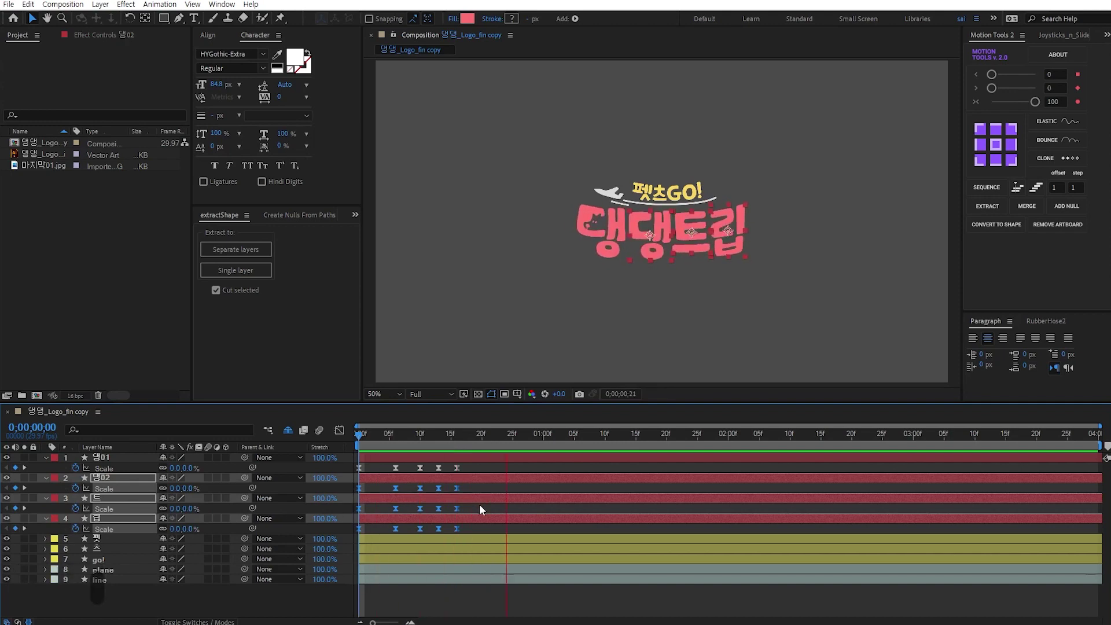
{"action": "left_click", "coordinate": [475, 434]}
Step: Stagger the letter layers by three frames each, starting 댕02 at frame 3, 트 at frame 6 and 립 at frame 9
{"action": "left_click", "coordinate": [464, 464]}
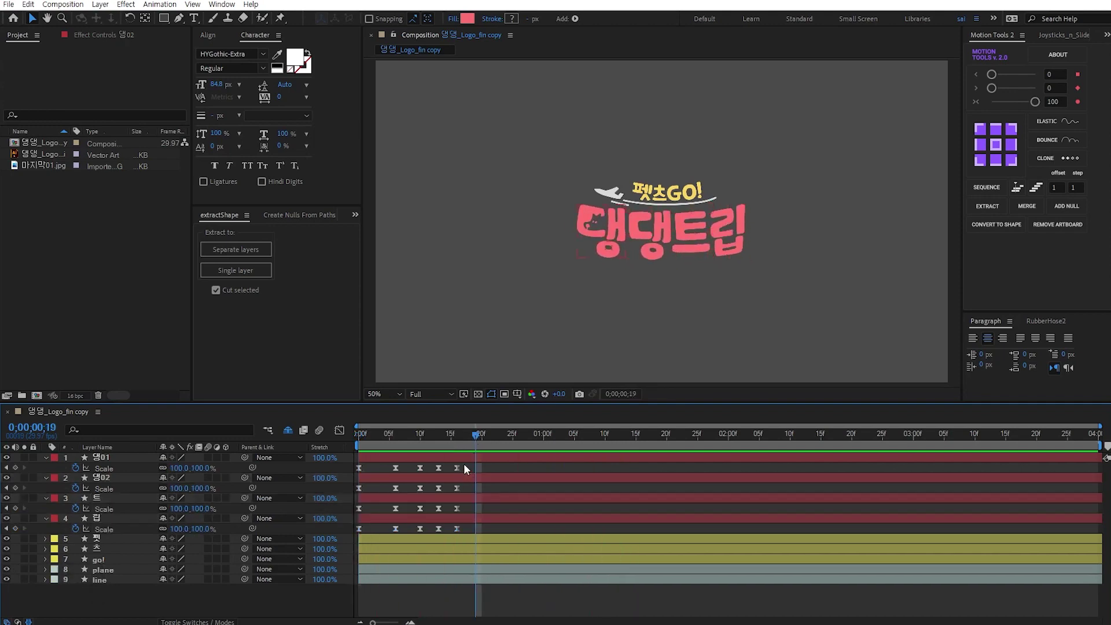
{"action": "left_click_drag", "start_coordinate": [416, 478], "coordinate": [433, 517]}
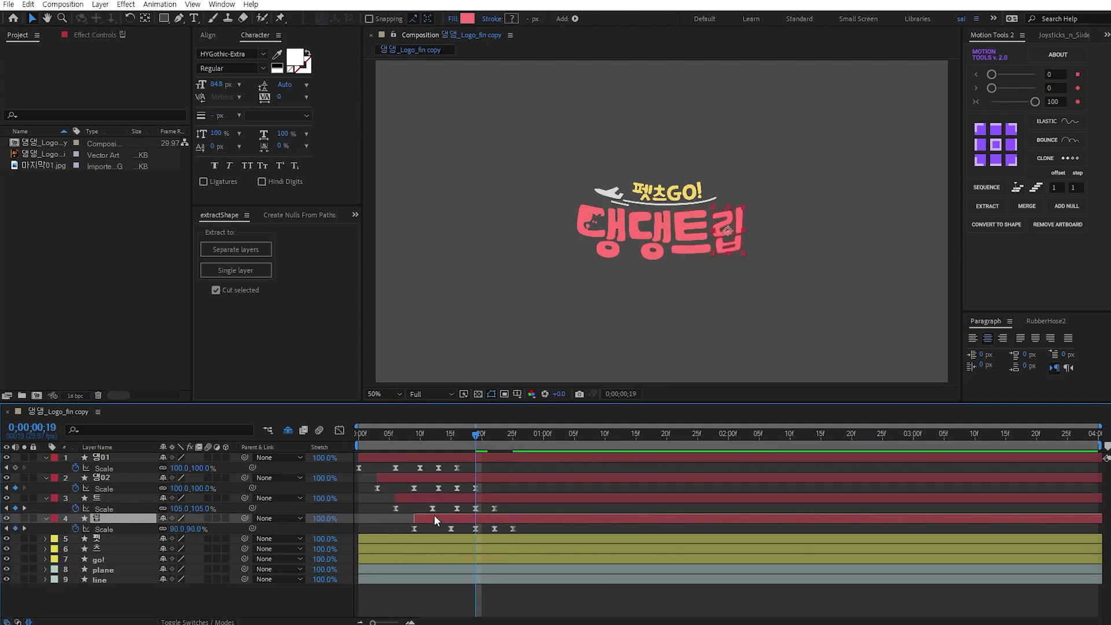
{"action": "key", "text": "KP_0"}
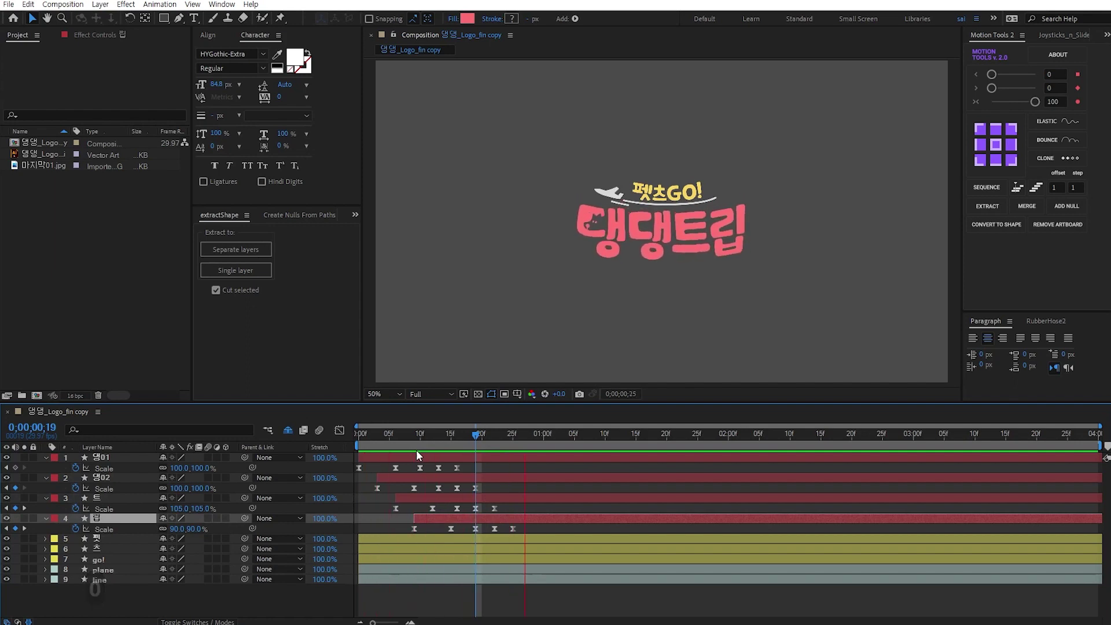
Step: Stretch the Scale keyframes of all four red letter layers proportionally so the last one lands at 01:00f, and preview the animation
{"action": "key", "text": "KP_0"}
{"action": "left_click_drag", "start_coordinate": [536, 474], "coordinate": [361, 533]}
{"action": "left_click_drag", "start_coordinate": [511, 530], "coordinate": [540, 528]}
{"action": "key", "text": "KP_0"}
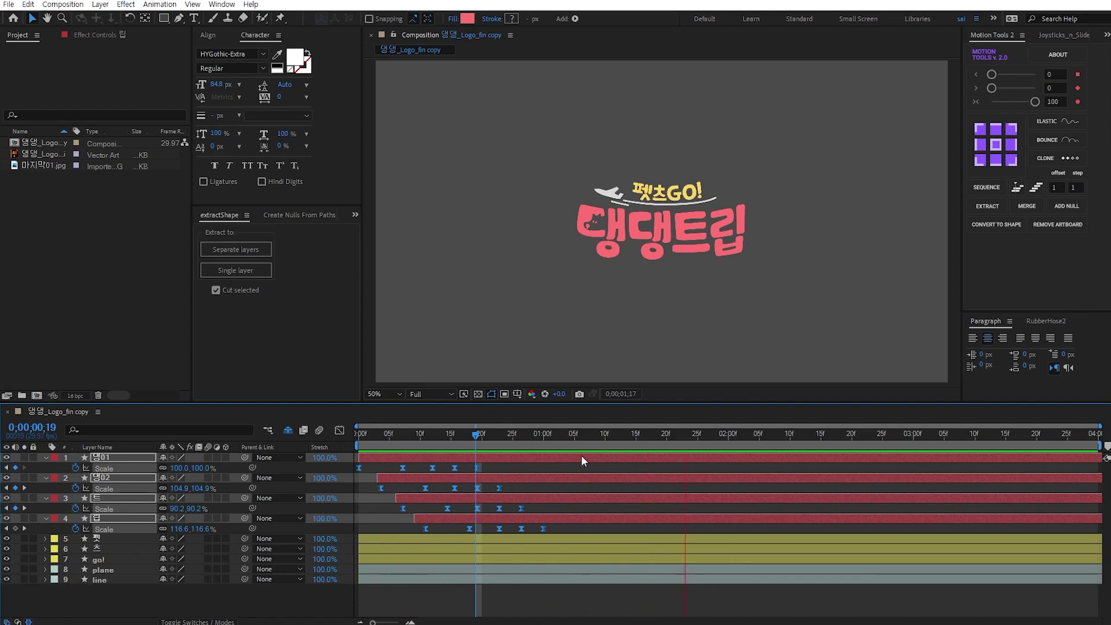
{"action": "left_click", "coordinate": [397, 442]}
{"action": "left_click_drag", "start_coordinate": [388, 434], "coordinate": [507, 451]}
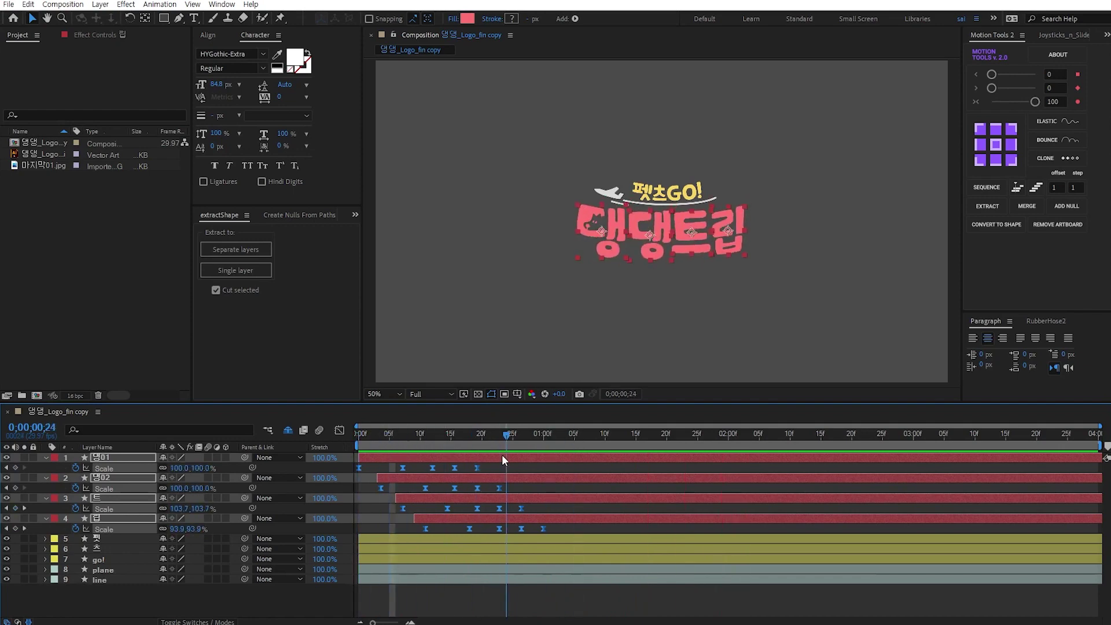
Step: Add Position and Rotation keyframes holding the plane layer's current pose and place them at frame 26
{"action": "left_click", "coordinate": [103, 568]}
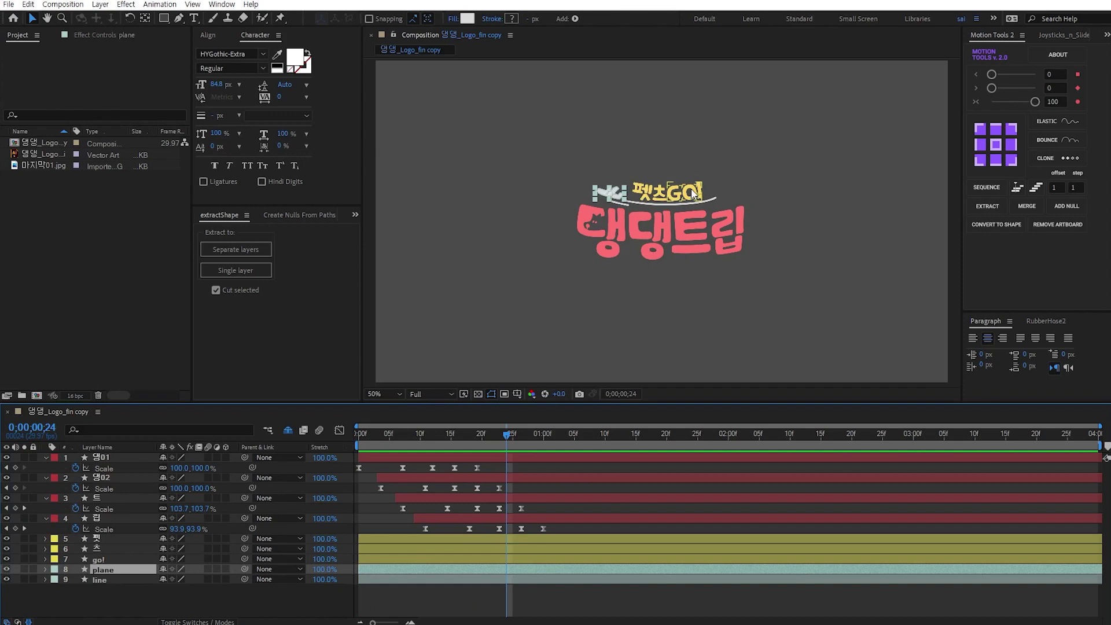
{"action": "left_click", "coordinate": [536, 466]}
{"action": "left_click", "coordinate": [414, 436]}
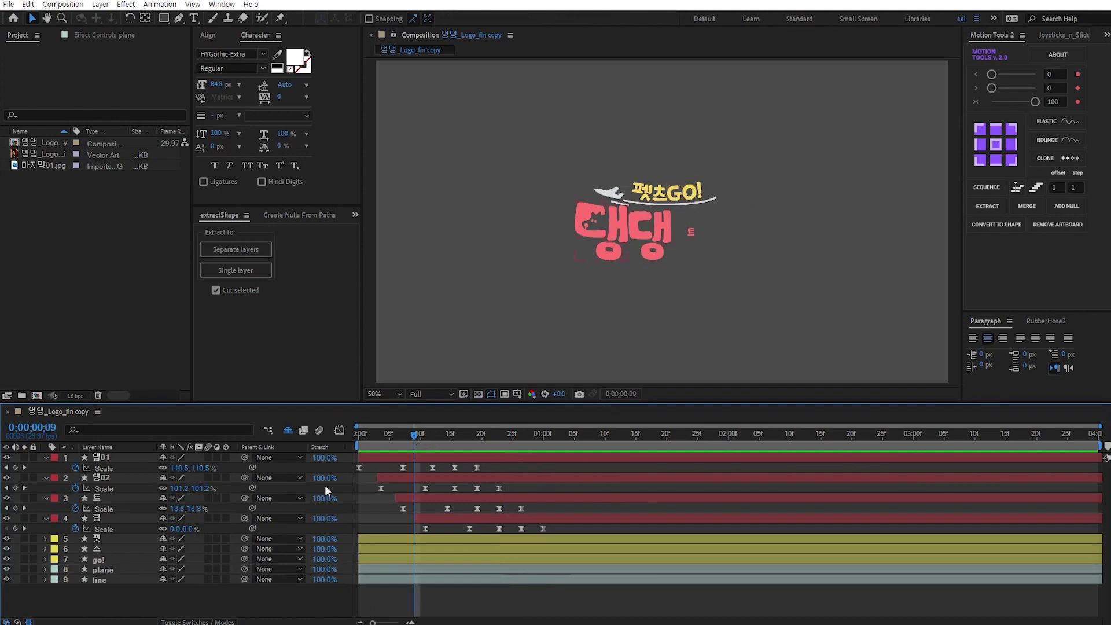
{"action": "left_click", "coordinate": [106, 569]}
{"action": "left_click_drag", "start_coordinate": [376, 433], "coordinate": [408, 448]}
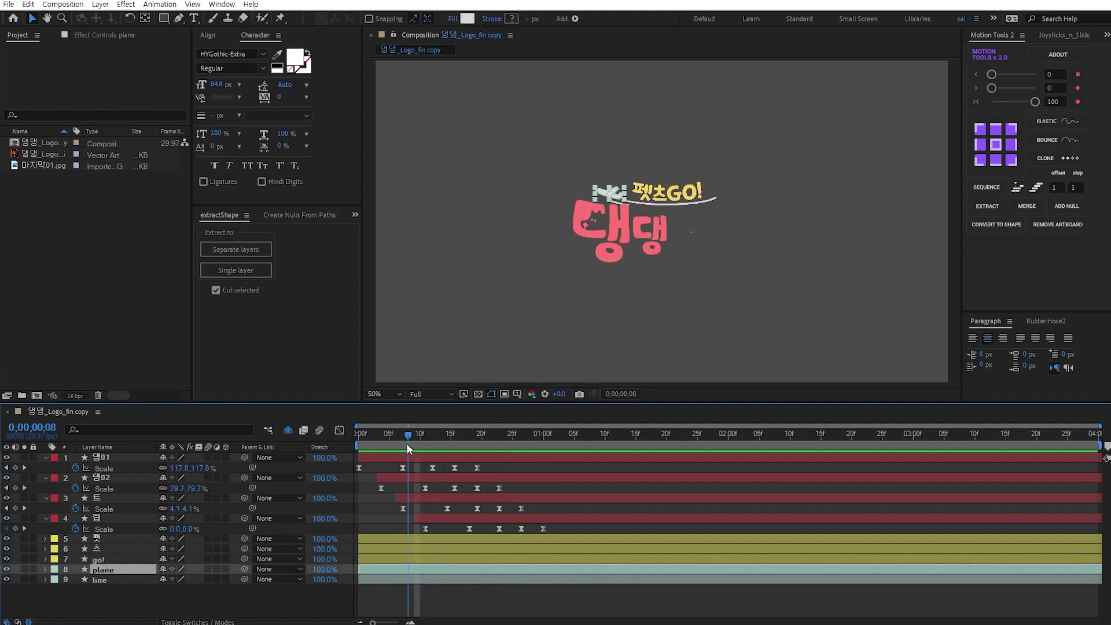
{"action": "key", "text": "p"}
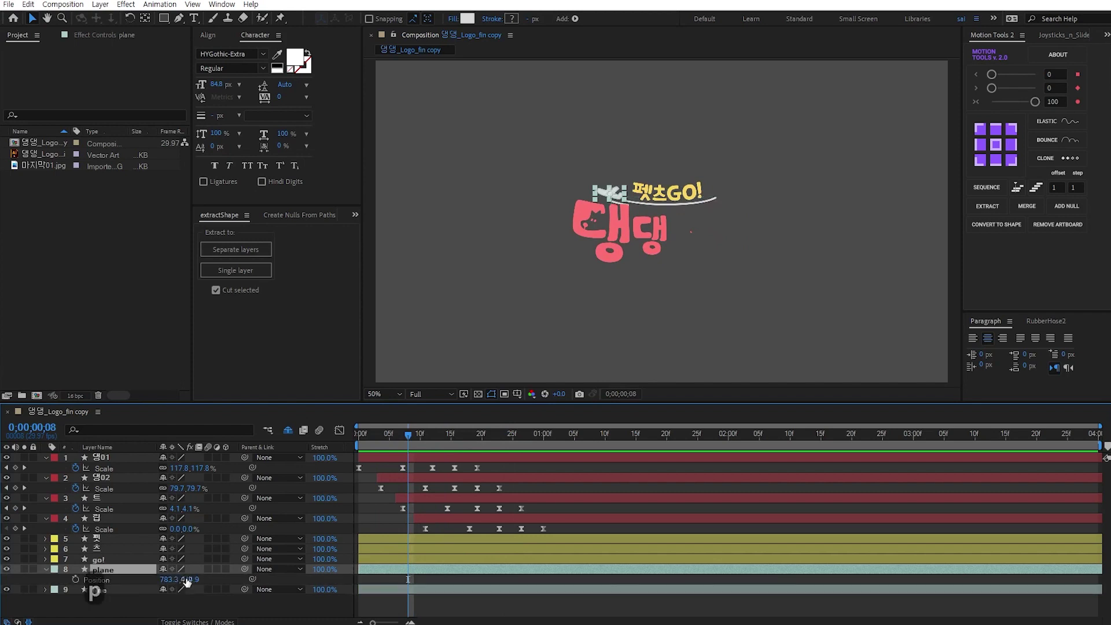
{"action": "key", "text": "shift+r"}
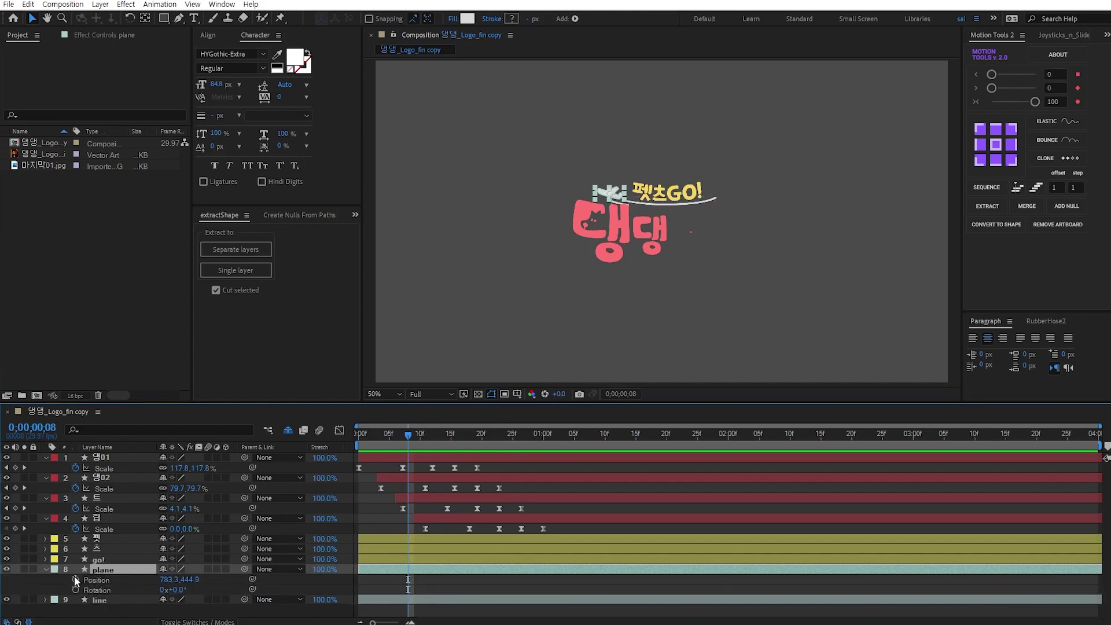
{"action": "left_click", "coordinate": [108, 580]}
{"action": "left_click", "coordinate": [108, 589], "text": "shift"}
{"action": "left_click_drag", "start_coordinate": [414, 580], "coordinate": [519, 579]}
Step: At frame 8, move the plane to the far right end of the line, about 1140.3, 454.9, and rotate it to -37.4°
{"action": "left_click", "coordinate": [479, 573]}
{"action": "key", "text": "slash"}
{"action": "left_click_drag", "start_coordinate": [560, 169], "coordinate": [669, 185]}
{"action": "key", "text": "w"}
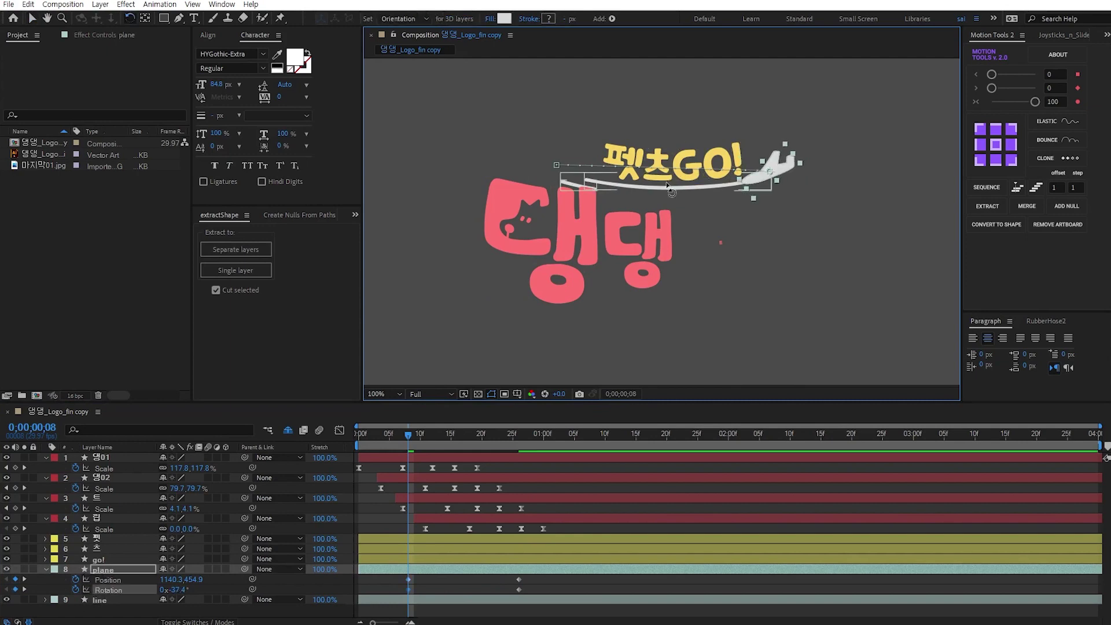
{"action": "key", "text": "v"}
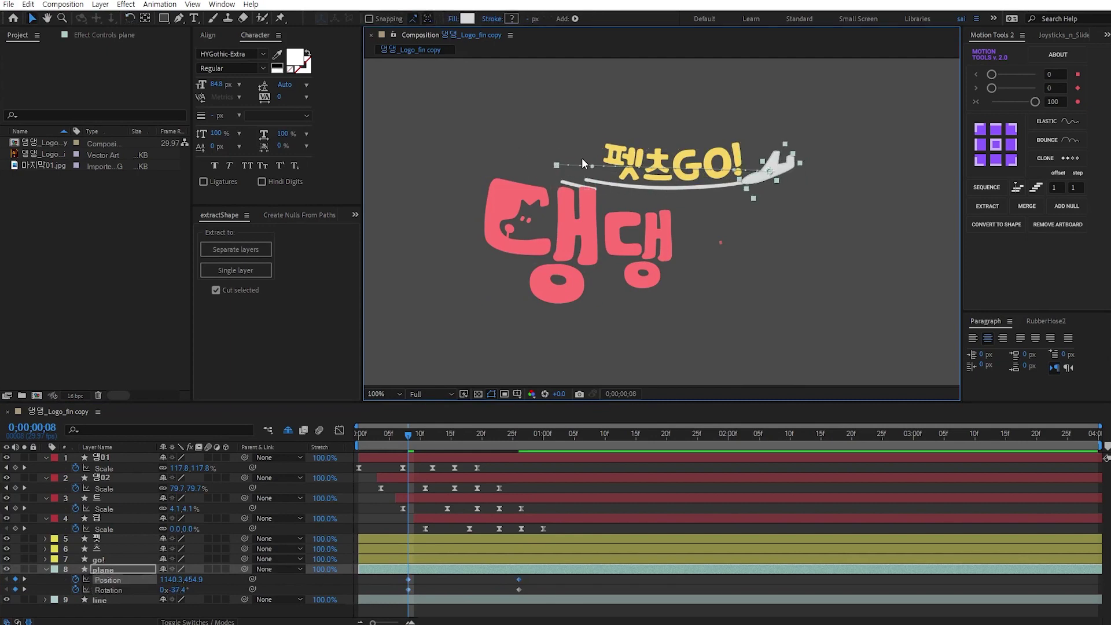
Step: Bend both ends of the plane's straight motion path so it curves along the white line, and preview the flight
{"action": "left_click_drag", "start_coordinate": [592, 165], "coordinate": [603, 186]}
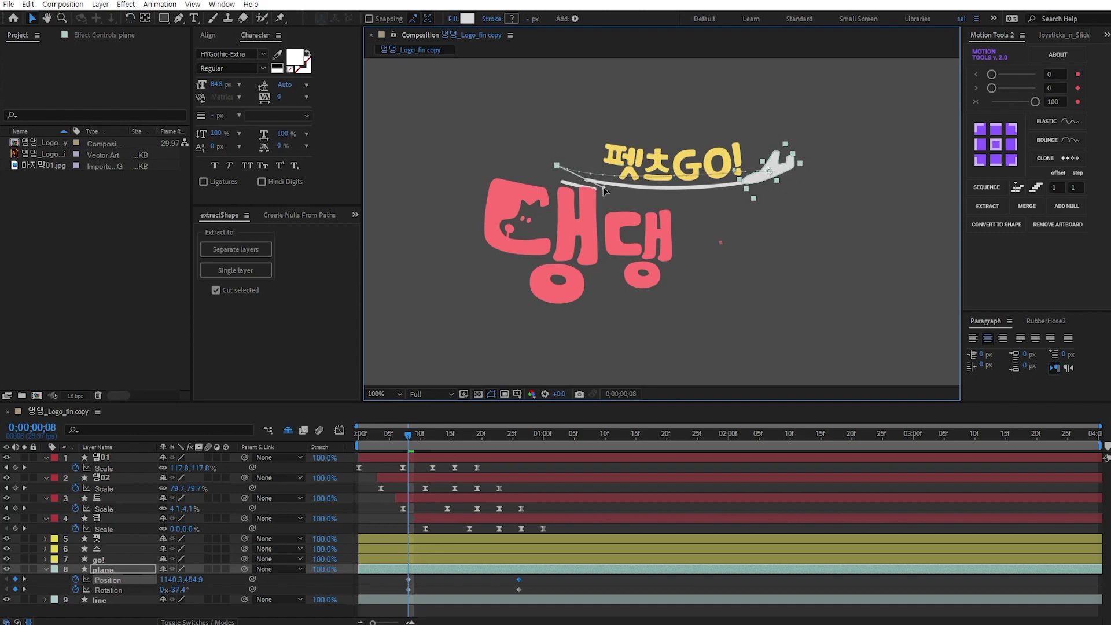
{"action": "left_click_drag", "start_coordinate": [728, 188], "coordinate": [716, 197]}
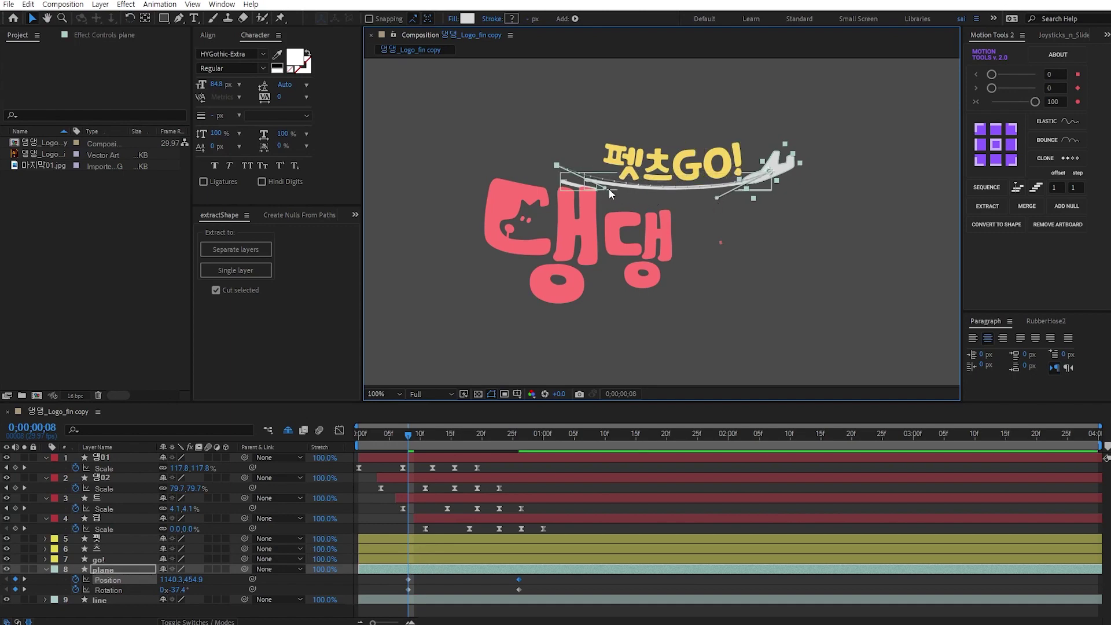
{"action": "left_click_drag", "start_coordinate": [587, 190], "coordinate": [584, 192]}
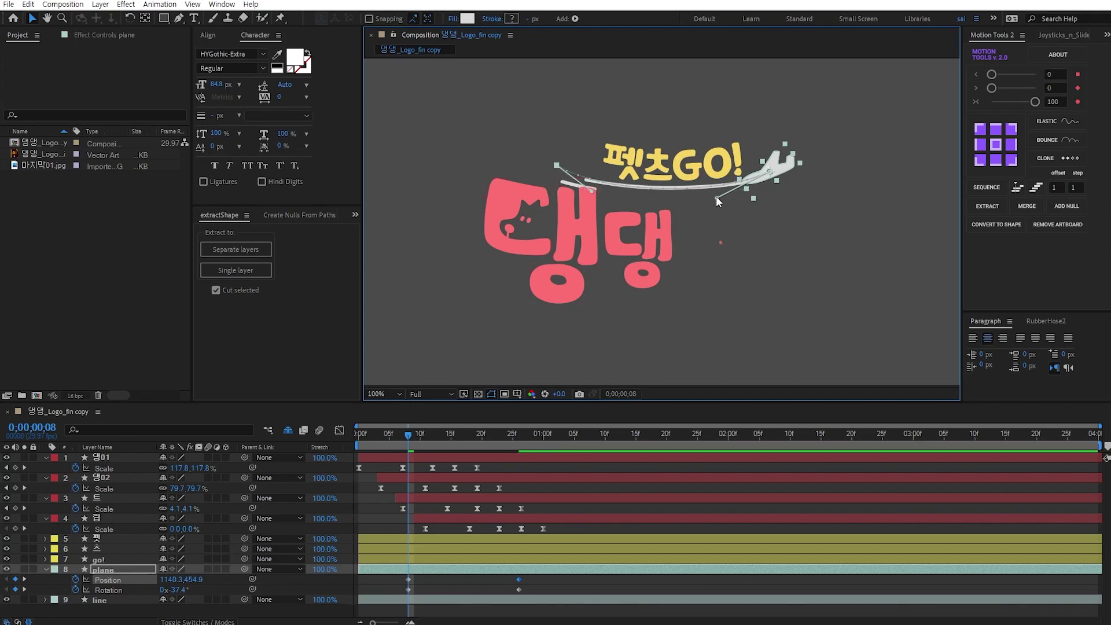
{"action": "left_click_drag", "start_coordinate": [716, 197], "coordinate": [727, 194]}
{"action": "key", "text": "F2"}
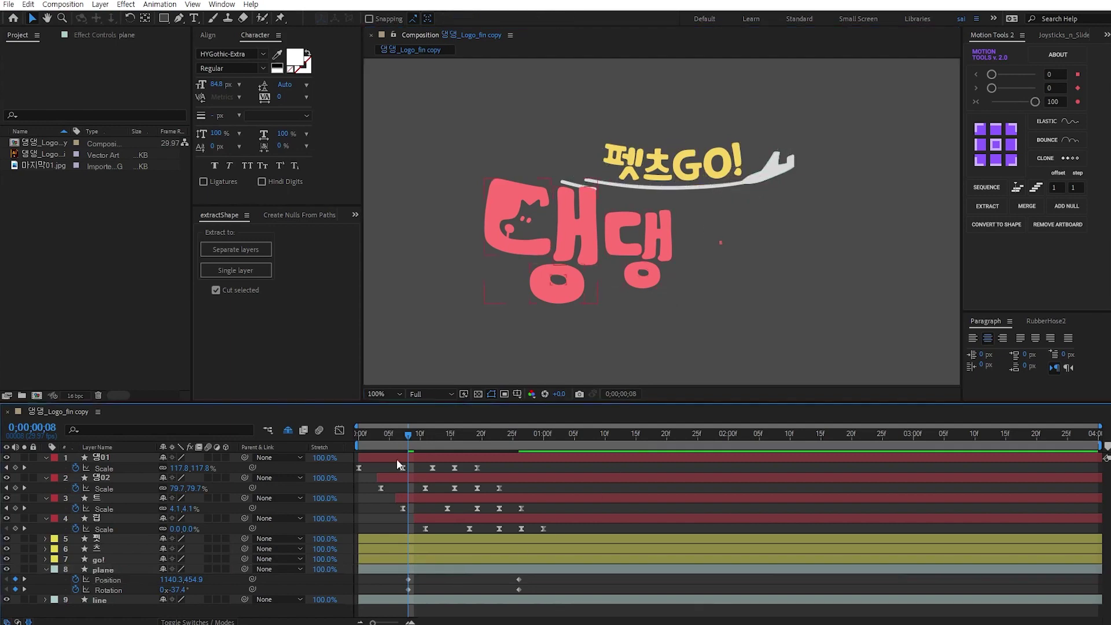
{"action": "key", "text": "j"}
{"action": "key", "text": "j"}
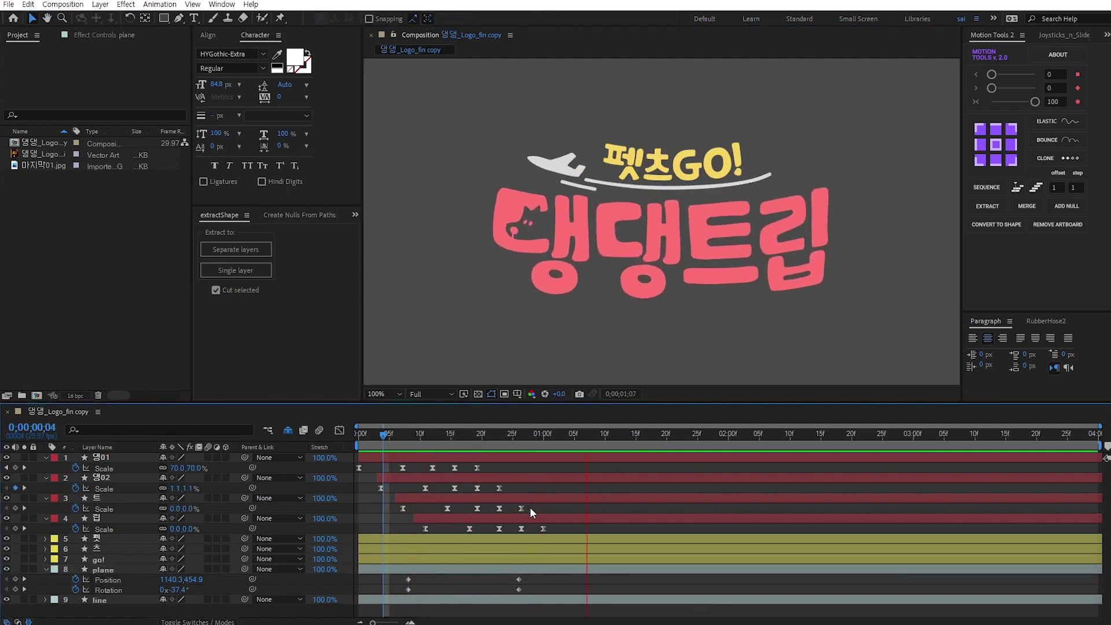
Step: Shift the 펫, 츠, go!, plane and line layers together in time to start at frame 28
{"action": "left_click_drag", "start_coordinate": [401, 434], "coordinate": [526, 536]}
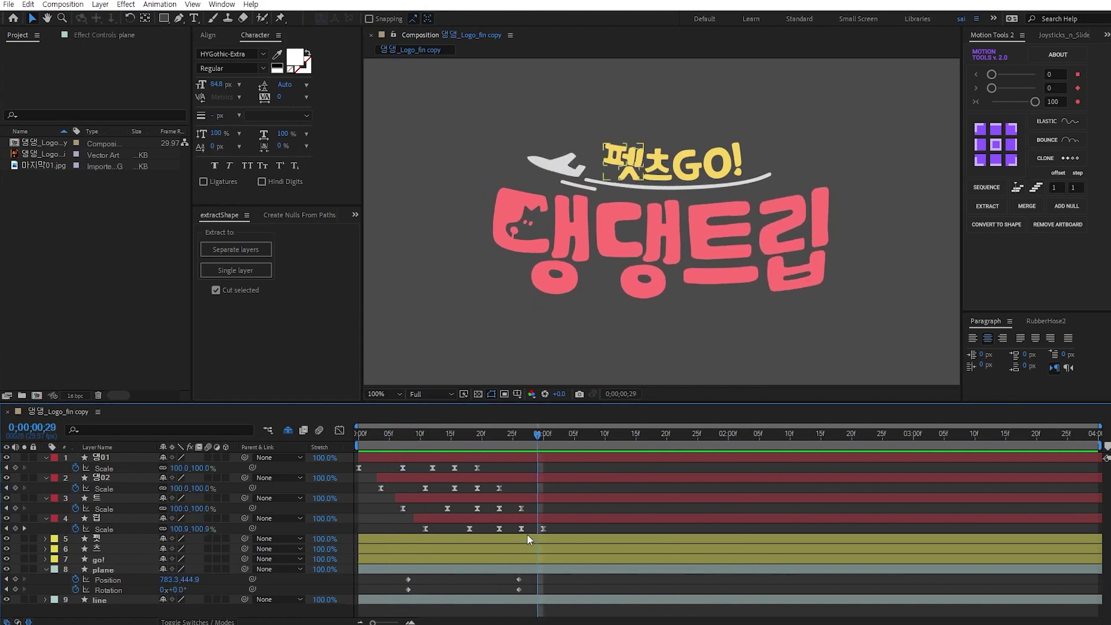
{"action": "left_click", "coordinate": [491, 599]}
{"action": "left_click", "coordinate": [486, 540], "text": "shift"}
{"action": "left_click_drag", "start_coordinate": [460, 540], "coordinate": [631, 539]}
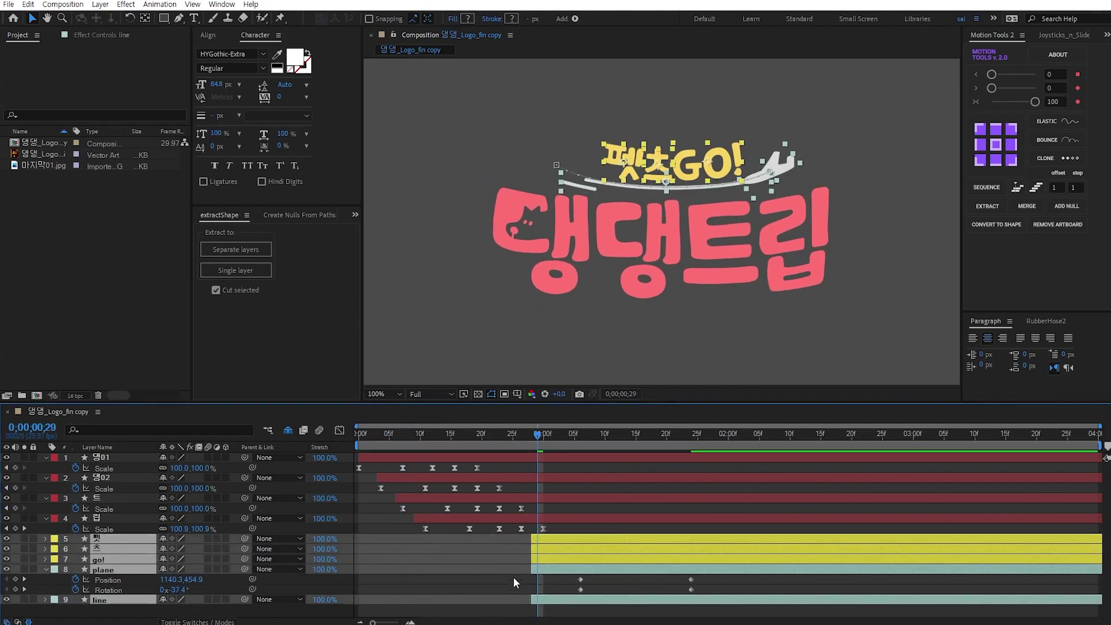
Step: Move the plane's Position and Rotation keyframes earlier so the first pair sits at the layer's start, and preview the animation
{"action": "left_click_drag", "start_coordinate": [547, 575], "coordinate": [641, 590]}
{"action": "left_click", "coordinate": [614, 590]}
{"action": "left_click_drag", "start_coordinate": [537, 434], "coordinate": [371, 434]}
{"action": "key", "text": "space"}
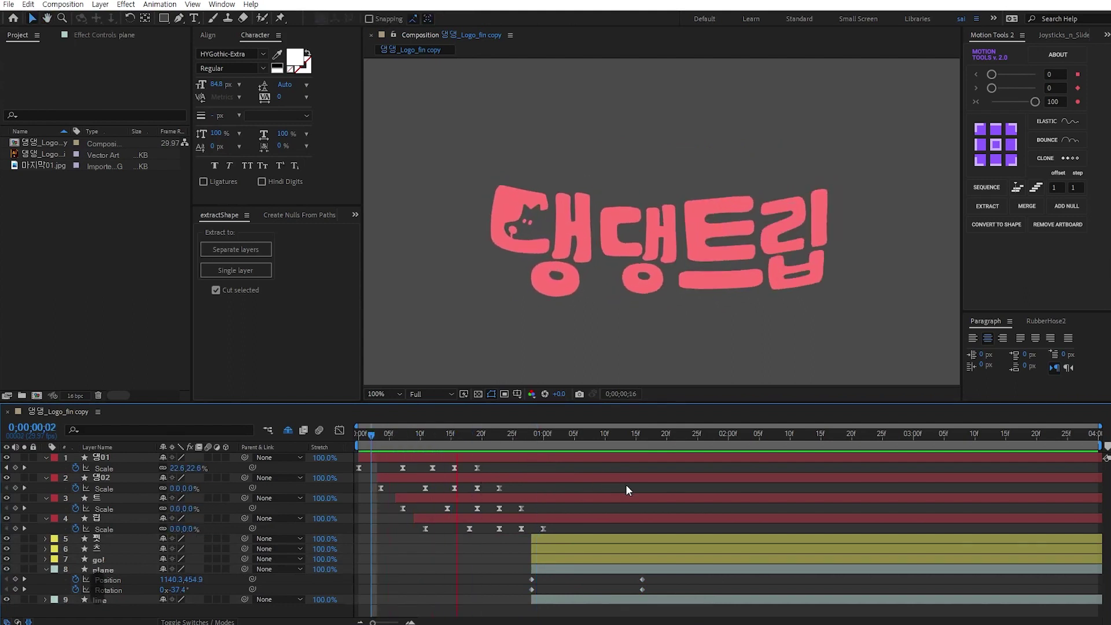
{"action": "left_click_drag", "start_coordinate": [452, 437], "coordinate": [636, 457]}
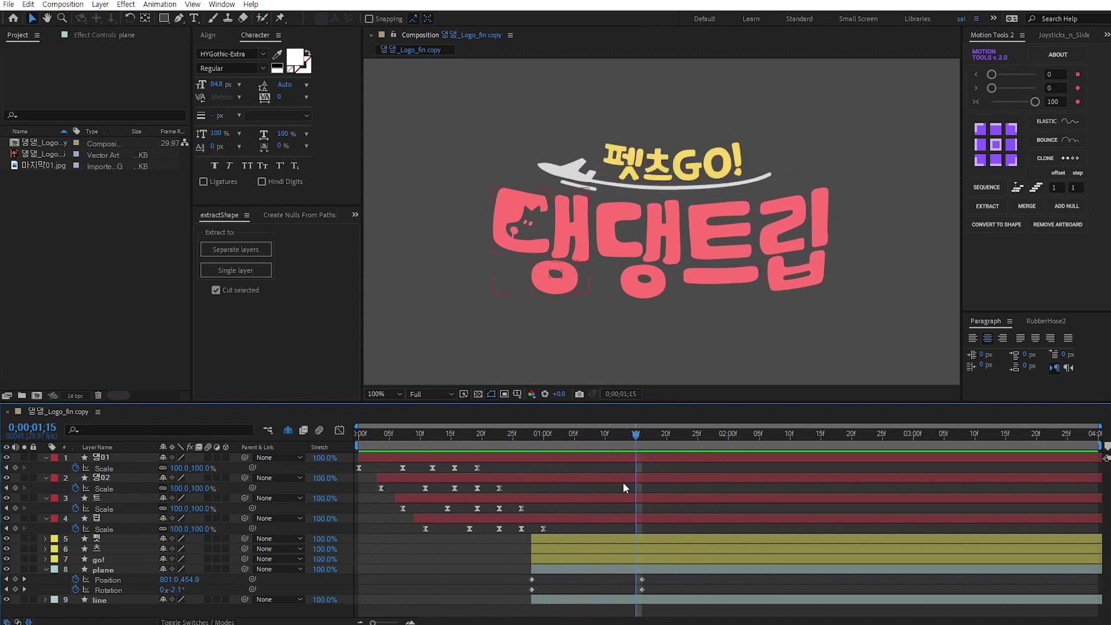
Step: Apply Easy Ease to all of the plane's Position and Rotation keyframes and preview the animation from the first frame
{"action": "left_click_drag", "start_coordinate": [523, 576], "coordinate": [669, 599]}
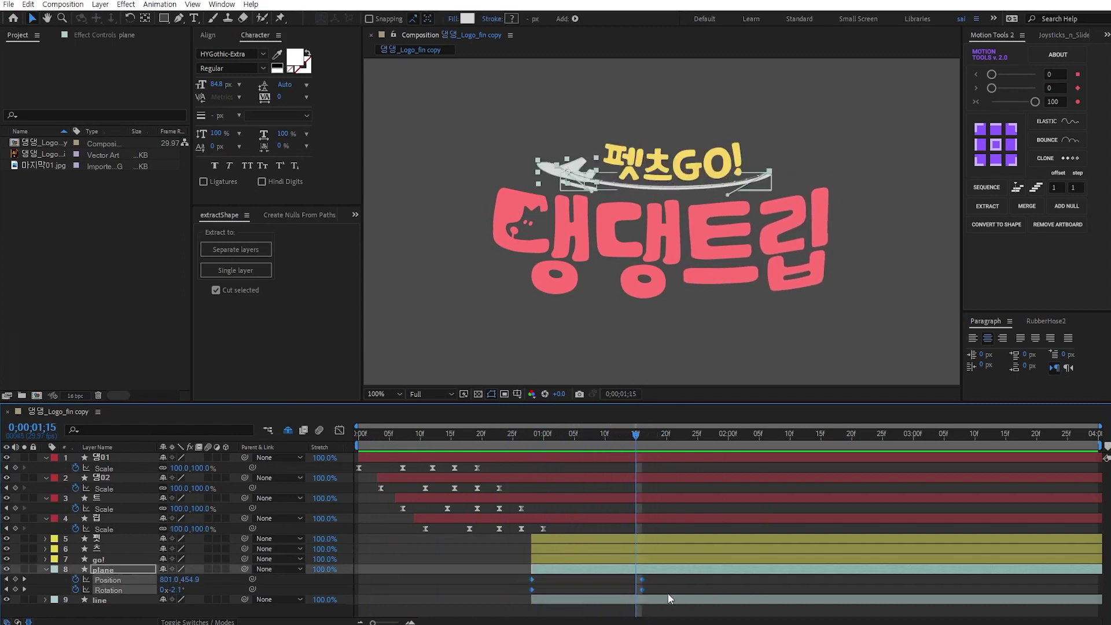
{"action": "key", "text": "F9"}
{"action": "left_click", "coordinate": [620, 588]}
{"action": "left_click", "coordinate": [521, 486]}
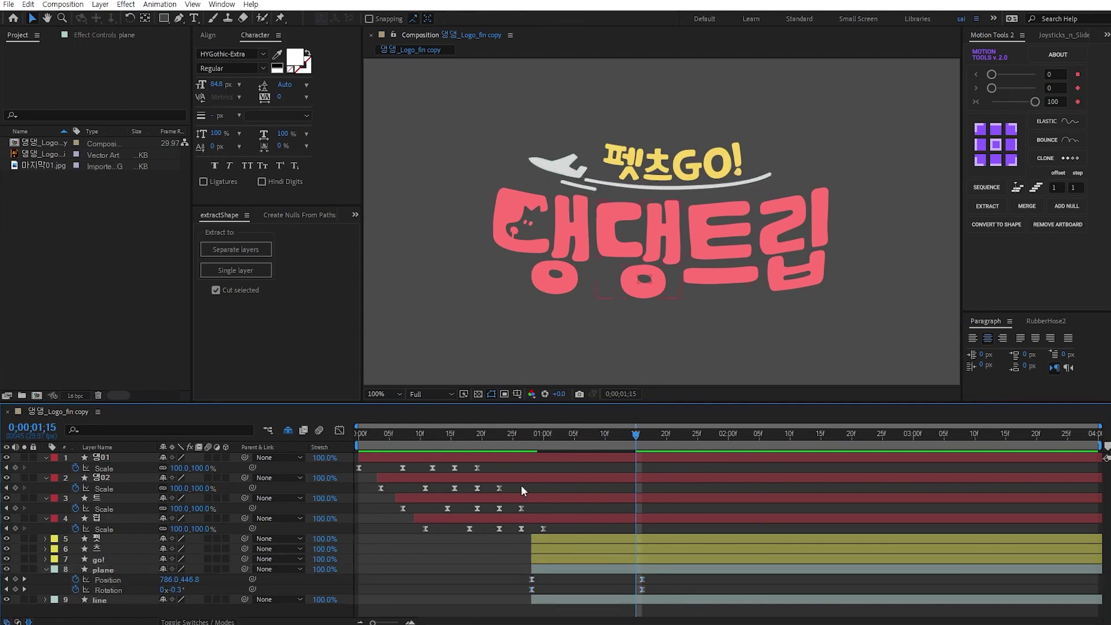
{"action": "left_click_drag", "start_coordinate": [416, 435], "coordinate": [353, 454]}
{"action": "key", "text": "space"}
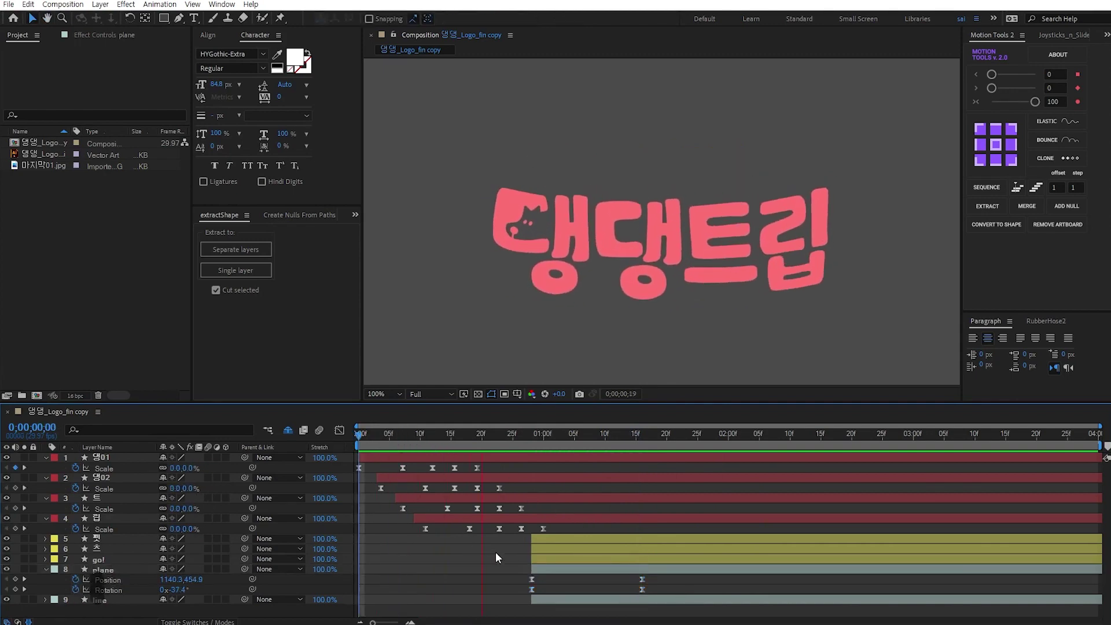
Step: Set the time to 0;00;01;16 and expand the line layer to examine its contents
{"action": "left_click", "coordinate": [641, 434]}
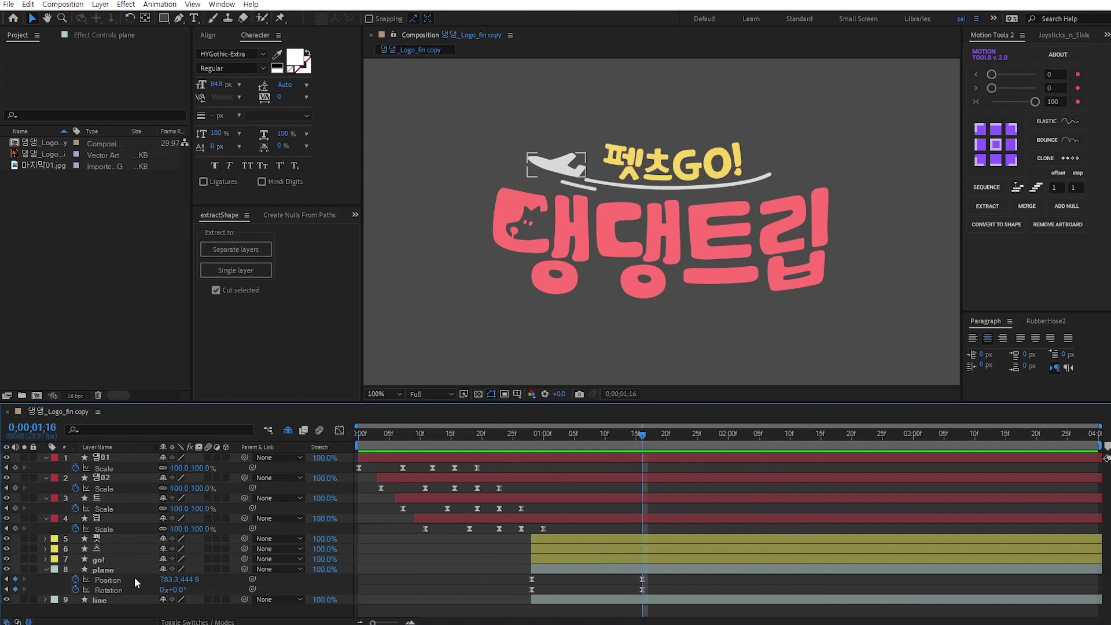
{"action": "left_click", "coordinate": [106, 600]}
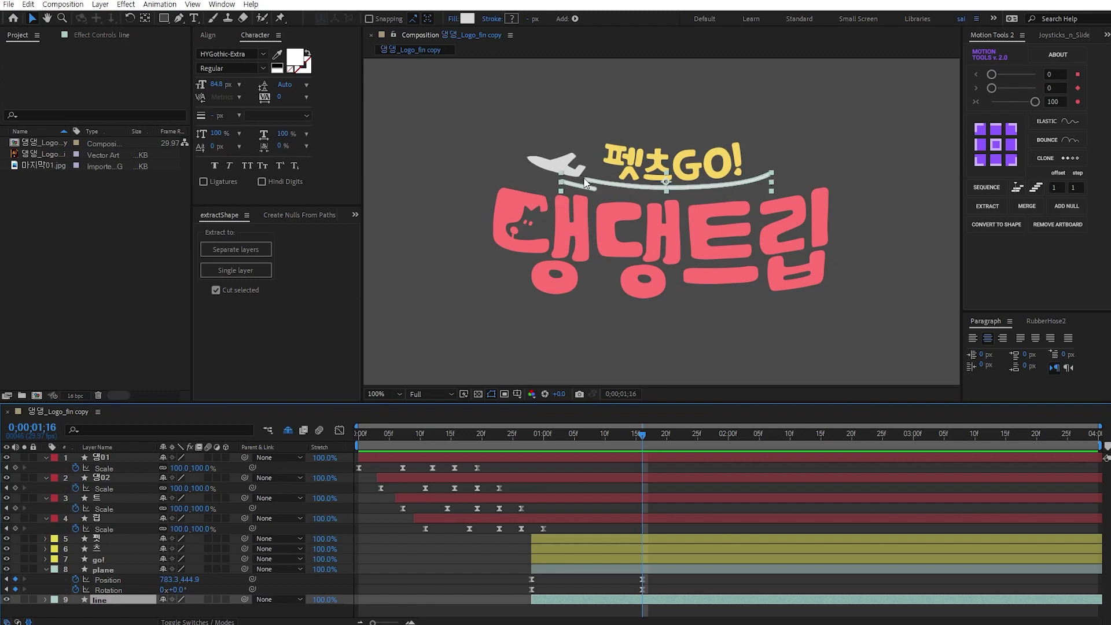
{"action": "left_click", "coordinate": [462, 559]}
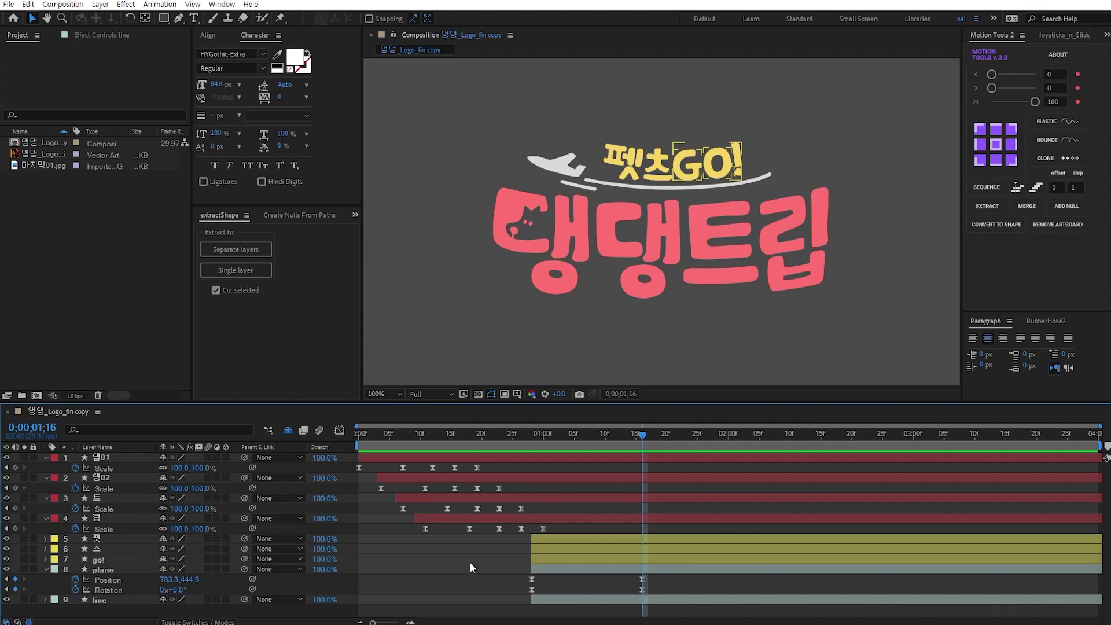
{"action": "left_click", "coordinate": [68, 600]}
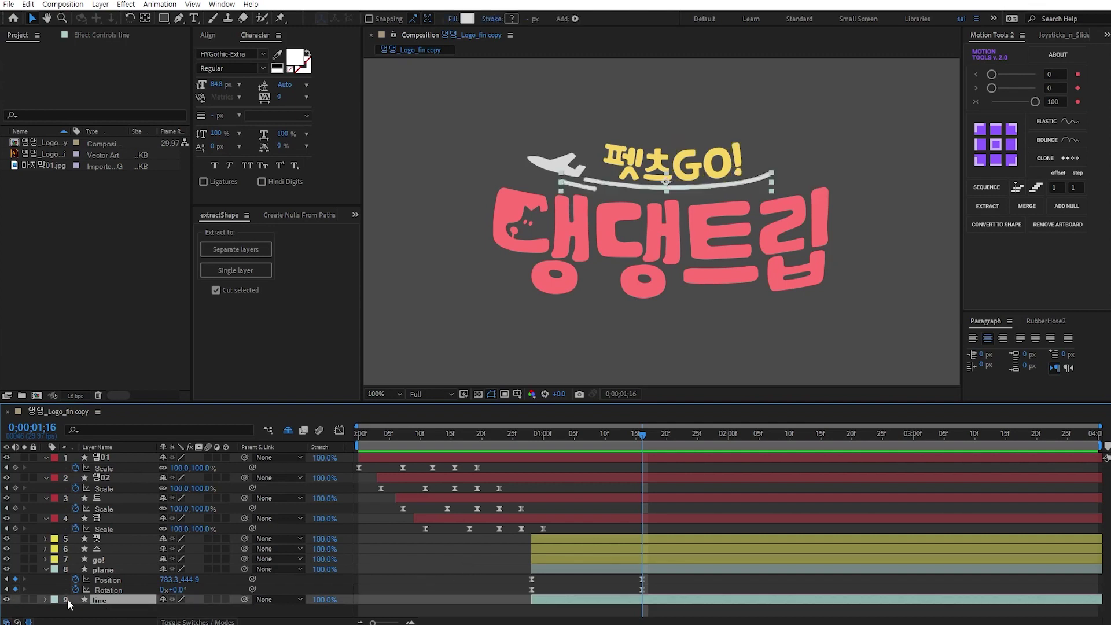
{"action": "left_click", "coordinate": [45, 599]}
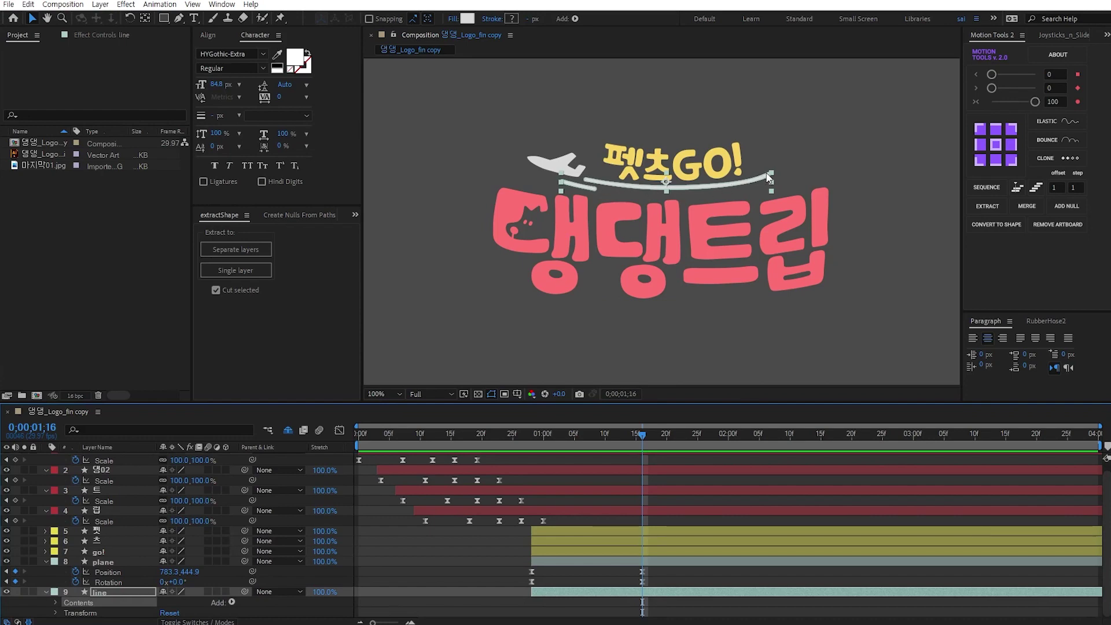
{"action": "left_click", "coordinate": [484, 514]}
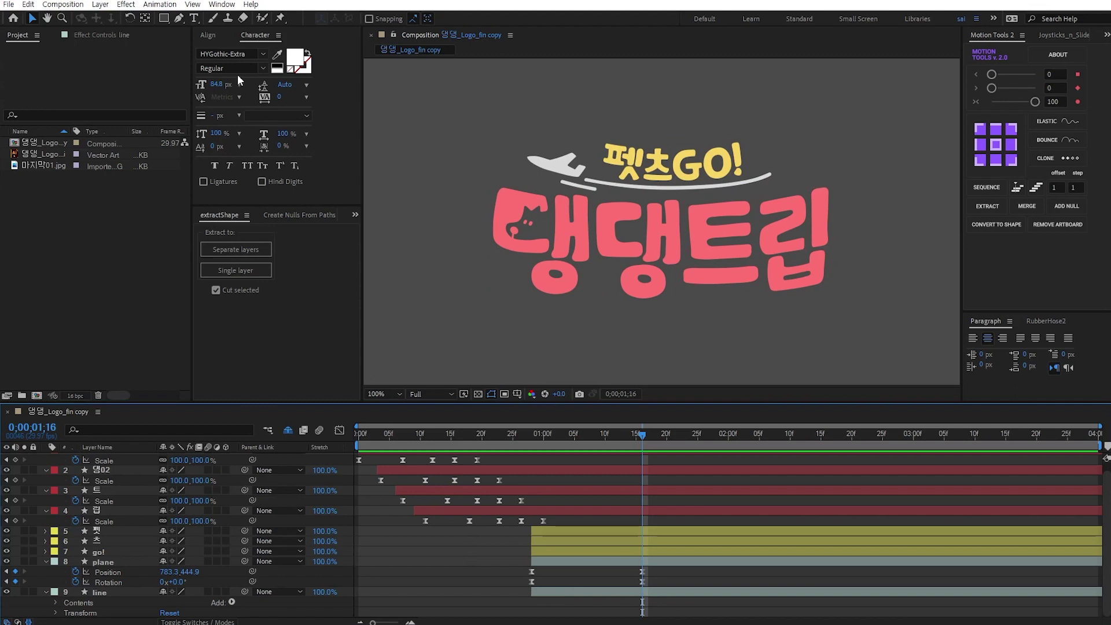
Step: Draw a two-point curved path with the Pen tool over the long line below 펫츠GO!, from its left end to its right end
{"action": "left_click", "coordinate": [180, 20]}
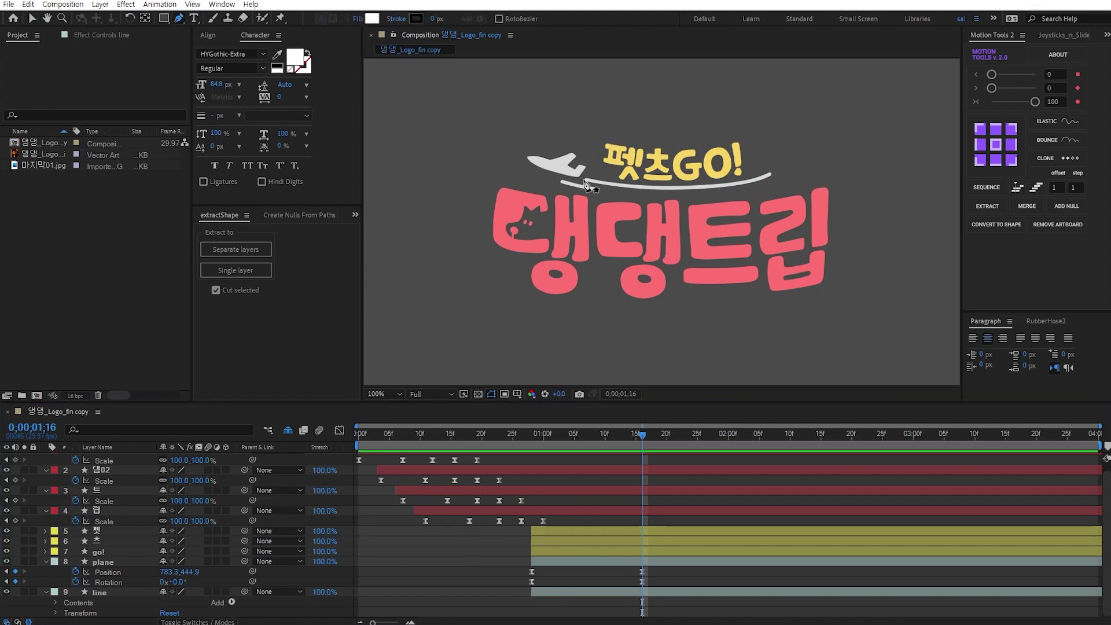
{"action": "left_click_drag", "start_coordinate": [586, 180], "coordinate": [635, 186]}
{"action": "left_click_drag", "start_coordinate": [768, 174], "coordinate": [803, 157]}
{"action": "key", "text": "v"}
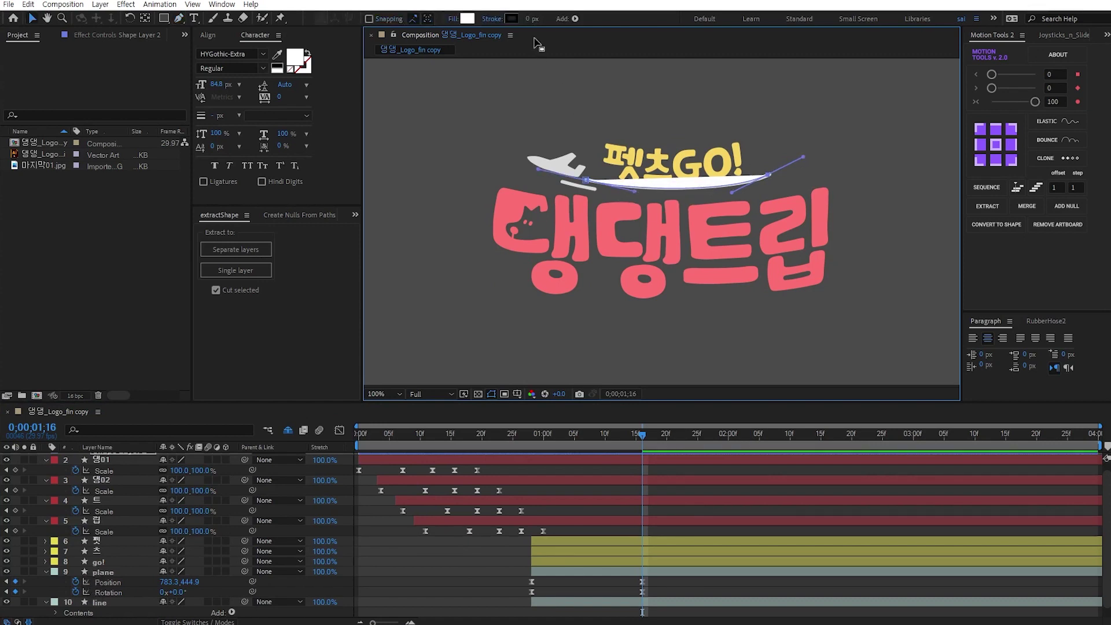
Step: Set the new curve's fill to None
{"action": "left_click", "coordinate": [456, 21]}
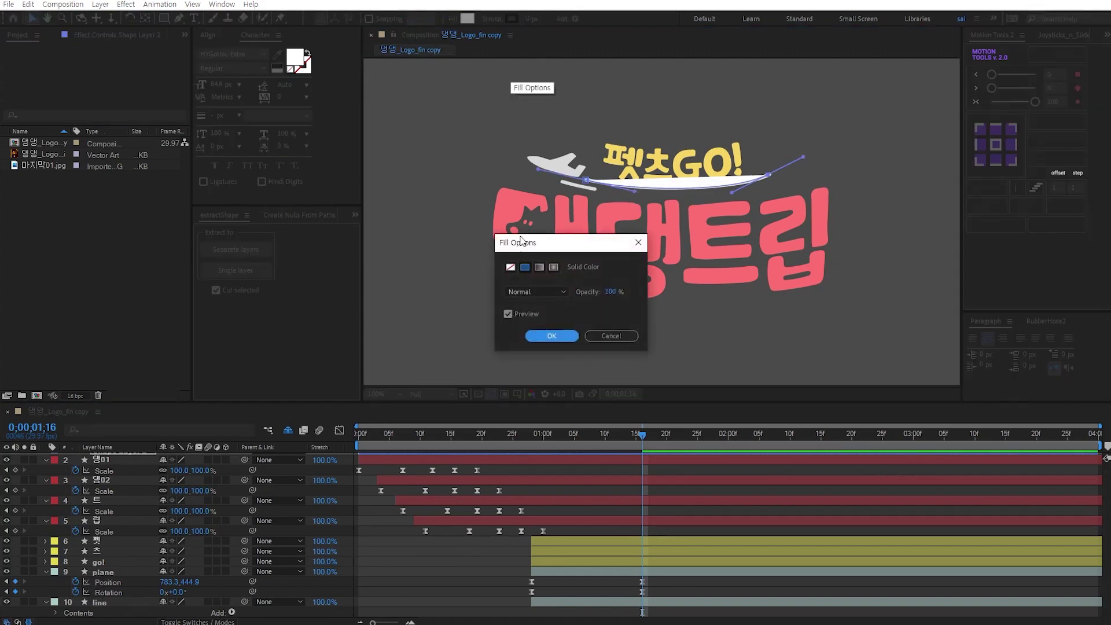
{"action": "left_click", "coordinate": [507, 264]}
{"action": "left_click", "coordinate": [550, 336]}
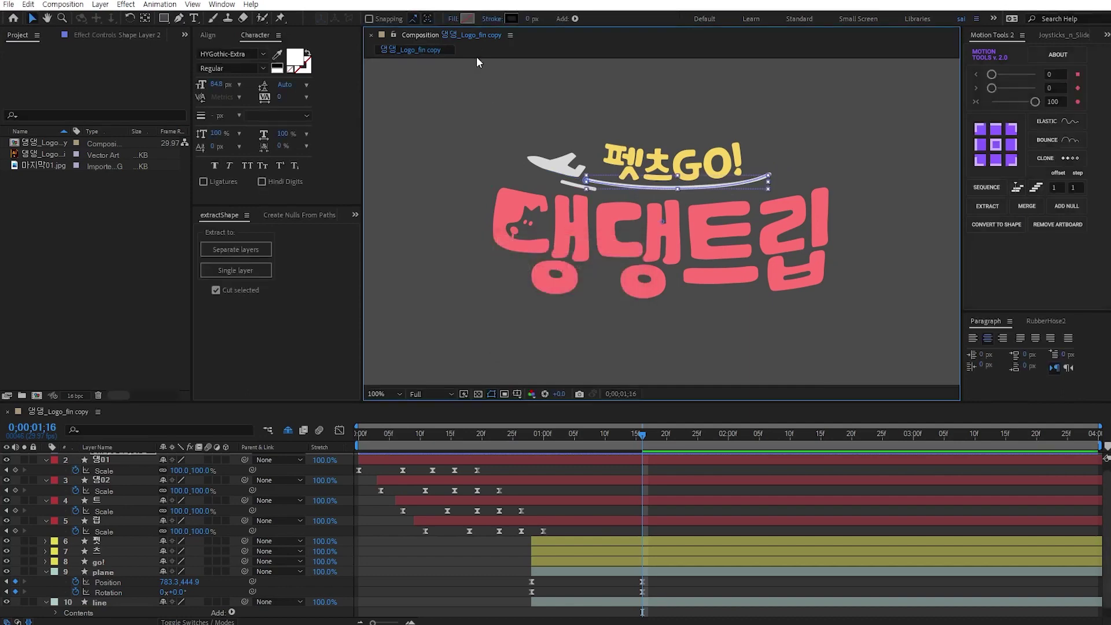
Step: Give the curve a stroke in the color sampled from the plane and set its width to 6 px
{"action": "left_click", "coordinate": [512, 19]}
{"action": "left_click", "coordinate": [985, 233]}
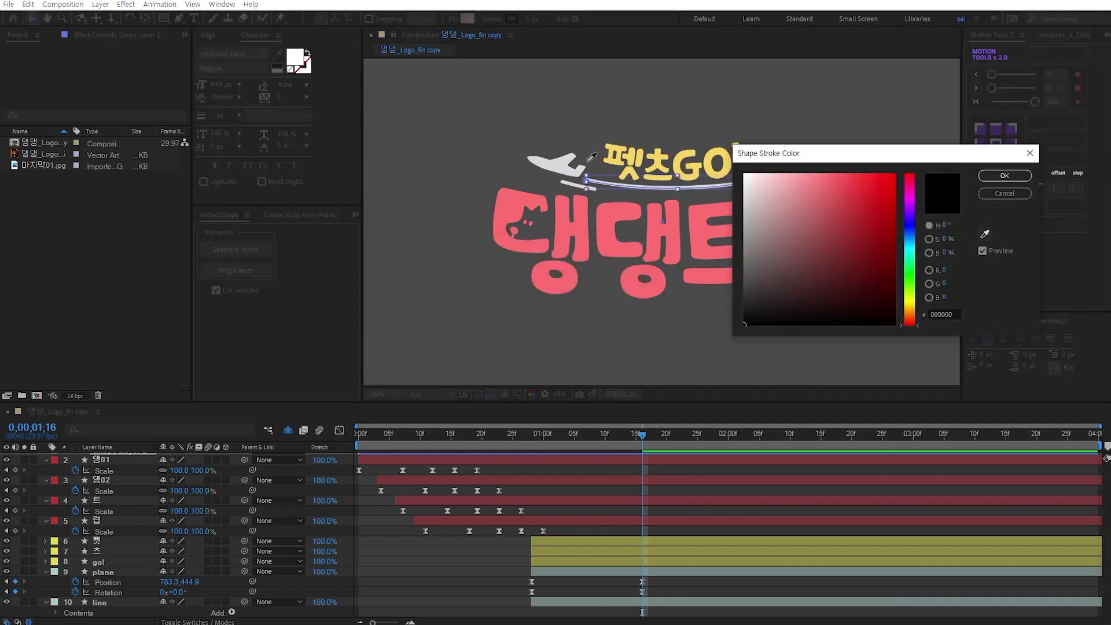
{"action": "left_click", "coordinate": [550, 167]}
{"action": "left_click", "coordinate": [986, 175]}
{"action": "left_click", "coordinate": [528, 18]}
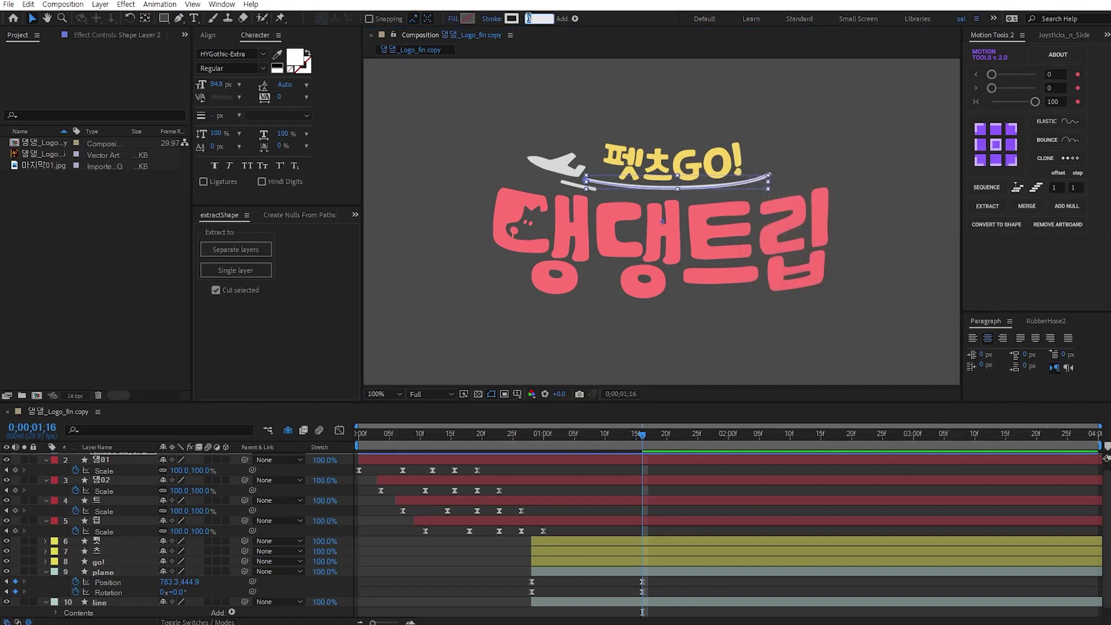
{"action": "type", "text": "6"}
{"action": "key", "text": "Return"}
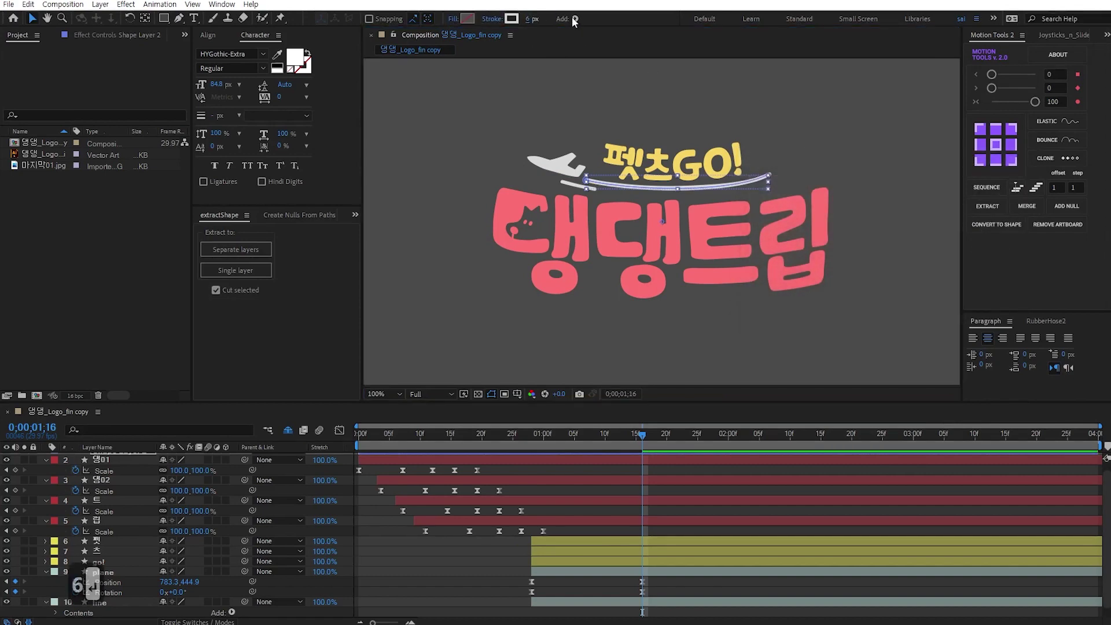
Step: Move Shape Layer 2 between the plane and line layers and set its label color to Aqua
{"action": "left_click", "coordinate": [113, 572]}
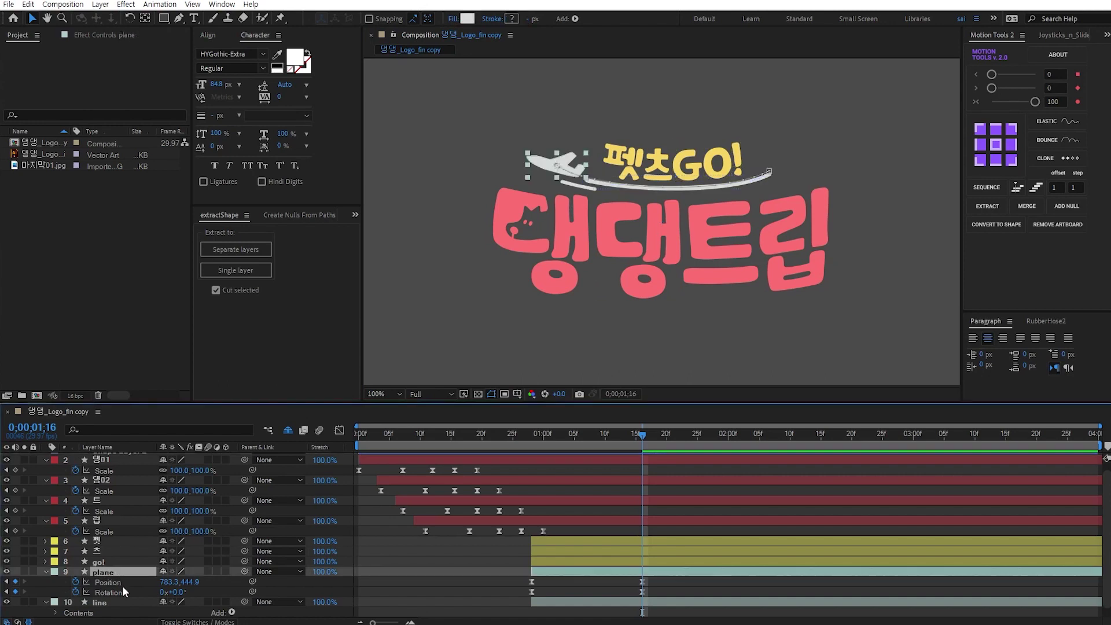
{"action": "scroll", "coordinate": [116, 582], "scroll_direction": "down", "scroll_amount": 1}
{"action": "scroll", "coordinate": [122, 499], "scroll_direction": "up", "scroll_amount": 2}
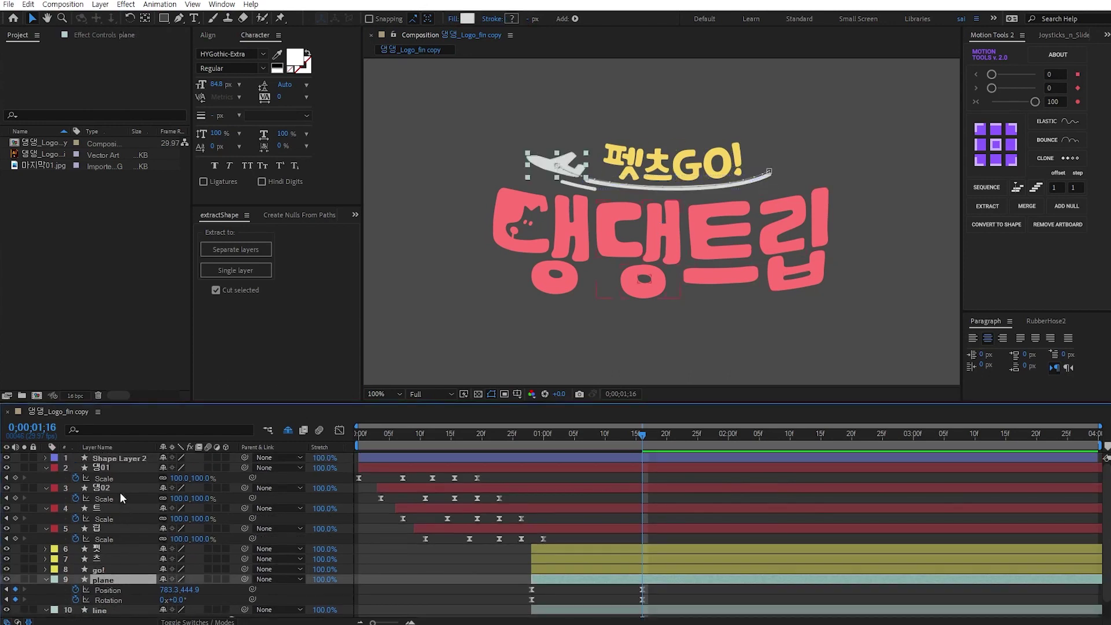
{"action": "left_click_drag", "start_coordinate": [114, 458], "coordinate": [81, 598]}
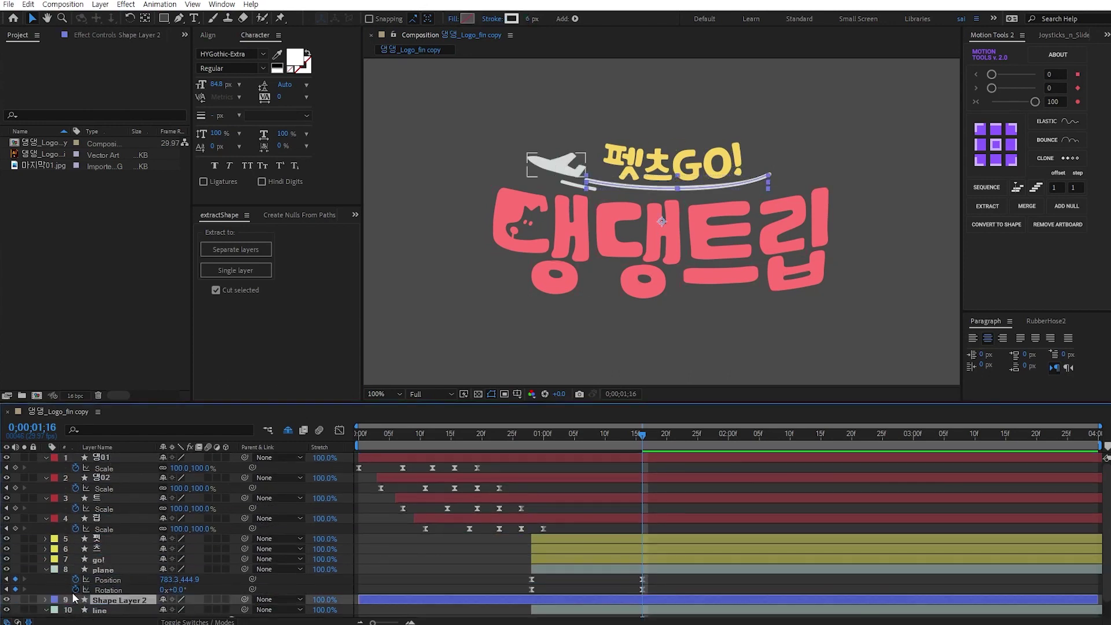
{"action": "left_click", "coordinate": [54, 599]}
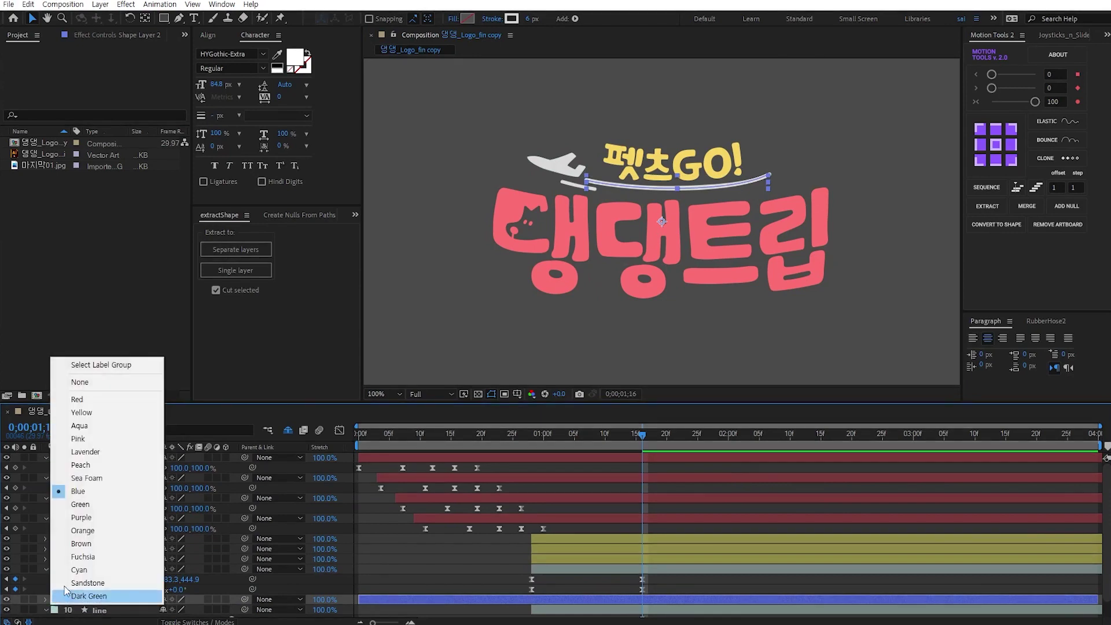
{"action": "left_click", "coordinate": [93, 426]}
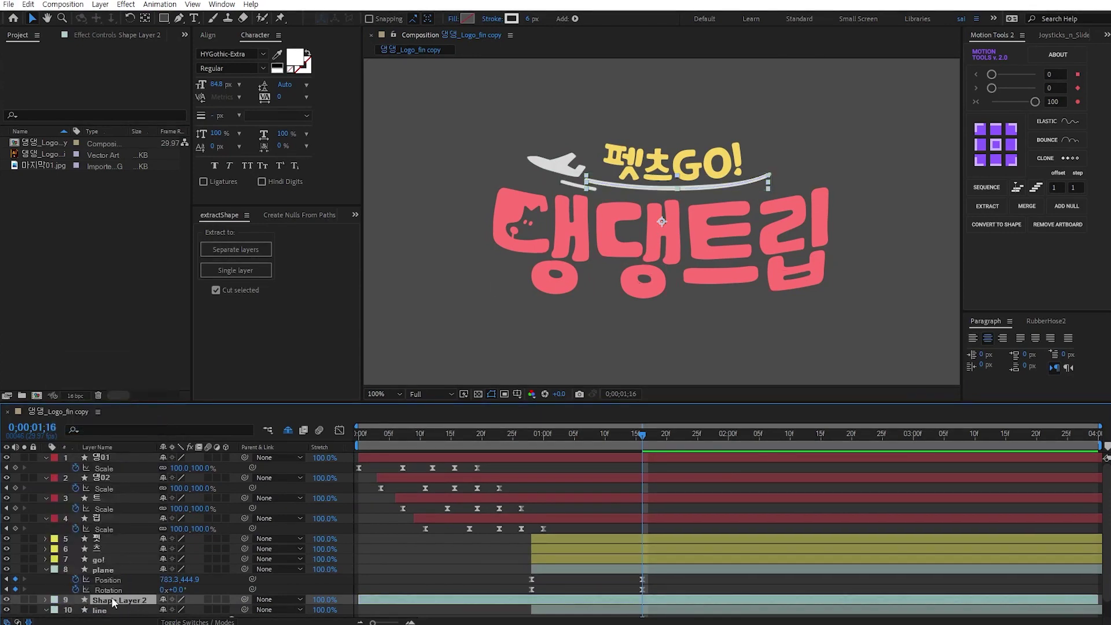
Step: Rename Shape Layer 2 as LINE and shift it in time to start at frame 28 with the plane layer
{"action": "key", "text": "Return"}
{"action": "type", "text": "LINE"}
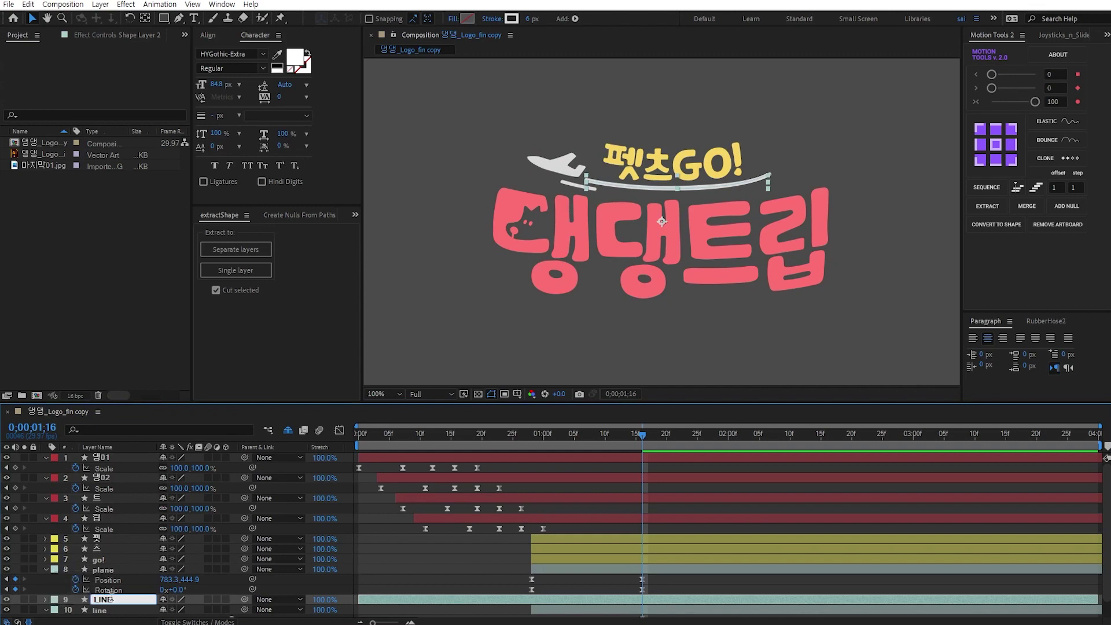
{"action": "key", "text": "Return"}
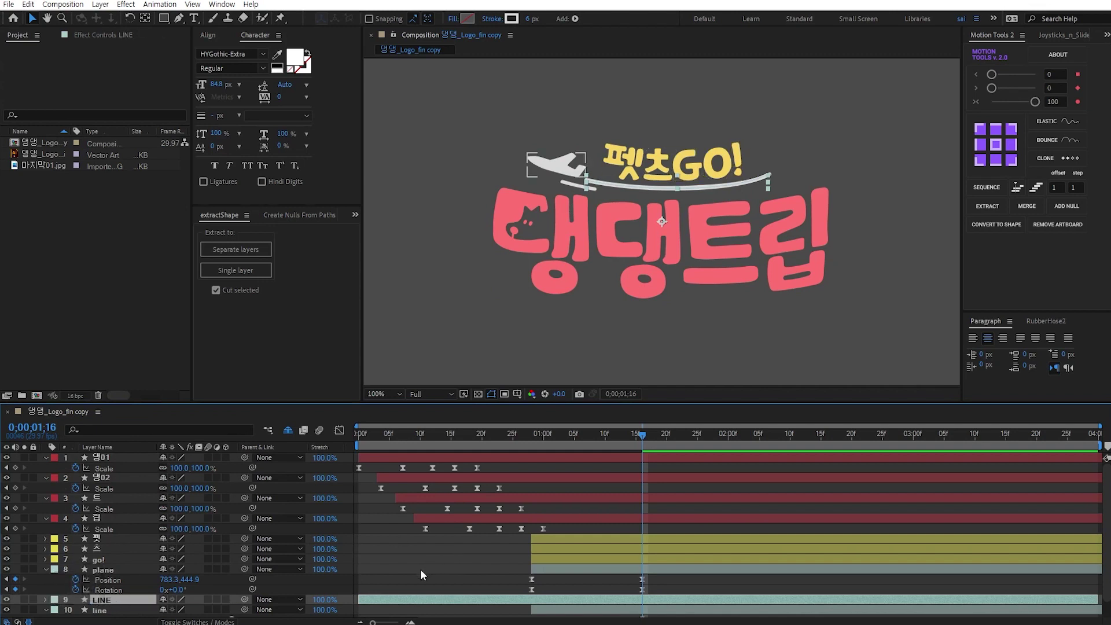
{"action": "left_click_drag", "start_coordinate": [394, 598], "coordinate": [566, 596]}
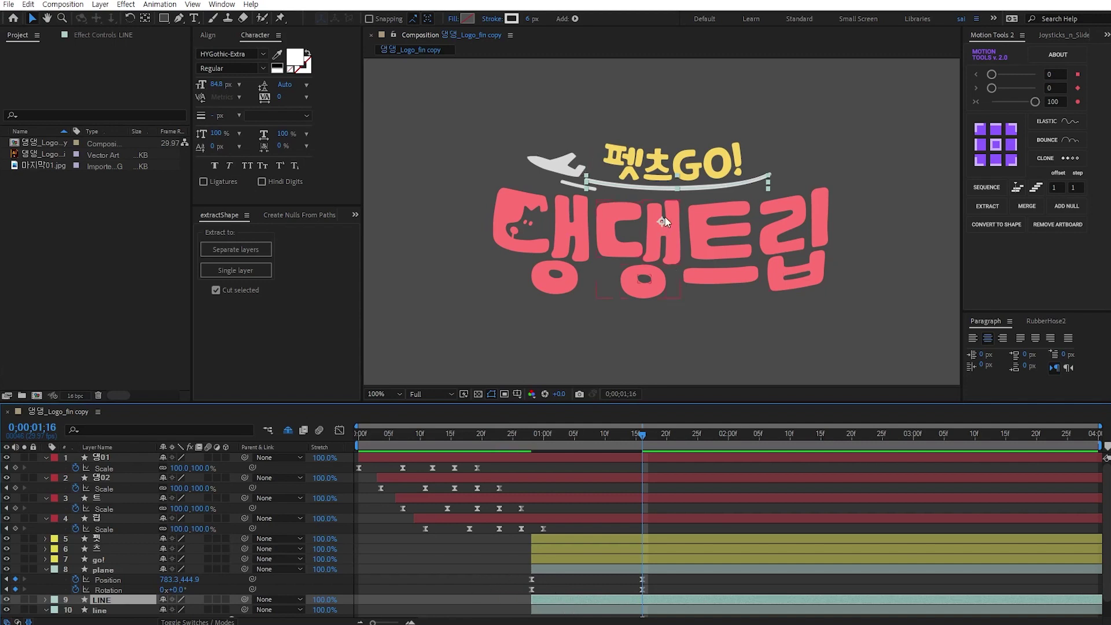
Step: Move the LINE layer's anchor point onto the middle of the curve and undo the accidental nudge
{"action": "key", "text": "y"}
{"action": "key", "text": "v"}
{"action": "mouse_move", "coordinate": [673, 189]}
{"action": "left_mouse_down"}
{"action": "mouse_move", "coordinate": [725, 193]}
{"action": "mouse_move", "coordinate": [844, 166]}
{"action": "mouse_move", "coordinate": [673, 190]}
{"action": "left_mouse_up"}
{"action": "key", "text": "ctrl+z"}
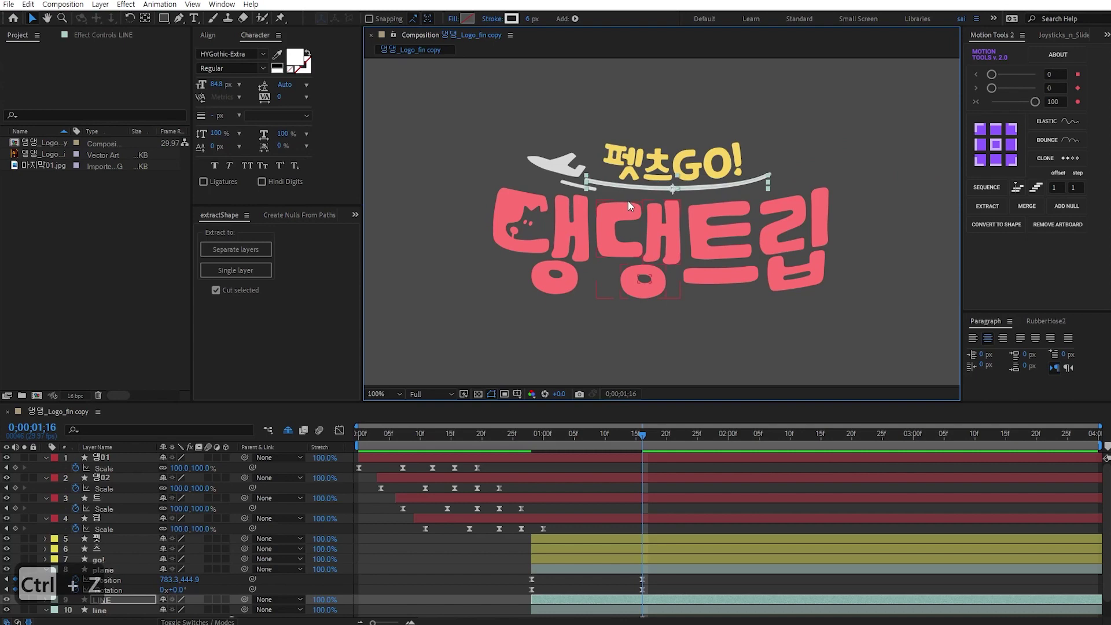
Step: Adjust the end point and handle of the LINE layer's curve beneath GO! to follow the original line
{"action": "key", "text": "g"}
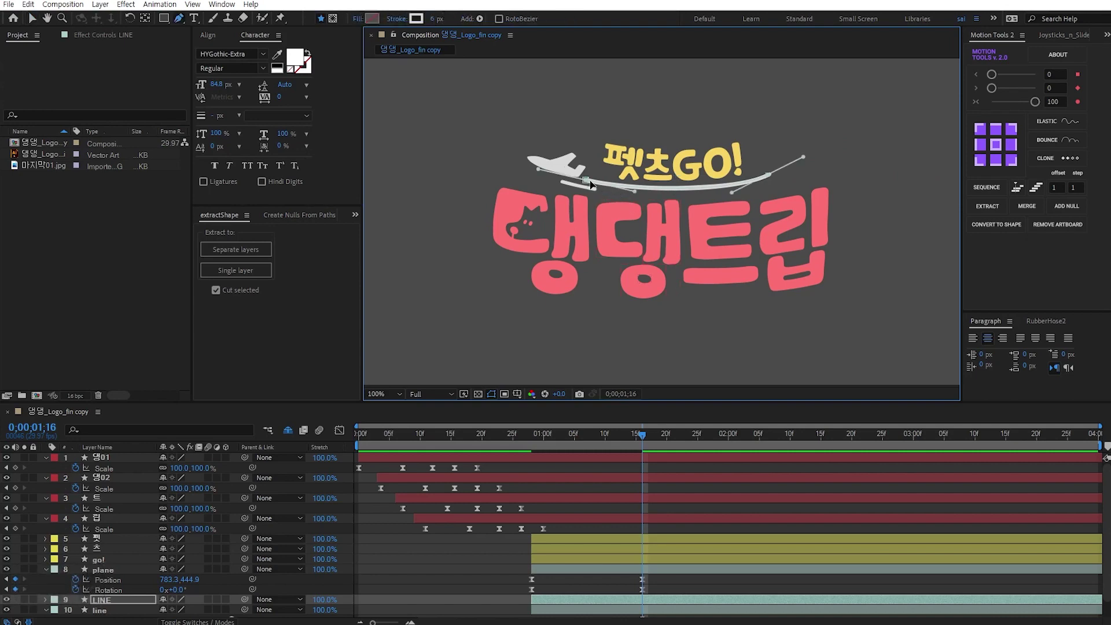
{"action": "key", "text": "v"}
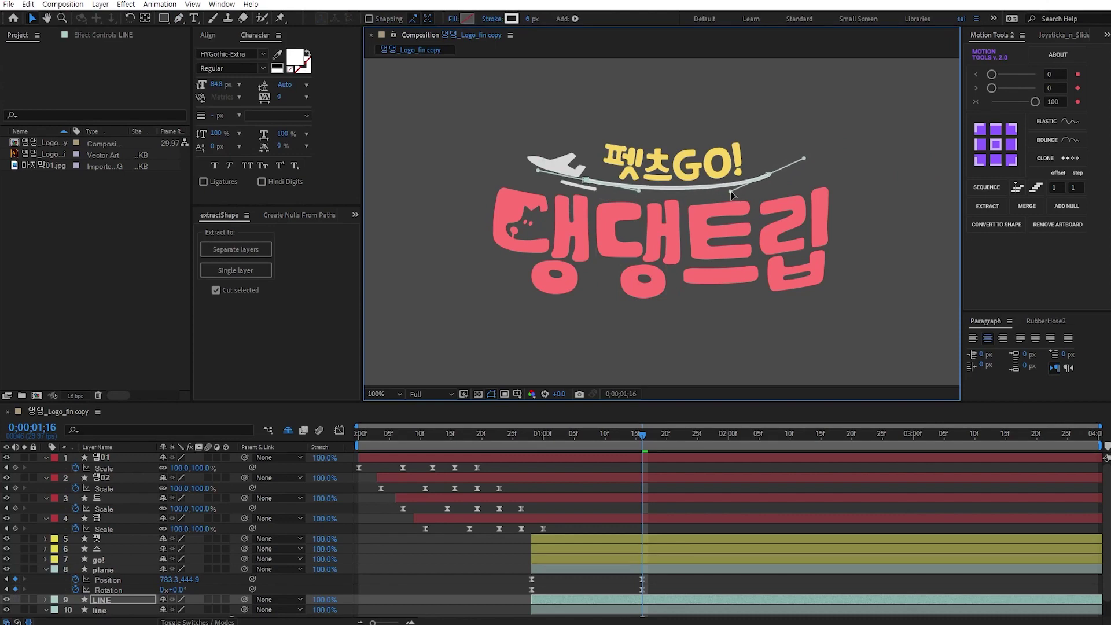
{"action": "left_click_drag", "start_coordinate": [767, 178], "coordinate": [769, 173]}
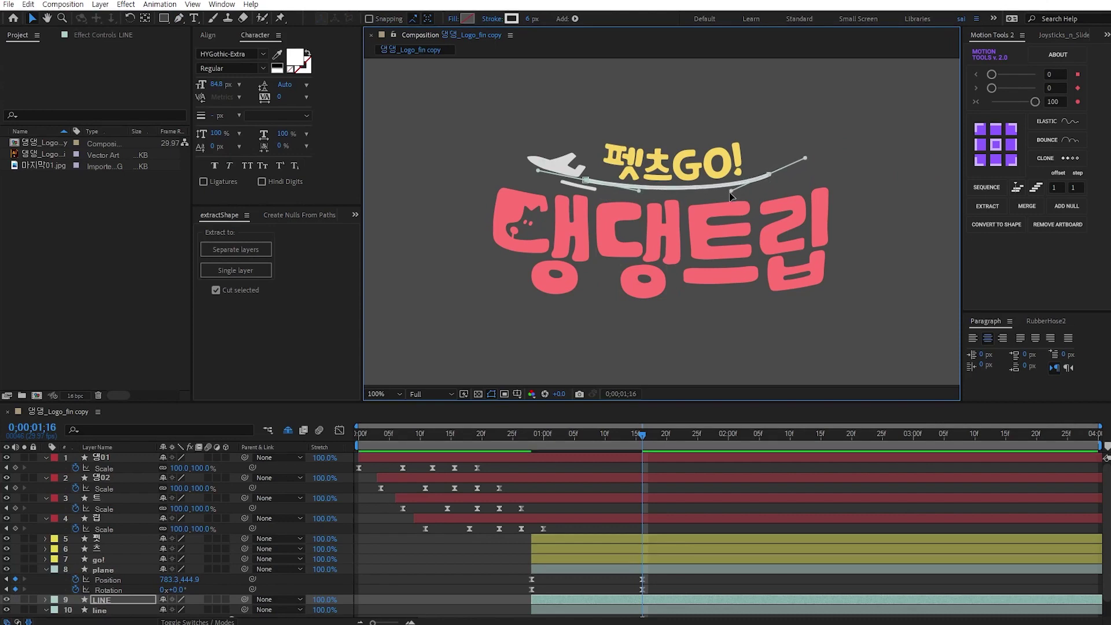
{"action": "left_click", "coordinate": [438, 558]}
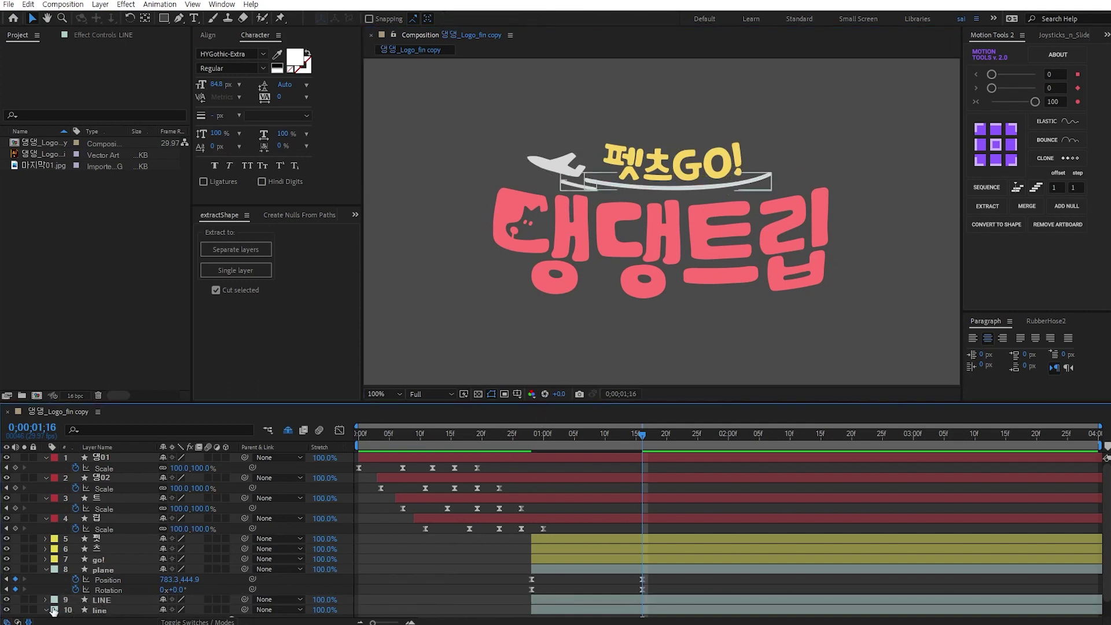
Step: Delete Group 26, the original long curve, from the contents of the lowercase line layer
{"action": "left_click", "coordinate": [70, 612]}
{"action": "scroll", "coordinate": [68, 608], "scroll_direction": "down", "scroll_amount": 1}
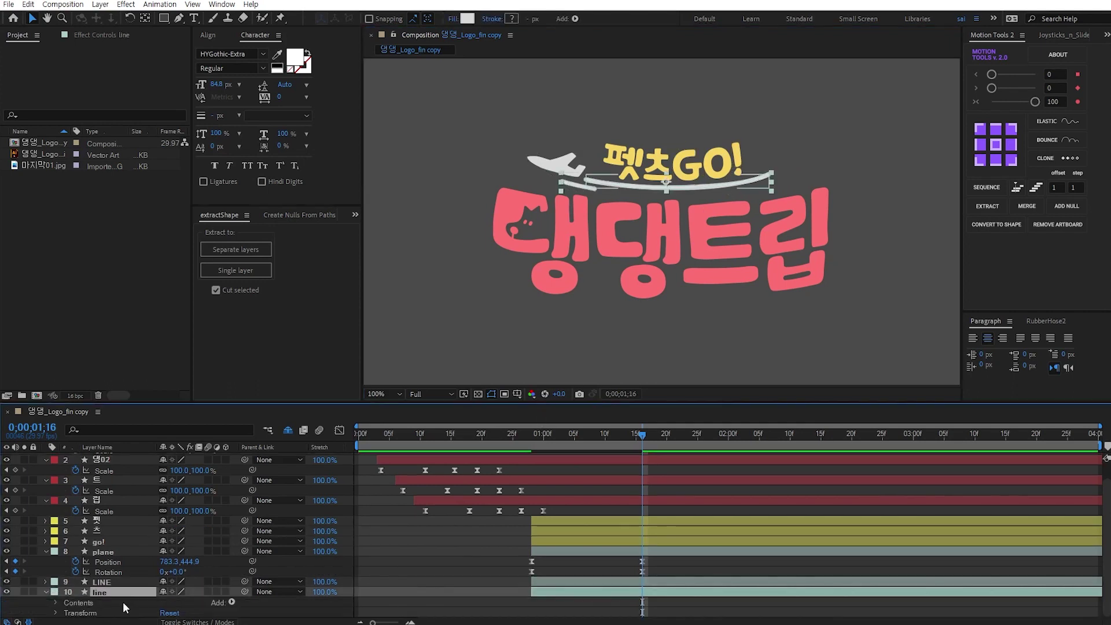
{"action": "left_click", "coordinate": [55, 603]}
{"action": "left_click", "coordinate": [83, 603]}
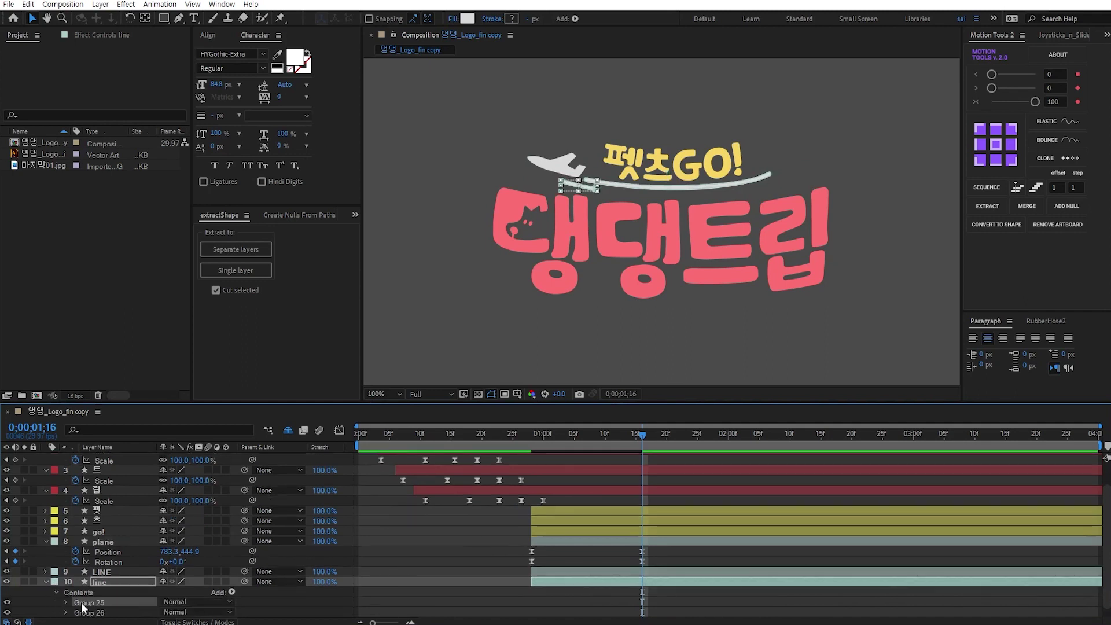
{"action": "left_click", "coordinate": [90, 613]}
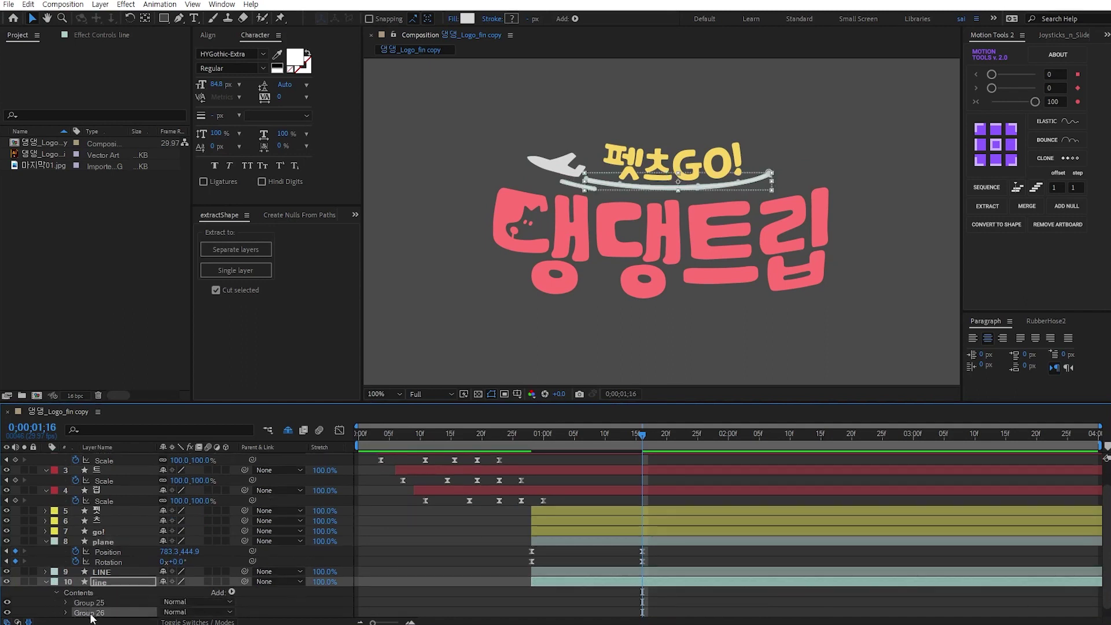
{"action": "key", "text": "Delete"}
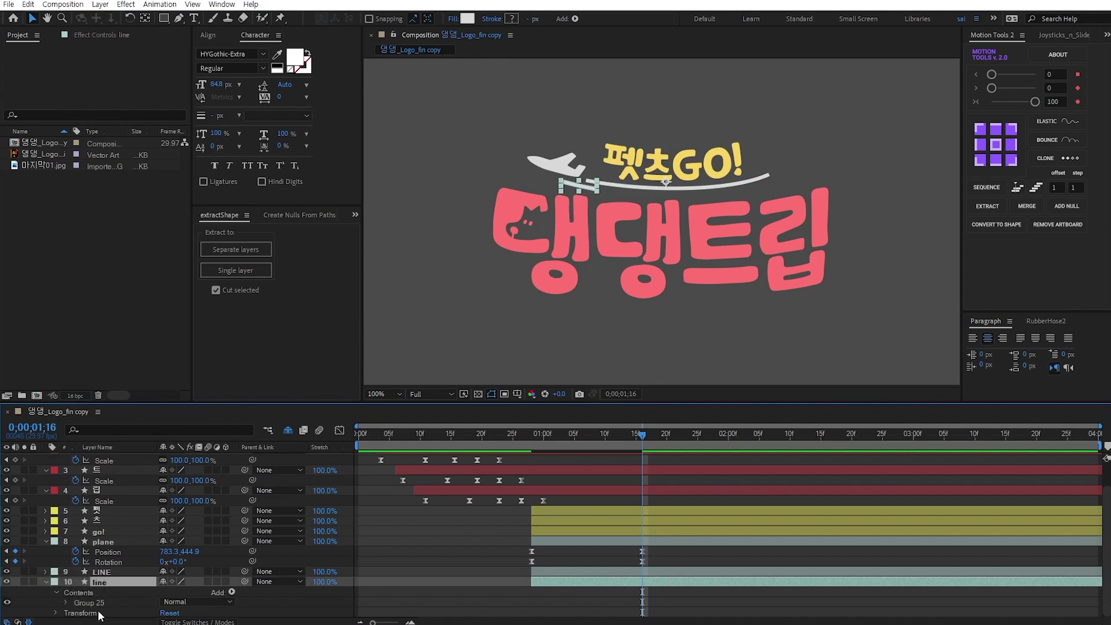
{"action": "left_click", "coordinate": [425, 607]}
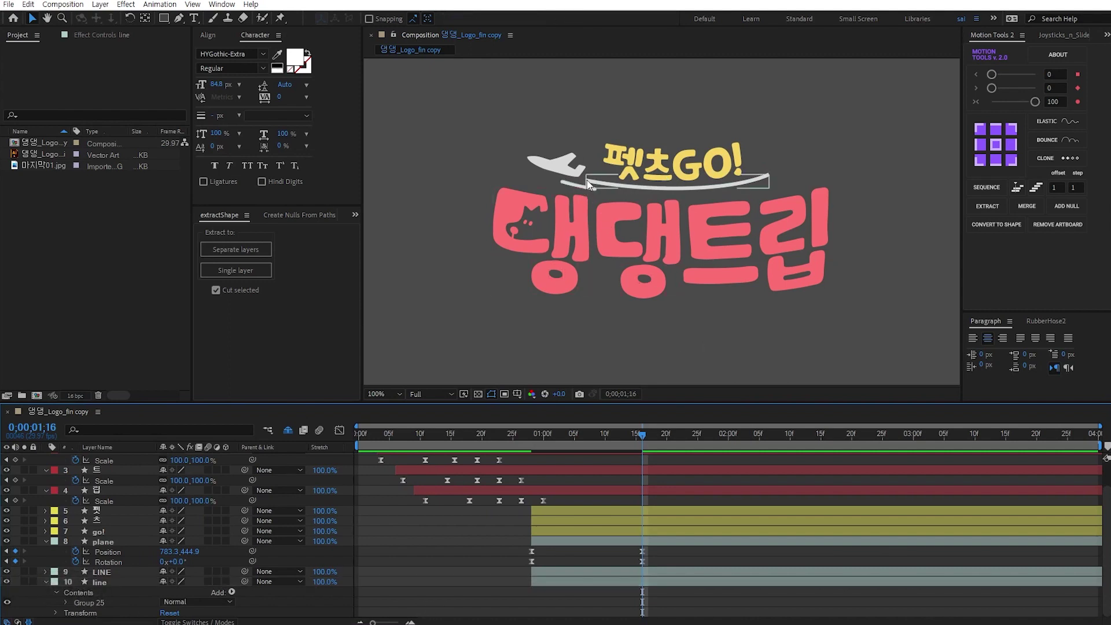
Step: Find the line cap property of the LINE layer's stroke and set it to Round Cap
{"action": "left_click", "coordinate": [108, 573]}
{"action": "key", "text": "ctrl+f"}
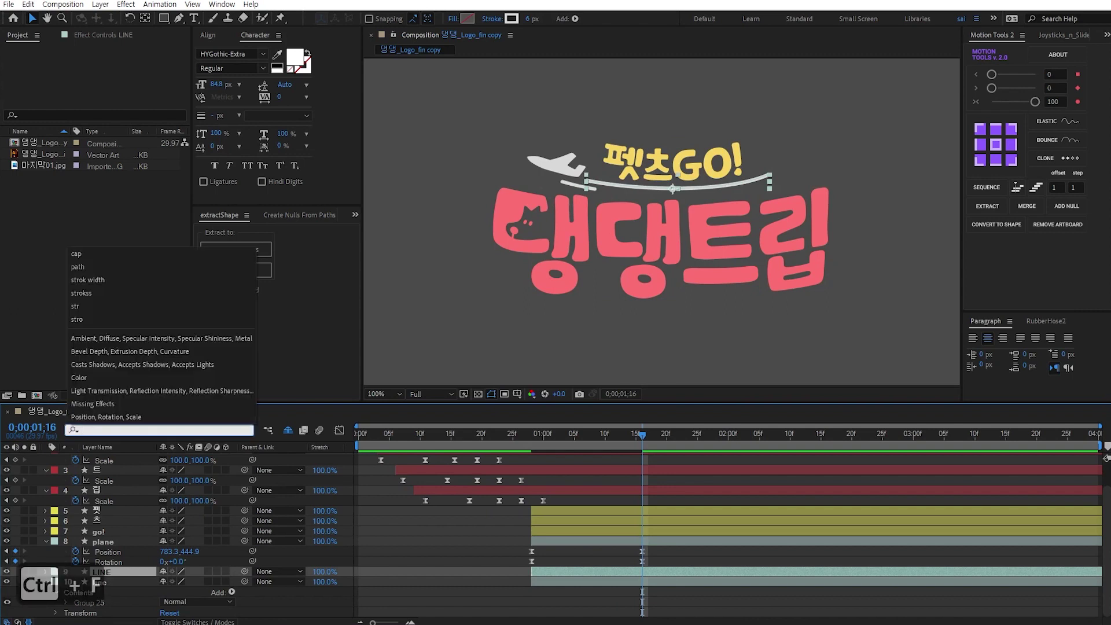
{"action": "type", "text": "cap"}
{"action": "scroll", "coordinate": [106, 576], "scroll_direction": "down", "scroll_amount": 2}
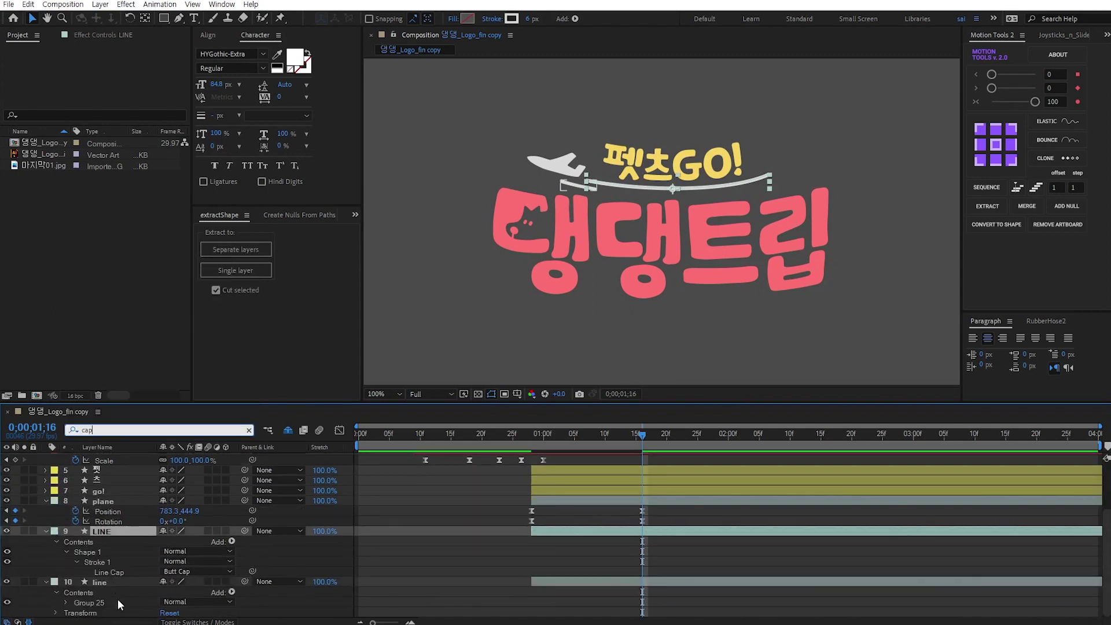
{"action": "left_click", "coordinate": [197, 571]}
{"action": "left_click", "coordinate": [197, 597]}
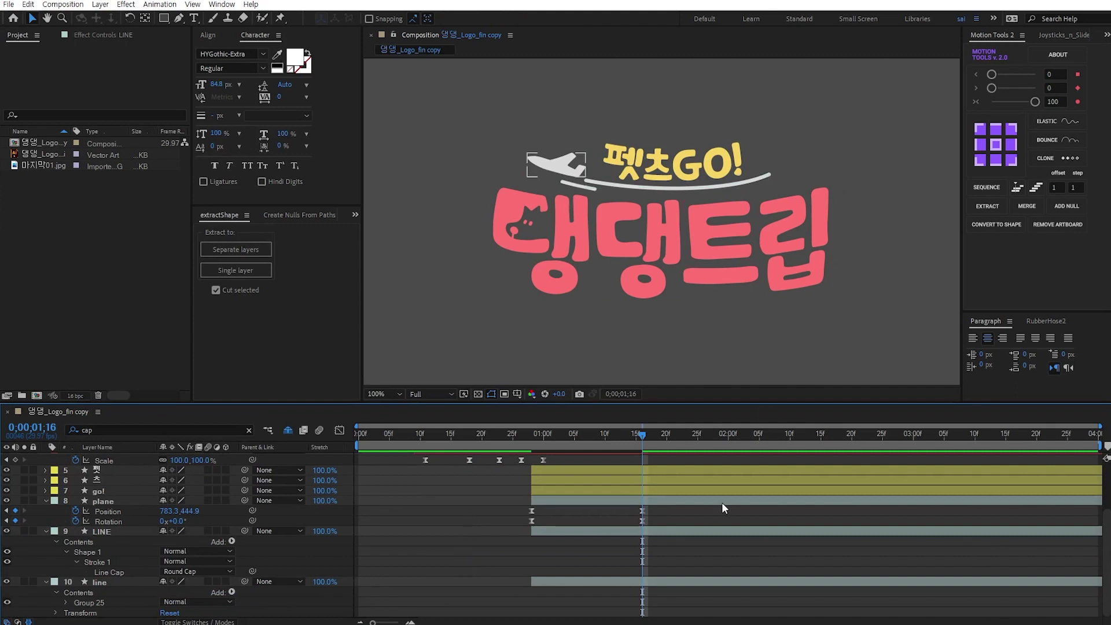
Step: Go to 0;00;00;28 and add Trim Paths to Shape 1 of the LINE layer
{"action": "left_click", "coordinate": [530, 440]}
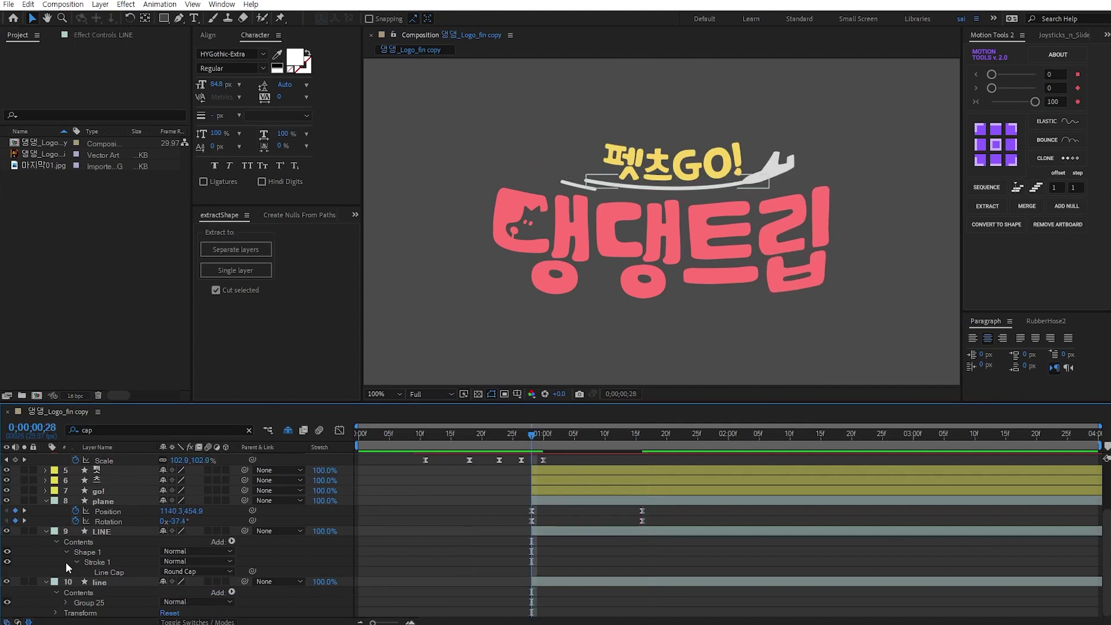
{"action": "left_click", "coordinate": [103, 532]}
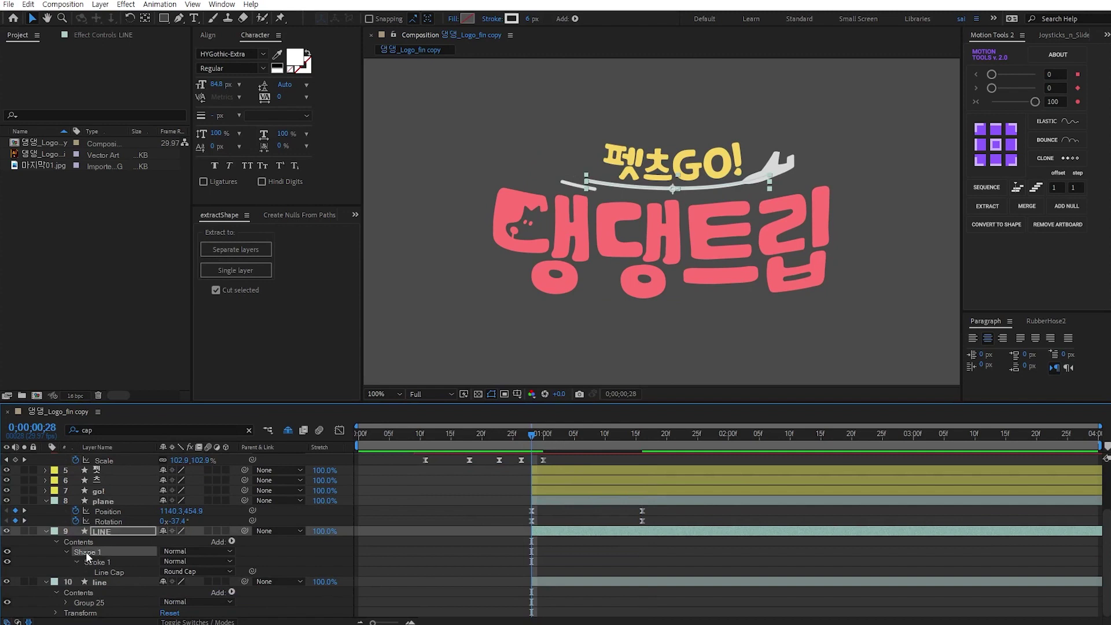
{"action": "left_click", "coordinate": [89, 544]}
{"action": "left_click", "coordinate": [86, 553]}
{"action": "left_click", "coordinate": [232, 542]}
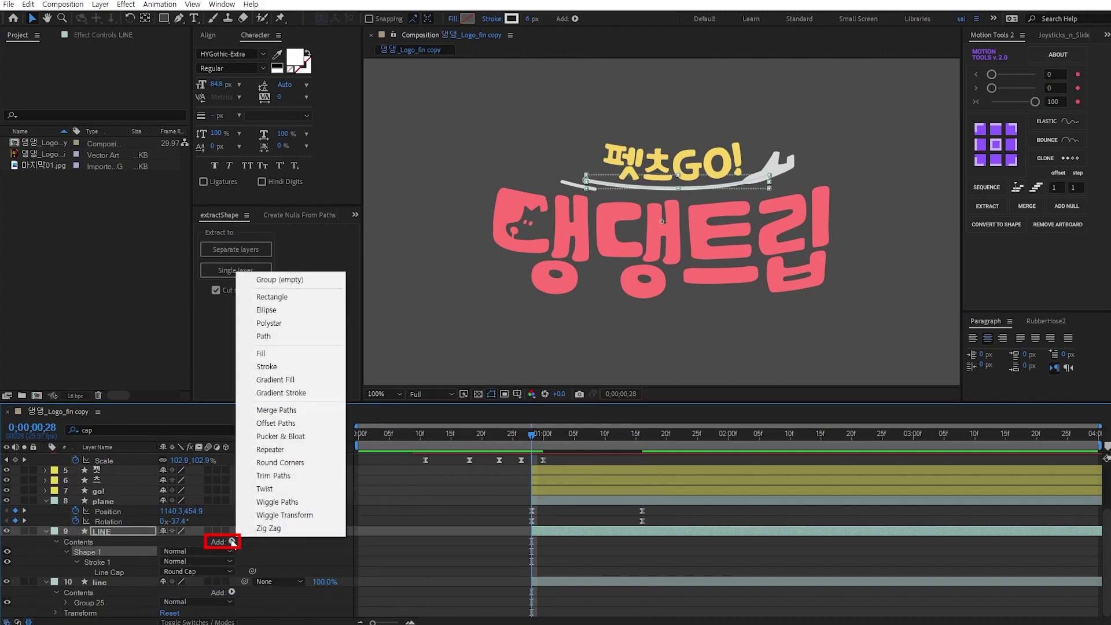
{"action": "left_click", "coordinate": [273, 476]}
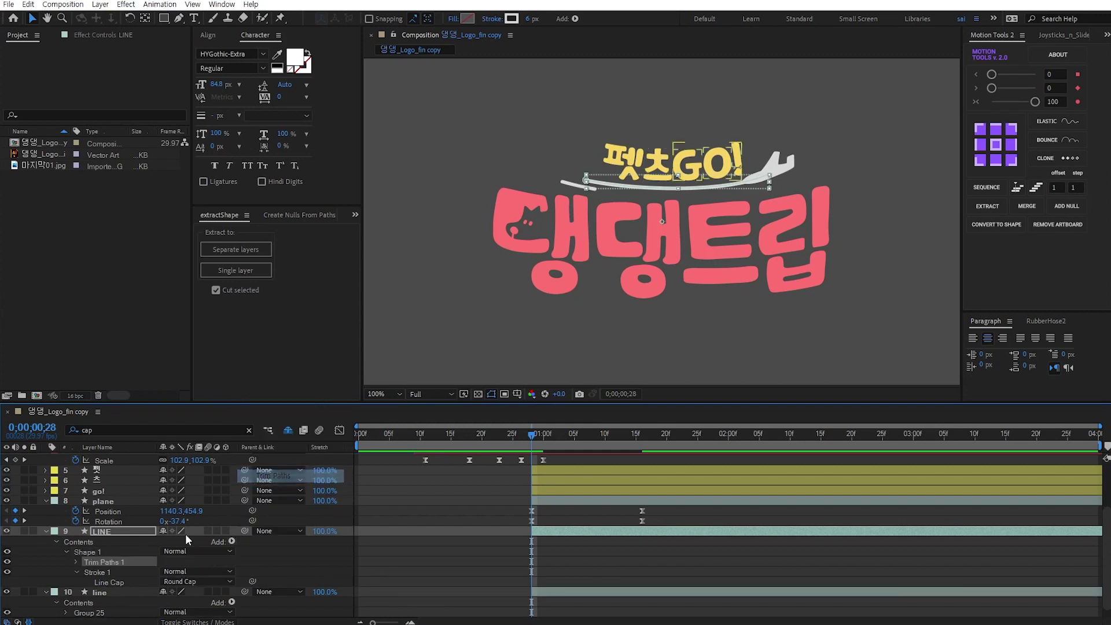
Step: Create a Trim Paths Start keyframe at 0% and place it at 0;00;01;16, where the plane's flight ends
{"action": "left_click", "coordinate": [77, 561]}
{"action": "mouse_move", "coordinate": [171, 586]}
{"action": "left_mouse_down"}
{"action": "mouse_move", "coordinate": [149, 586]}
{"action": "mouse_move", "coordinate": [202, 571]}
{"action": "mouse_move", "coordinate": [154, 572]}
{"action": "left_mouse_up"}
{"action": "key", "text": "ctrl+z"}
{"action": "left_click", "coordinate": [96, 572]}
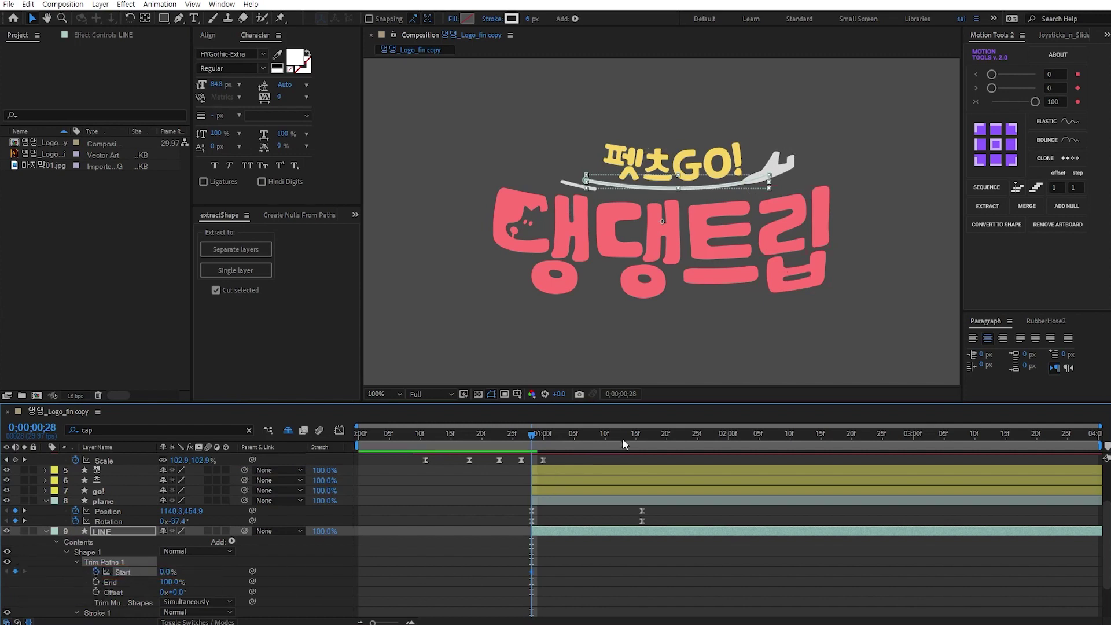
{"action": "left_click", "coordinate": [643, 433]}
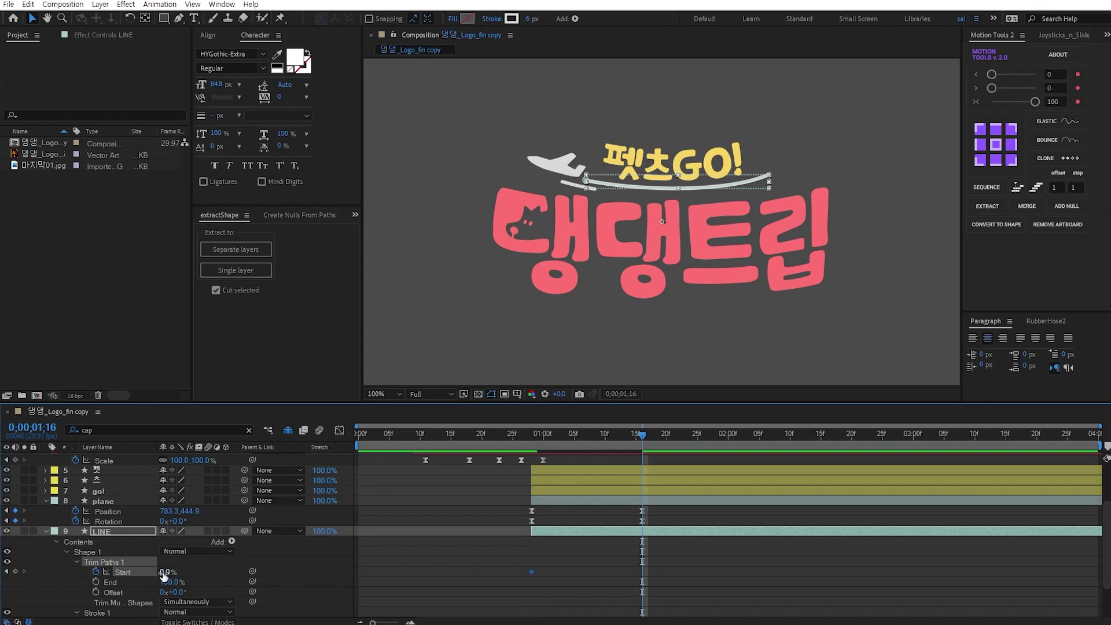
{"action": "left_click_drag", "start_coordinate": [529, 571], "coordinate": [642, 572]}
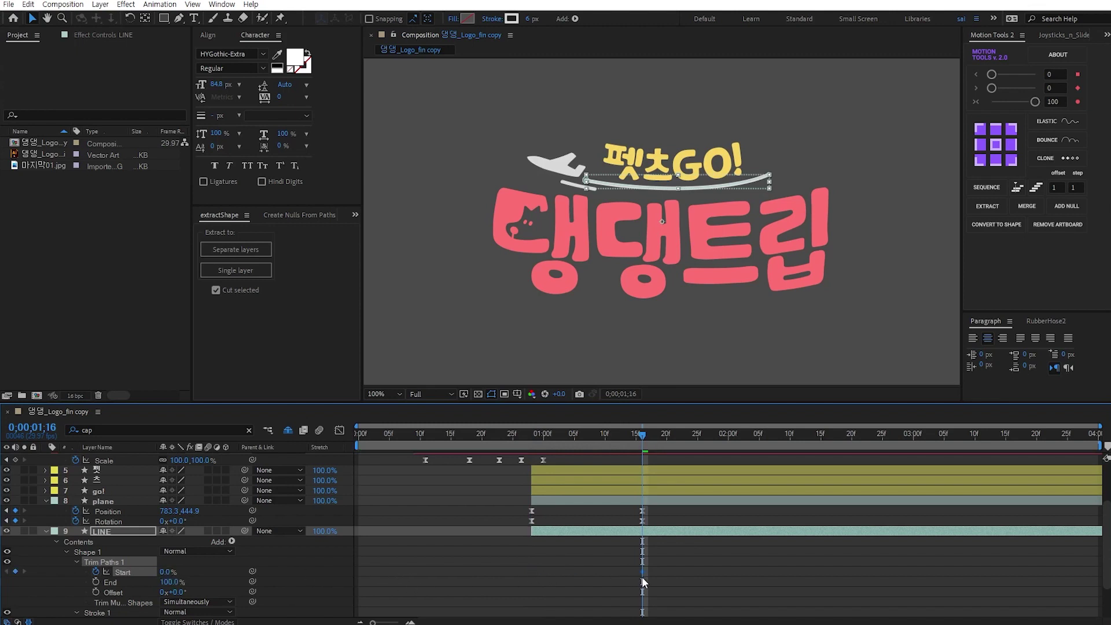
Step: Keyframe the Trim Paths Start at 100% at 0;00;00;28 so the line draws on with the plane
{"action": "left_click", "coordinate": [532, 438]}
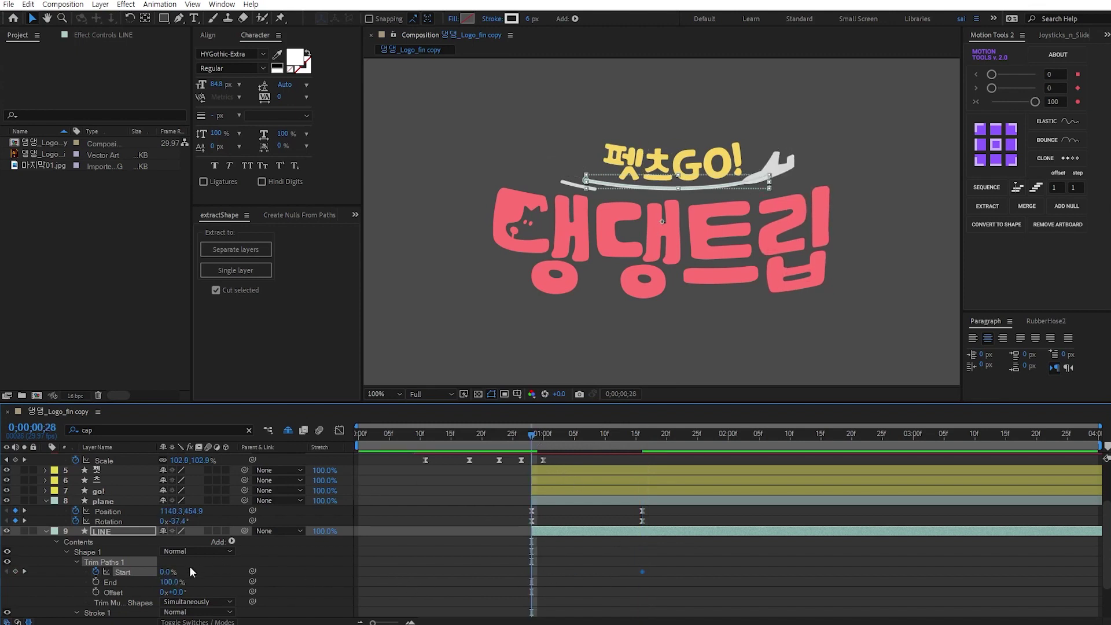
{"action": "left_click_drag", "start_coordinate": [178, 571], "coordinate": [422, 569]}
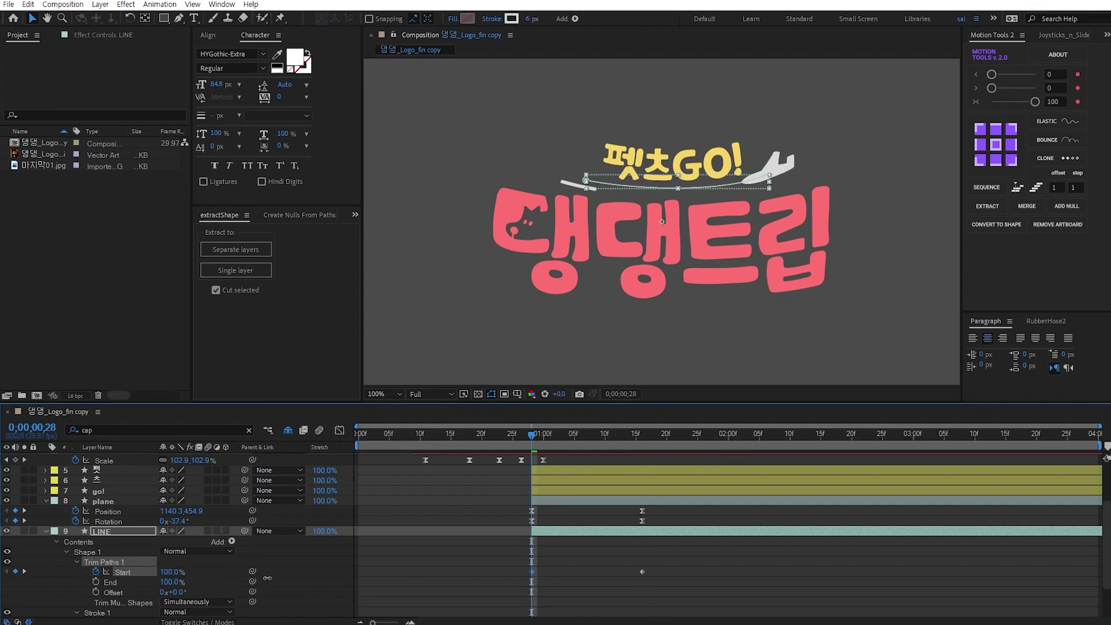
{"action": "left_click", "coordinate": [422, 570]}
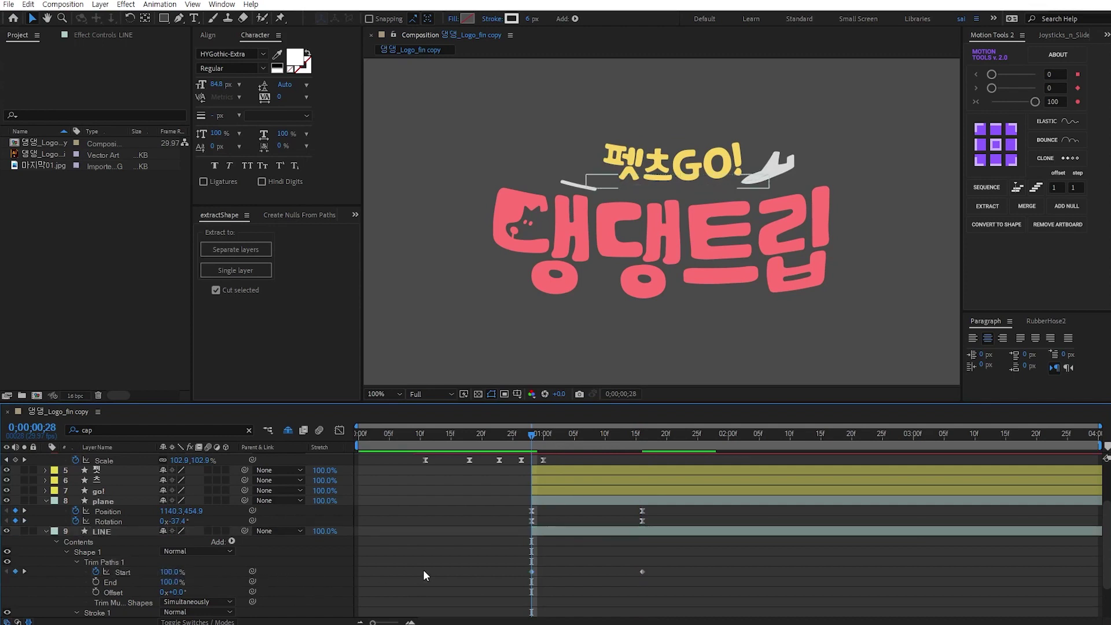
{"action": "left_click", "coordinate": [168, 573]}
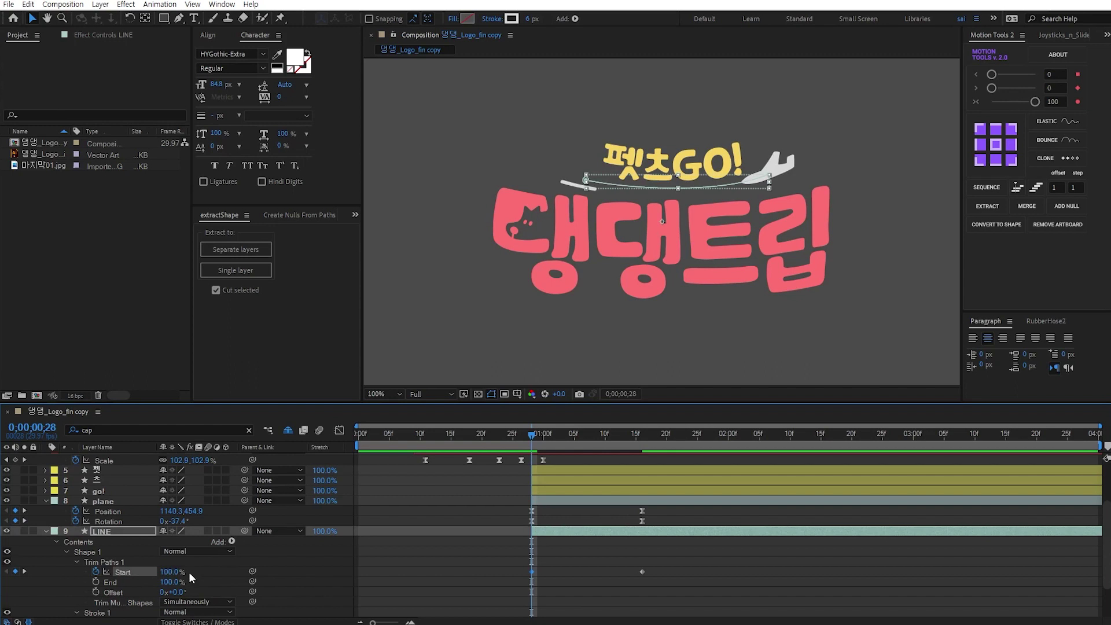
{"action": "left_click", "coordinate": [461, 538]}
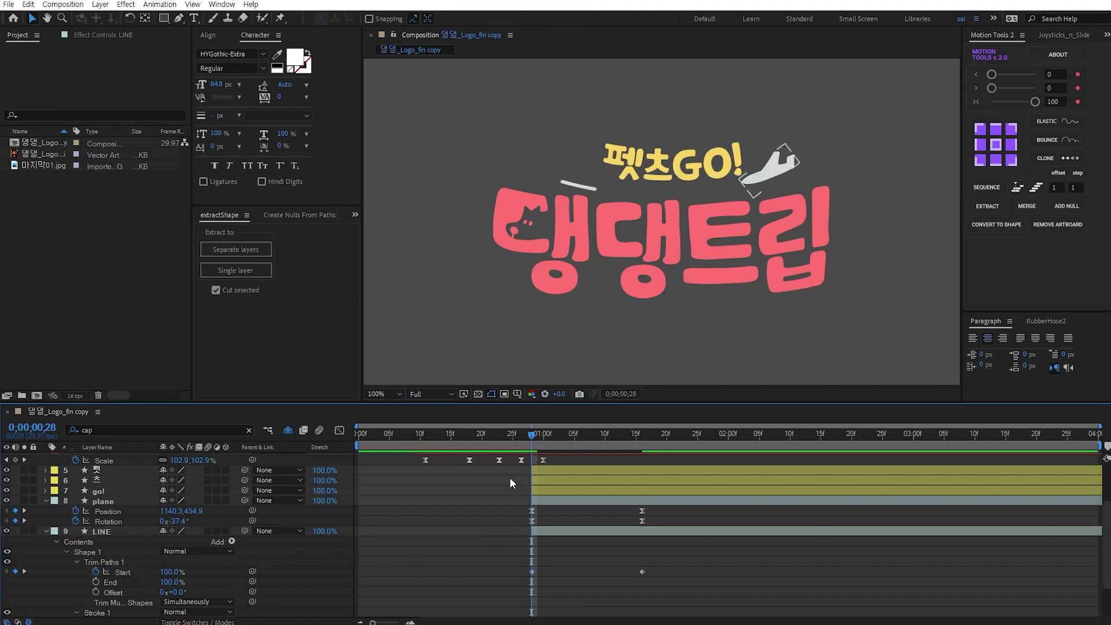
Step: Check the line's growth over time and apply Easy Ease to both Trim Paths Start keyframes
{"action": "mouse_move", "coordinate": [527, 436]}
{"action": "left_mouse_down"}
{"action": "mouse_move", "coordinate": [650, 439]}
{"action": "mouse_move", "coordinate": [630, 440]}
{"action": "left_mouse_up"}
{"action": "left_click", "coordinate": [537, 435]}
{"action": "left_click_drag", "start_coordinate": [505, 567], "coordinate": [682, 588]}
{"action": "key", "text": "F9"}
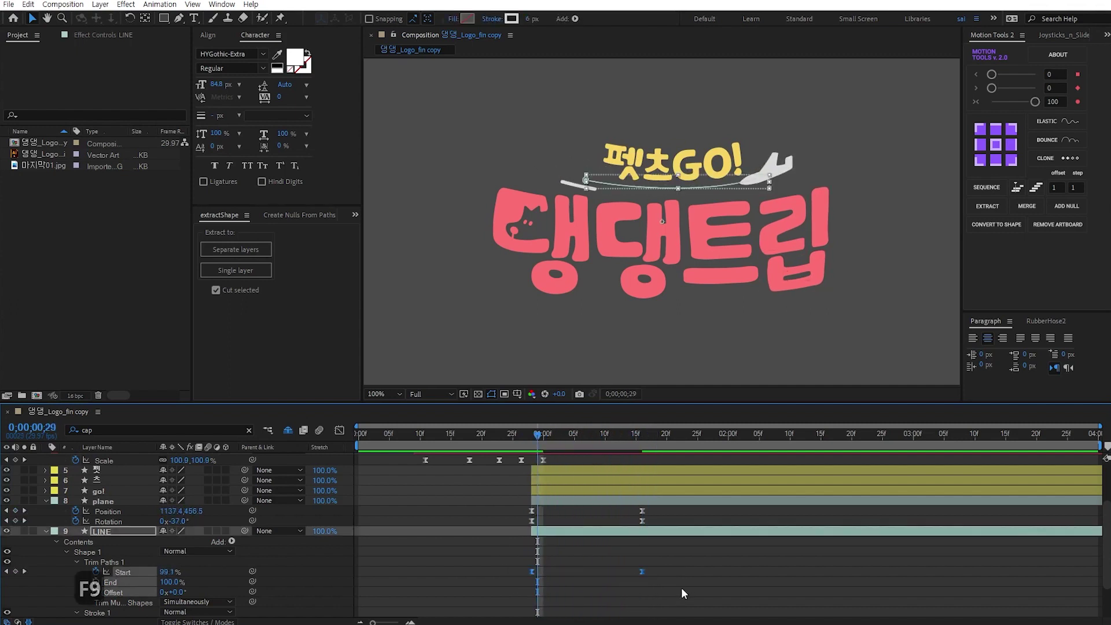
{"action": "left_click", "coordinate": [637, 548]}
Step: Preview the plane's flight and check how the line trails behind it
{"action": "left_click", "coordinate": [517, 436]}
{"action": "key", "text": "space"}
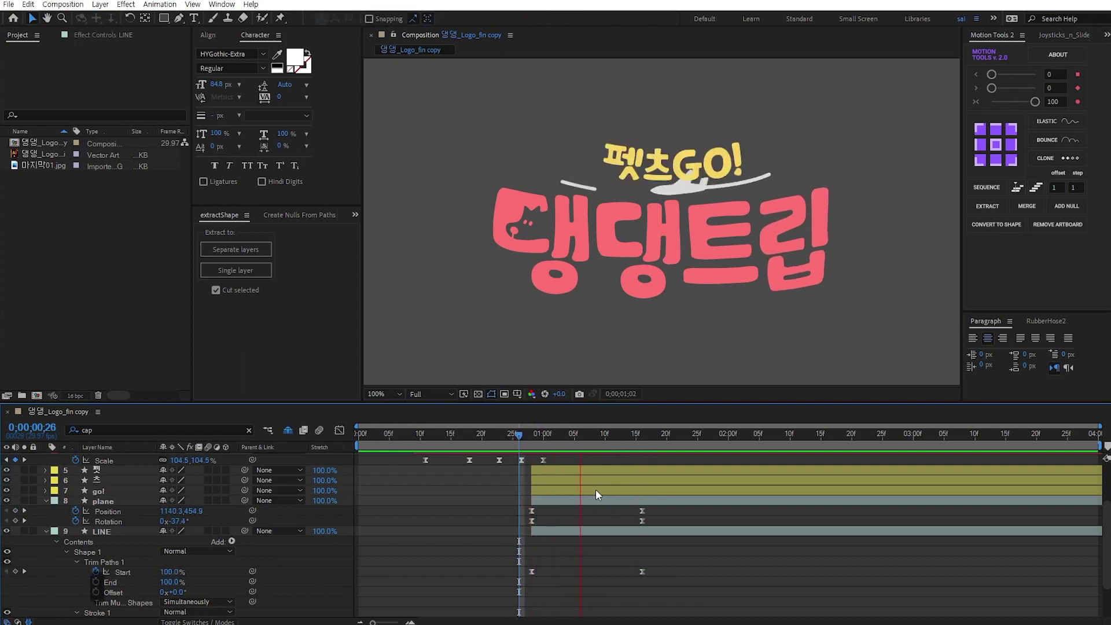
{"action": "left_click", "coordinate": [526, 434]}
{"action": "key", "text": "space"}
{"action": "left_click_drag", "start_coordinate": [556, 437], "coordinate": [603, 445]}
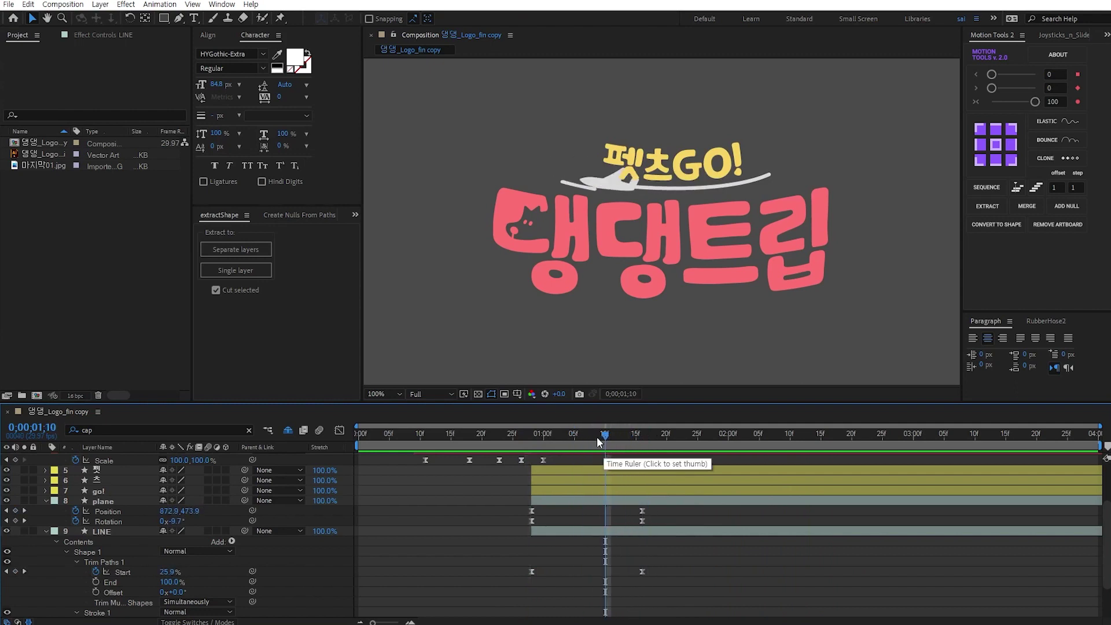
{"action": "left_click", "coordinate": [577, 438]}
{"action": "key", "text": "space"}
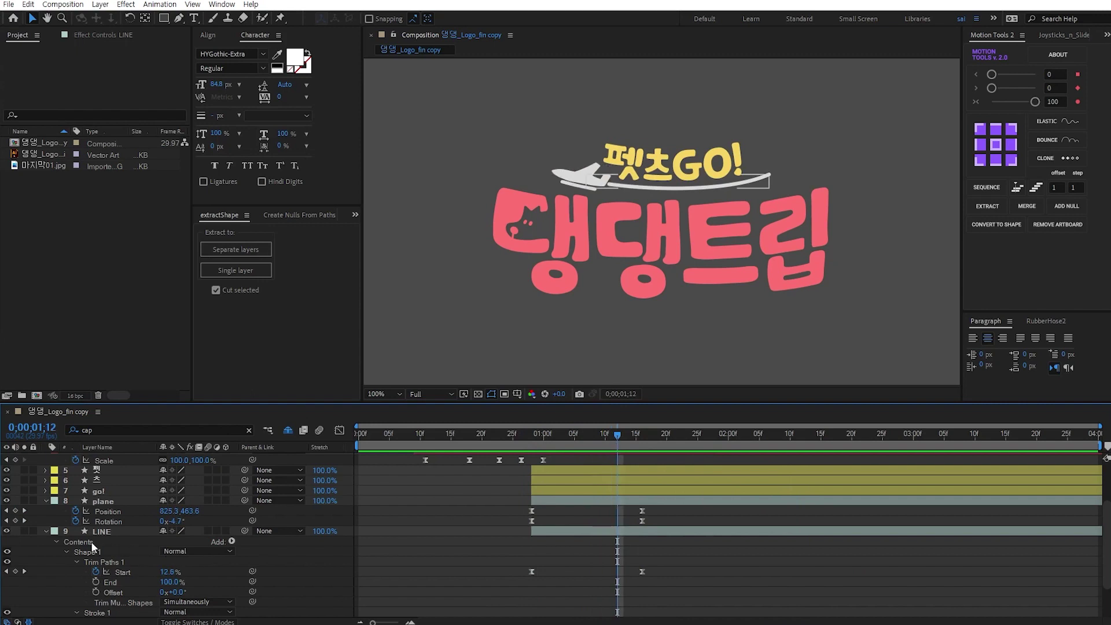
Step: Fade in the lowercase line layer with opacity keyframes of 0% at 0;00;01;12 and 100% at 0;00;01;16, and check the fade
{"action": "left_click", "coordinate": [46, 531]}
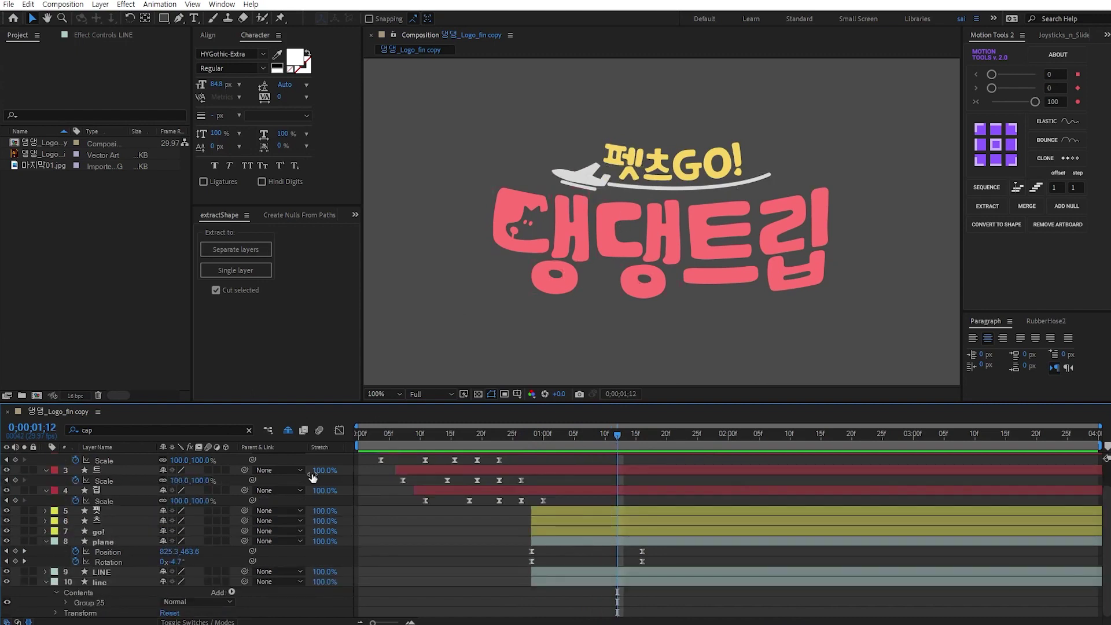
{"action": "left_click", "coordinate": [119, 582]}
{"action": "key", "text": "t"}
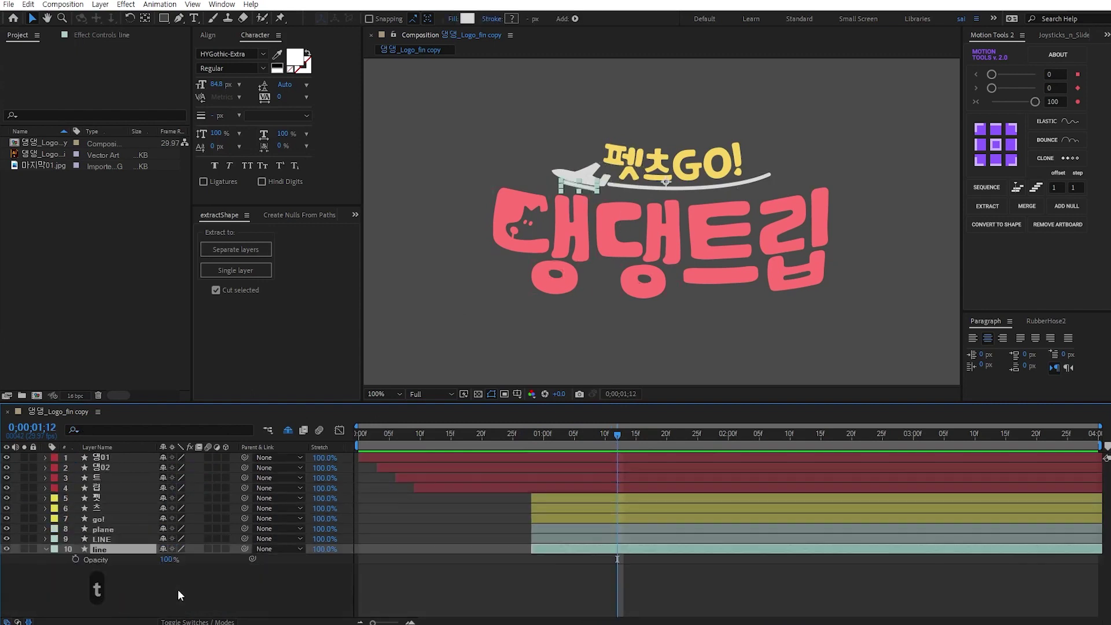
{"action": "left_click", "coordinate": [540, 539]}
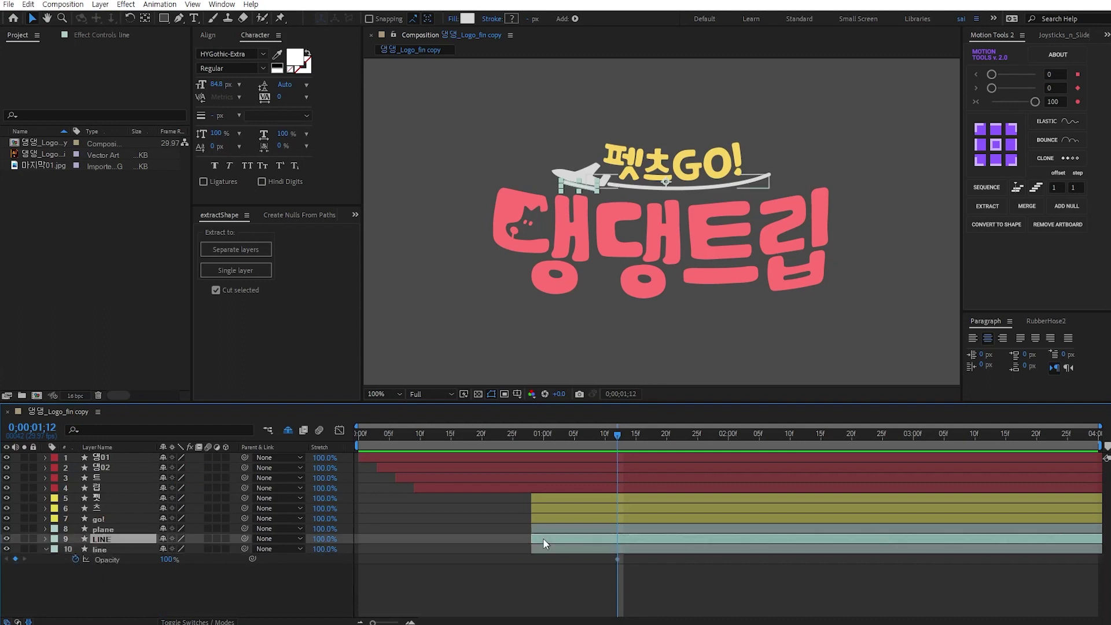
{"action": "key", "text": "u"}
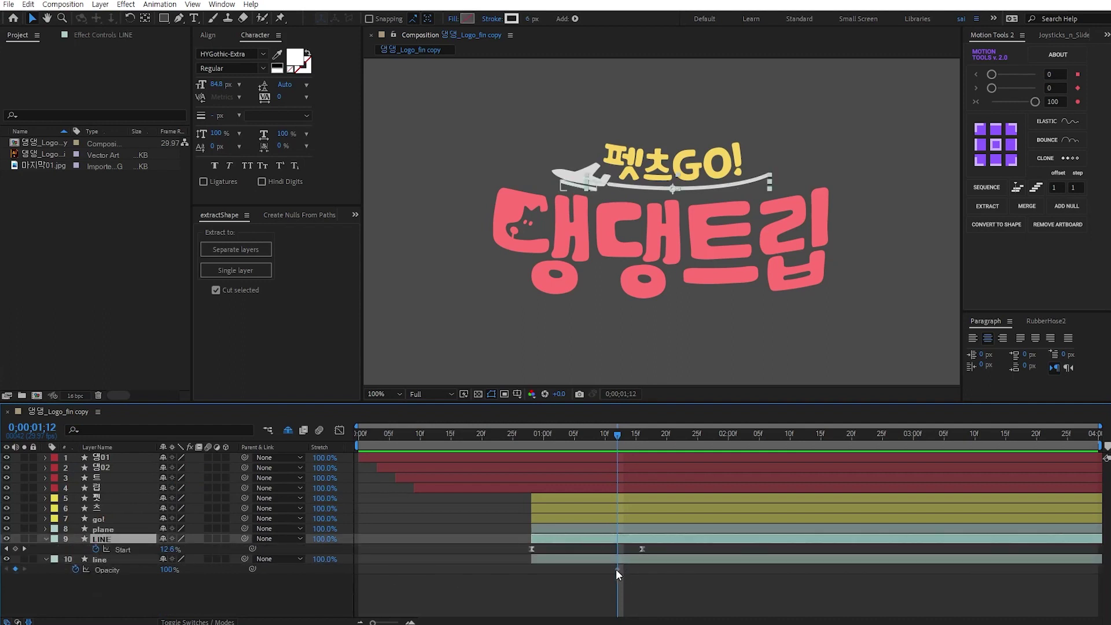
{"action": "left_click_drag", "start_coordinate": [616, 568], "coordinate": [641, 569]}
{"action": "left_click_drag", "start_coordinate": [167, 573], "coordinate": [148, 572]}
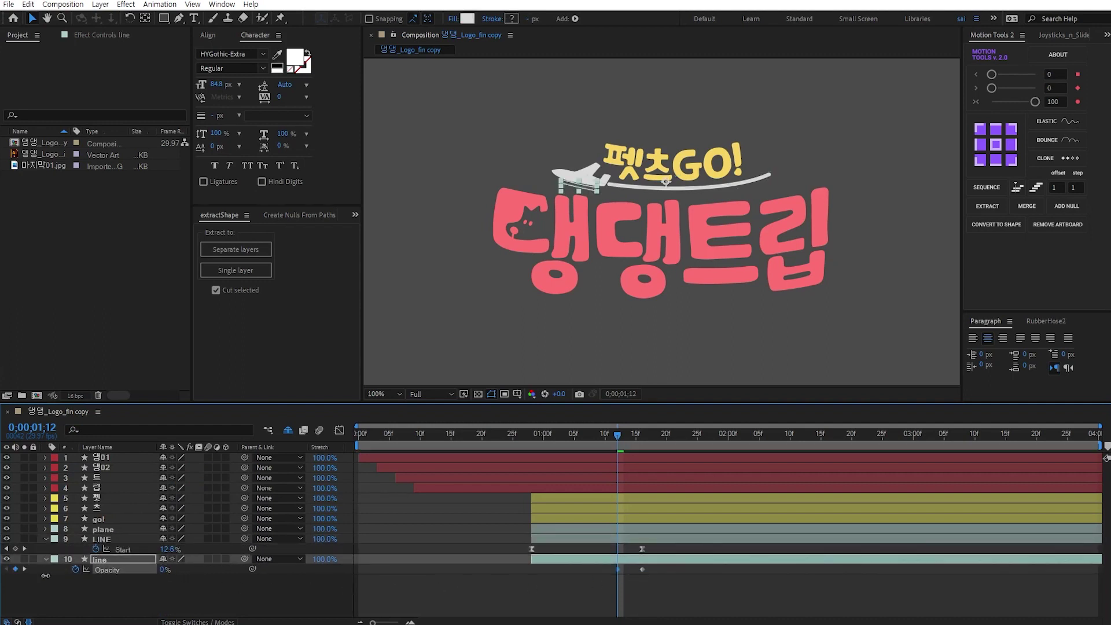
{"action": "left_click", "coordinate": [585, 588]}
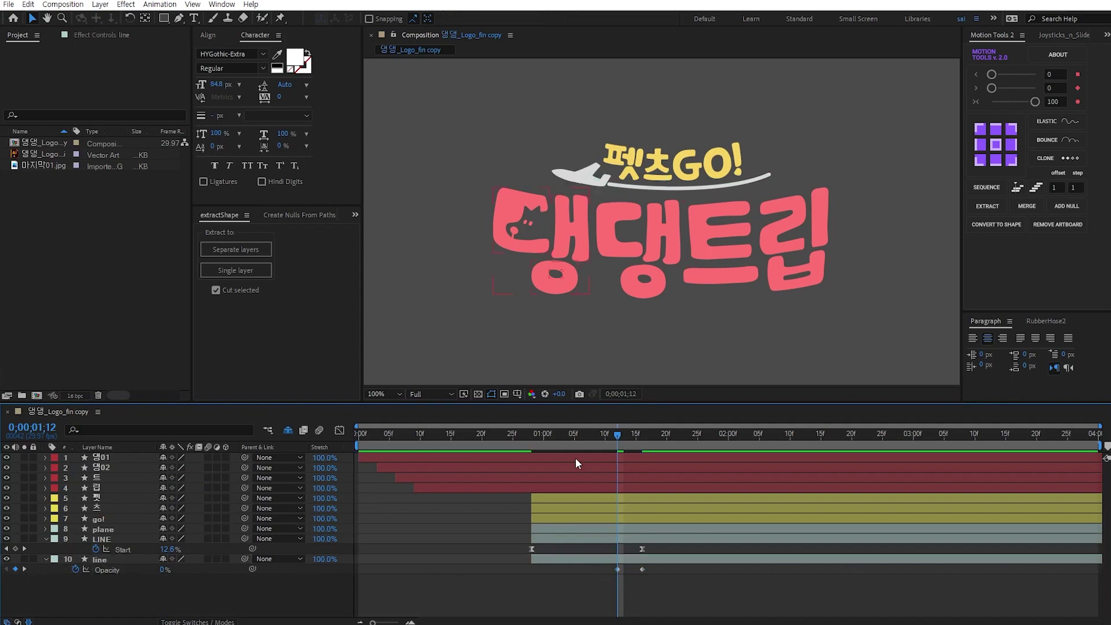
{"action": "left_click_drag", "start_coordinate": [574, 438], "coordinate": [662, 446]}
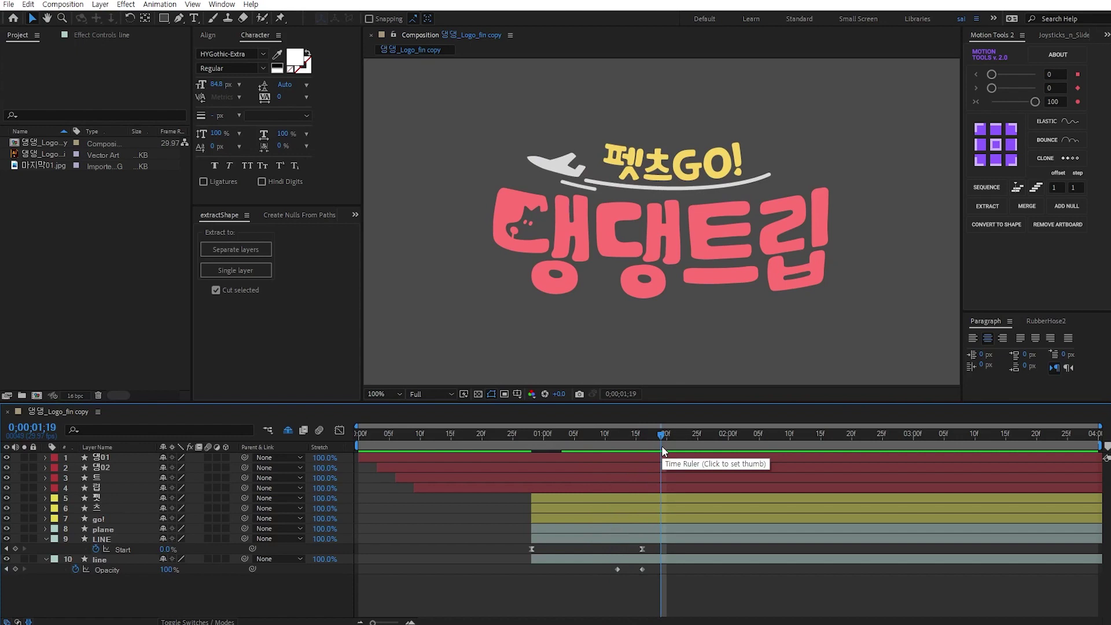
Step: Move the lowercase line layer's 100% opacity keyframe to 0;00;01;15 and preview the faster fade
{"action": "key", "text": "comma"}
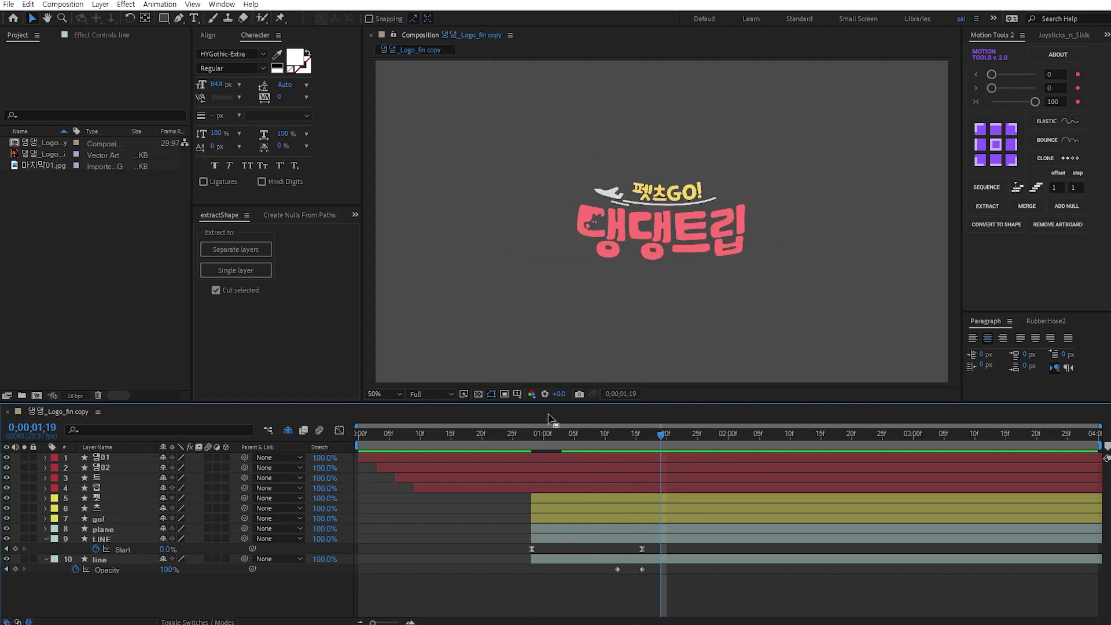
{"action": "key", "text": "KP_0"}
{"action": "left_click_drag", "start_coordinate": [607, 435], "coordinate": [372, 435]}
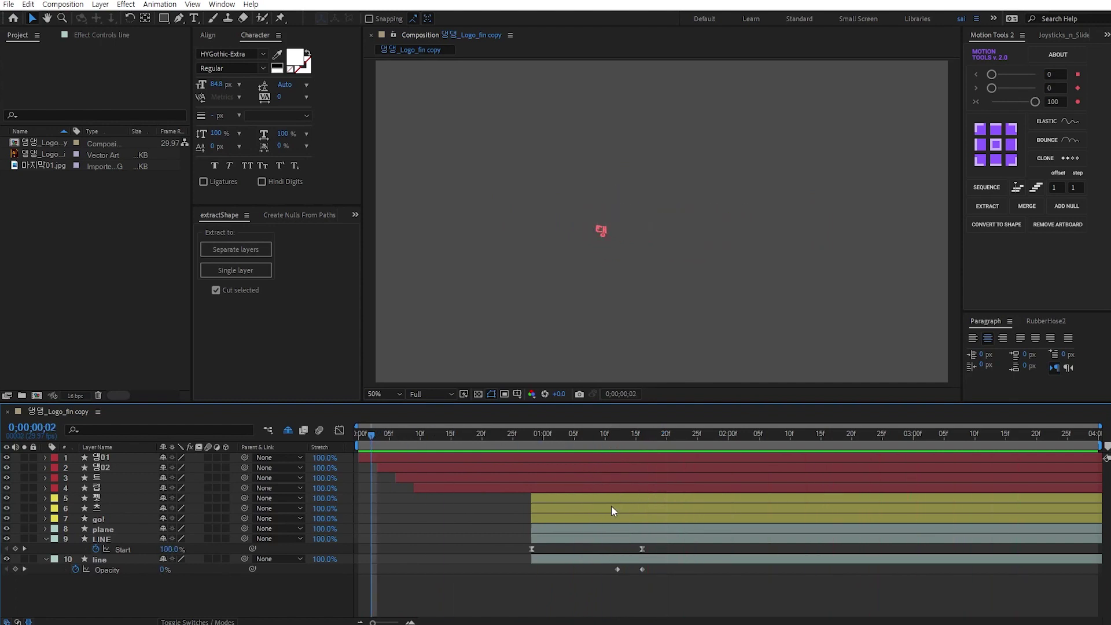
{"action": "left_click_drag", "start_coordinate": [617, 569], "coordinate": [624, 569]}
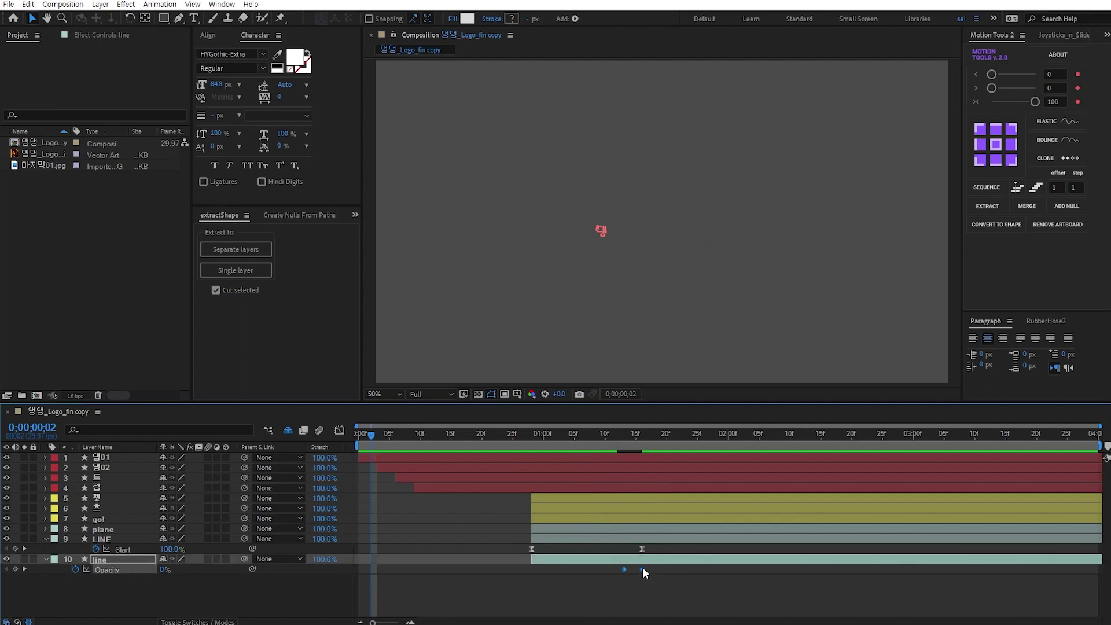
{"action": "key", "text": "space"}
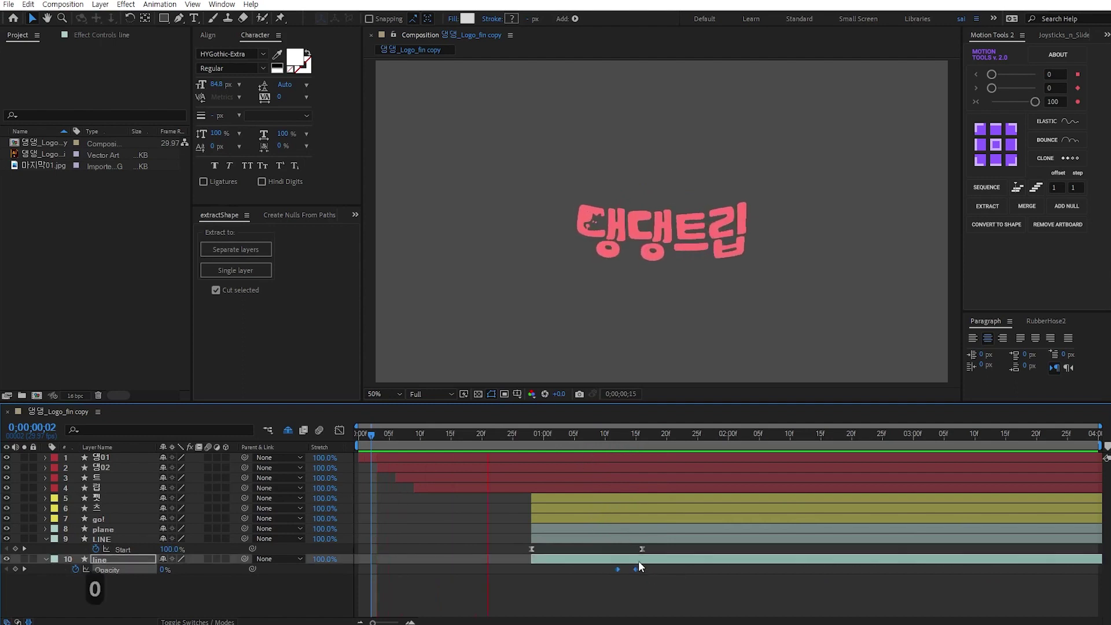
{"action": "key", "text": "KP_0"}
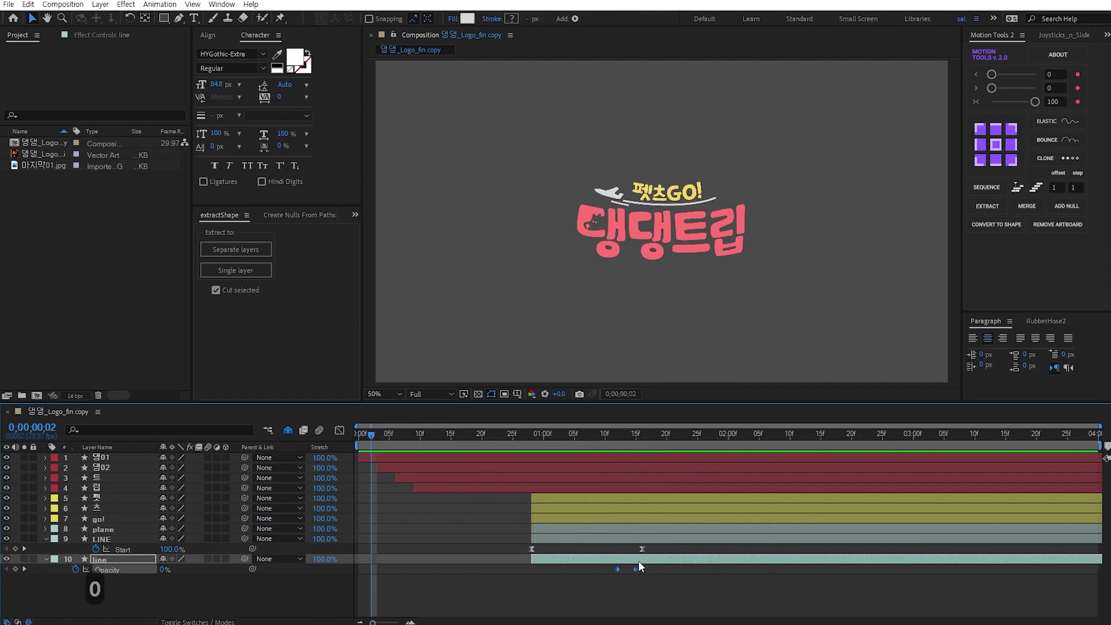
{"action": "key", "text": "KP_0"}
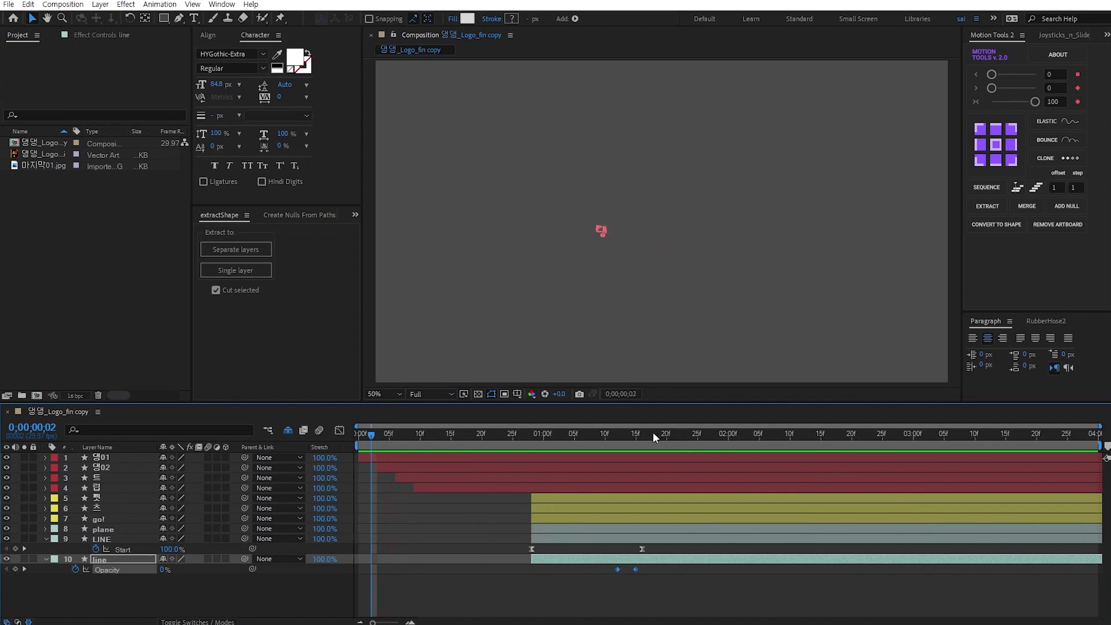
{"action": "key", "text": "KP_0"}
{"action": "key", "text": "KP_0"}
Step: Shift the three yellow layers 펫, 츠 and go! together so they start at 0;00;01;13
{"action": "left_click_drag", "start_coordinate": [627, 434], "coordinate": [654, 435]}
{"action": "left_click", "coordinate": [501, 512]}
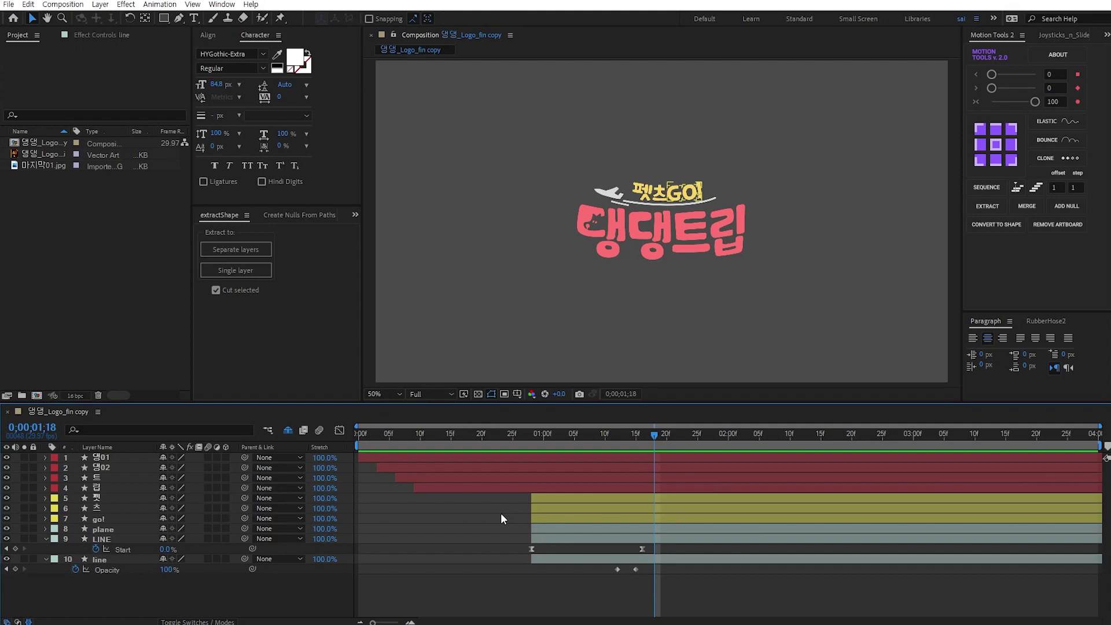
{"action": "left_click", "coordinate": [588, 500]}
{"action": "left_click", "coordinate": [579, 518], "text": "shift"}
{"action": "left_click_drag", "start_coordinate": [575, 518], "coordinate": [669, 522]}
Step: Keyframe the three yellow layers' opacity at 100% at 0;00;01;18 and 0% at 0;00;01;13
{"action": "key", "text": "t"}
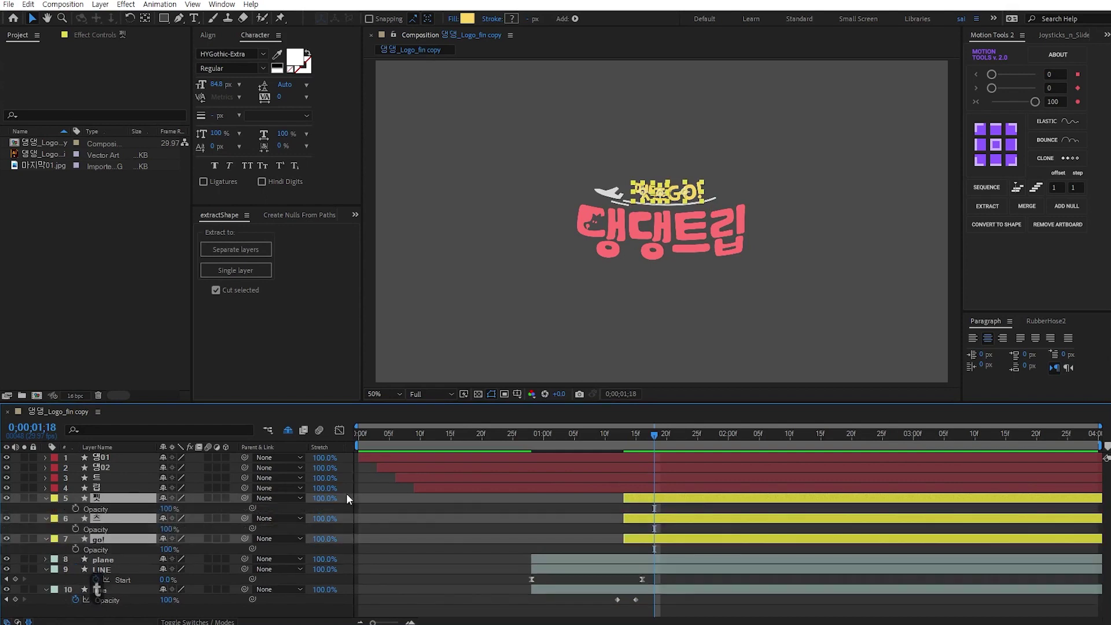
{"action": "left_click", "coordinate": [75, 509]}
{"action": "left_click", "coordinate": [623, 435]}
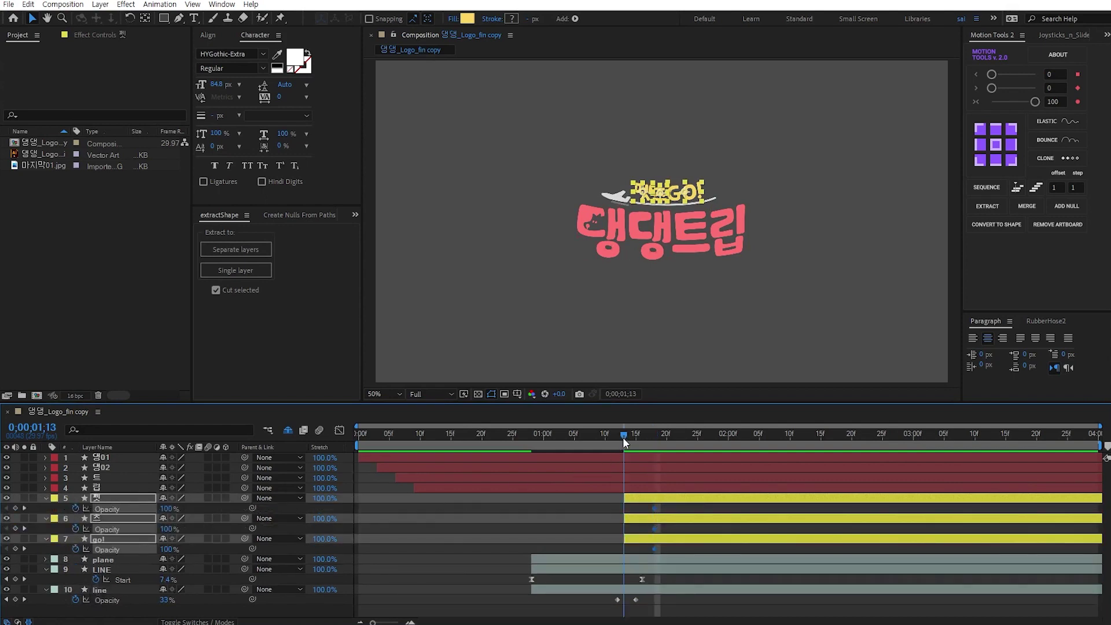
{"action": "left_click", "coordinate": [168, 508]}
{"action": "type", "text": "0"}
{"action": "key", "text": "Return"}
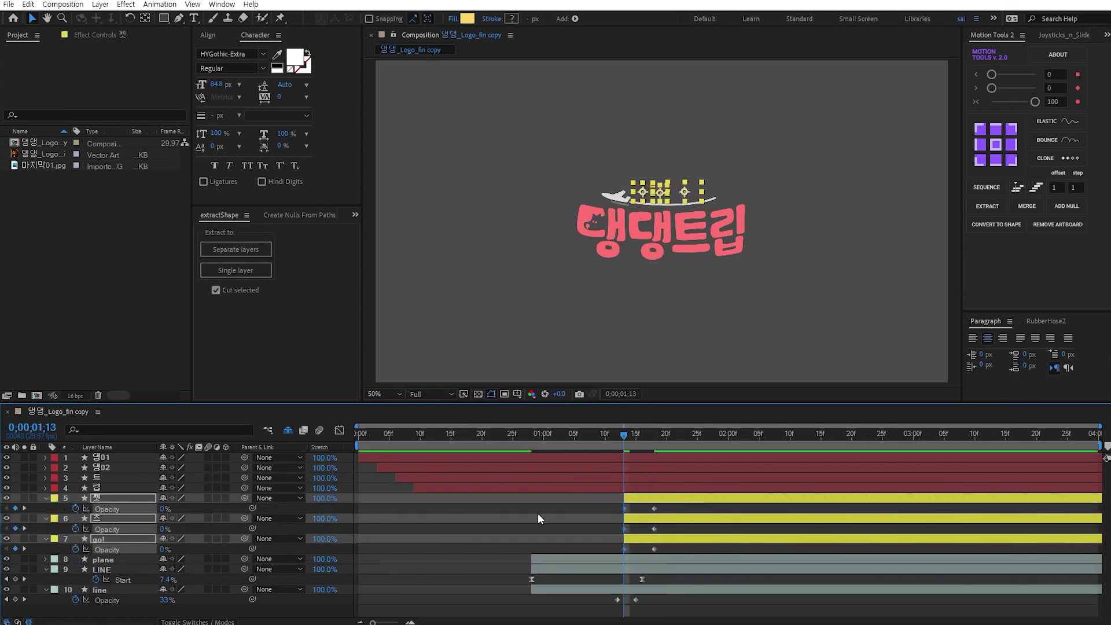
Step: Apply Easy Ease to the opacity keyframes of the three yellow layers and the lowercase line layer
{"action": "left_click_drag", "start_coordinate": [593, 508], "coordinate": [687, 552]}
{"action": "key", "text": "F9"}
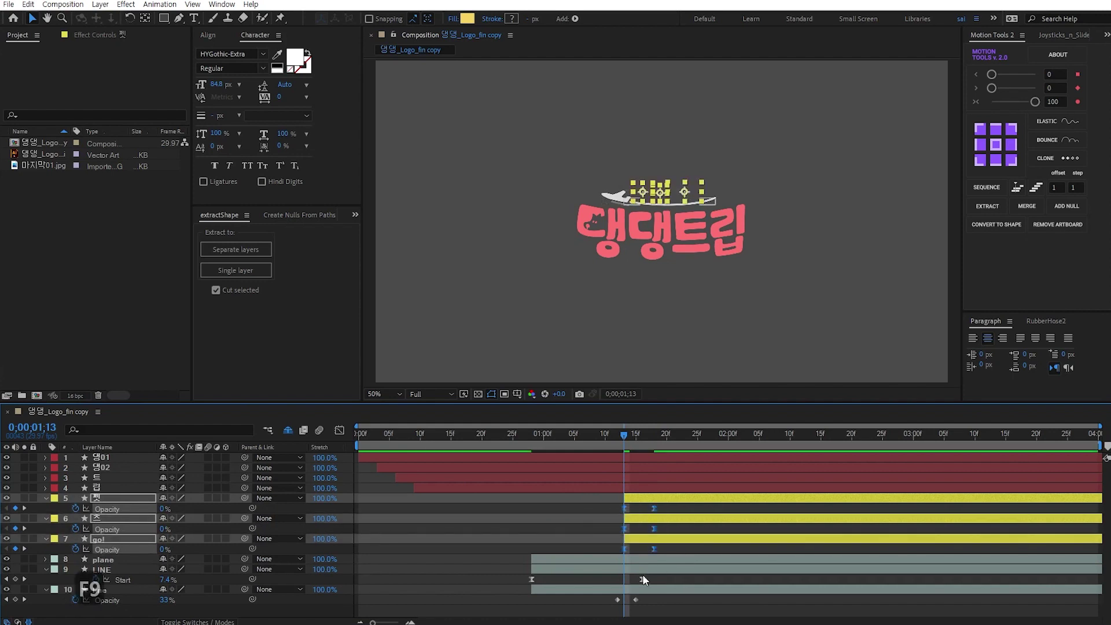
{"action": "left_click_drag", "start_coordinate": [606, 599], "coordinate": [678, 603]}
{"action": "key", "text": "F9"}
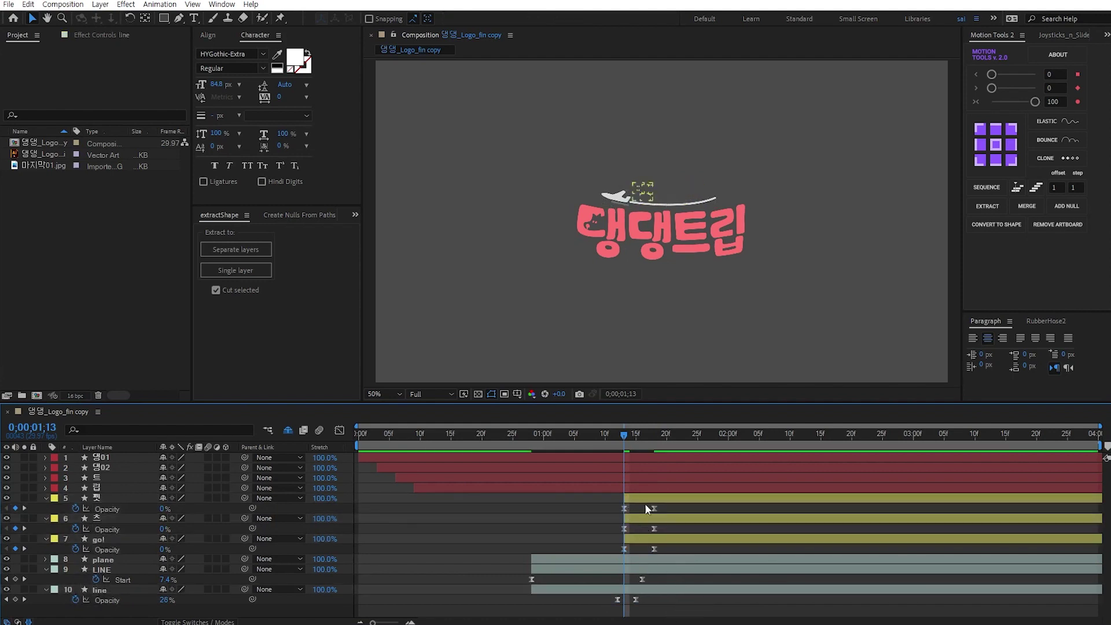
Step: Stagger the yellow layers three frames apart, starting 츠 at 0;00;01;16 and go! at 0;00;01;19, and preview the sequence
{"action": "left_click", "coordinate": [648, 433]}
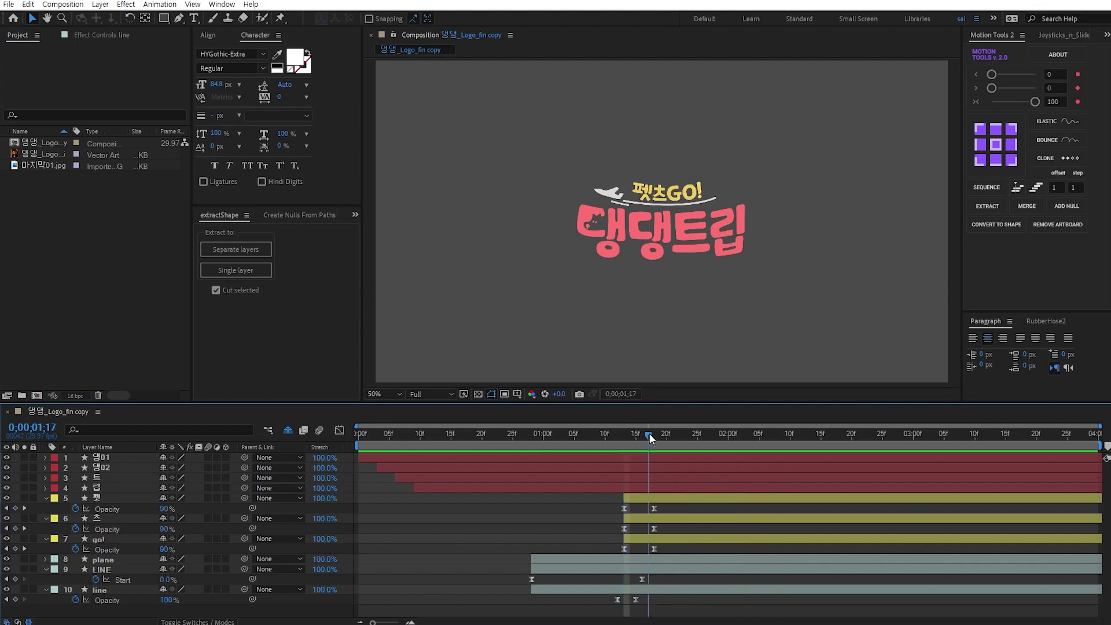
{"action": "left_click_drag", "start_coordinate": [642, 517], "coordinate": [678, 540]}
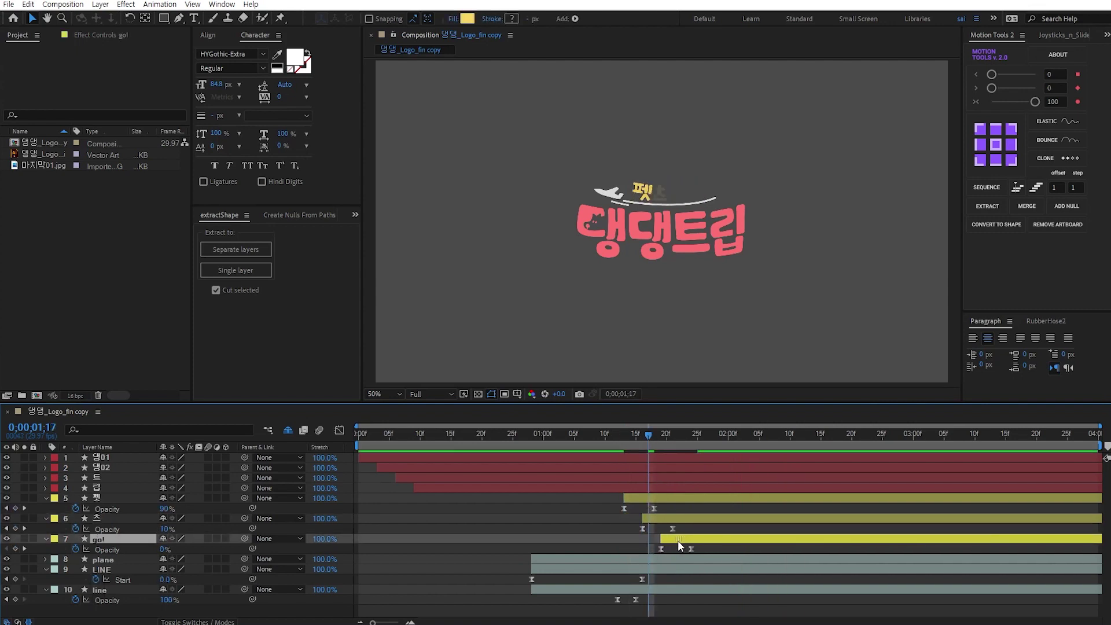
{"action": "key", "text": "space"}
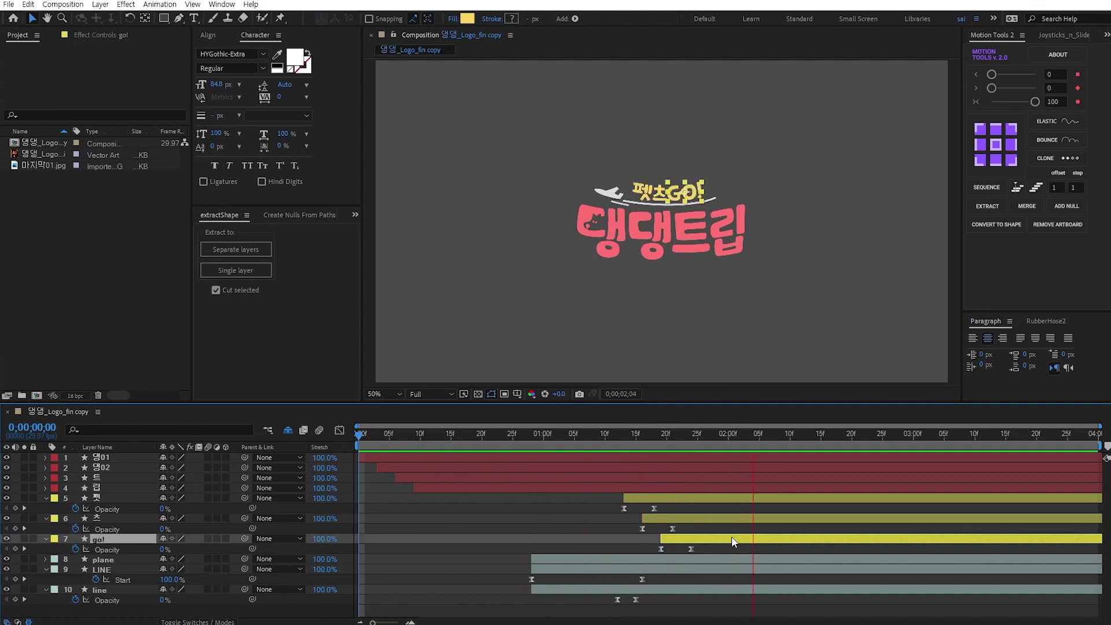
{"action": "left_click", "coordinate": [601, 532]}
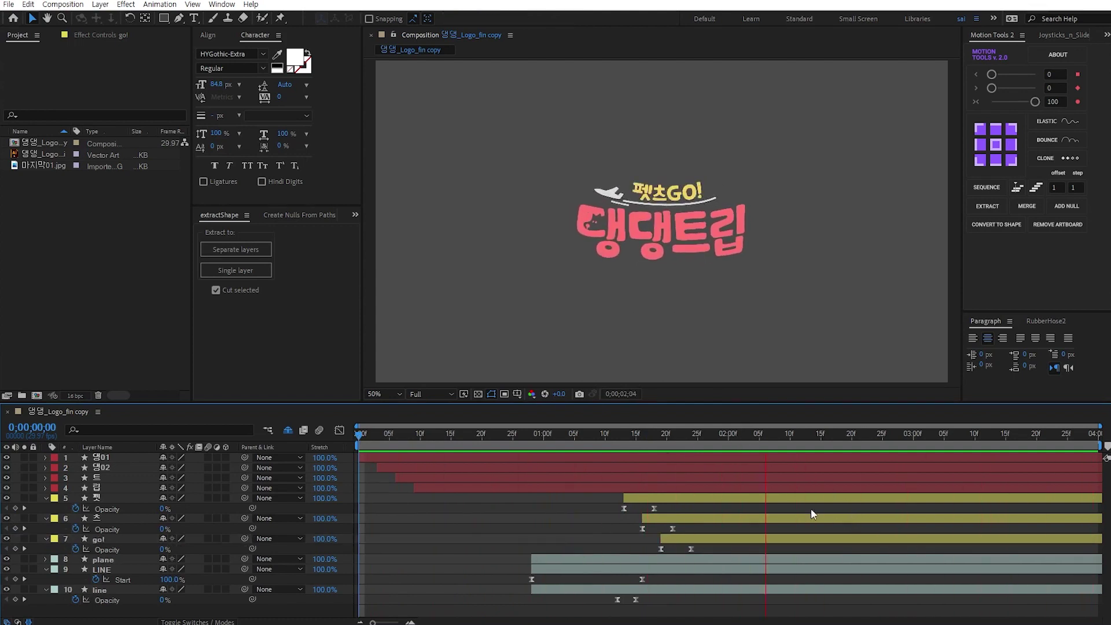
Step: Lengthen the yellow fades by moving their end opacity keyframes to 0;00;01;20, 0;00;01;23 and 0;00;01;26, and preview them
{"action": "left_click", "coordinate": [694, 436]}
{"action": "left_click_drag", "start_coordinate": [649, 507], "coordinate": [702, 548]}
{"action": "left_click", "coordinate": [690, 549], "text": "shift"}
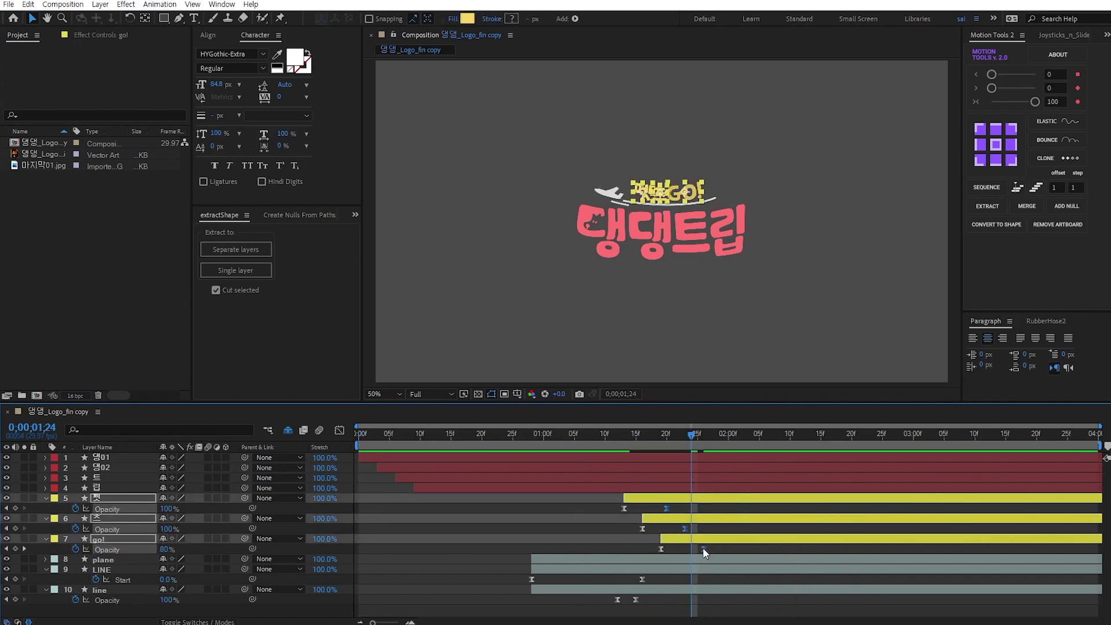
{"action": "left_click", "coordinate": [643, 501]}
{"action": "left_click", "coordinate": [475, 436]}
{"action": "key", "text": "Home"}
{"action": "key", "text": "space"}
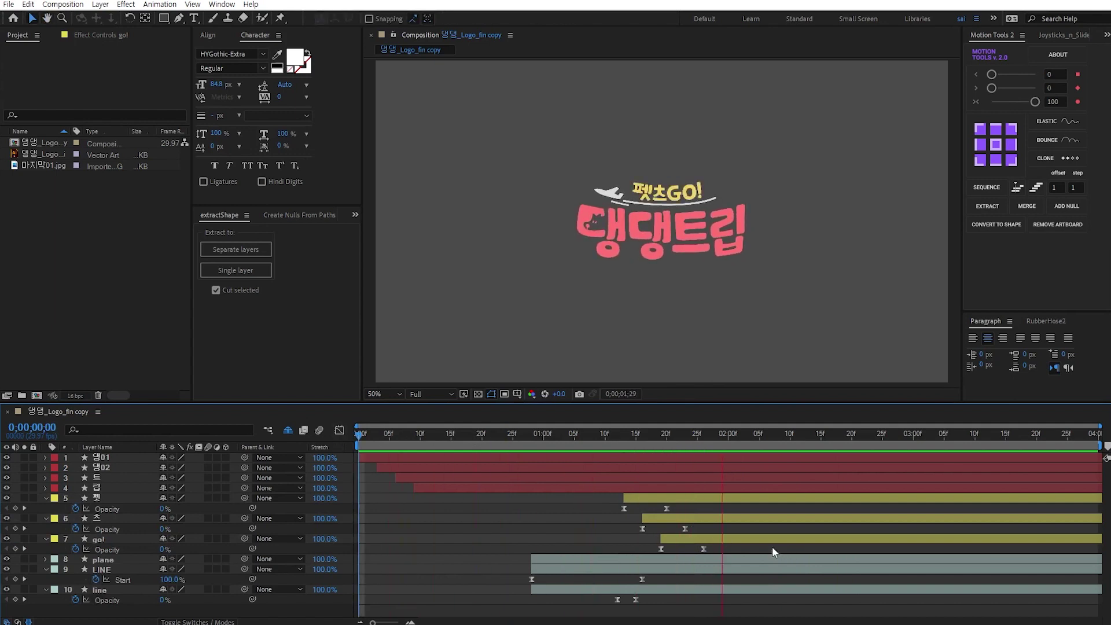
Step: Shift the three staggered yellow layers two frames earlier so 펫 starts at 0;00;01;11
{"action": "left_click", "coordinate": [631, 435]}
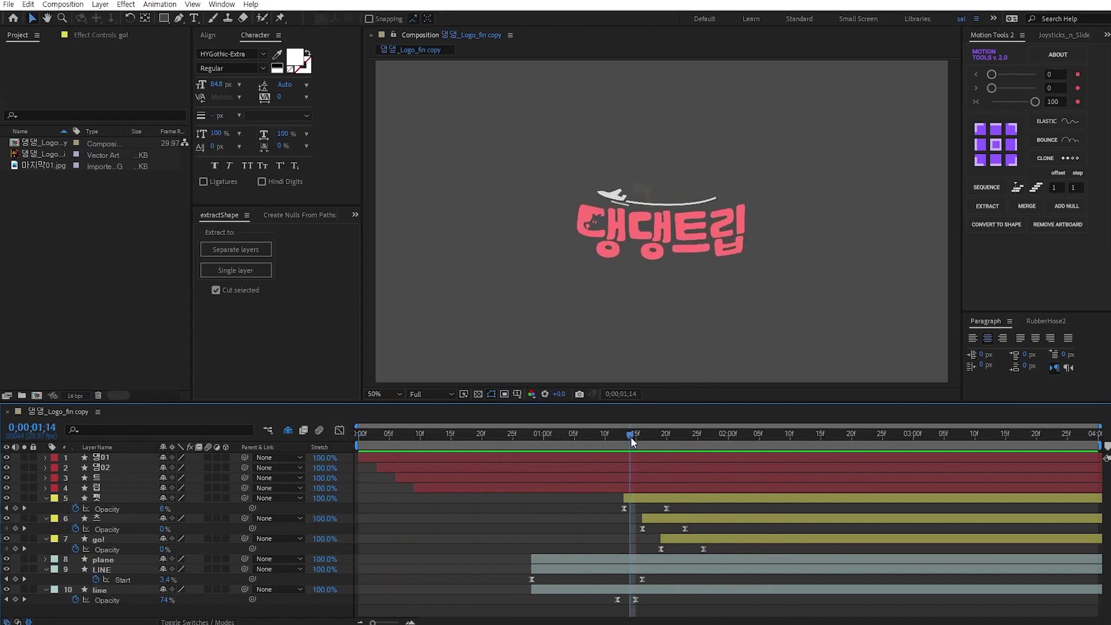
{"action": "left_click", "coordinate": [686, 538]}
{"action": "left_click", "coordinate": [661, 497], "text": "shift"}
{"action": "mouse_move", "coordinate": [616, 434]}
{"action": "left_mouse_down"}
{"action": "mouse_move", "coordinate": [592, 435]}
{"action": "mouse_move", "coordinate": [630, 447]}
{"action": "left_mouse_up"}
{"action": "left_click_drag", "start_coordinate": [637, 502], "coordinate": [624, 501]}
{"action": "left_click", "coordinate": [587, 508]}
{"action": "left_click_drag", "start_coordinate": [422, 433], "coordinate": [340, 437]}
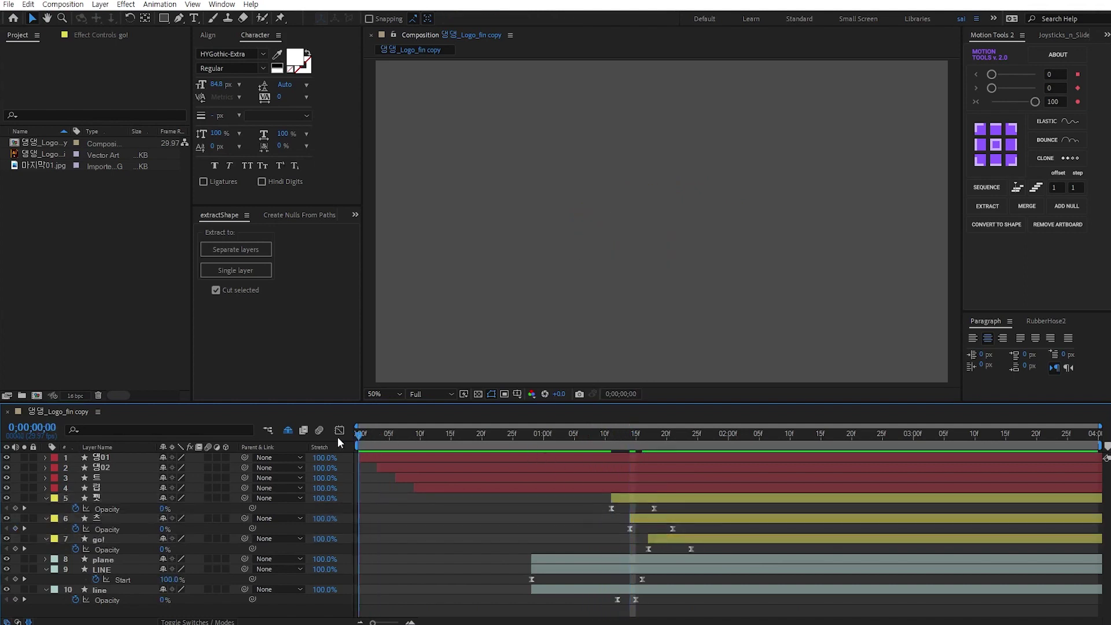
Step: Preview the whole logo animation and check how the yellow text fades in as the plane arrives
{"action": "key", "text": "space"}
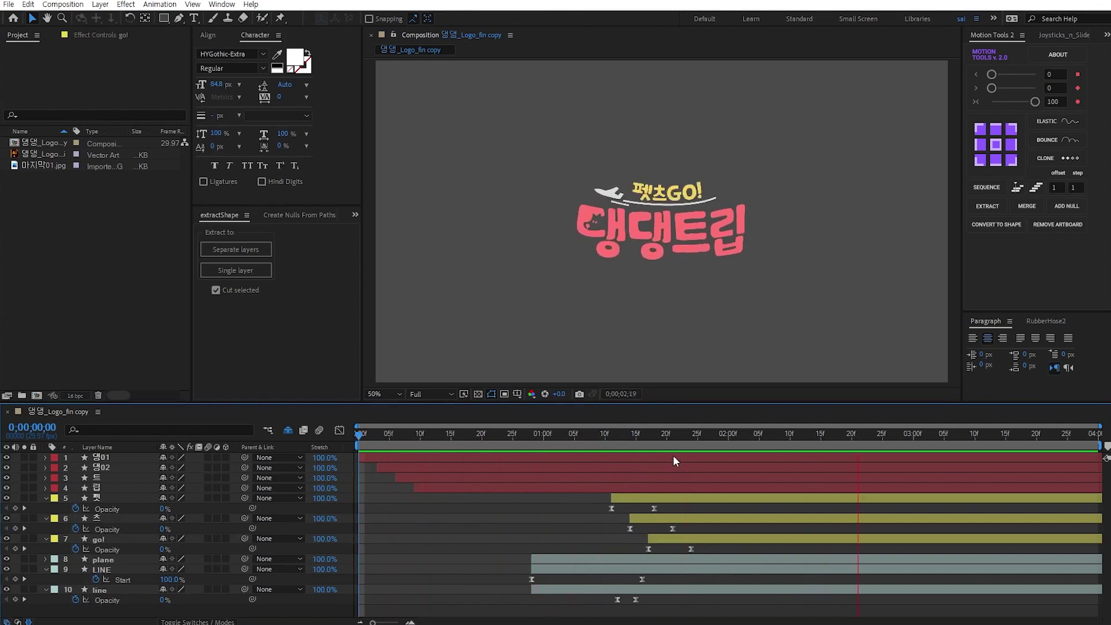
{"action": "left_click", "coordinate": [377, 433]}
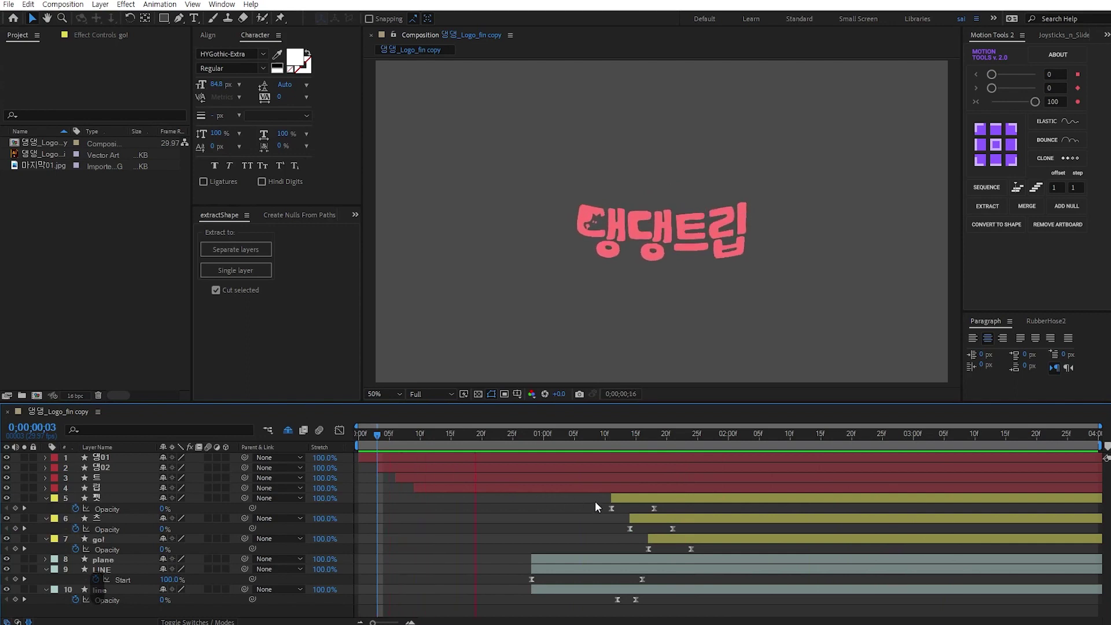
{"action": "mouse_move", "coordinate": [648, 432]}
{"action": "left_mouse_down"}
{"action": "mouse_move", "coordinate": [598, 438]}
{"action": "mouse_move", "coordinate": [691, 450]}
{"action": "left_mouse_up"}
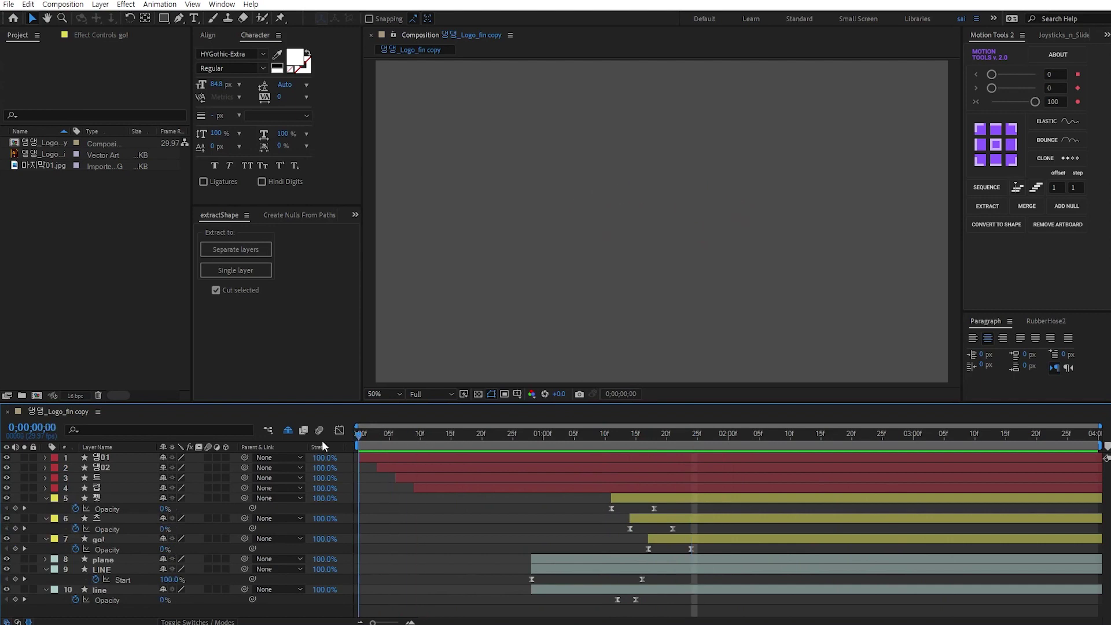
{"action": "key", "text": "space"}
{"action": "key", "text": "space"}
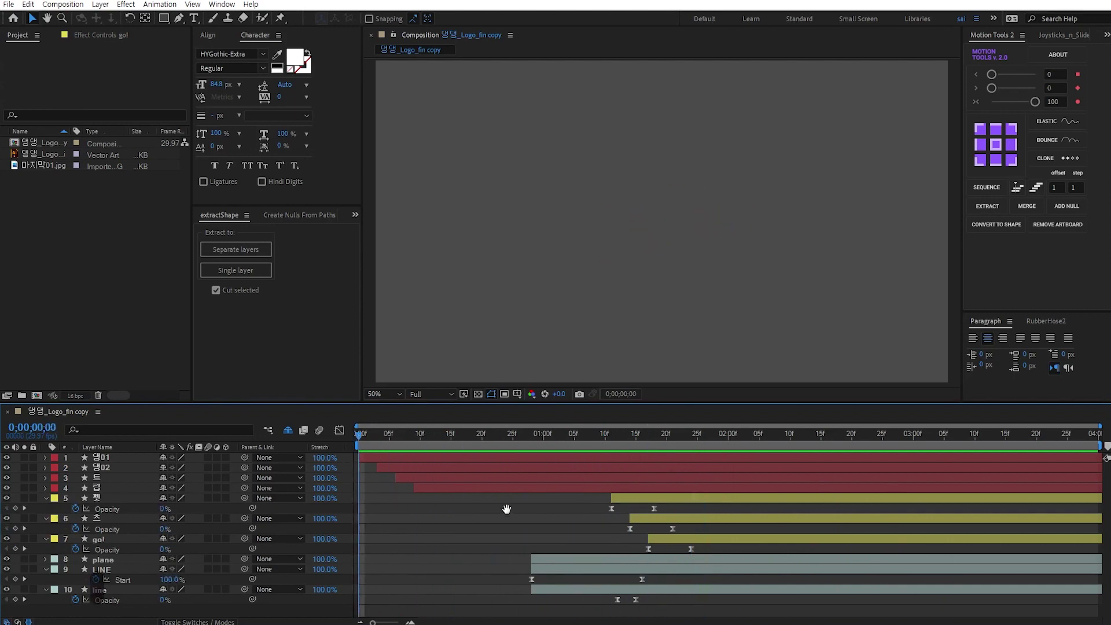
{"action": "left_click_drag", "start_coordinate": [599, 433], "coordinate": [611, 434]}
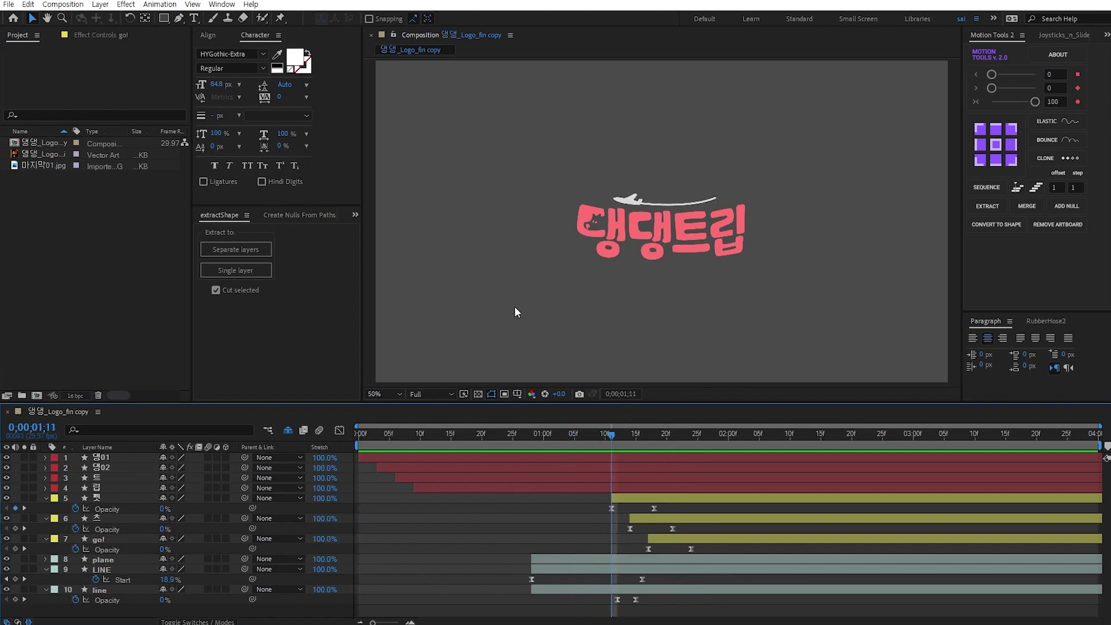
Step: Draw a curved Pen tool path on a new shape layer, looping from the upper right around the logo toward the white line's right end
{"action": "mouse_move", "coordinate": [476, 433]}
{"action": "left_mouse_down"}
{"action": "mouse_move", "coordinate": [342, 433]}
{"action": "mouse_move", "coordinate": [465, 447]}
{"action": "left_mouse_up"}
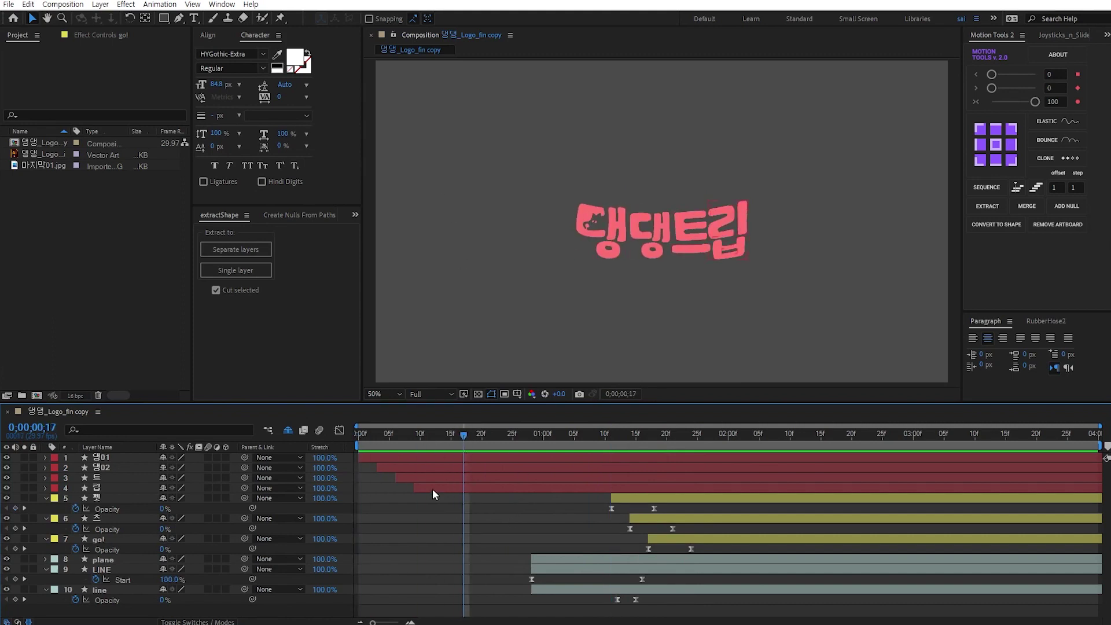
{"action": "left_click", "coordinate": [180, 18]}
{"action": "left_click_drag", "start_coordinate": [792, 144], "coordinate": [639, 163]}
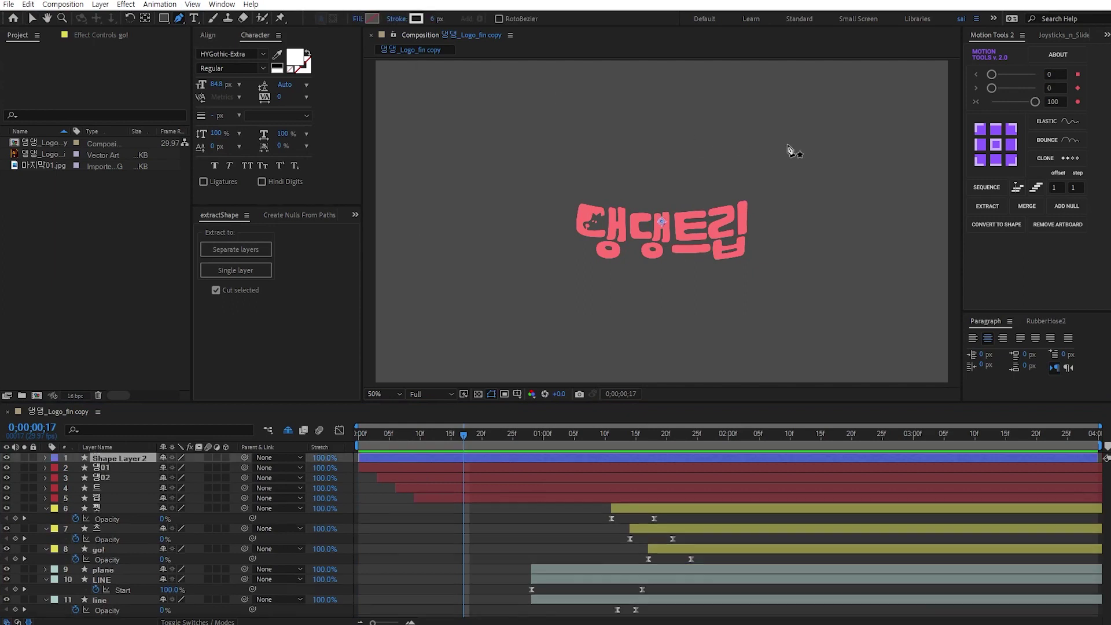
{"action": "left_click_drag", "start_coordinate": [542, 250], "coordinate": [535, 319]}
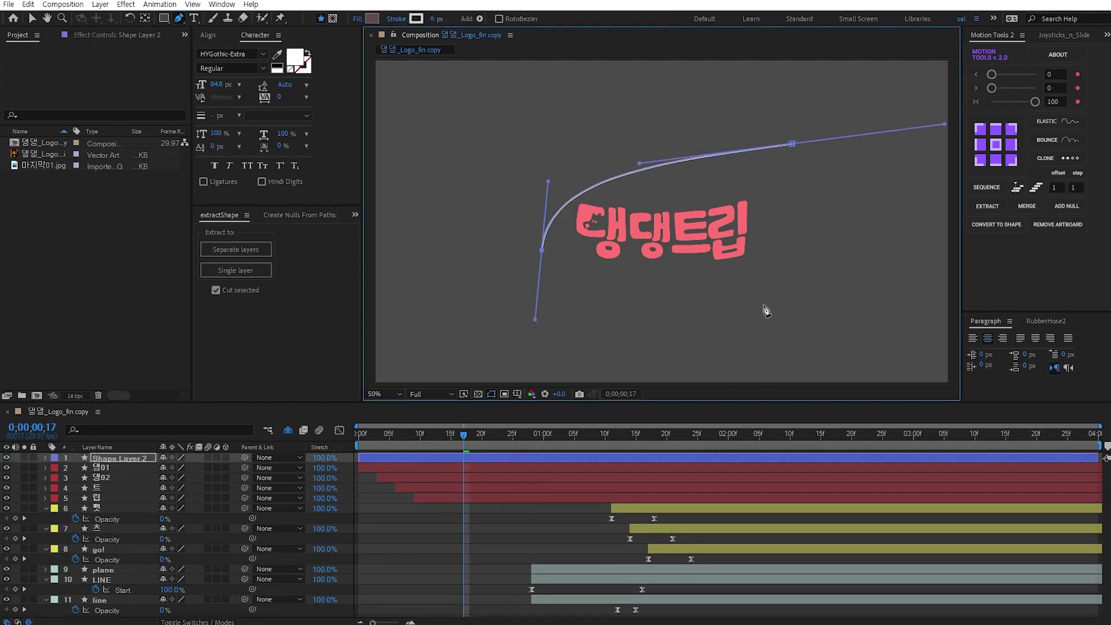
{"action": "left_click_drag", "start_coordinate": [785, 258], "coordinate": [806, 197]}
{"action": "left_click_drag", "start_coordinate": [737, 190], "coordinate": [711, 199]}
Step: At 0;00;01;21, align the path's inner end point and its handle with the right end of the white line
{"action": "left_click_drag", "start_coordinate": [630, 444], "coordinate": [673, 440]}
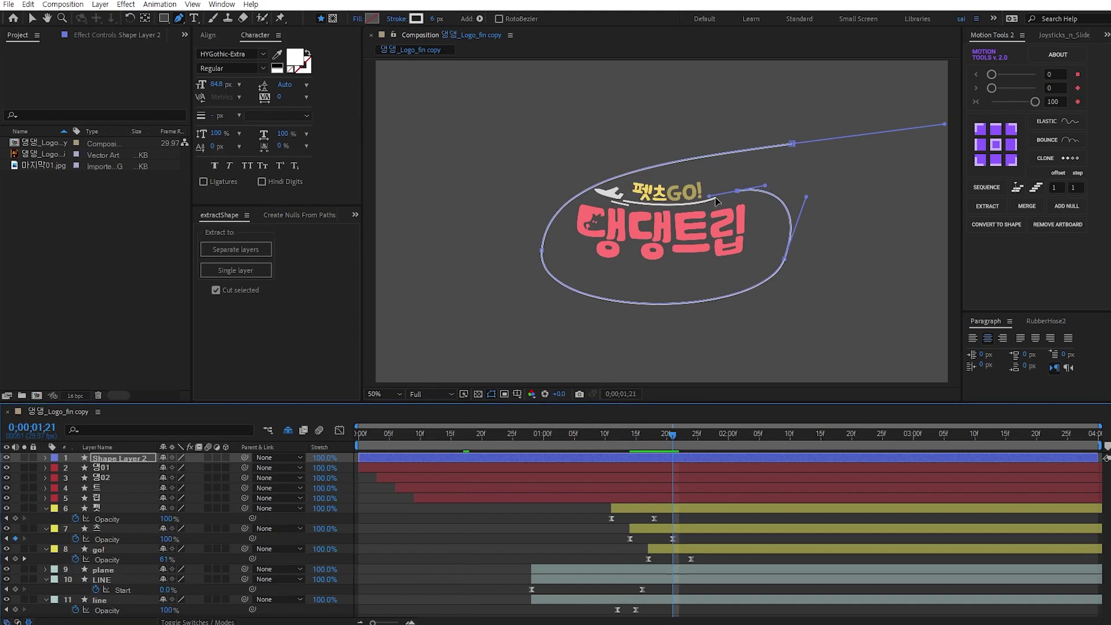
{"action": "key", "text": "v"}
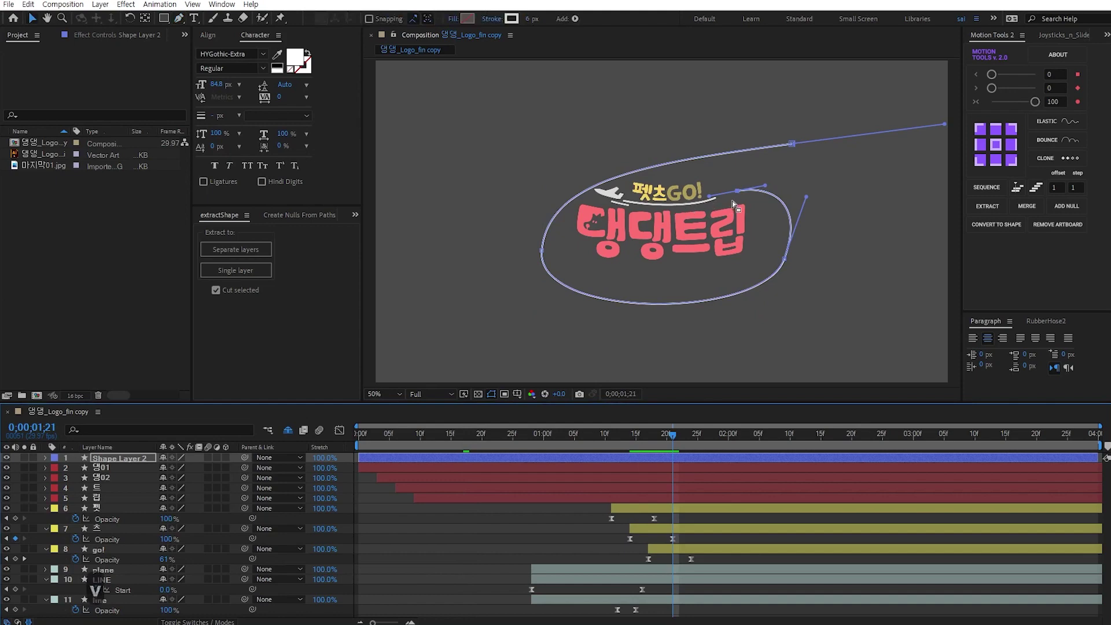
{"action": "mouse_move", "coordinate": [724, 175]}
{"action": "left_mouse_down"}
{"action": "mouse_move", "coordinate": [743, 205]}
{"action": "mouse_move", "coordinate": [718, 203]}
{"action": "mouse_move", "coordinate": [733, 188]}
{"action": "left_mouse_up"}
{"action": "scroll", "coordinate": [720, 201], "scroll_direction": "up", "scroll_amount": 2}
{"action": "left_click_drag", "start_coordinate": [652, 227], "coordinate": [654, 223]}
{"action": "scroll", "coordinate": [745, 252], "scroll_direction": "down", "scroll_amount": 2}
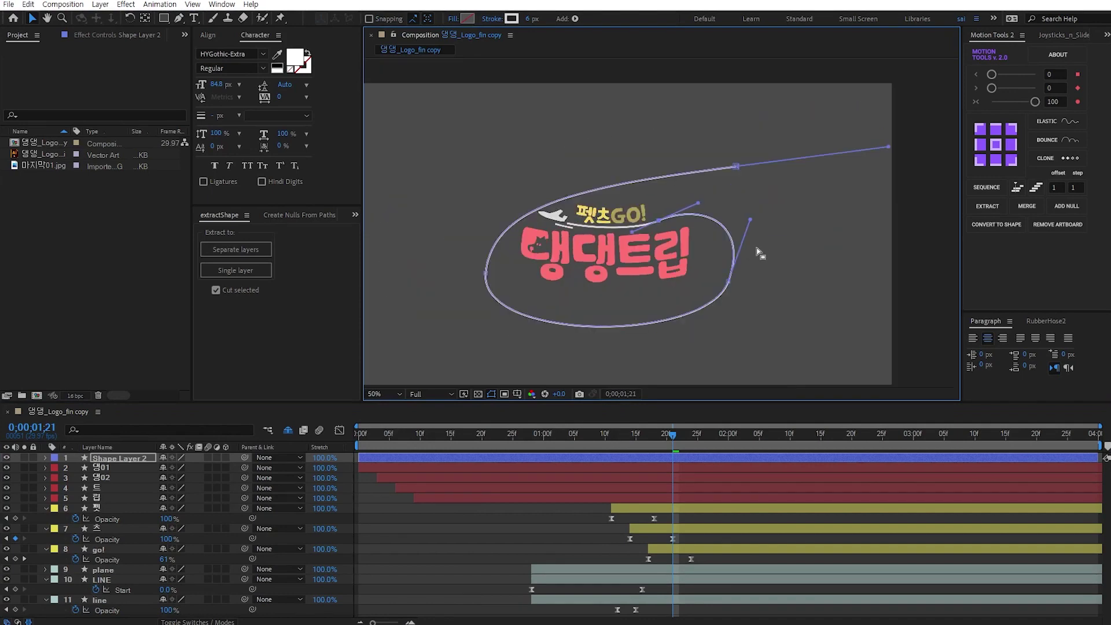
Step: Smooth the lower part of the loop by adjusting the lower-right and left anchor points and their handles
{"action": "left_click_drag", "start_coordinate": [730, 283], "coordinate": [680, 356]}
{"action": "left_click_drag", "start_coordinate": [730, 288], "coordinate": [724, 284]}
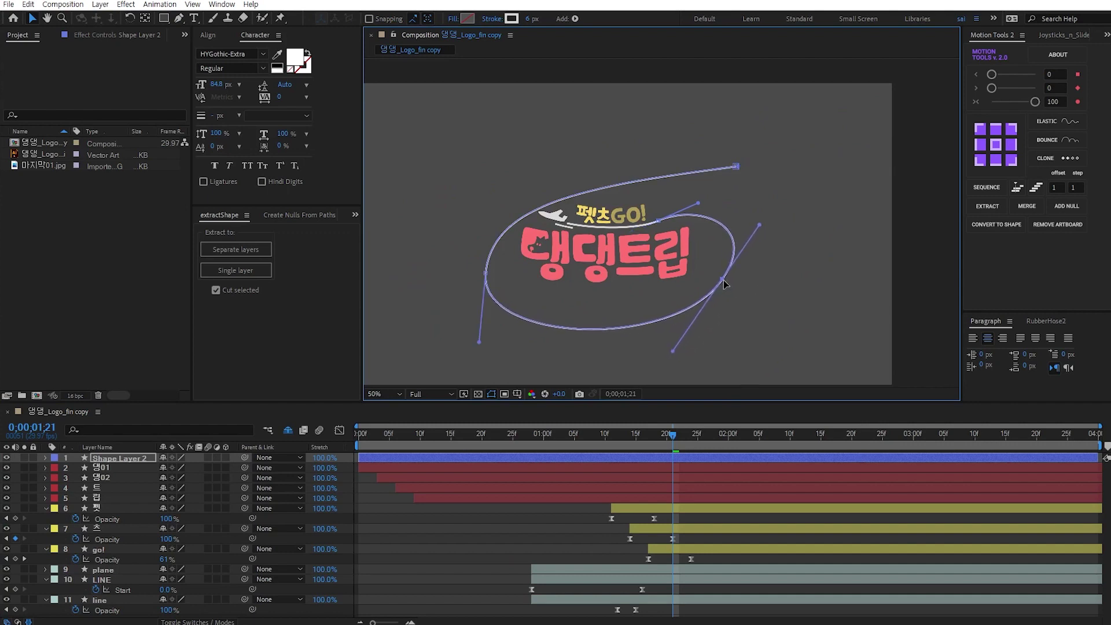
{"action": "left_click_drag", "start_coordinate": [478, 342], "coordinate": [498, 339]}
{"action": "left_click_drag", "start_coordinate": [487, 276], "coordinate": [495, 274]}
Step: Reshape the loop's upper arc by moving its outer end point inward and adjusting the handles there and at the left point
{"action": "left_click_drag", "start_coordinate": [582, 190], "coordinate": [563, 178]}
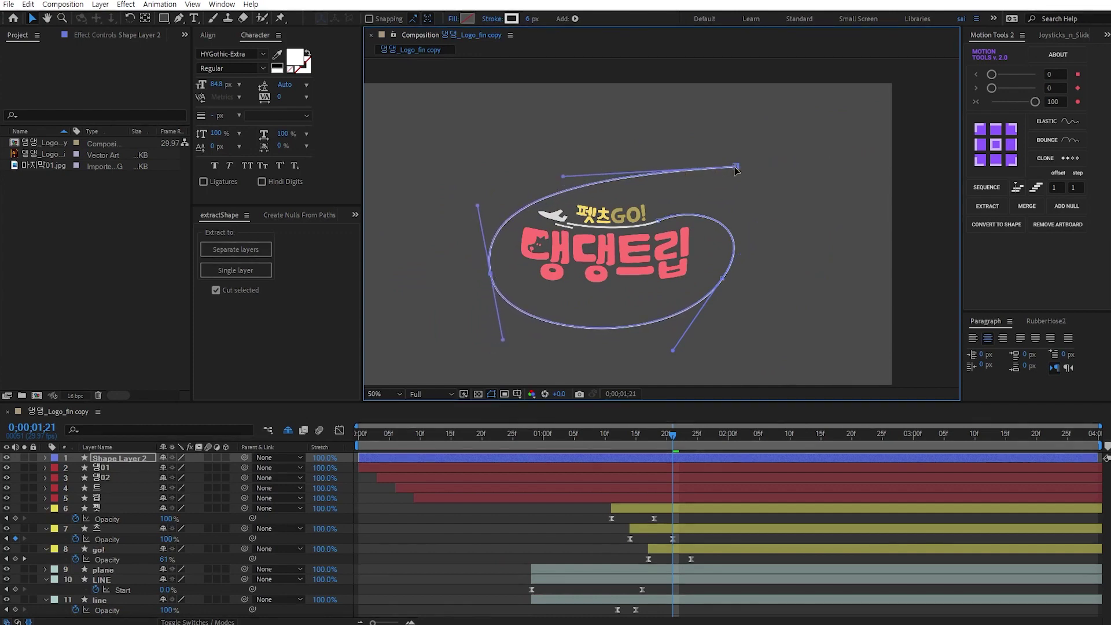
{"action": "left_click_drag", "start_coordinate": [734, 169], "coordinate": [601, 158]}
{"action": "left_click_drag", "start_coordinate": [523, 167], "coordinate": [544, 176]}
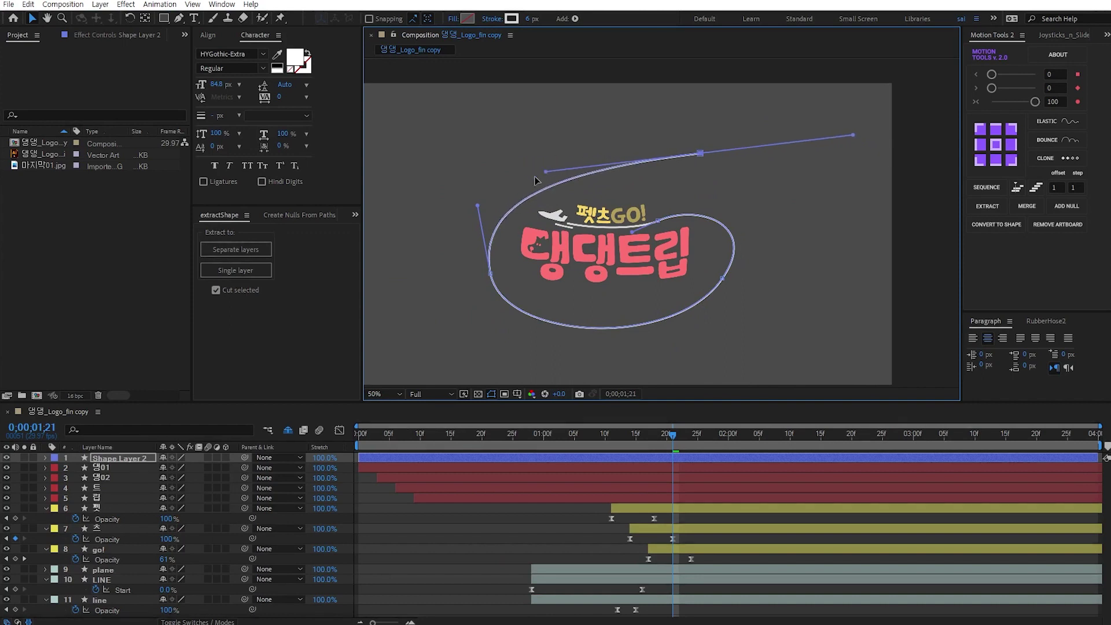
{"action": "left_click_drag", "start_coordinate": [483, 207], "coordinate": [473, 224]}
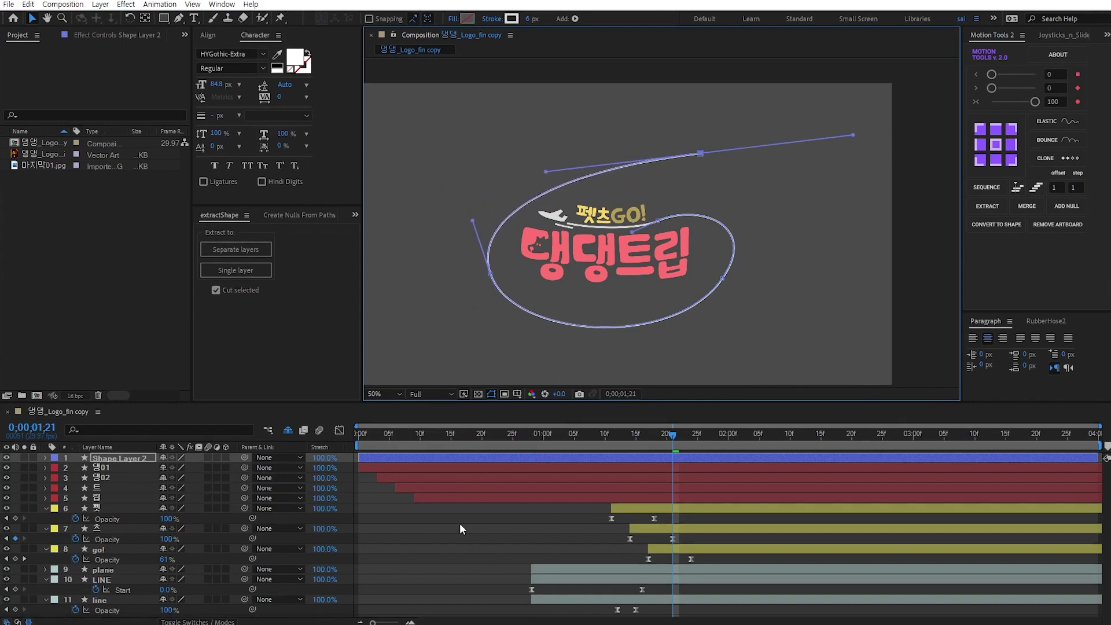
Step: Rename the looping path's shape layer as StartLine
{"action": "left_click", "coordinate": [678, 329]}
{"action": "left_click_drag", "start_coordinate": [798, 322], "coordinate": [819, 260]}
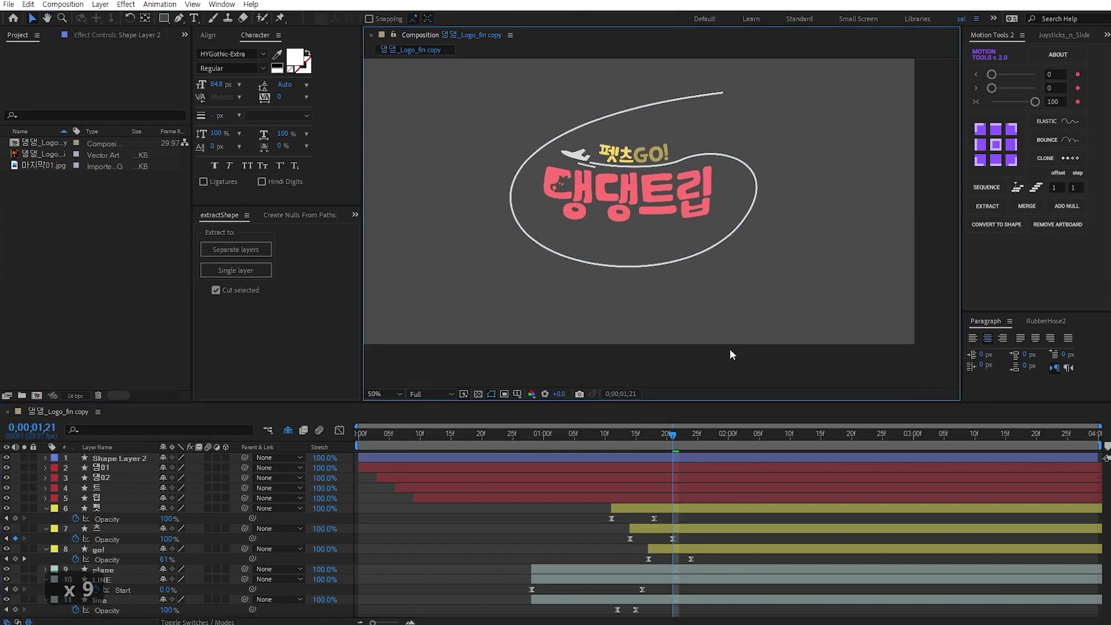
{"action": "left_click_drag", "start_coordinate": [520, 457], "coordinate": [439, 432]}
{"action": "key", "text": "ctrl+z"}
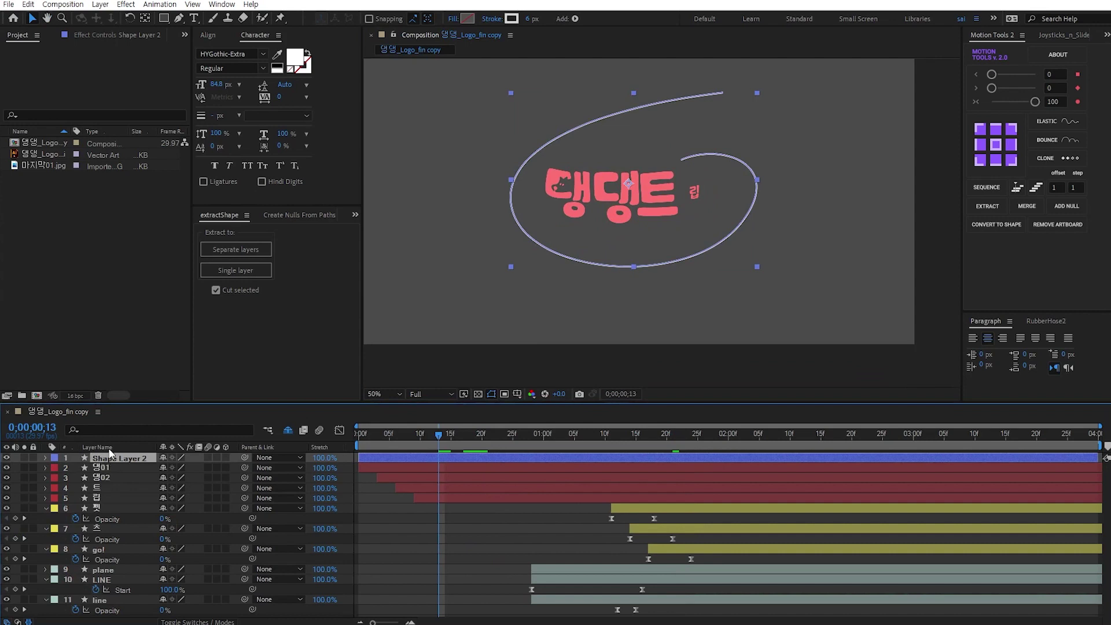
{"action": "key", "text": "Return"}
{"action": "type", "text": "StartLine"}
{"action": "key", "text": "Return"}
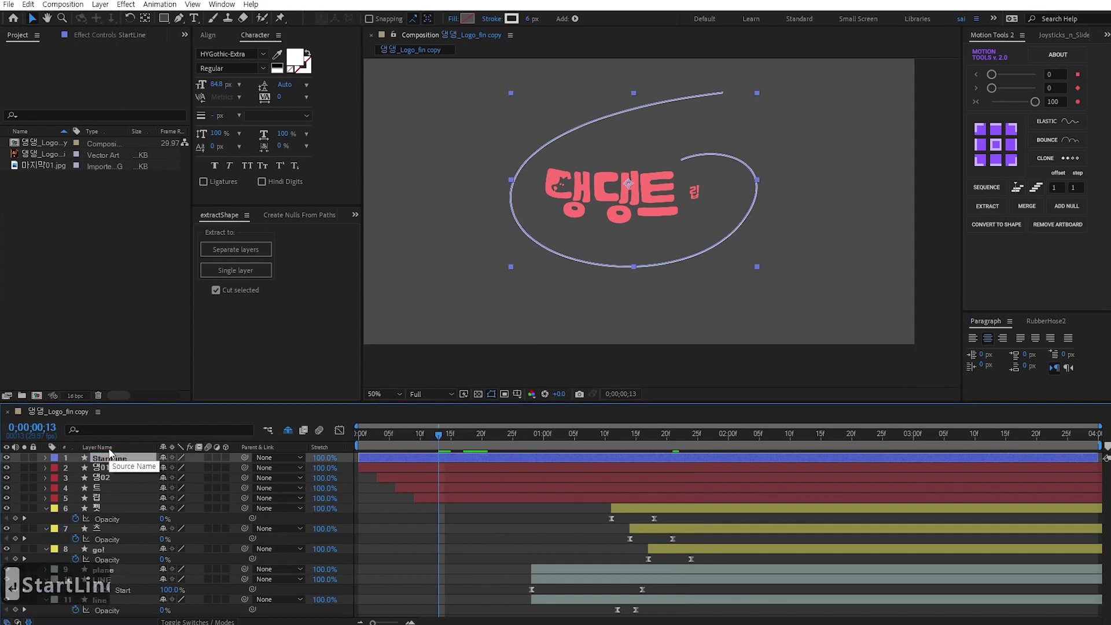
Step: Add Trim Paths to Shape 1 in the StartLine layer
{"action": "left_click", "coordinate": [46, 458]}
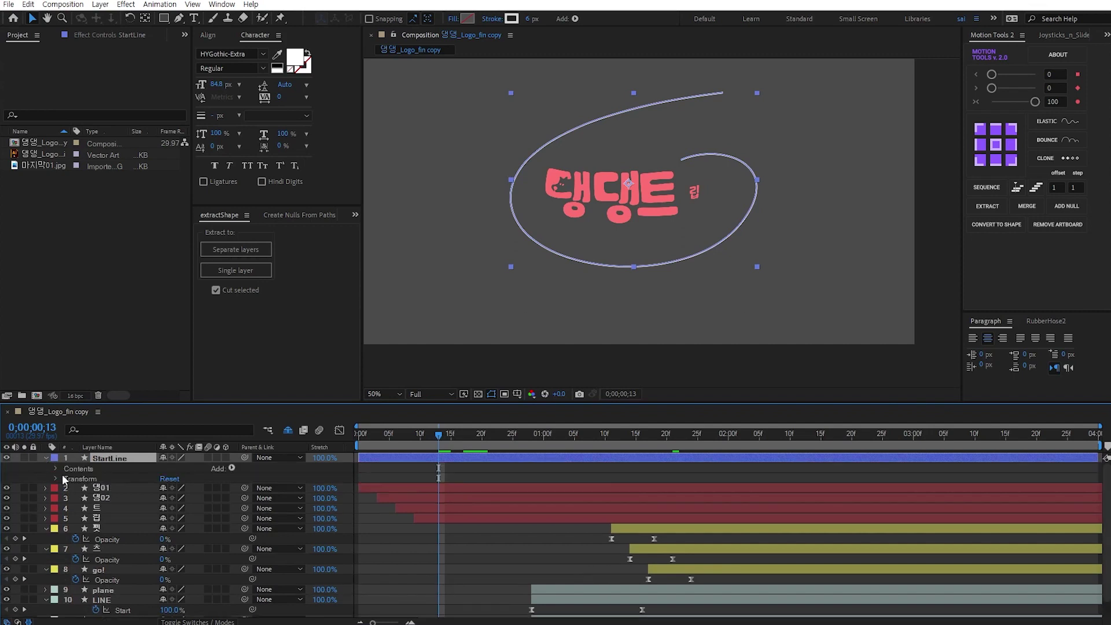
{"action": "left_click", "coordinate": [55, 468]}
{"action": "left_click", "coordinate": [133, 474]}
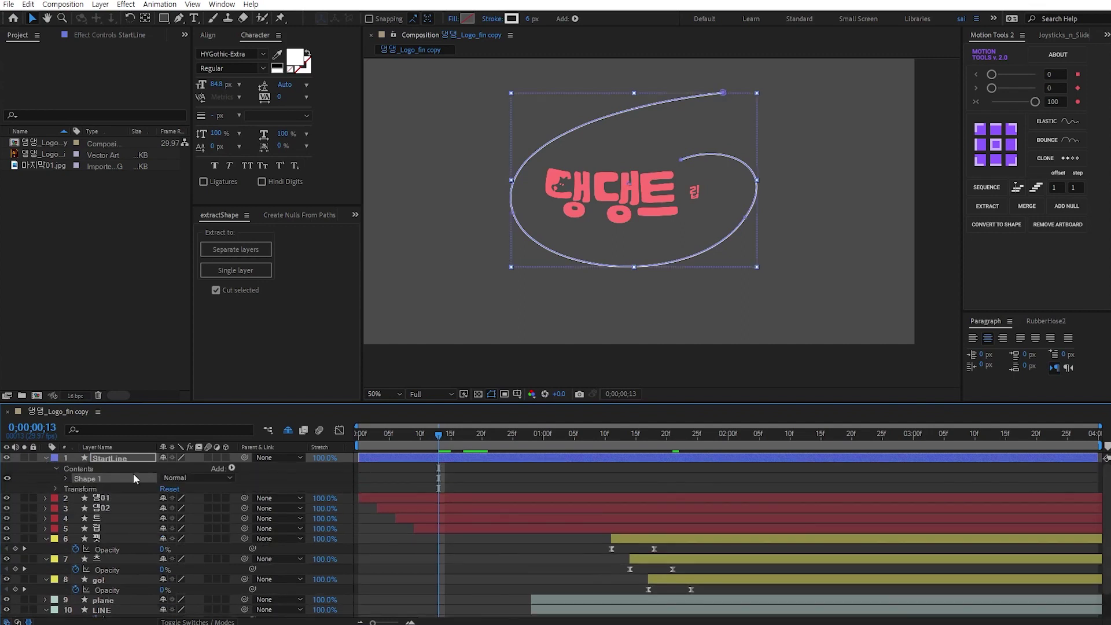
{"action": "left_click", "coordinate": [231, 468]}
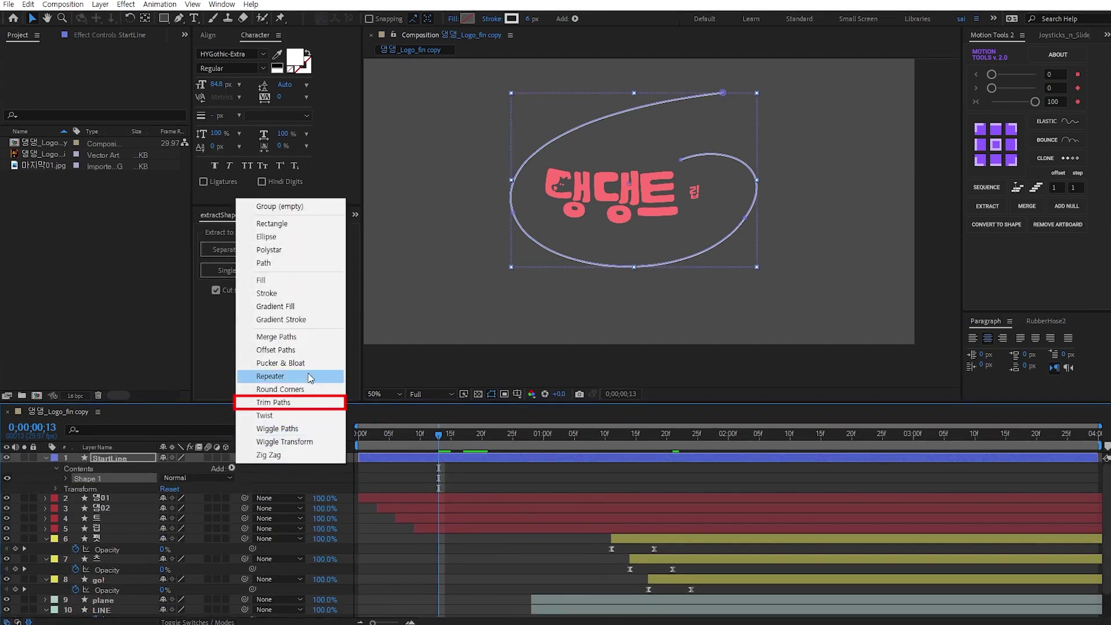
{"action": "left_click", "coordinate": [273, 402]}
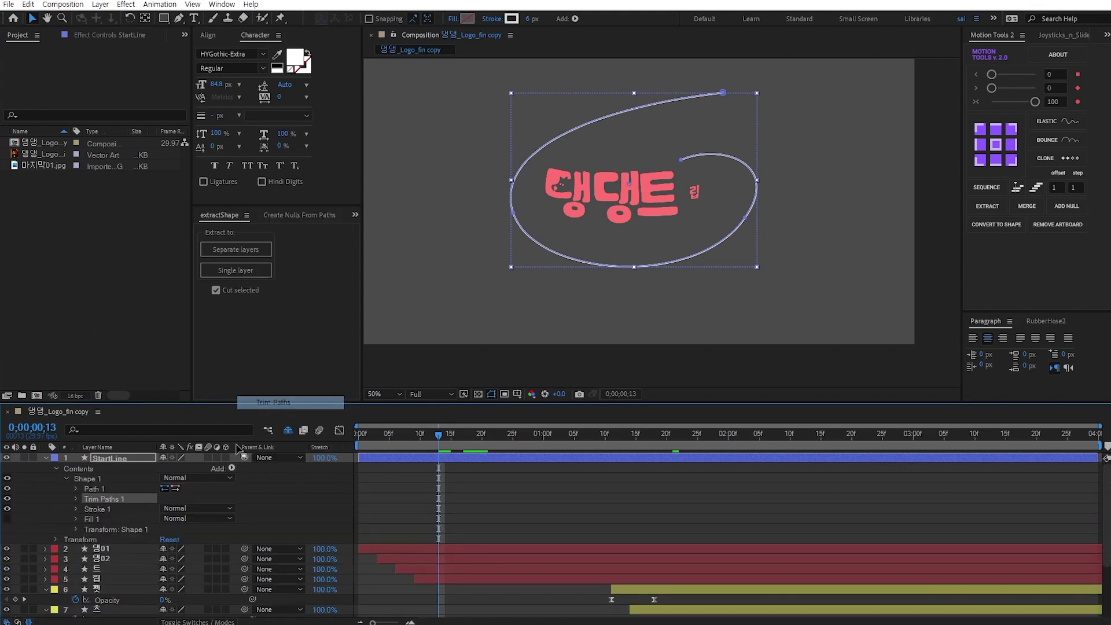
Step: Enable keyframing for the trim's Start and End at 0;00;00;13 and set both to 100%
{"action": "left_click", "coordinate": [76, 499]}
{"action": "left_click", "coordinate": [96, 509]}
{"action": "left_click", "coordinate": [97, 518]}
{"action": "left_click", "coordinate": [445, 502]}
{"action": "left_click", "coordinate": [440, 513]}
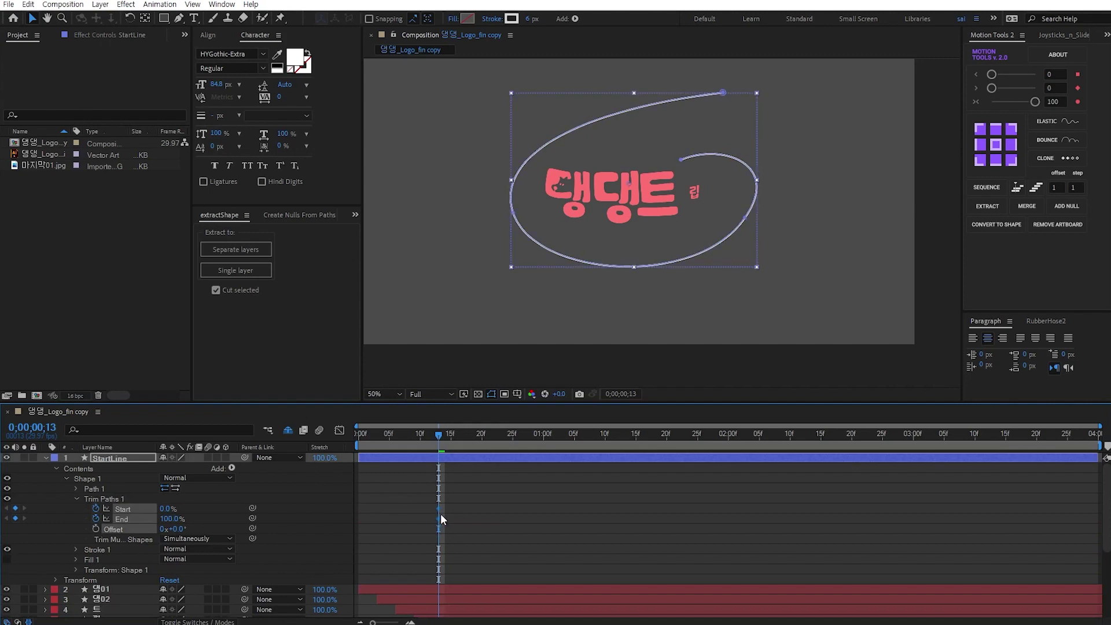
{"action": "left_click", "coordinate": [438, 517]}
{"action": "left_click_drag", "start_coordinate": [445, 505], "coordinate": [440, 520]}
{"action": "left_click_drag", "start_coordinate": [383, 509], "coordinate": [439, 515]}
{"action": "mouse_move", "coordinate": [169, 518]}
{"action": "left_mouse_down"}
{"action": "mouse_move", "coordinate": [157, 519]}
{"action": "mouse_move", "coordinate": [347, 502]}
{"action": "left_mouse_up"}
Step: At 0;00;00;06, set the StartLine trim's Start and End to 0%
{"action": "left_click", "coordinate": [423, 443]}
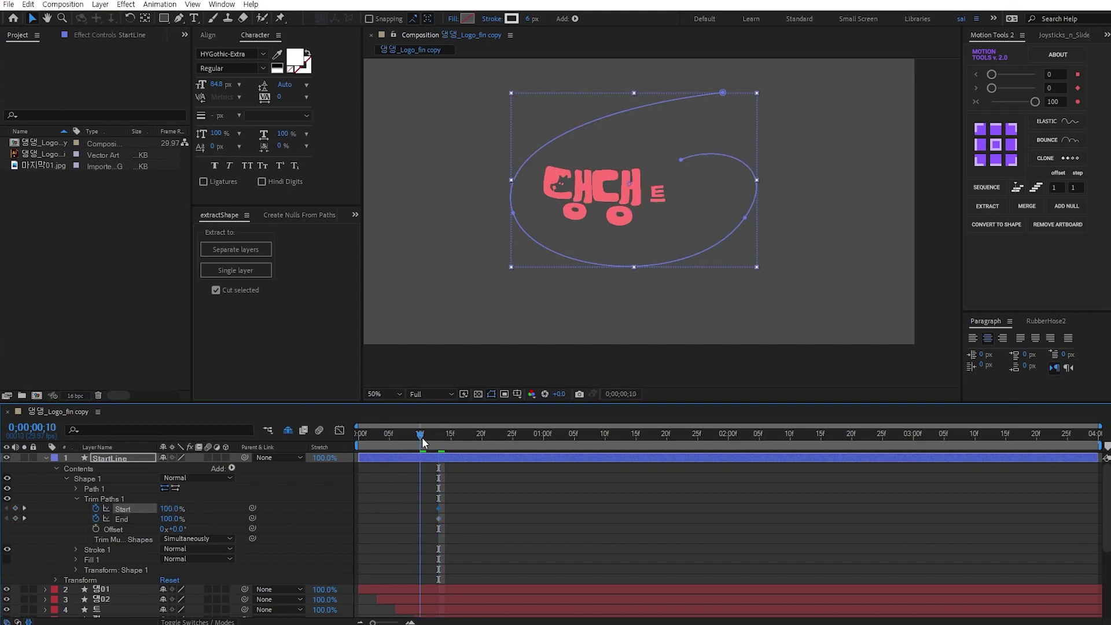
{"action": "left_click_drag", "start_coordinate": [419, 444], "coordinate": [397, 442]}
{"action": "left_click_drag", "start_coordinate": [174, 508], "coordinate": [84, 502]}
{"action": "left_click_drag", "start_coordinate": [168, 518], "coordinate": [95, 515]}
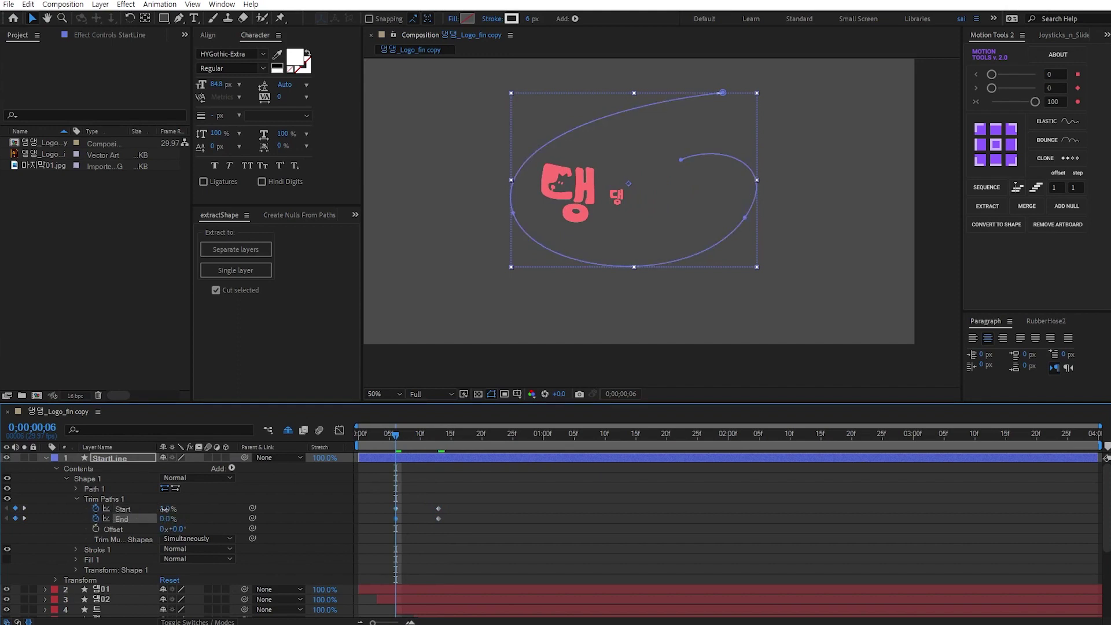
{"action": "left_click_drag", "start_coordinate": [165, 508], "coordinate": [162, 508]}
Step: Offset the trim keyframes so End runs from frame 4 to 13 and Start from frame 6 to 15, and preview
{"action": "mouse_move", "coordinate": [384, 504]}
{"action": "left_mouse_down"}
{"action": "mouse_move", "coordinate": [408, 532]}
{"action": "mouse_move", "coordinate": [383, 519]}
{"action": "left_mouse_up"}
{"action": "left_click_drag", "start_coordinate": [377, 442], "coordinate": [400, 442]}
{"action": "left_click_drag", "start_coordinate": [378, 494], "coordinate": [452, 509]}
{"action": "left_click", "coordinate": [376, 435]}
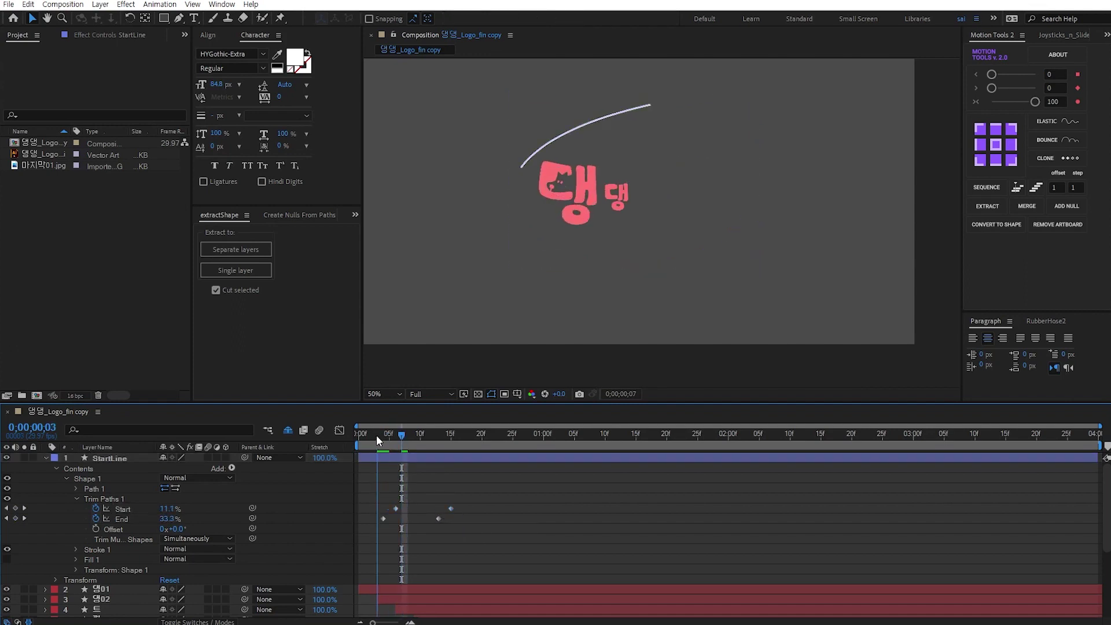
{"action": "key", "text": "space"}
Step: Retime the StartLine trim so End runs from frame 0 to 23 and Start from frame 2 to 25, and preview
{"action": "left_click_drag", "start_coordinate": [387, 437], "coordinate": [419, 449]}
{"action": "left_click_drag", "start_coordinate": [416, 488], "coordinate": [359, 519]}
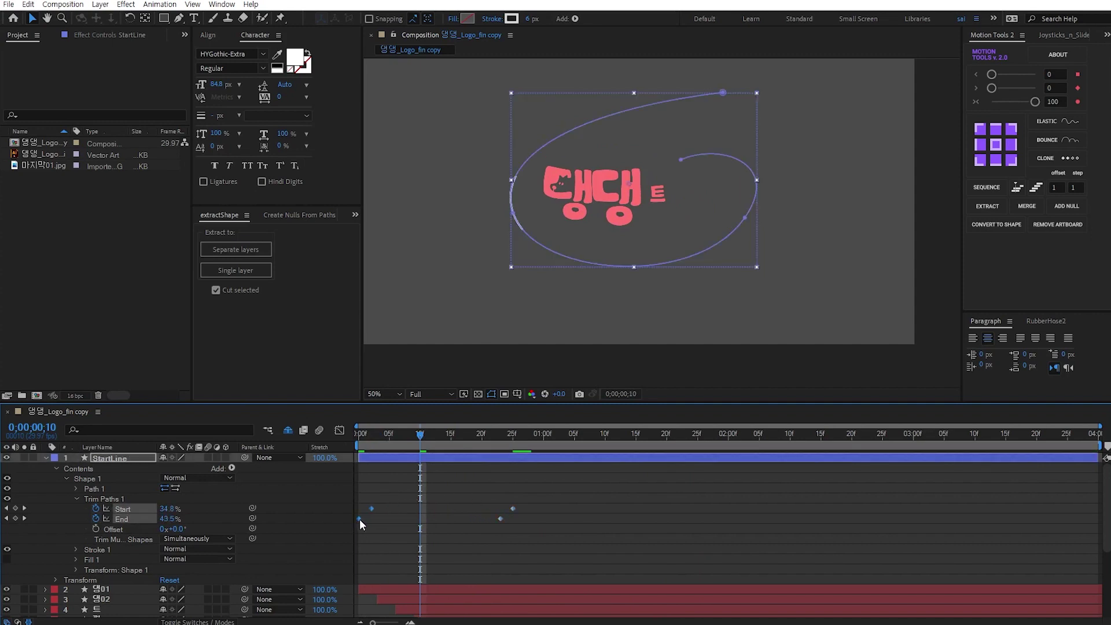
{"action": "left_click", "coordinate": [417, 513]}
{"action": "left_click_drag", "start_coordinate": [374, 439], "coordinate": [359, 438]}
{"action": "key", "text": "space"}
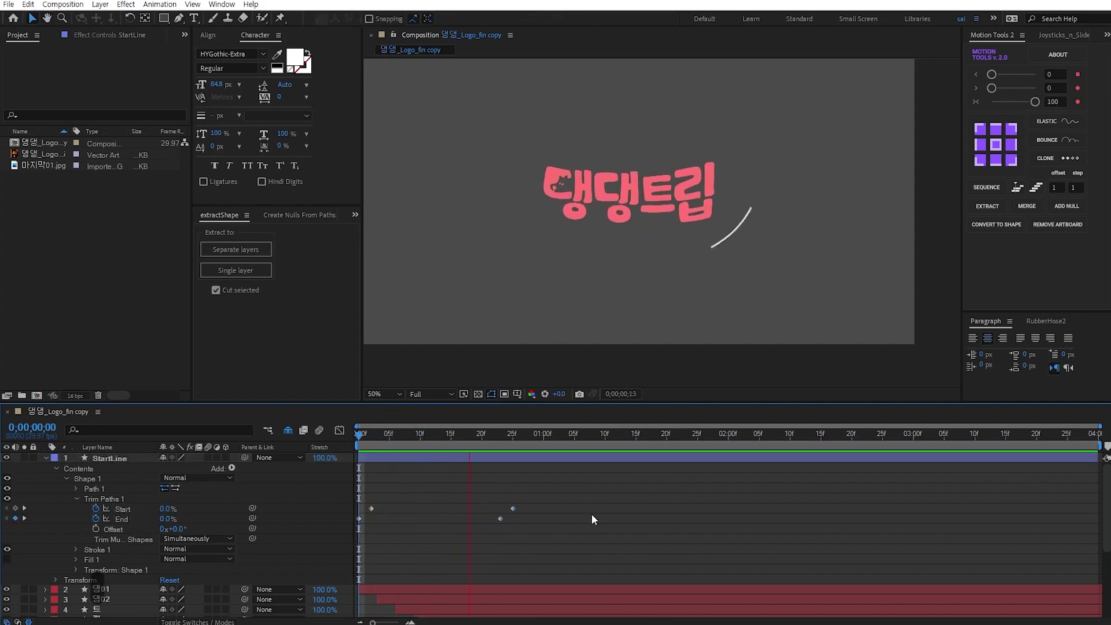
Step: Move the last End and Start keyframes to frames 21 and 23, and apply Easy Ease to all the trim keyframes
{"action": "left_click_drag", "start_coordinate": [375, 435], "coordinate": [475, 449]}
{"action": "left_click_drag", "start_coordinate": [517, 512], "coordinate": [357, 526]}
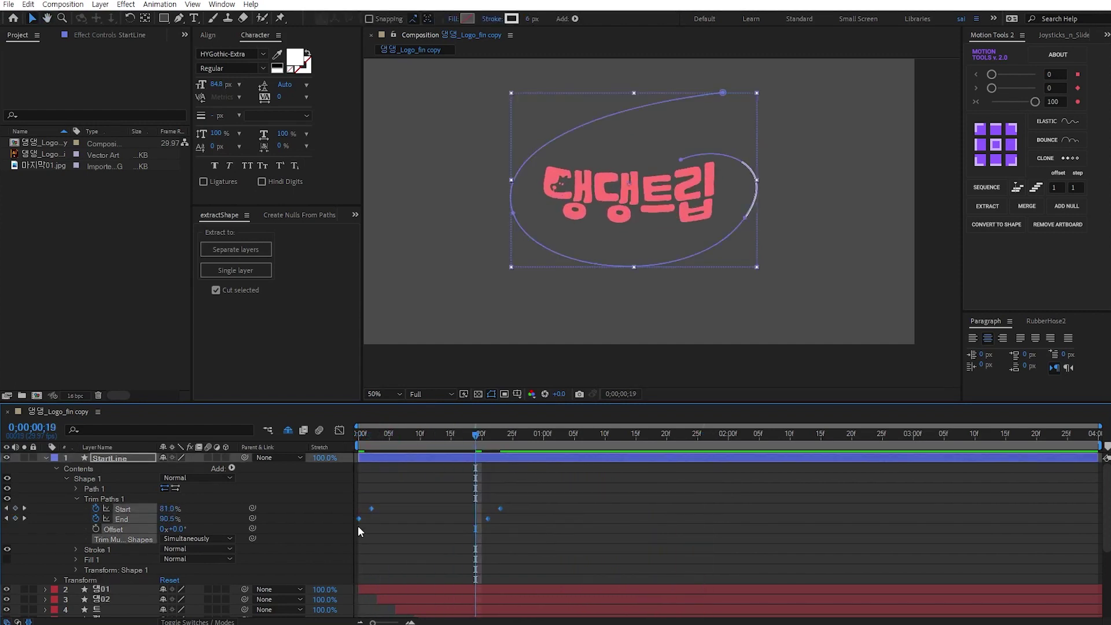
{"action": "key", "text": "F9"}
{"action": "left_click", "coordinate": [447, 532]}
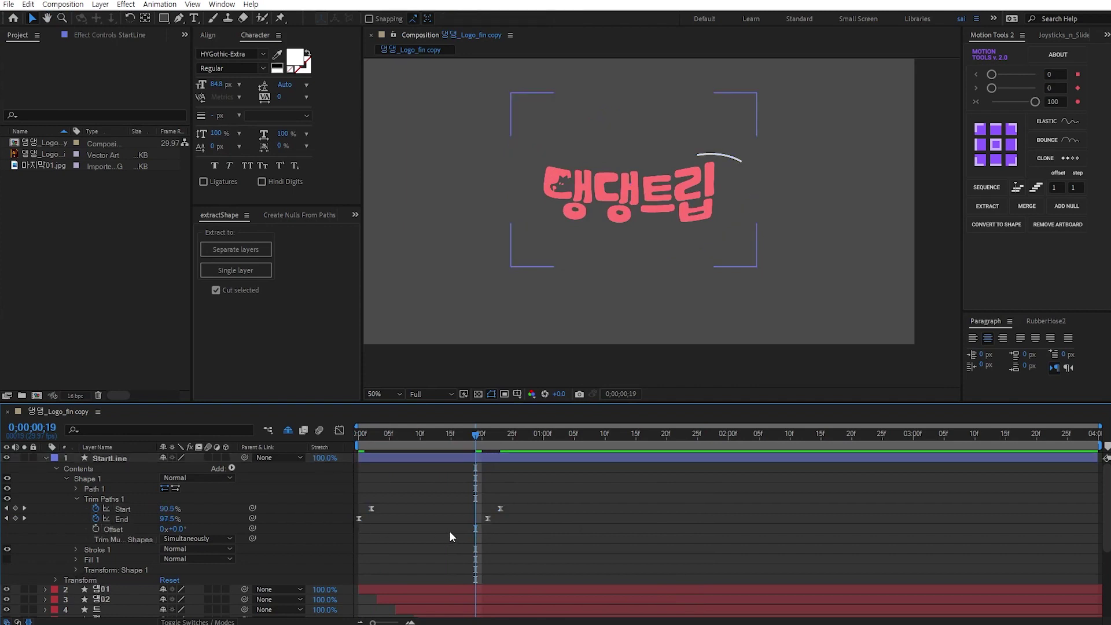
{"action": "mouse_move", "coordinate": [418, 434]}
{"action": "left_mouse_down"}
{"action": "mouse_move", "coordinate": [501, 453]}
{"action": "mouse_move", "coordinate": [478, 460]}
{"action": "mouse_move", "coordinate": [490, 460]}
{"action": "left_mouse_up"}
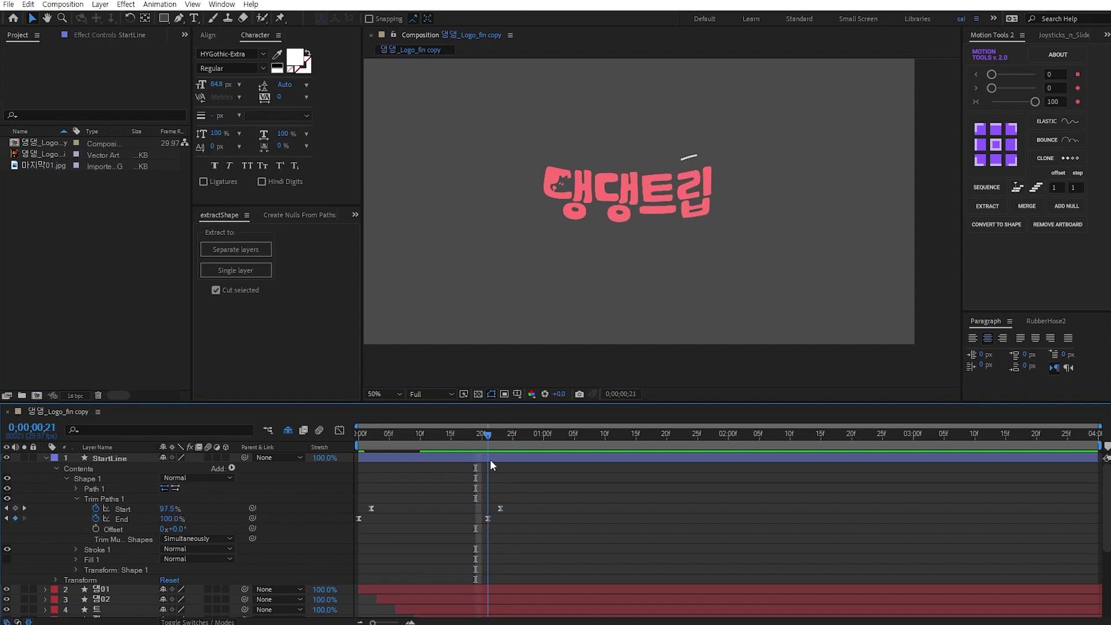
Step: Shift the yellow text, plane and both line layers earlier together so the plane begins at 0;00;00;17, and preview
{"action": "scroll", "coordinate": [526, 529], "scroll_direction": "down", "scroll_amount": 4}
{"action": "left_click", "coordinate": [663, 513]}
{"action": "left_click", "coordinate": [575, 600], "text": "shift"}
{"action": "left_click_drag", "start_coordinate": [575, 599], "coordinate": [521, 606]}
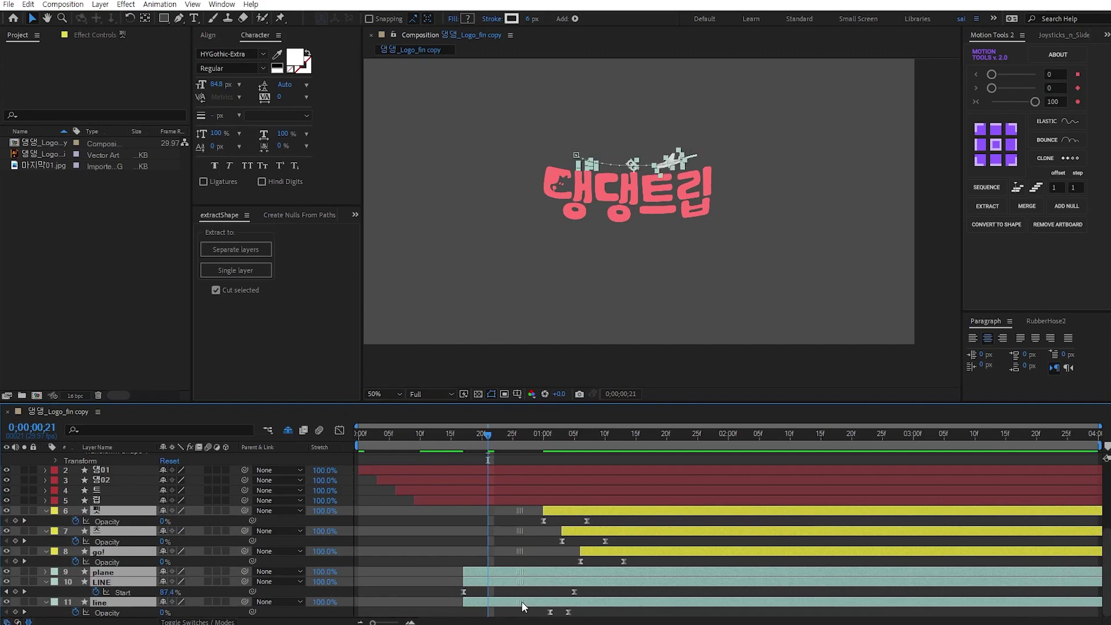
{"action": "left_click", "coordinate": [445, 458]}
{"action": "left_click_drag", "start_coordinate": [426, 435], "coordinate": [368, 484]}
{"action": "key", "text": "space"}
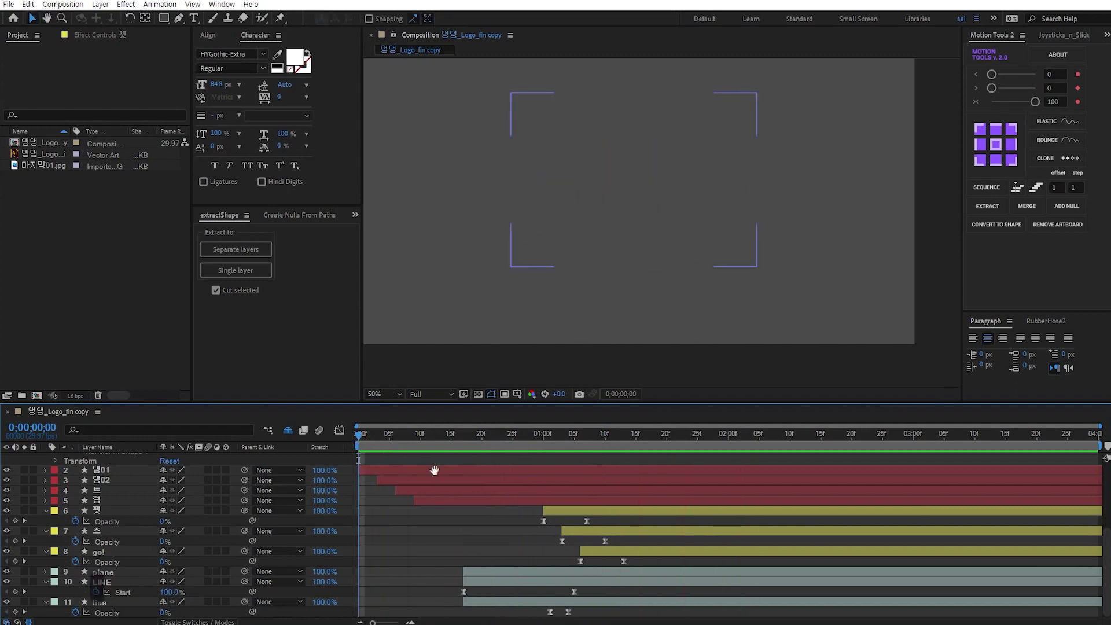
Step: Reshape the LINE layer's Start value curve so it begins abruptly at 0;00;00;17 and eases out gradually to its last keyframe
{"action": "left_click", "coordinate": [463, 433]}
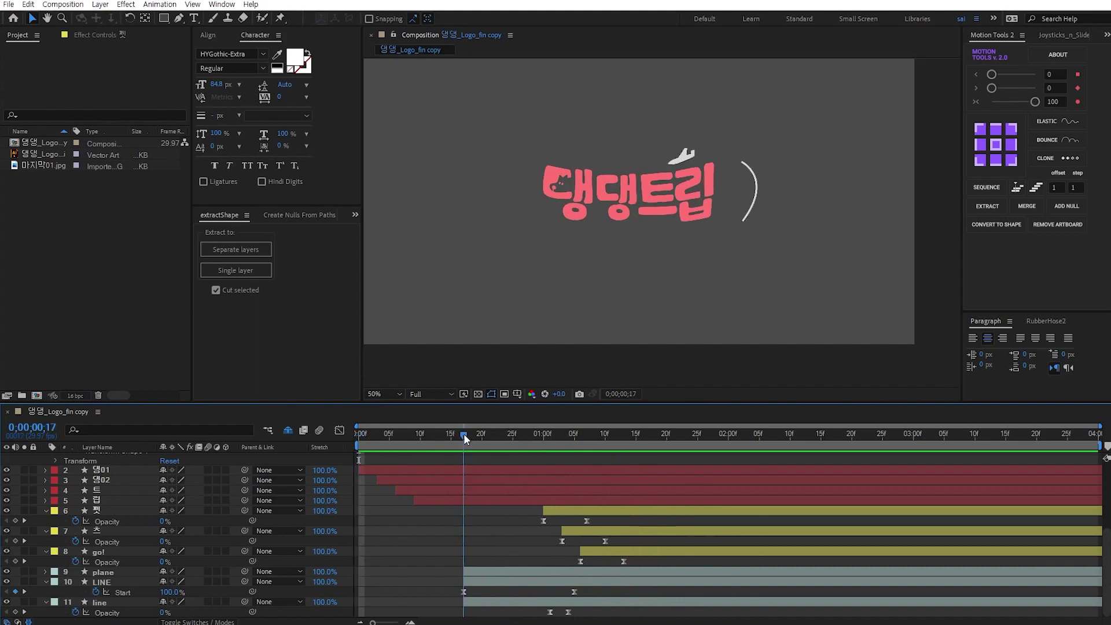
{"action": "scroll", "coordinate": [487, 522], "scroll_direction": "up", "scroll_amount": 5}
{"action": "left_click_drag", "start_coordinate": [471, 435], "coordinate": [454, 464]}
{"action": "scroll", "coordinate": [481, 495], "scroll_direction": "down", "scroll_amount": 5}
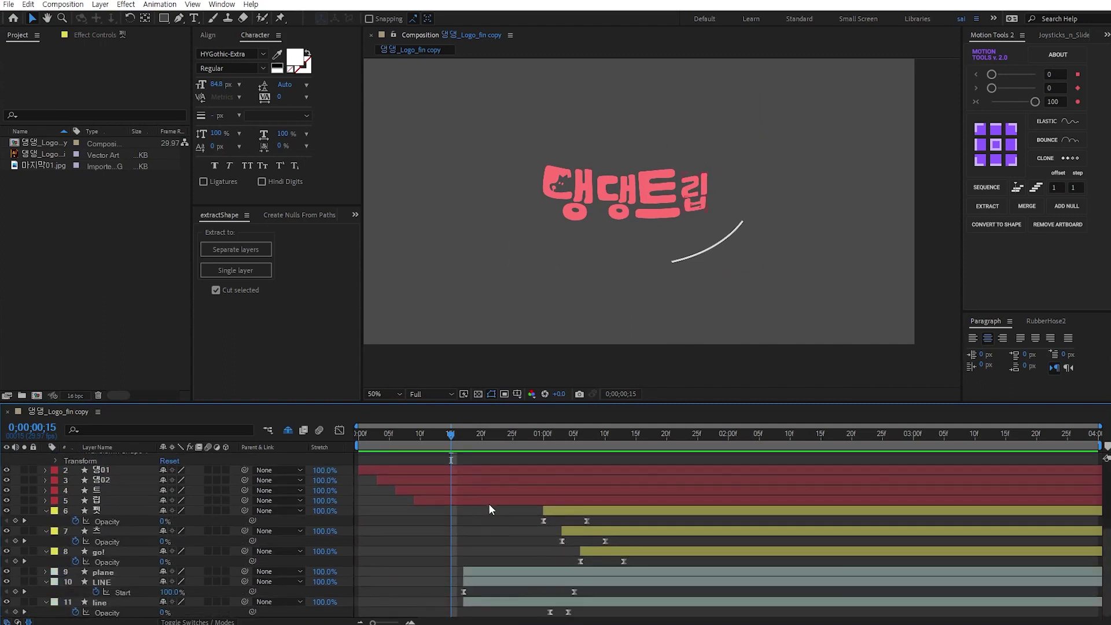
{"action": "left_click", "coordinate": [463, 436]}
{"action": "left_click", "coordinate": [116, 582]}
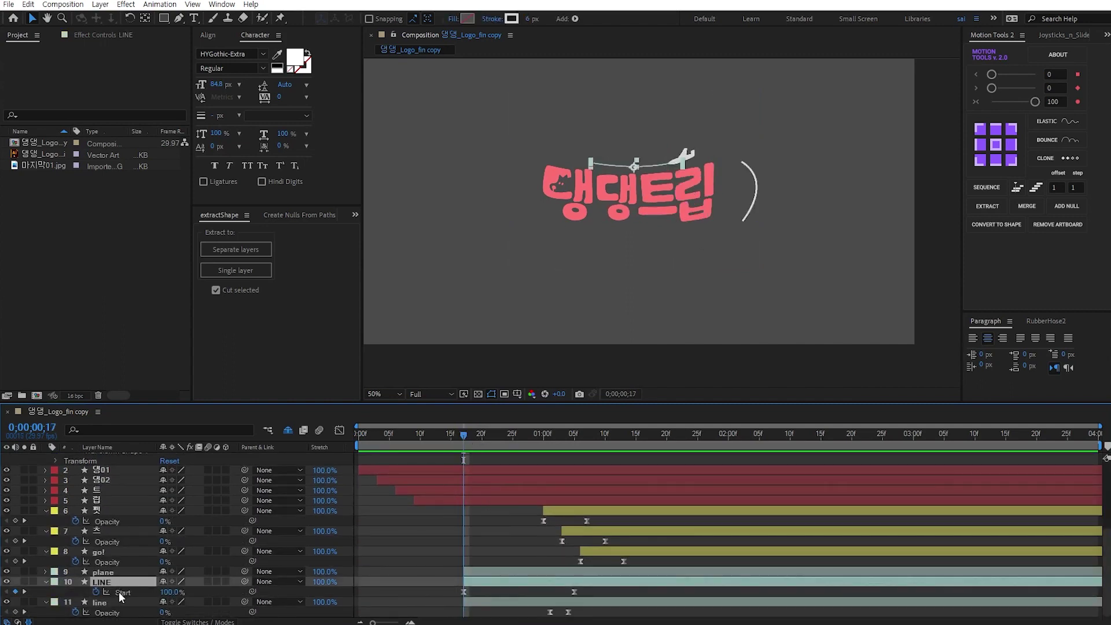
{"action": "left_click", "coordinate": [121, 592]}
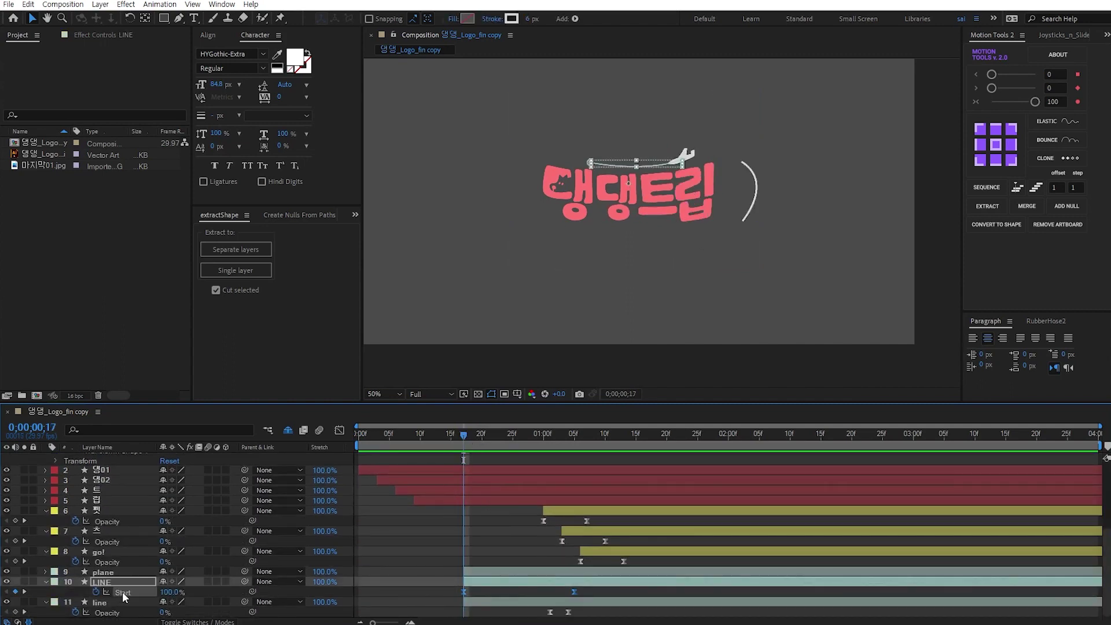
{"action": "left_click", "coordinate": [339, 430]}
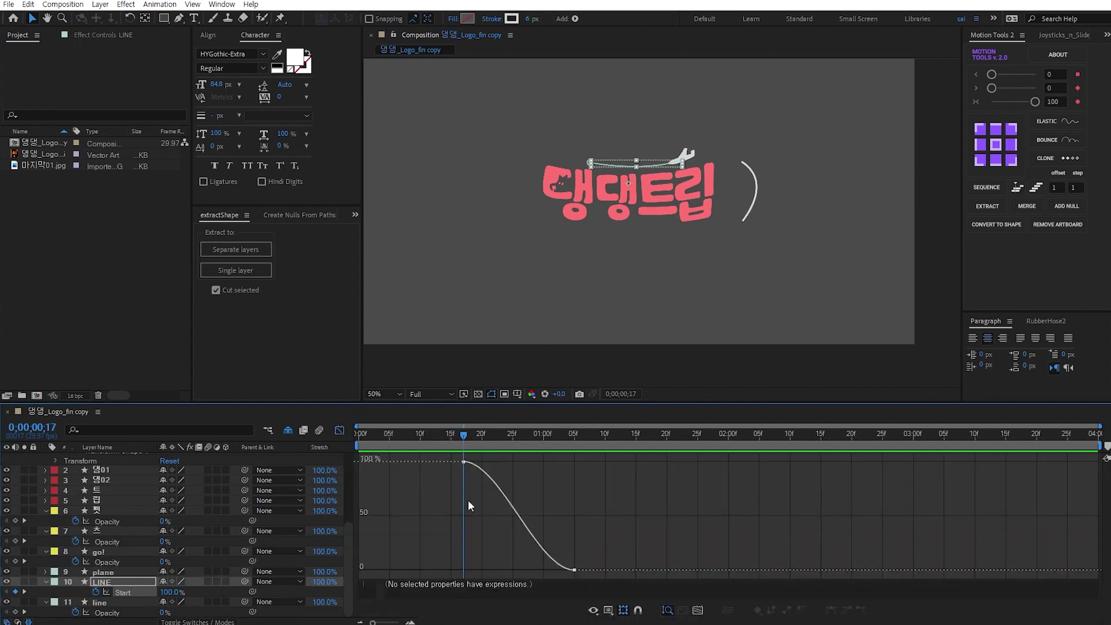
{"action": "left_click", "coordinate": [491, 483]}
{"action": "left_click_drag", "start_coordinate": [501, 462], "coordinate": [463, 462]}
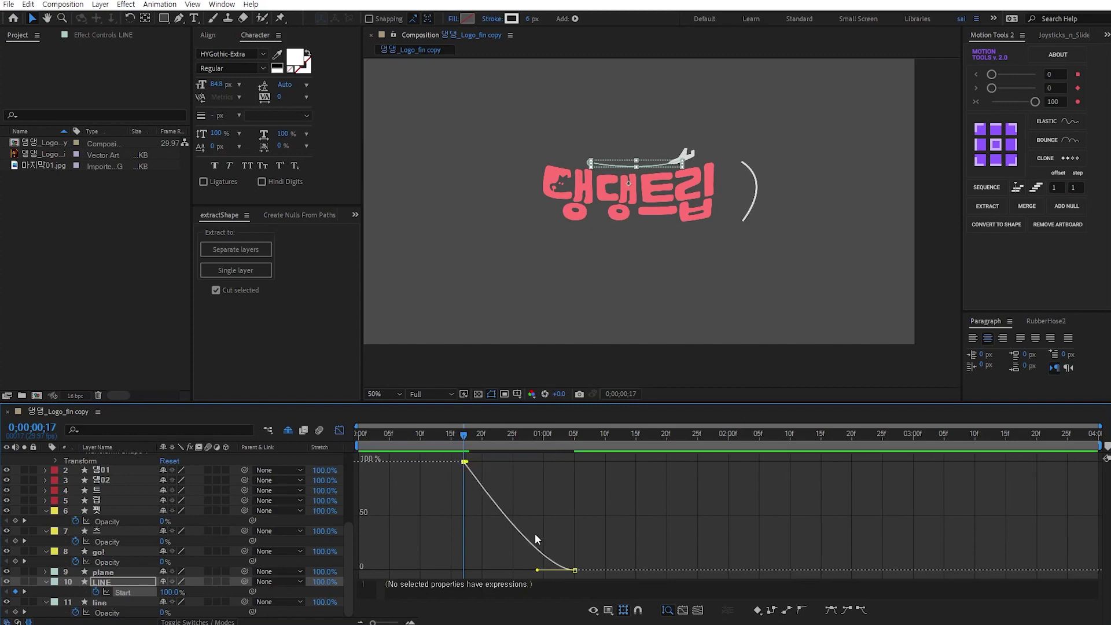
{"action": "left_click_drag", "start_coordinate": [537, 571], "coordinate": [463, 570]}
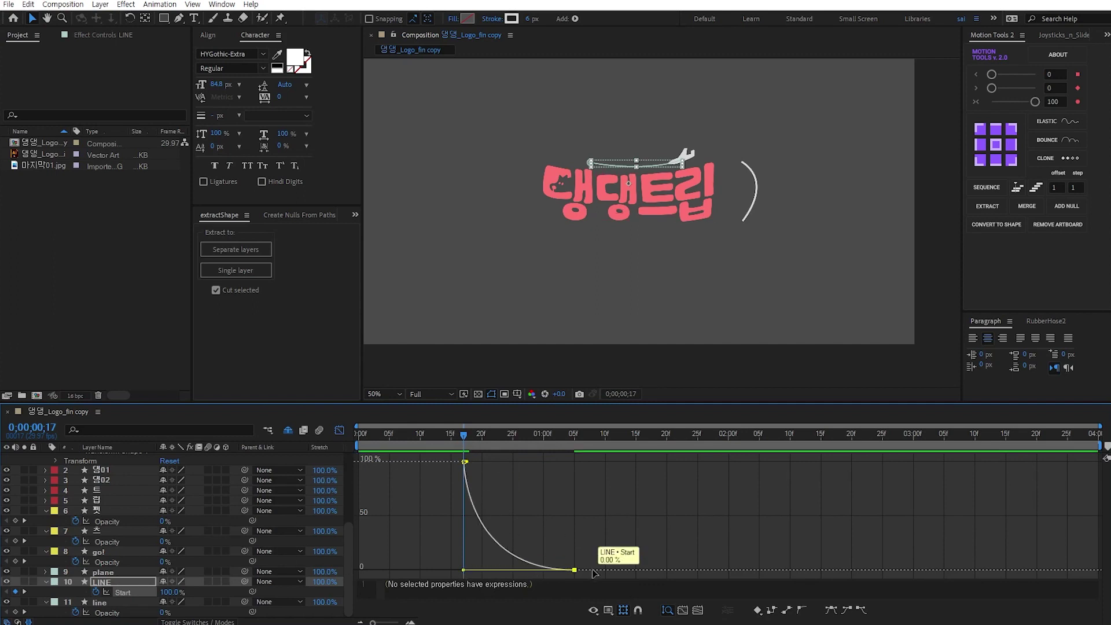
{"action": "left_click", "coordinate": [340, 430]}
Step: Remove the easing at the end of StartLine's Start and End curves so they finish at full speed, and preview the animation
{"action": "scroll", "coordinate": [498, 505], "scroll_direction": "up", "scroll_amount": 4}
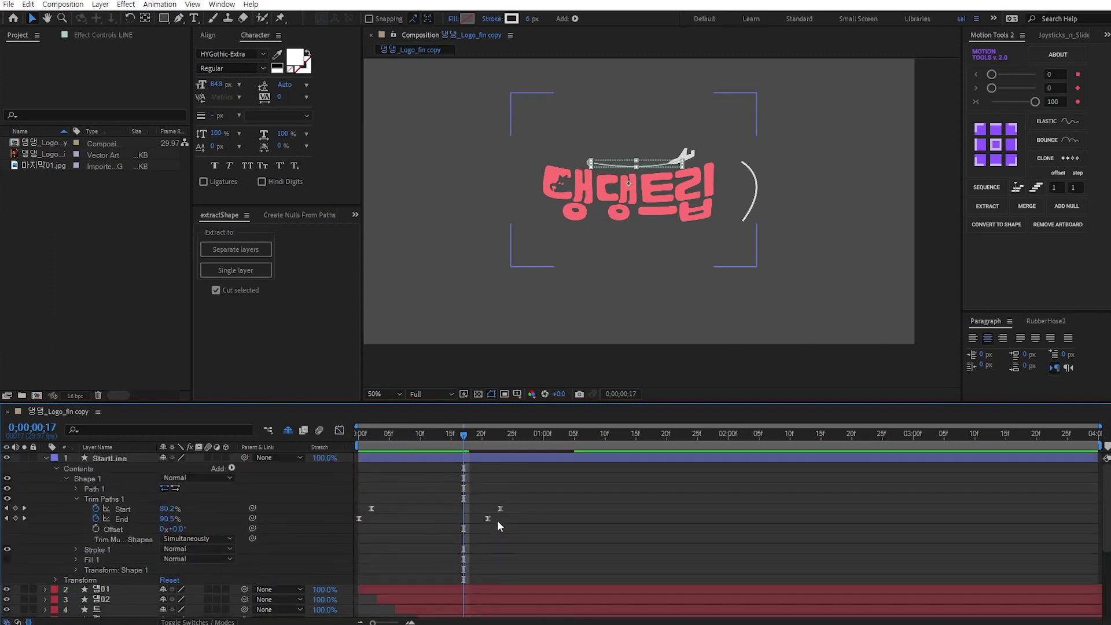
{"action": "left_click_drag", "start_coordinate": [518, 493], "coordinate": [359, 521]}
{"action": "left_click", "coordinate": [390, 467]}
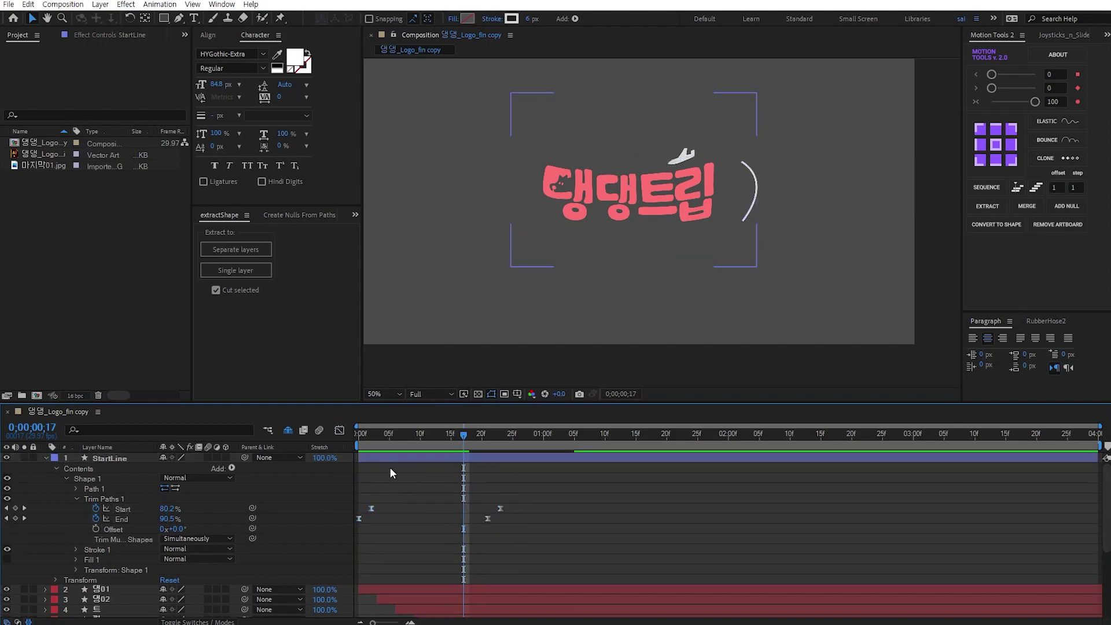
{"action": "left_click", "coordinate": [390, 460]}
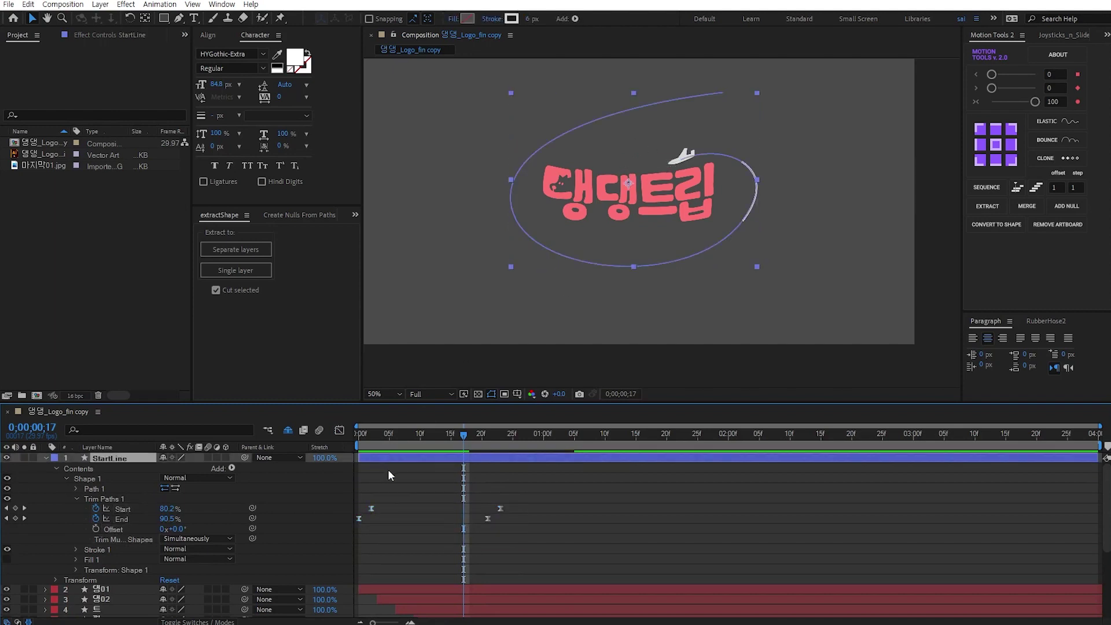
{"action": "left_click_drag", "start_coordinate": [513, 496], "coordinate": [442, 570]}
{"action": "left_click", "coordinate": [339, 430]}
{"action": "left_click_drag", "start_coordinate": [517, 482], "coordinate": [486, 467]}
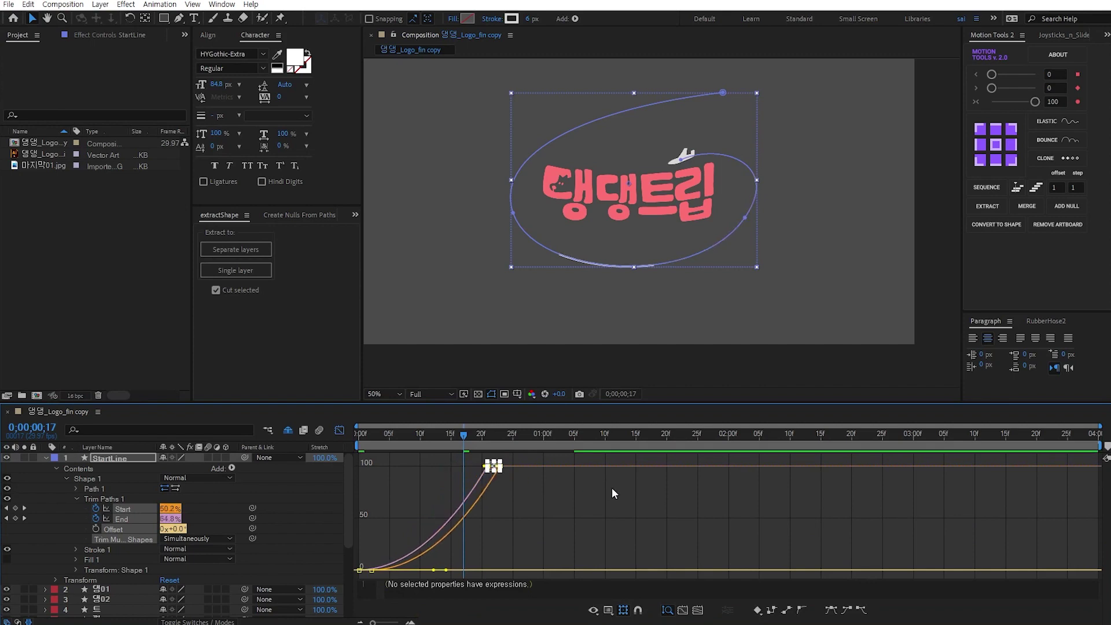
{"action": "left_click", "coordinate": [452, 485]}
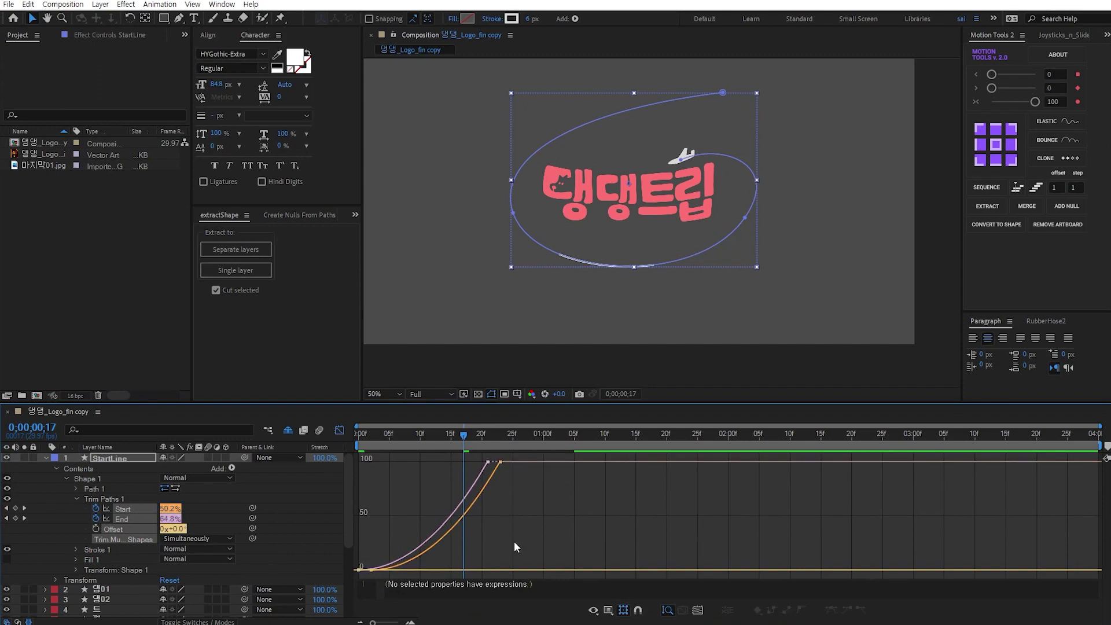
{"action": "mouse_move", "coordinate": [405, 566]}
{"action": "left_click", "coordinate": [339, 430]}
{"action": "left_click", "coordinate": [359, 434]}
{"action": "key", "text": "space"}
{"action": "left_click", "coordinate": [589, 537]}
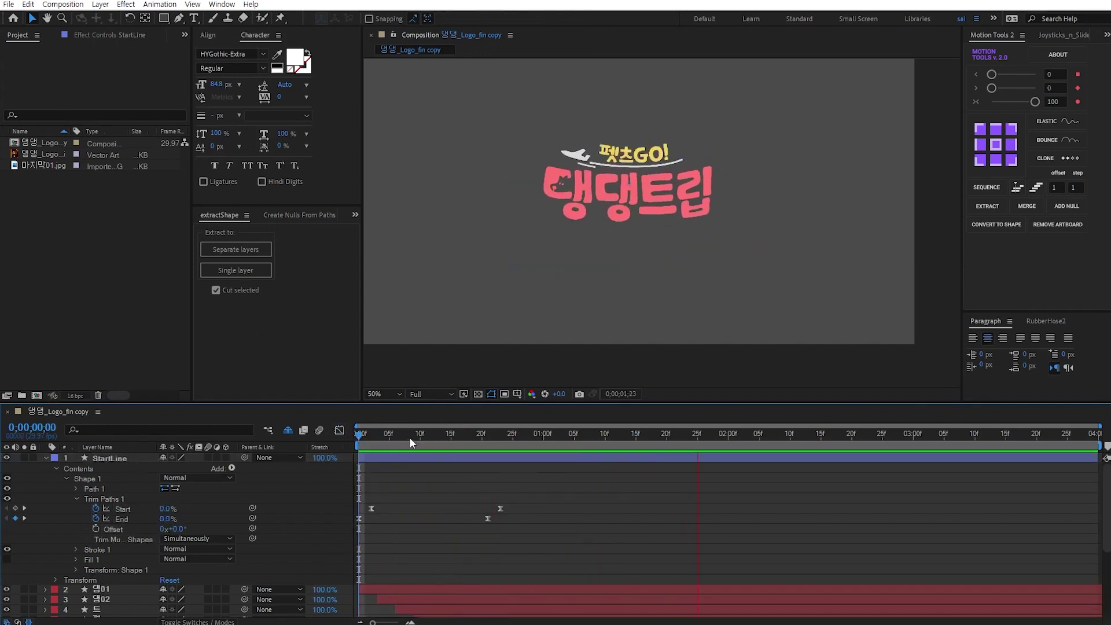
Step: Go to 0;00;00;20 and hide the plane layer
{"action": "left_click", "coordinate": [482, 434]}
{"action": "scroll", "coordinate": [466, 510], "scroll_direction": "down", "scroll_amount": 4}
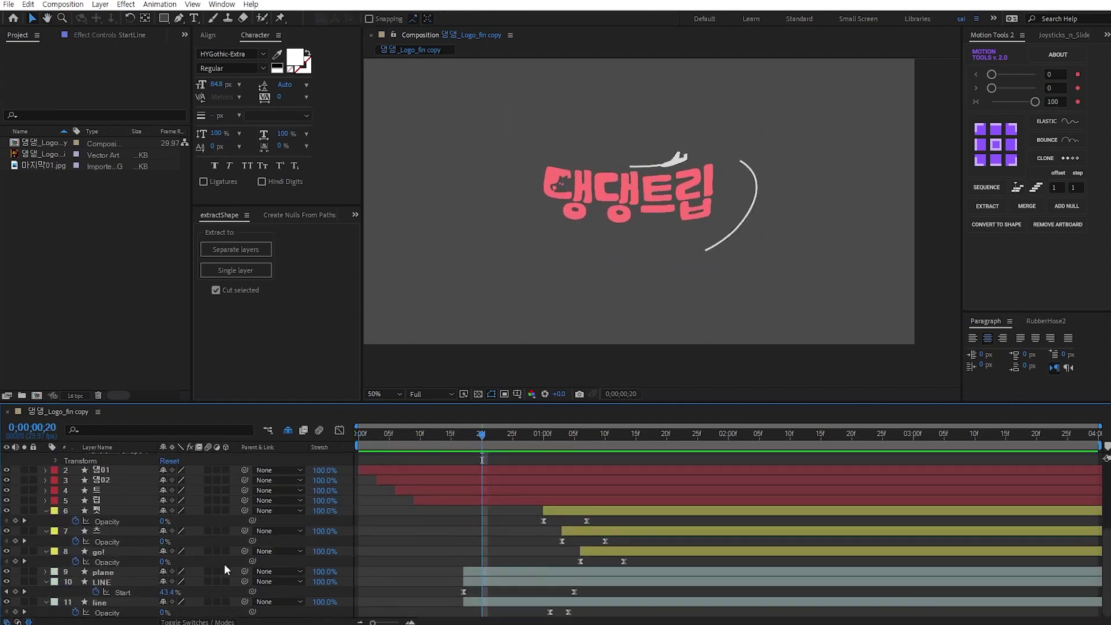
{"action": "left_click", "coordinate": [103, 572]}
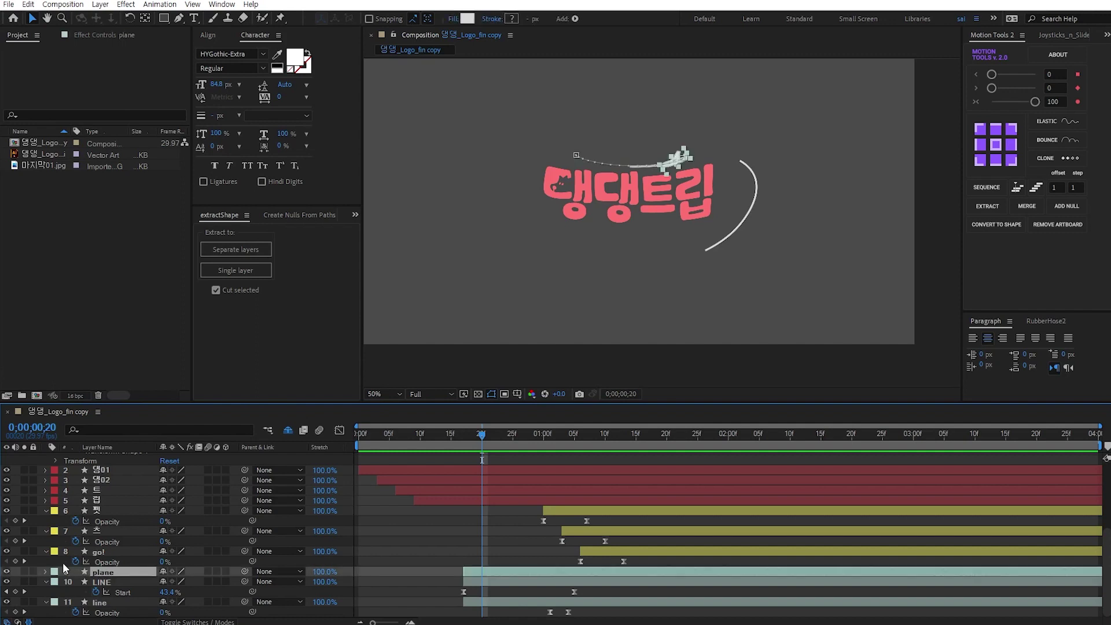
{"action": "left_click", "coordinate": [7, 571]}
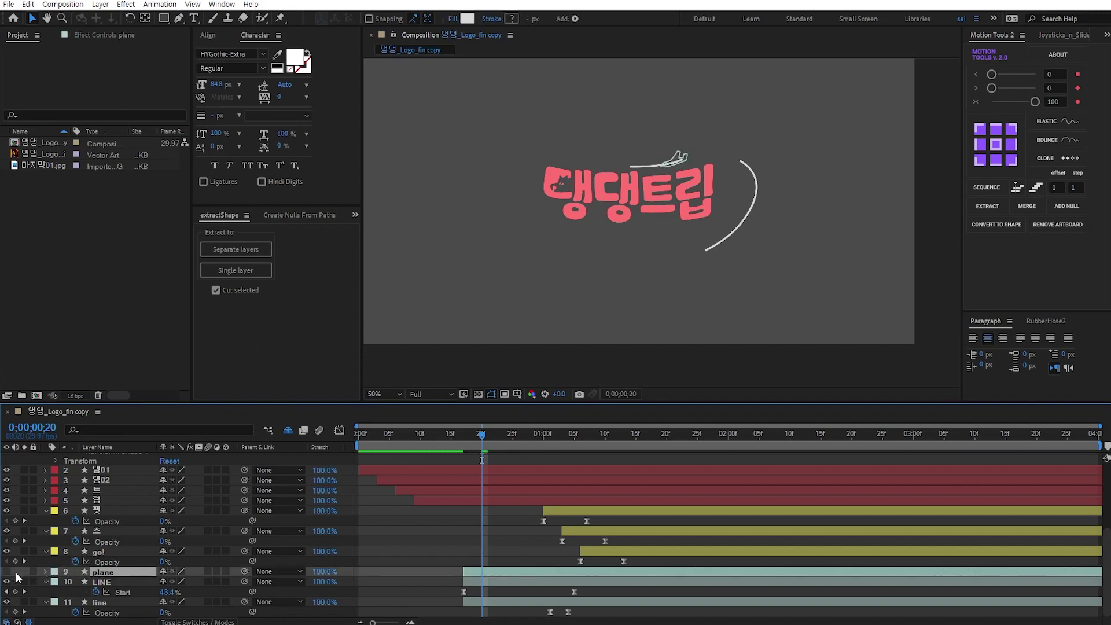
{"action": "left_click", "coordinate": [409, 539]}
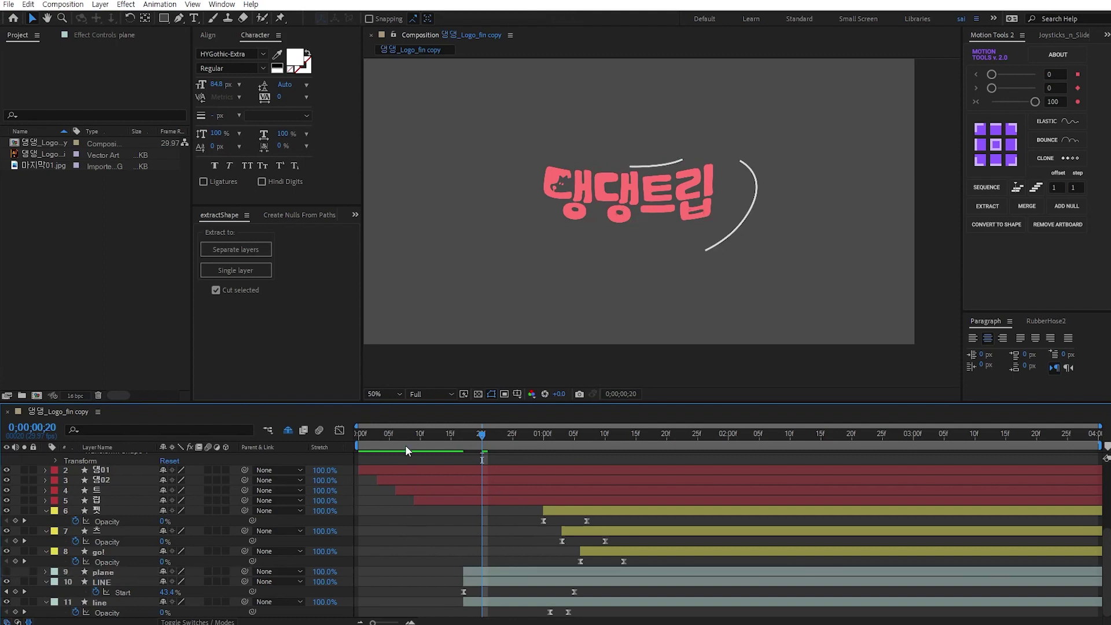
Step: Shift the yellow text, plane and both line layers later together so the plane begins at 0;00;00;21, and preview
{"action": "key", "text": "space"}
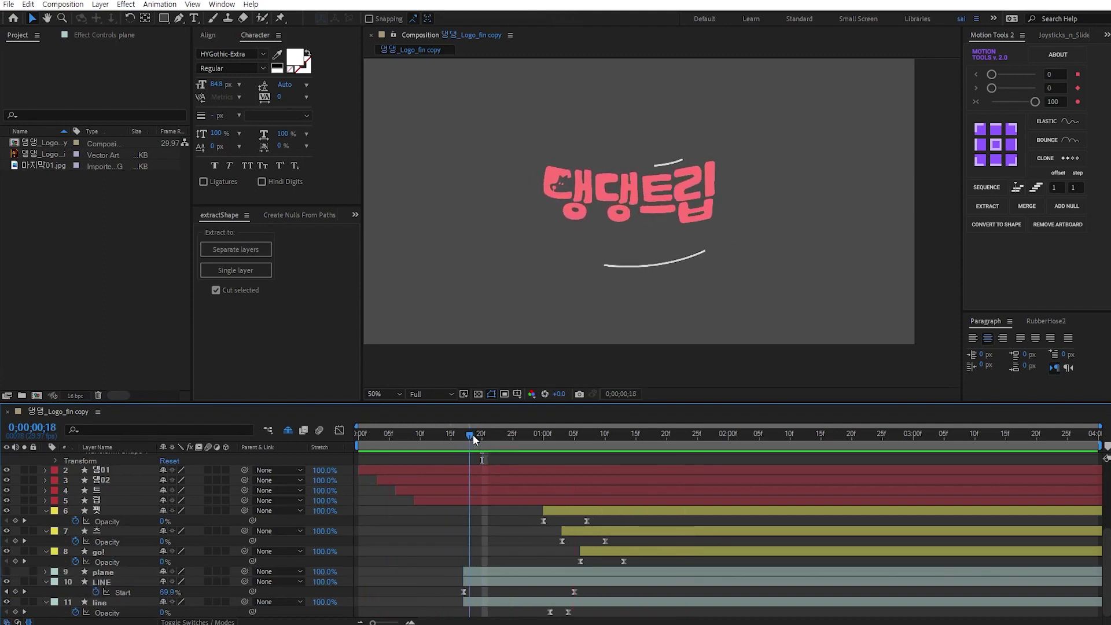
{"action": "key", "text": "space"}
{"action": "left_click", "coordinate": [487, 437]}
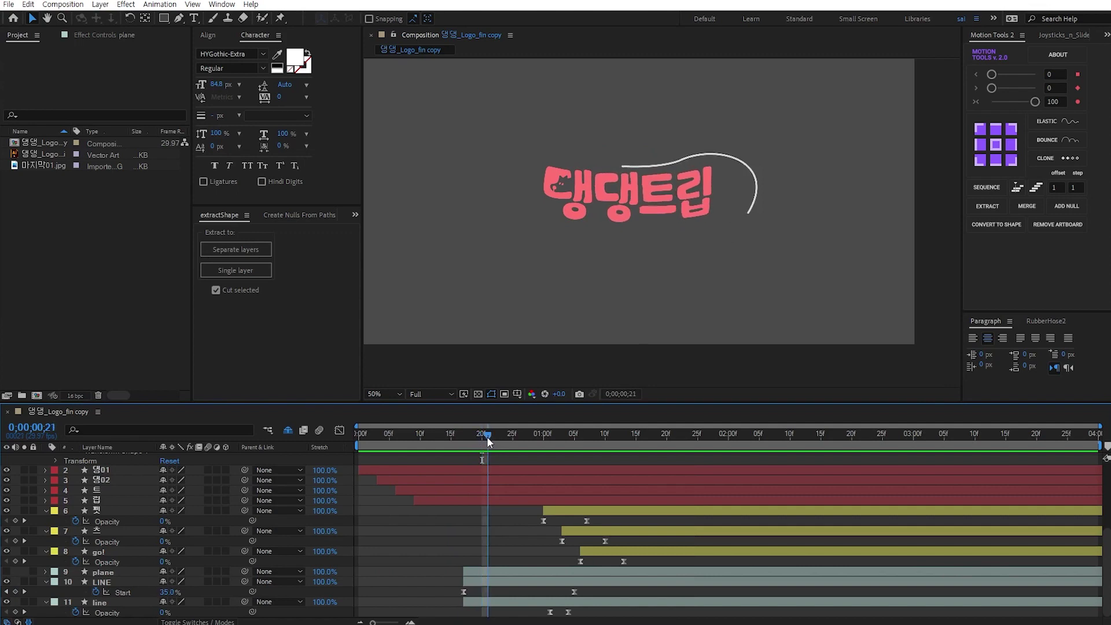
{"action": "left_click", "coordinate": [499, 602]}
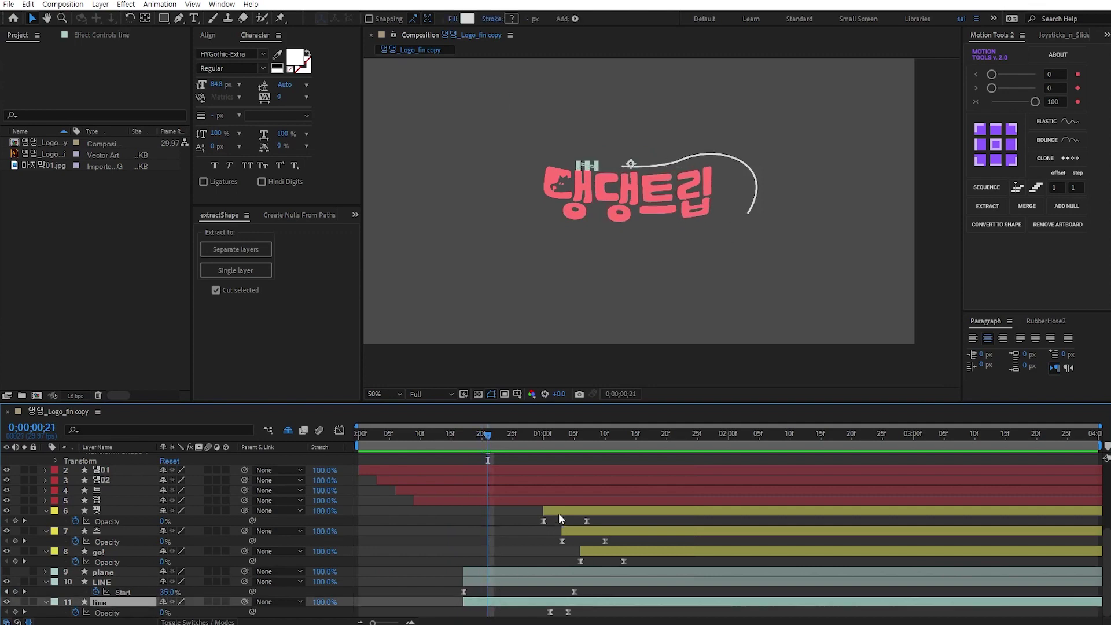
{"action": "left_click", "coordinate": [557, 513]}
{"action": "left_click", "coordinate": [504, 601], "text": "shift"}
{"action": "left_click_drag", "start_coordinate": [505, 601], "coordinate": [529, 609]}
{"action": "left_click", "coordinate": [515, 547]}
{"action": "key", "text": "KP_0"}
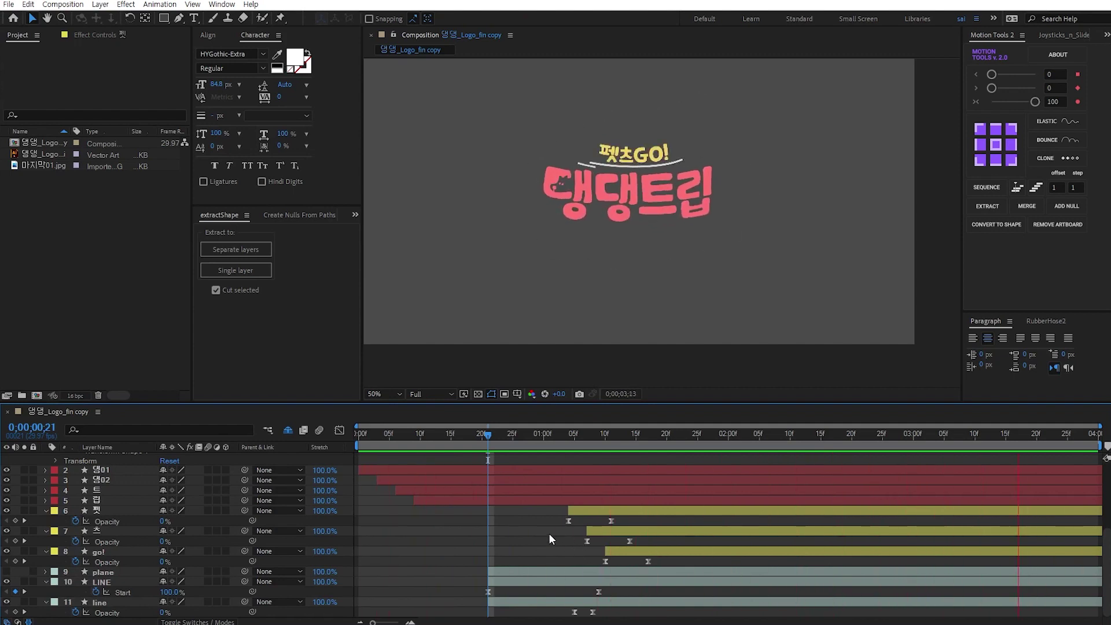
Step: Make the plane layer visible again at 0;00;00;21 and reveal its keyframed Position and Rotation
{"action": "left_click", "coordinate": [486, 434]}
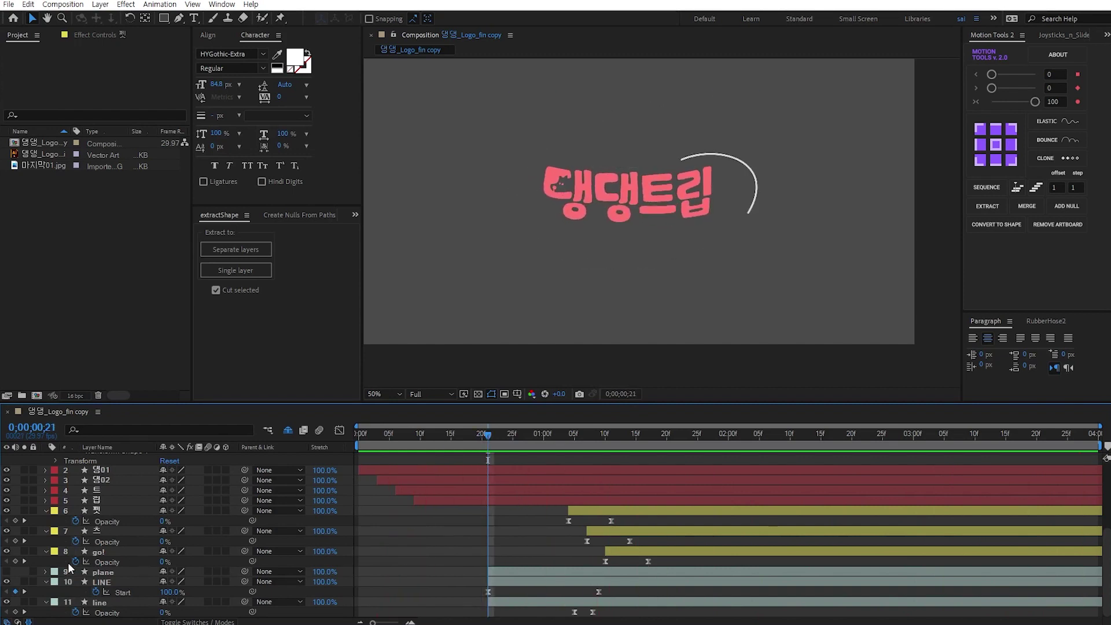
{"action": "left_click", "coordinate": [7, 572]}
{"action": "left_click", "coordinate": [102, 573]}
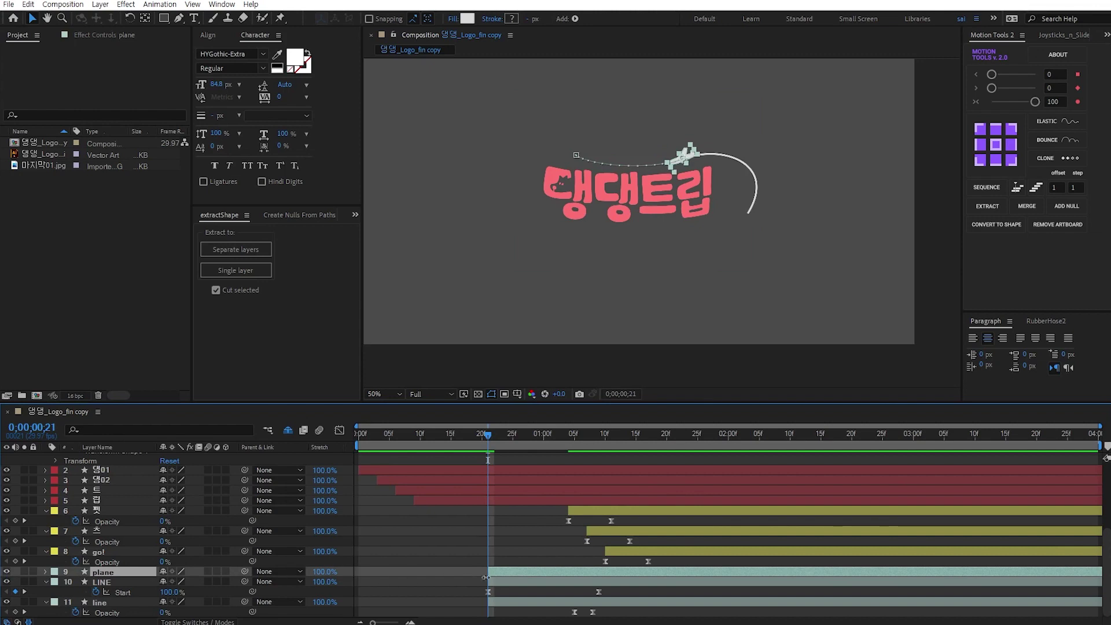
{"action": "left_click", "coordinate": [515, 553]}
{"action": "left_click", "coordinate": [502, 570]}
{"action": "key", "text": "u"}
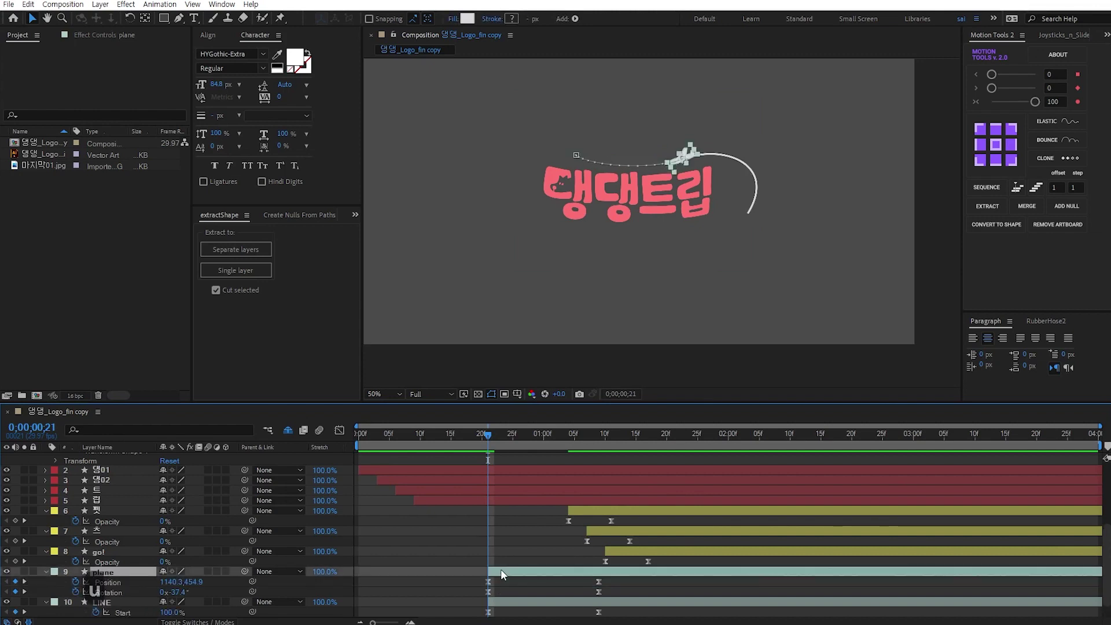
Step: Reshape the plane's Position and Rotation curves to begin abruptly and ease out gradually to their last keyframes, and preview the animation
{"action": "left_click_drag", "start_coordinate": [472, 576], "coordinate": [561, 594]}
{"action": "scroll", "coordinate": [521, 591], "scroll_direction": "down", "scroll_amount": 1}
{"action": "left_click_drag", "start_coordinate": [471, 591], "coordinate": [604, 593]}
{"action": "left_click_drag", "start_coordinate": [476, 559], "coordinate": [607, 577]}
{"action": "key", "text": "shift+F3"}
{"action": "left_click_drag", "start_coordinate": [457, 540], "coordinate": [511, 579]}
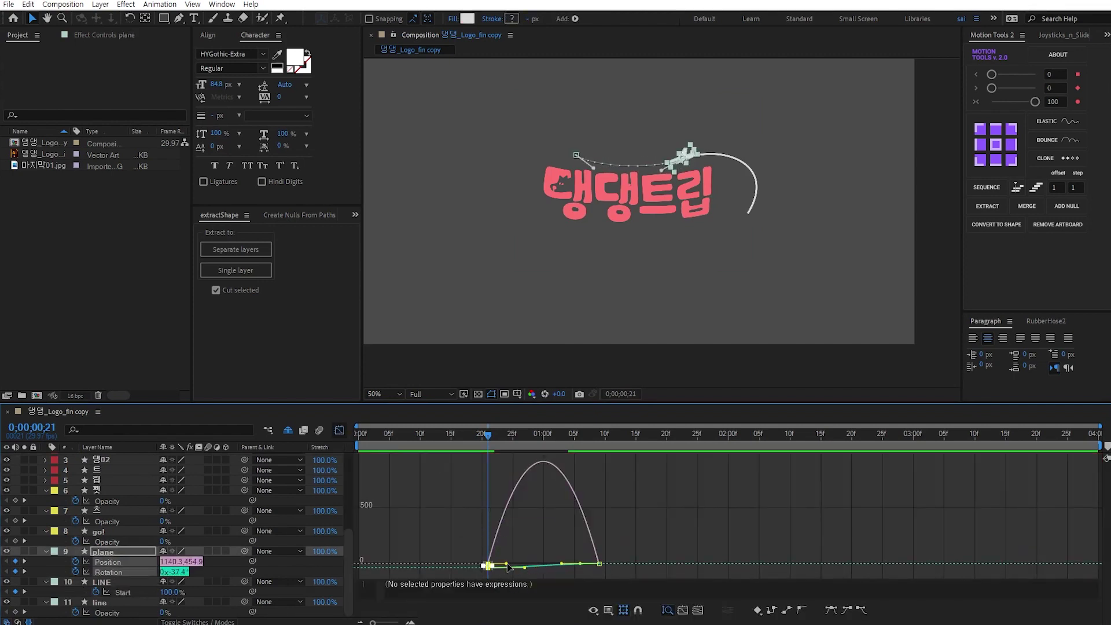
{"action": "left_click_drag", "start_coordinate": [507, 564], "coordinate": [509, 573]}
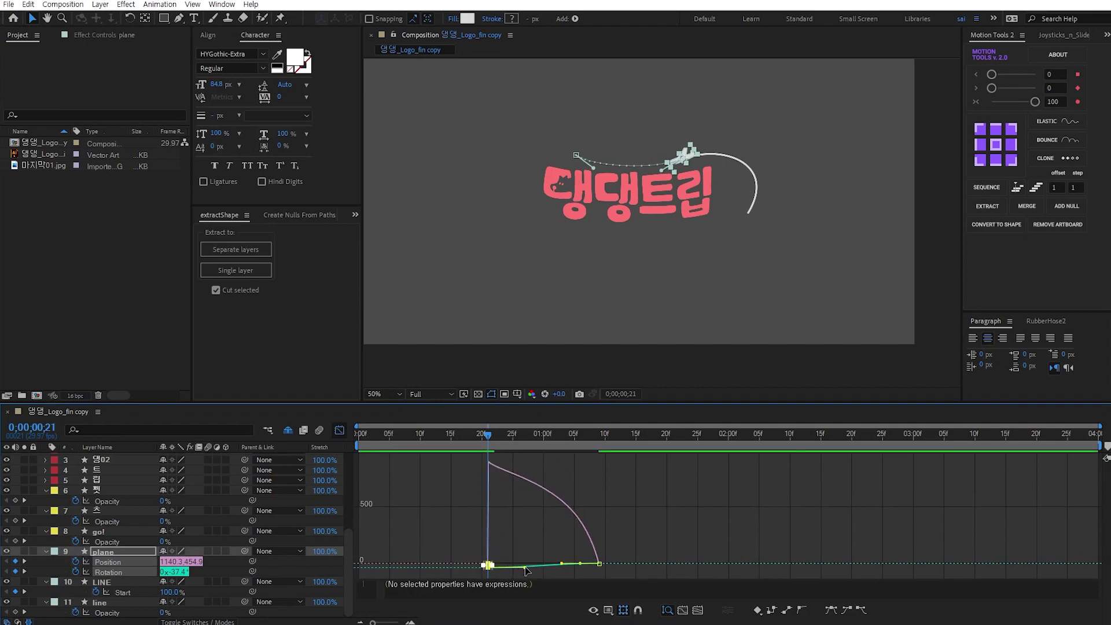
{"action": "left_click_drag", "start_coordinate": [605, 542], "coordinate": [543, 588]}
{"action": "left_click_drag", "start_coordinate": [598, 566], "coordinate": [479, 574]}
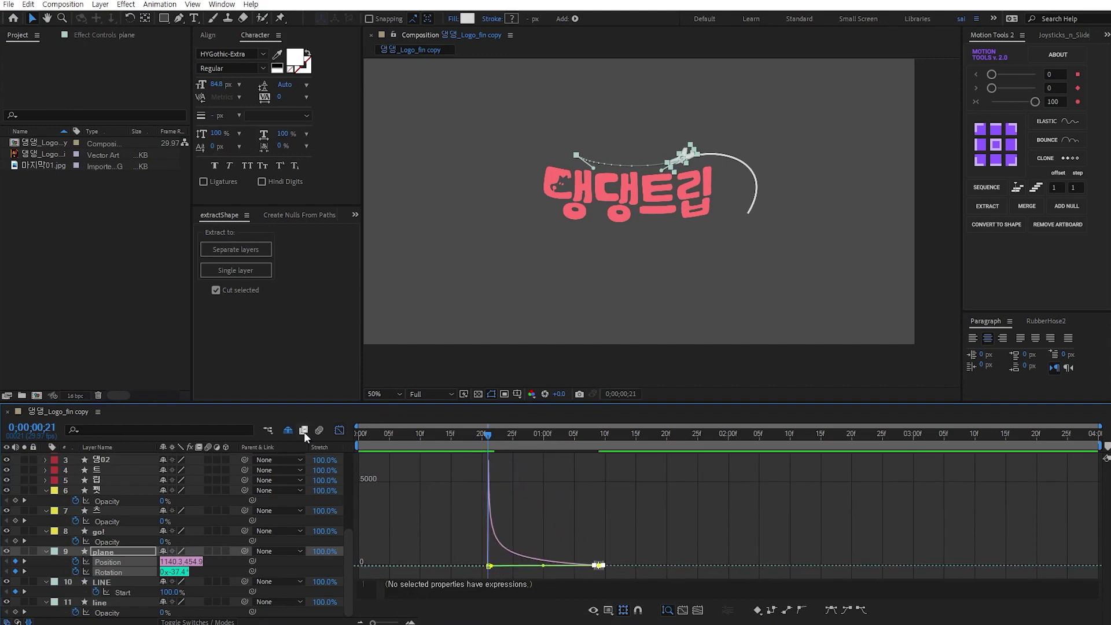
{"action": "left_click", "coordinate": [340, 430]}
{"action": "key", "text": "space"}
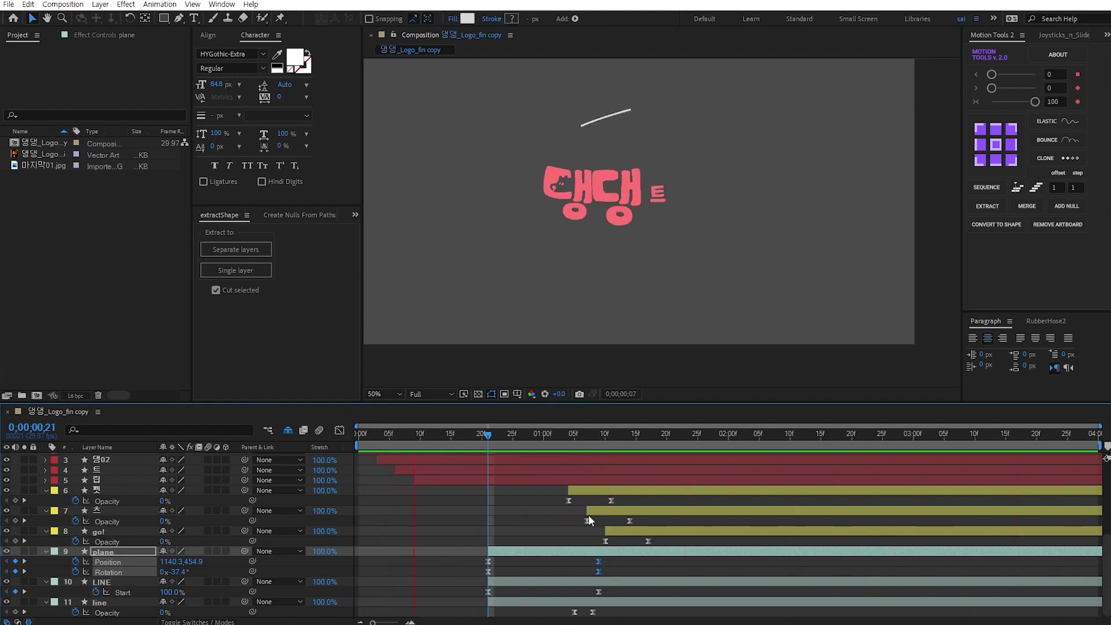
Step: Step through the animation to examine how the StartLine stroke travels along its path, ending at 0;00;00;13
{"action": "left_click", "coordinate": [465, 435]}
{"action": "scroll", "coordinate": [482, 502], "scroll_direction": "up", "scroll_amount": 3}
{"action": "scroll", "coordinate": [482, 502], "scroll_direction": "up", "scroll_amount": 2}
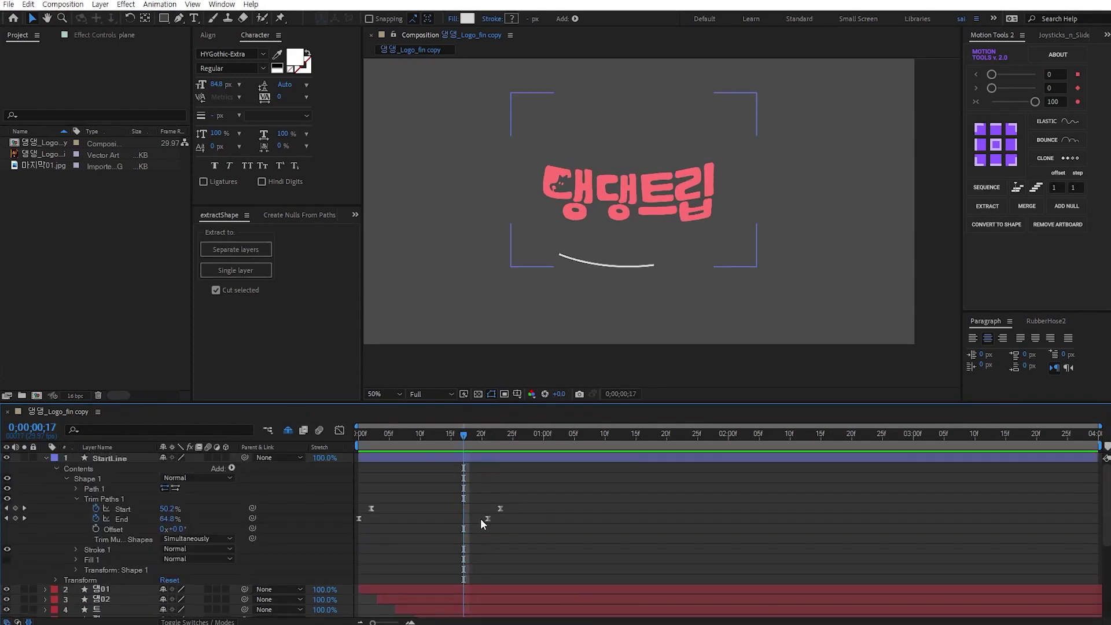
{"action": "left_click", "coordinate": [447, 456]}
{"action": "left_click_drag", "start_coordinate": [413, 434], "coordinate": [423, 484]}
{"action": "left_click", "coordinate": [435, 495]}
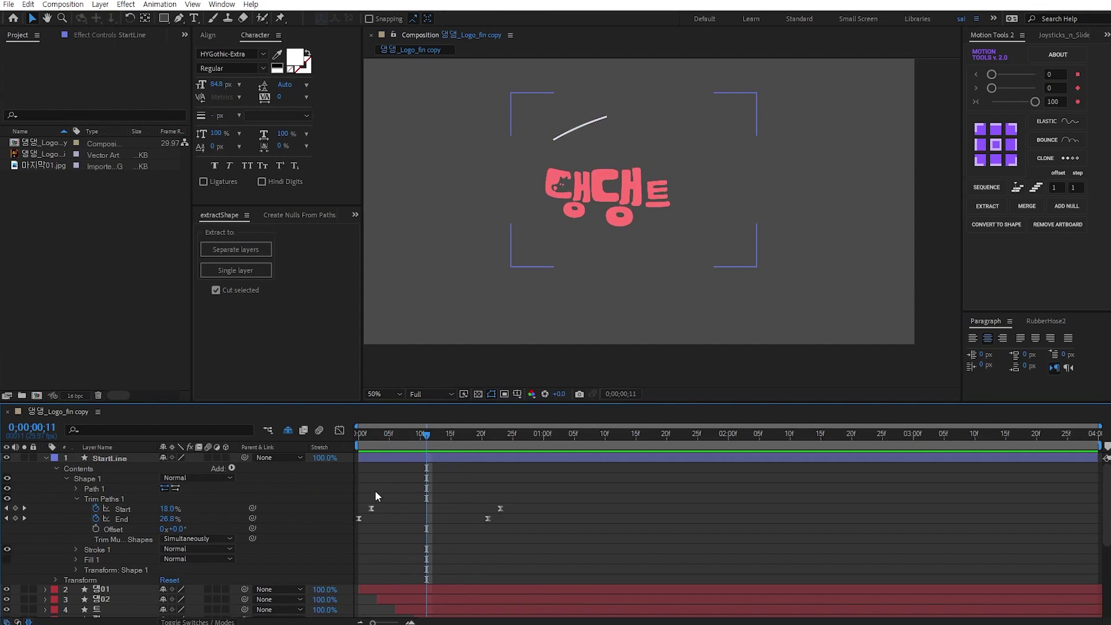
{"action": "left_click", "coordinate": [116, 455]}
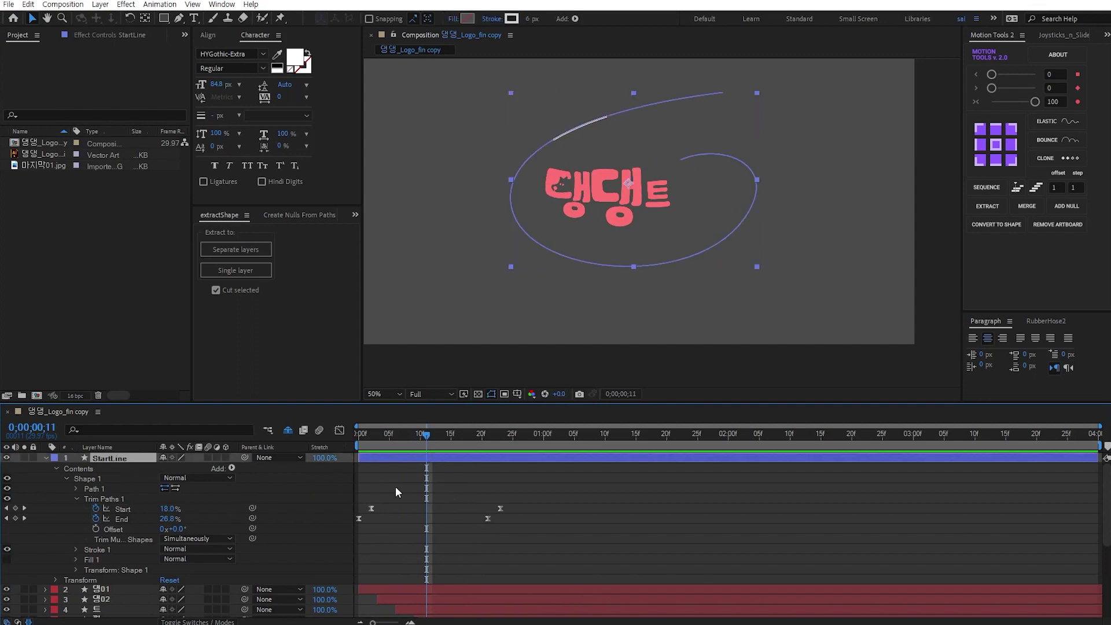
{"action": "left_click", "coordinate": [561, 434]}
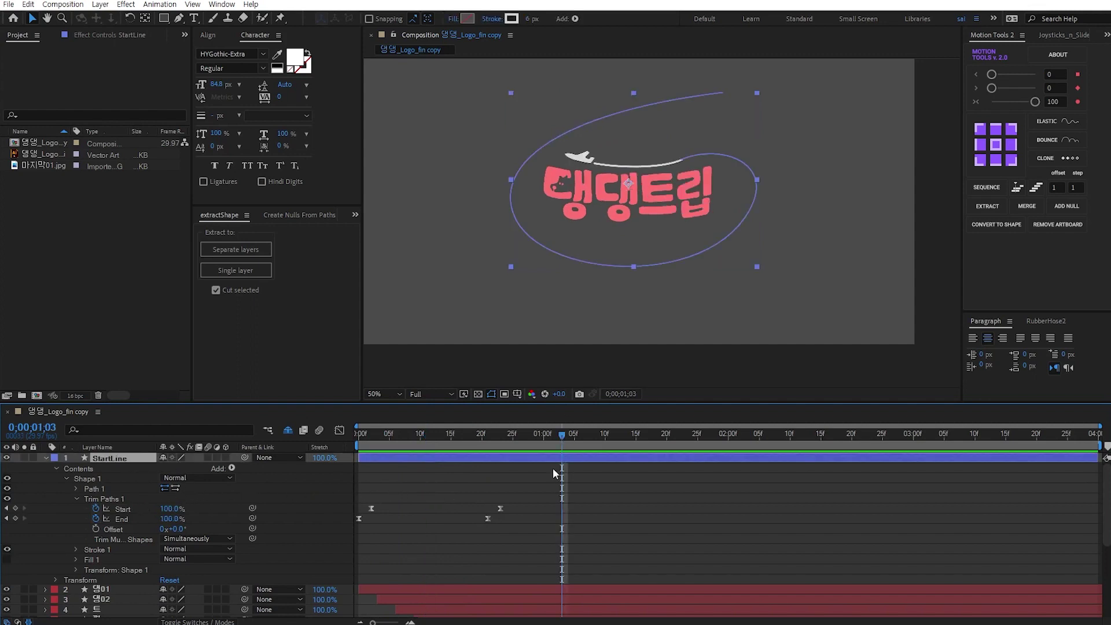
{"action": "left_click", "coordinate": [438, 434]}
{"action": "left_click", "coordinate": [425, 482]}
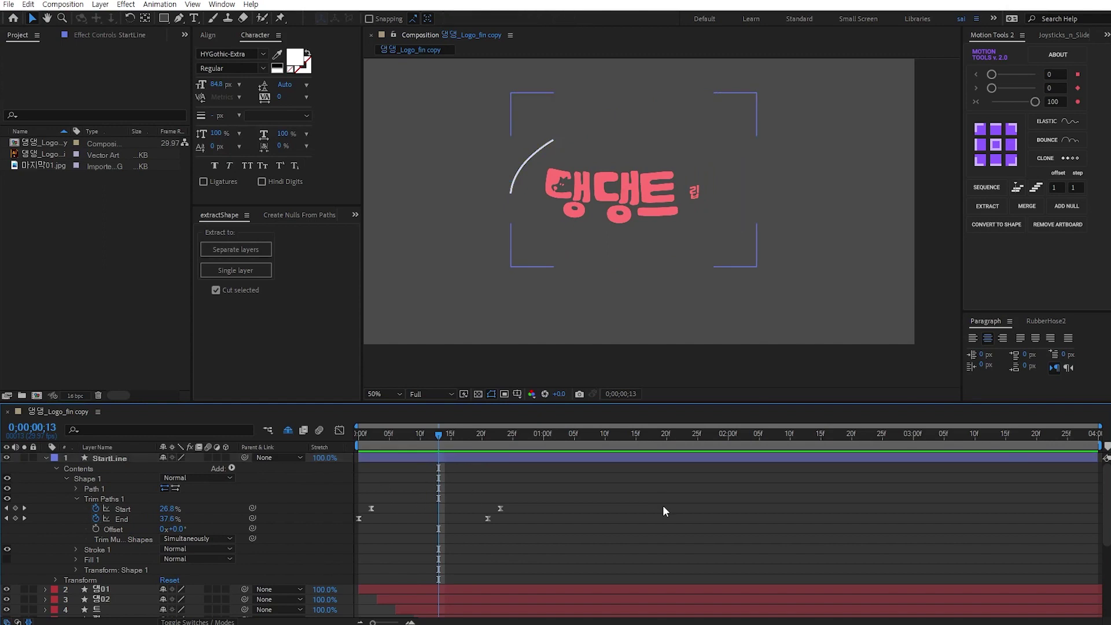
Step: Expand Stroke 1 of the StartLine layer and set its Stroke Width to 55
{"action": "left_click", "coordinate": [113, 458]}
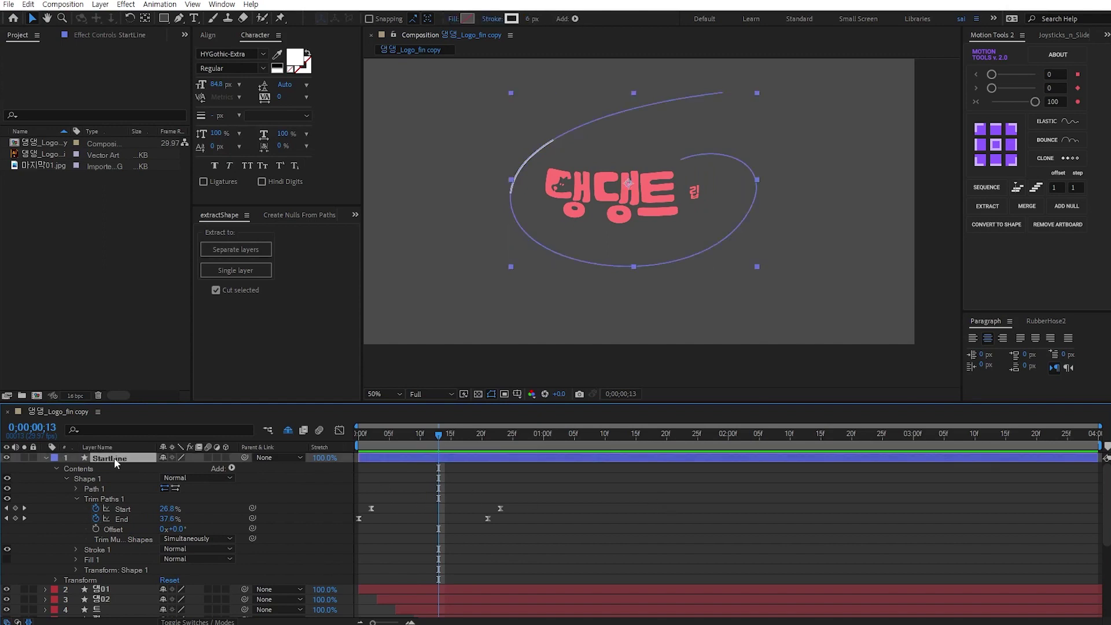
{"action": "left_click", "coordinate": [76, 499]}
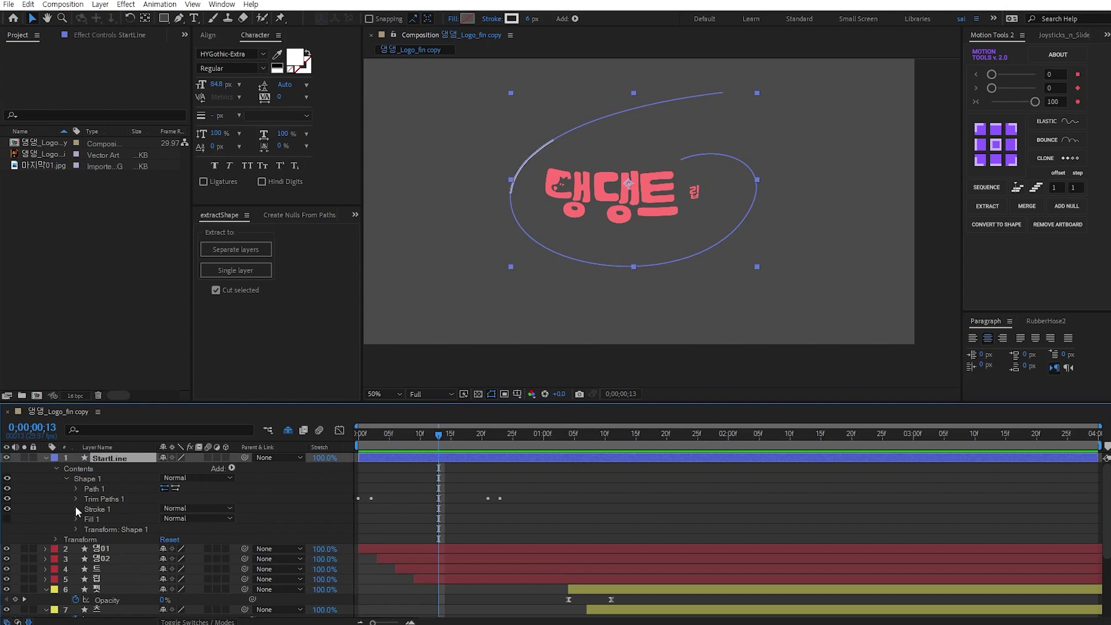
{"action": "left_click", "coordinate": [76, 508]}
{"action": "scroll", "coordinate": [123, 570], "scroll_direction": "down", "scroll_amount": 1}
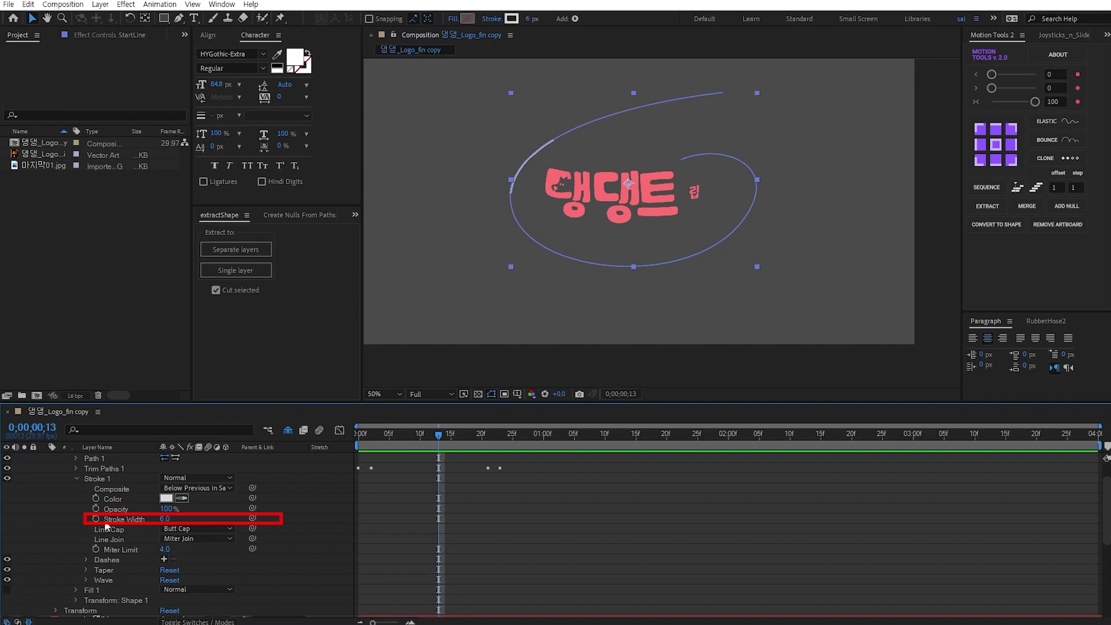
{"action": "left_click_drag", "start_coordinate": [165, 523], "coordinate": [194, 524]}
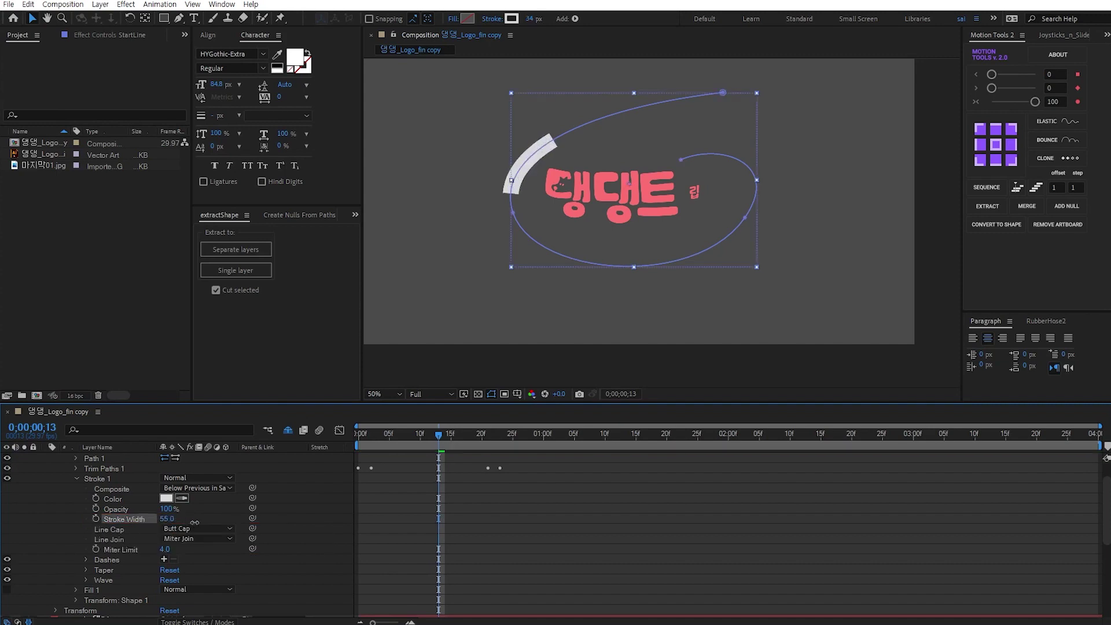
Step: Taper the StartLine stroke at both ends, with Start Length and End Length each at 42%
{"action": "left_click", "coordinate": [85, 569]}
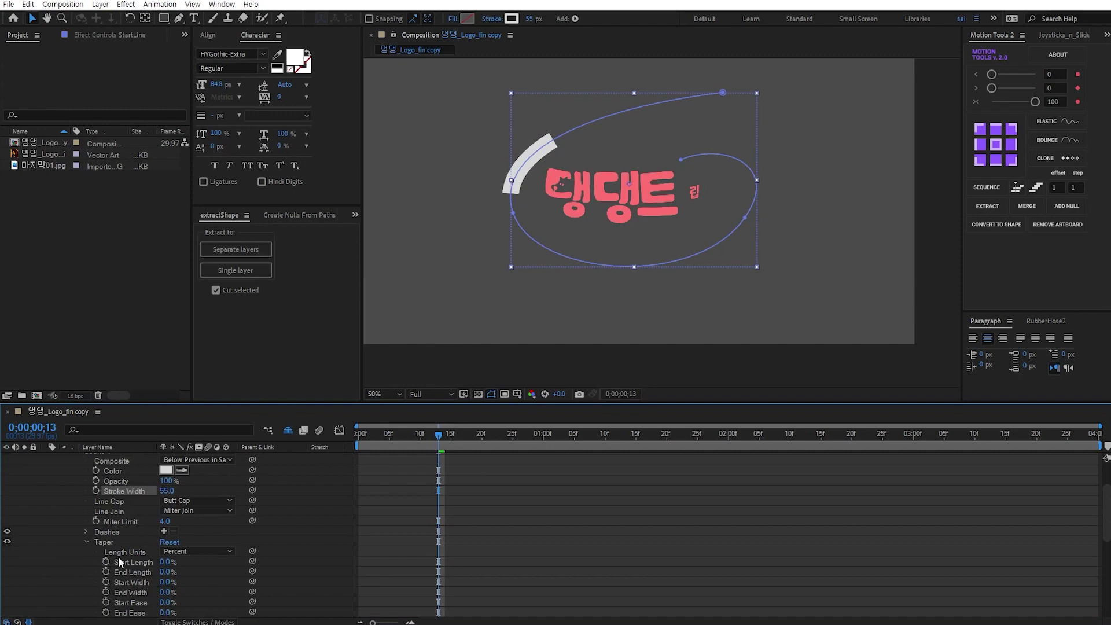
{"action": "left_click", "coordinate": [131, 544]}
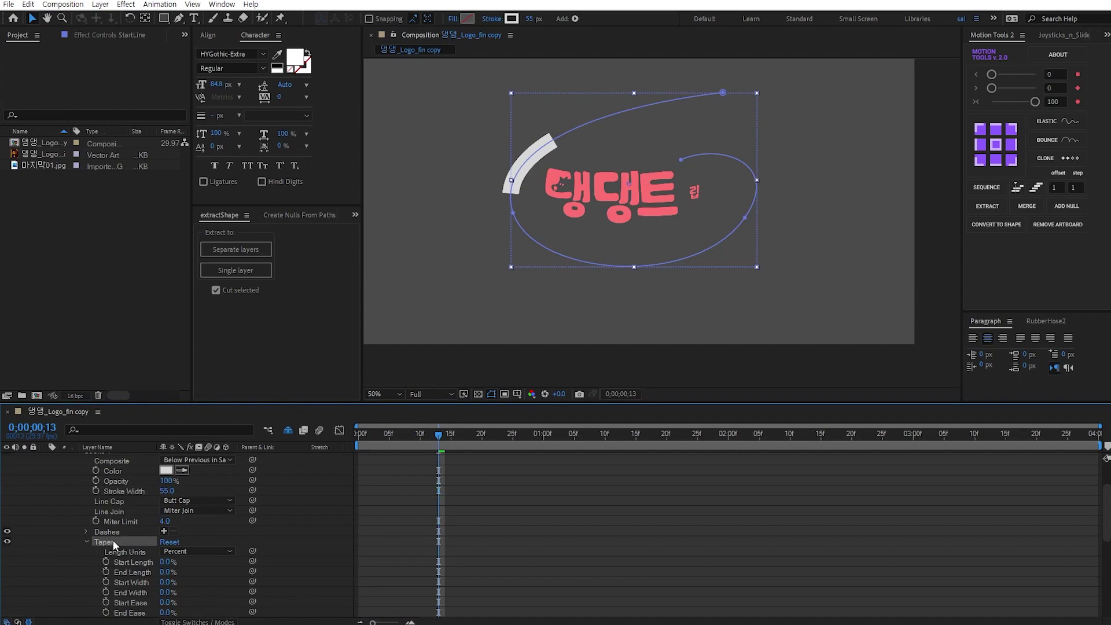
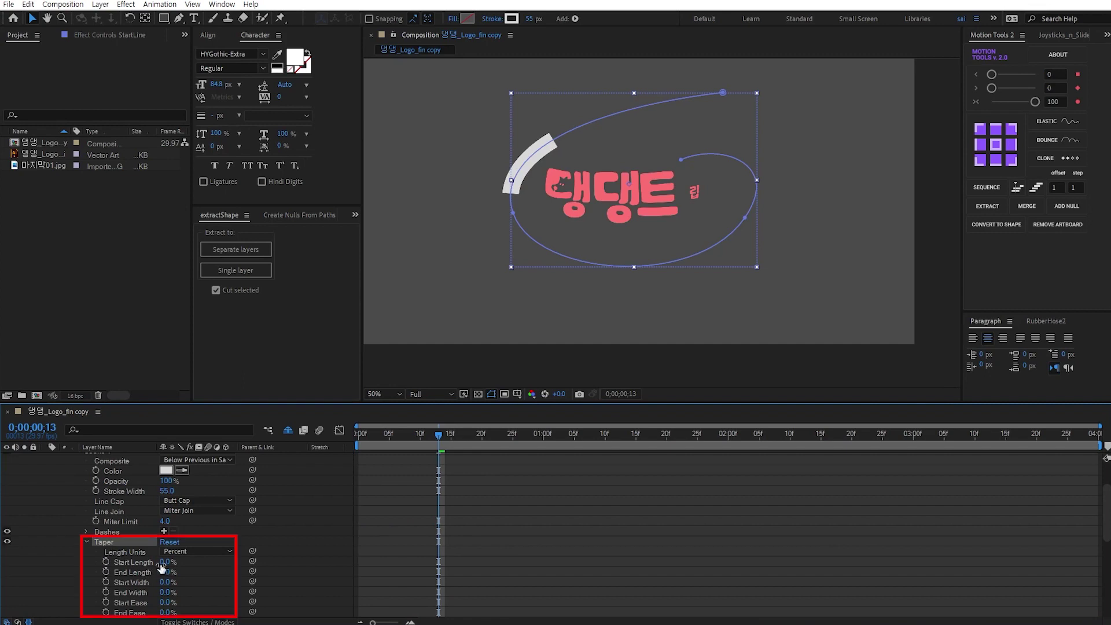
{"action": "left_click", "coordinate": [166, 562]}
{"action": "type", "text": "45"}
{"action": "key", "text": "Return"}
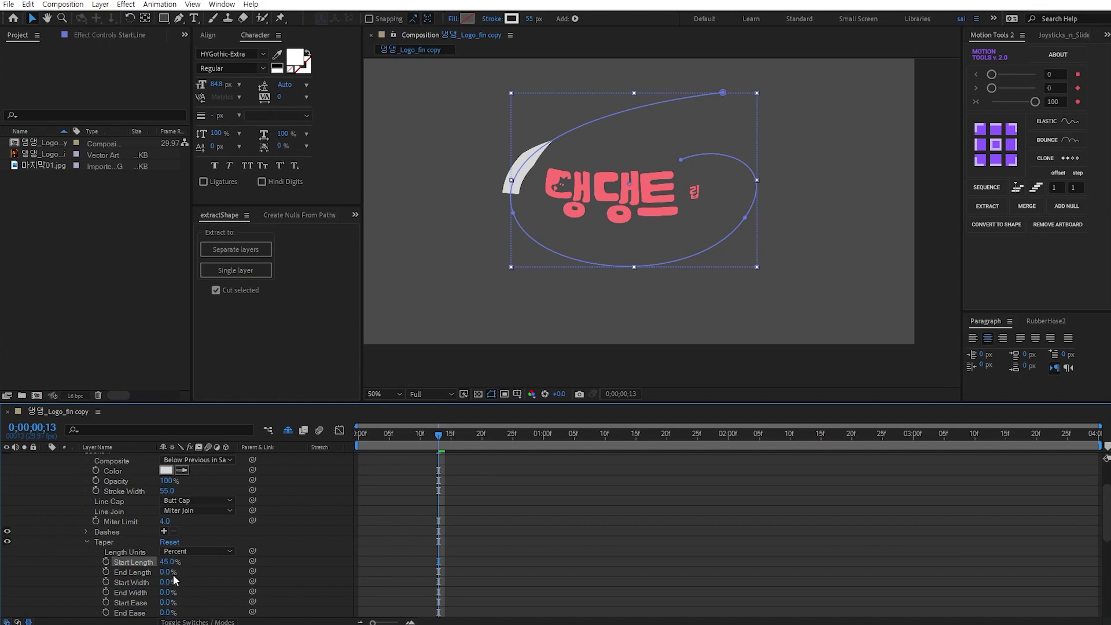
{"action": "left_click_drag", "start_coordinate": [166, 572], "coordinate": [188, 572]}
{"action": "left_click", "coordinate": [166, 561]}
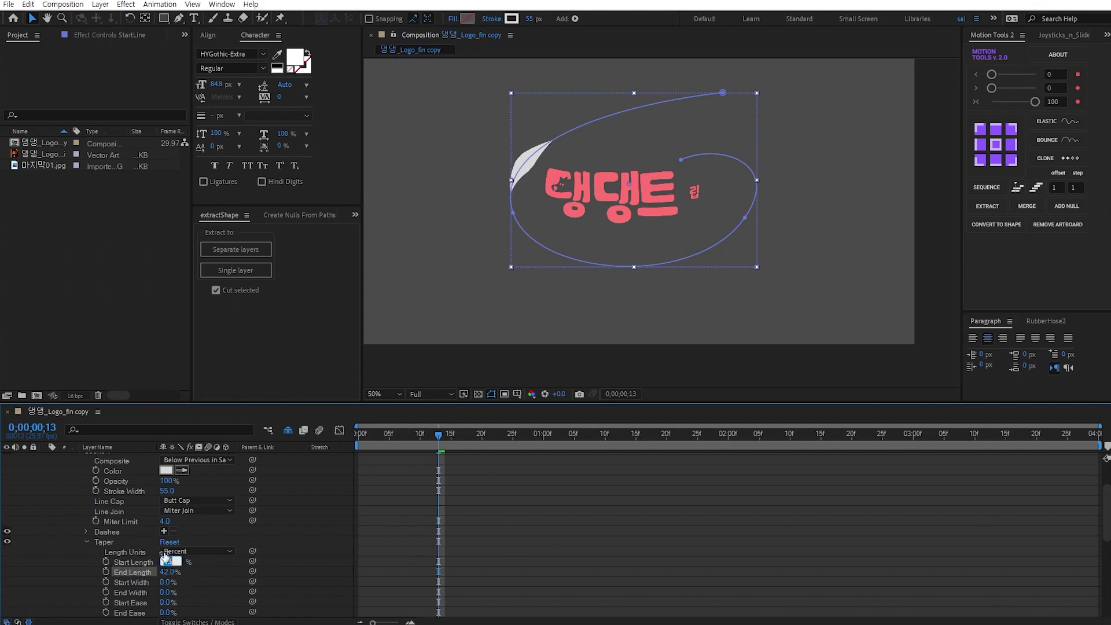
{"action": "type", "text": "42"}
{"action": "key", "text": "Return"}
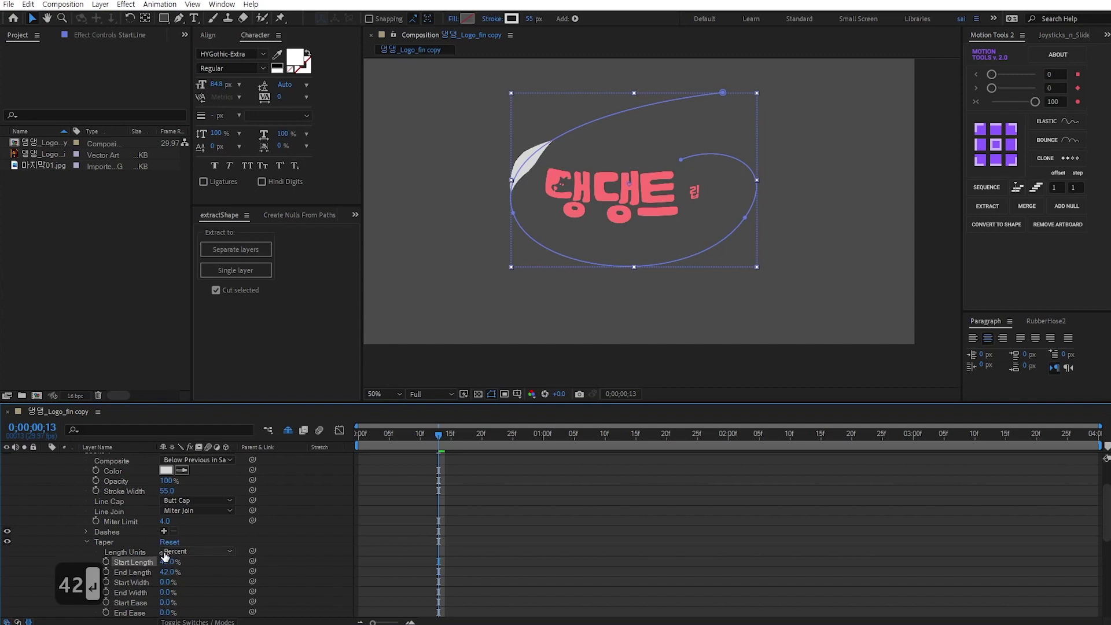
Step: Lengthen the StartLine stroke by moving its Trim Paths Start keyframes to 0;00;00;05 and 0;00;00;27
{"action": "scroll", "coordinate": [408, 516], "scroll_direction": "up", "scroll_amount": 2}
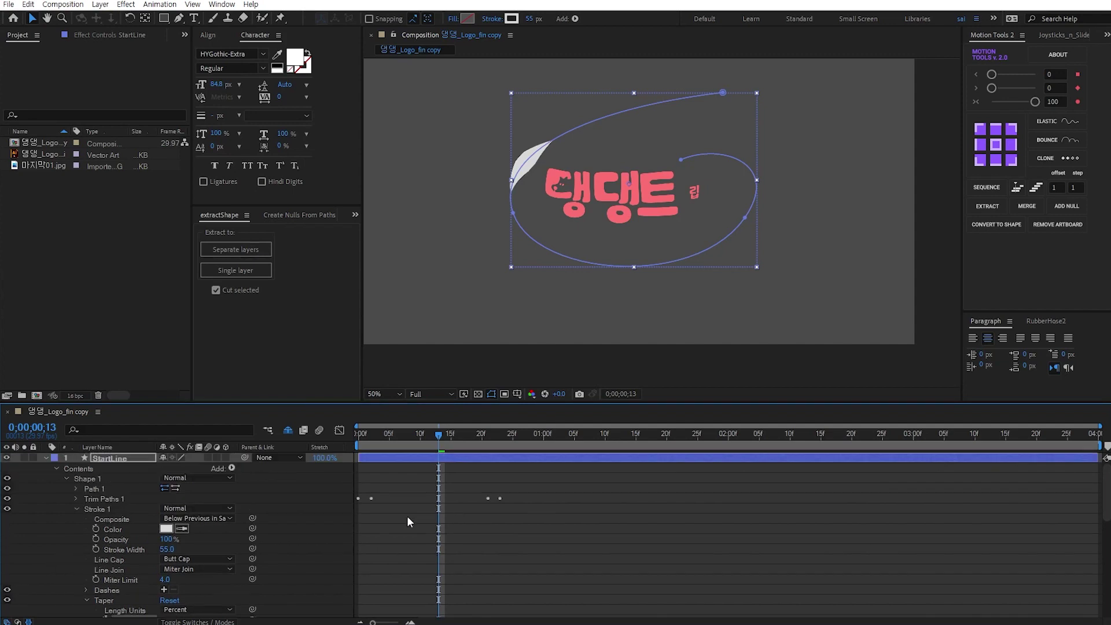
{"action": "scroll", "coordinate": [137, 558], "scroll_direction": "down", "scroll_amount": 1}
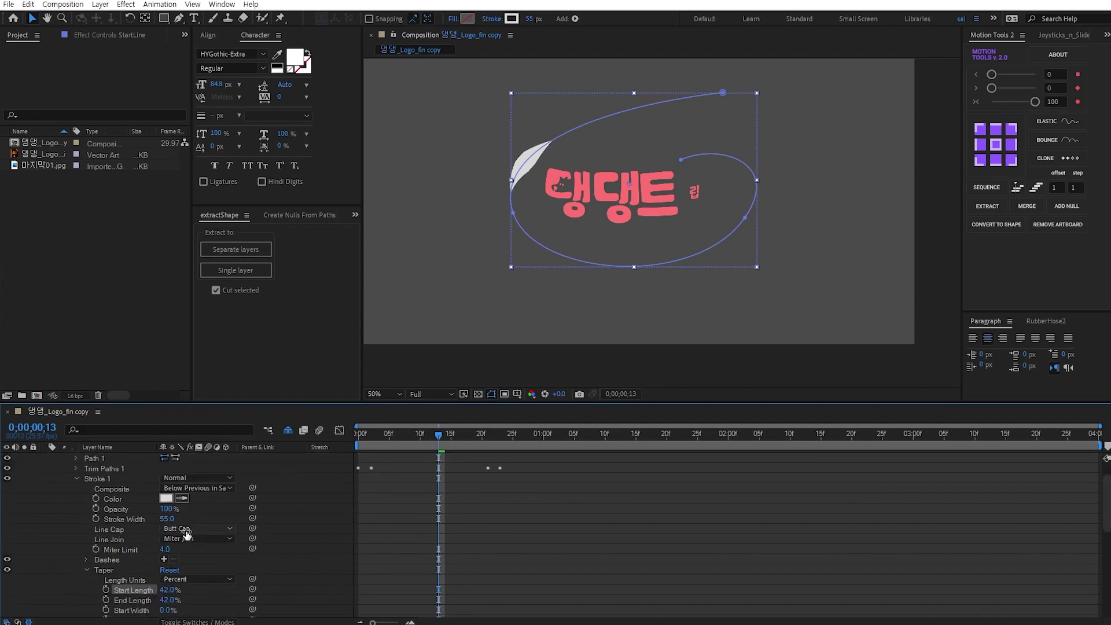
{"action": "scroll", "coordinate": [408, 530], "scroll_direction": "up", "scroll_amount": 1}
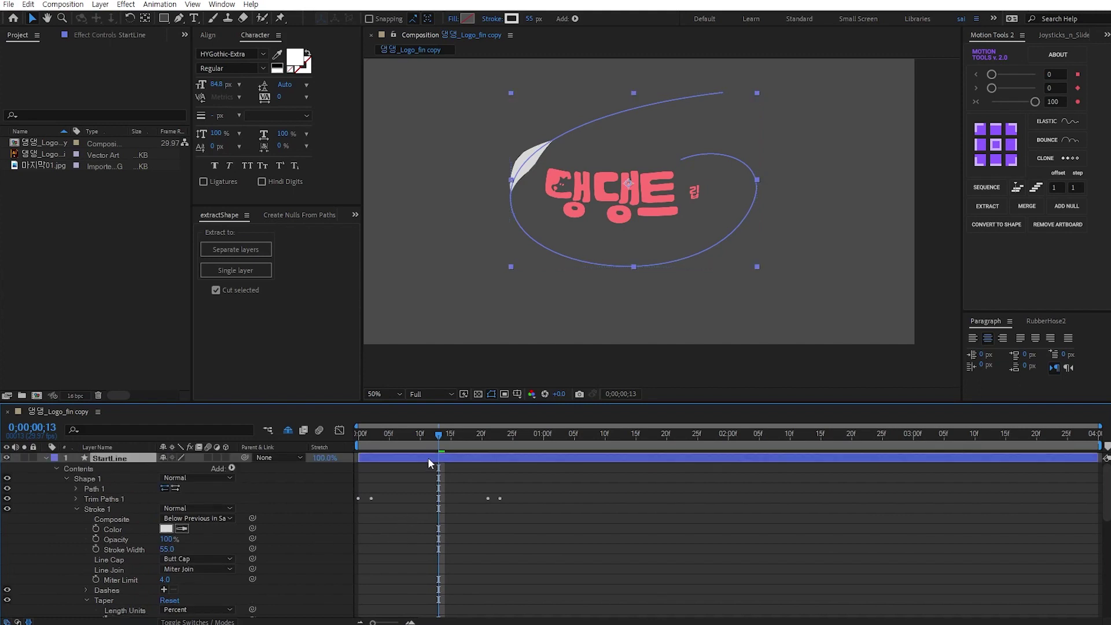
{"action": "key", "text": "u"}
{"action": "left_click_drag", "start_coordinate": [371, 467], "coordinate": [390, 469]}
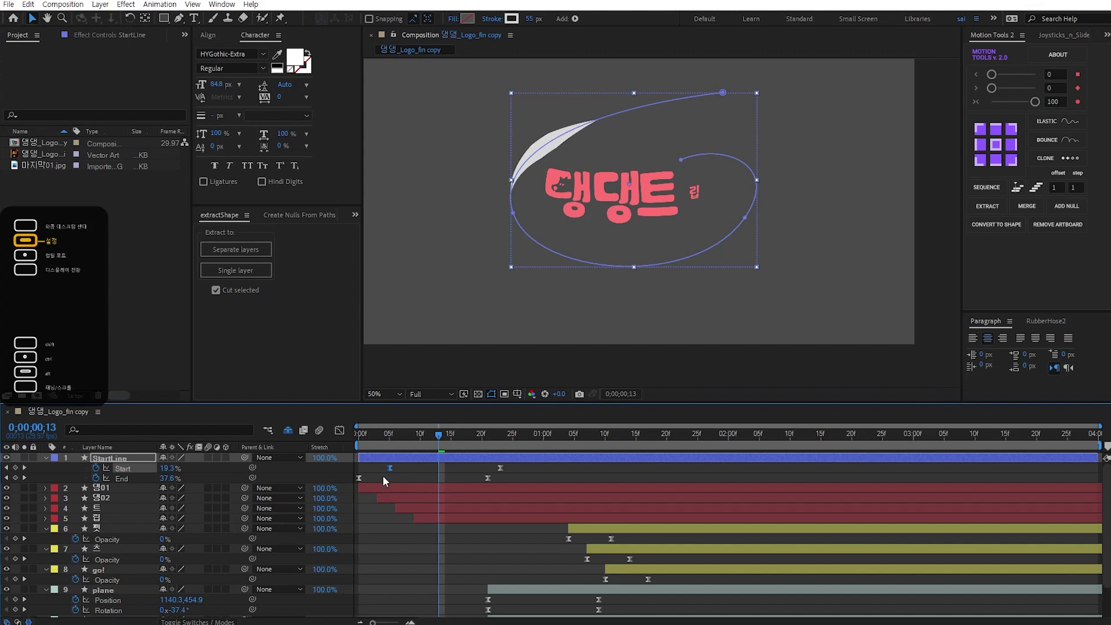
{"action": "left_click_drag", "start_coordinate": [500, 466], "coordinate": [521, 469]}
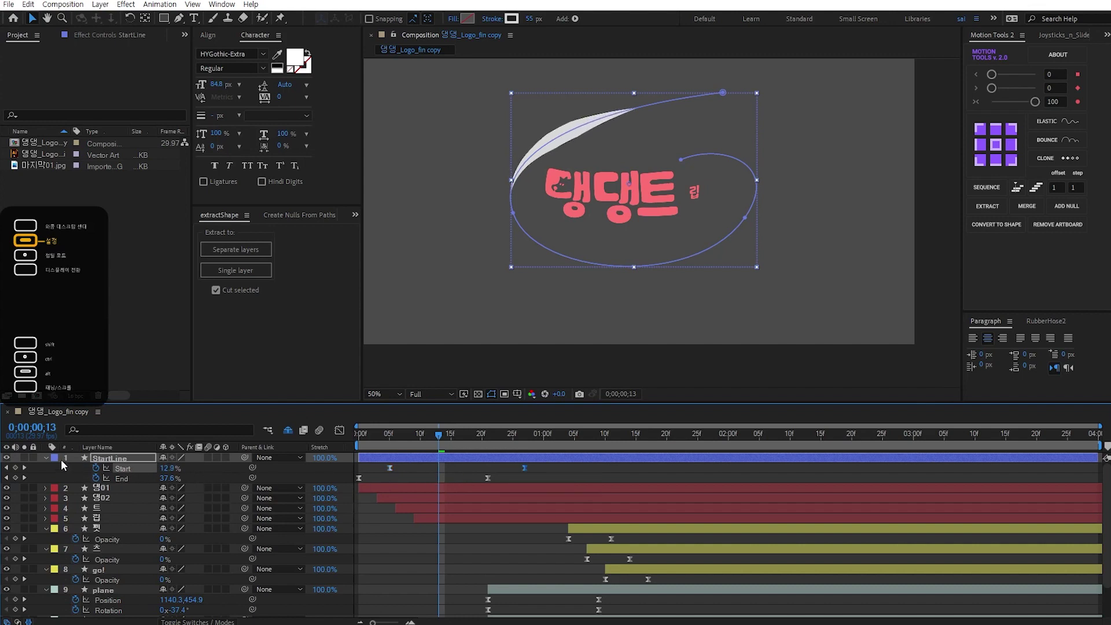
Step: Reduce the Stroke Width of StartLine's Stroke 1 to 32
{"action": "left_click", "coordinate": [45, 457]}
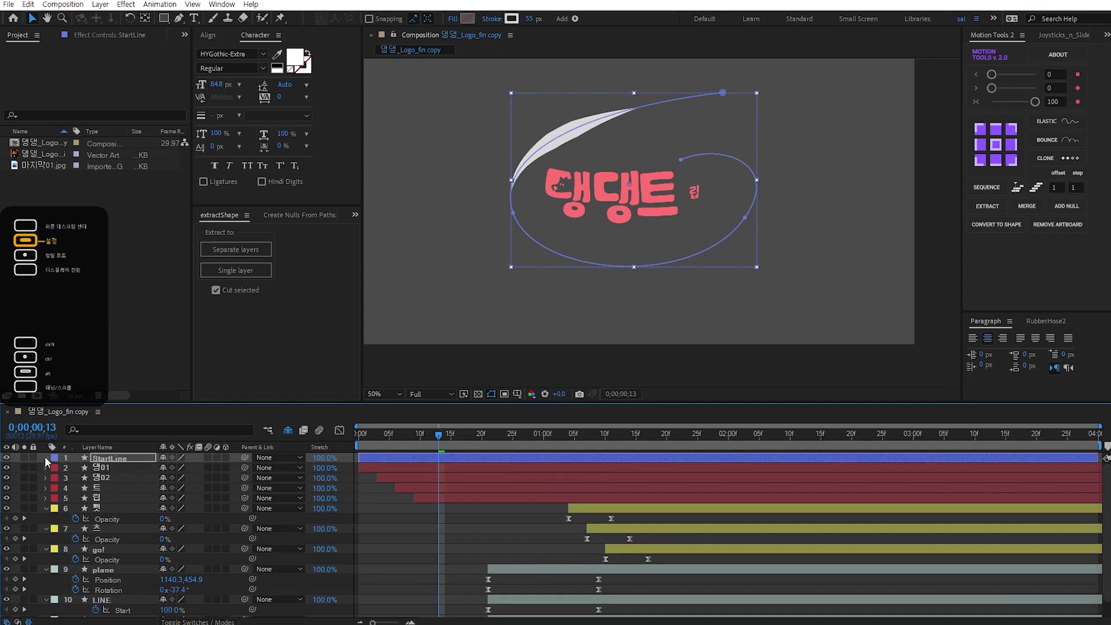
{"action": "left_click", "coordinate": [45, 457]}
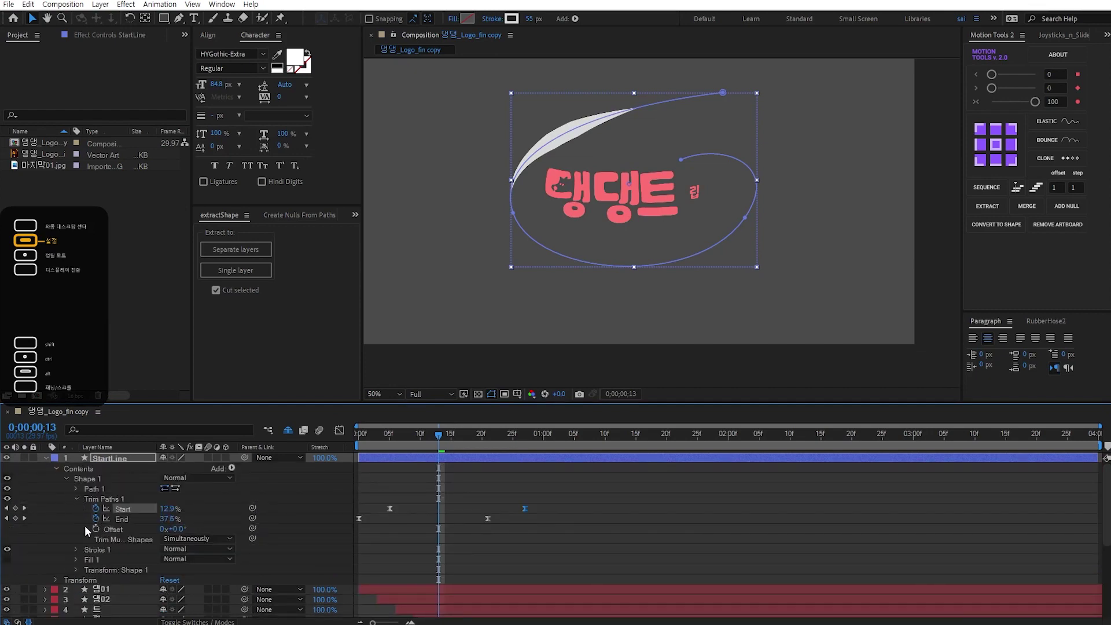
{"action": "left_click", "coordinate": [77, 549]}
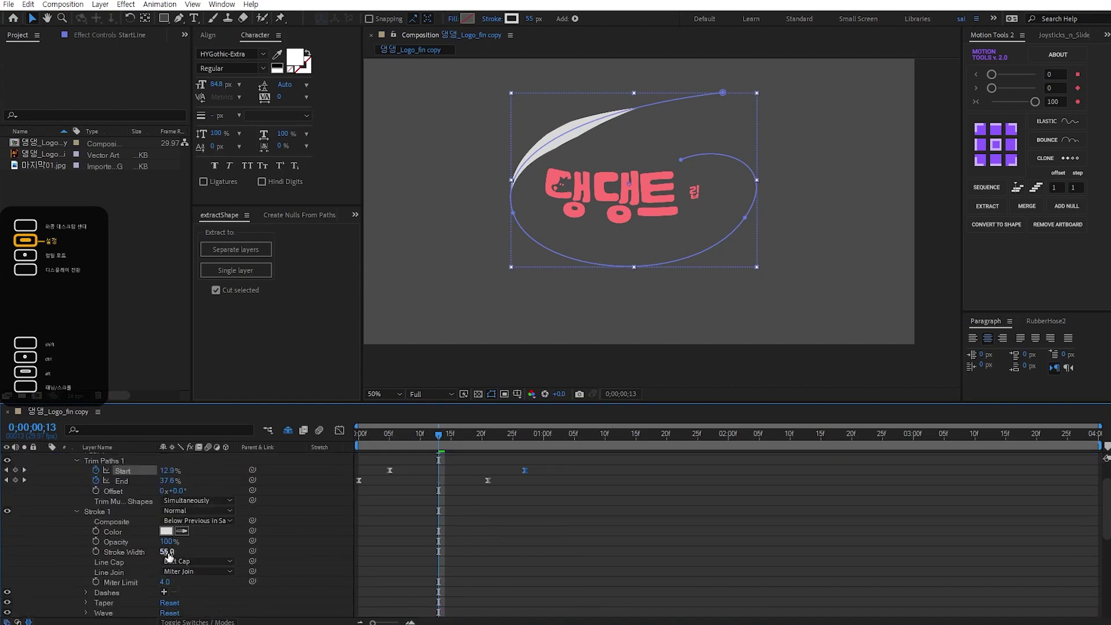
{"action": "left_click_drag", "start_coordinate": [166, 551], "coordinate": [137, 551]}
{"action": "left_click", "coordinate": [400, 541]}
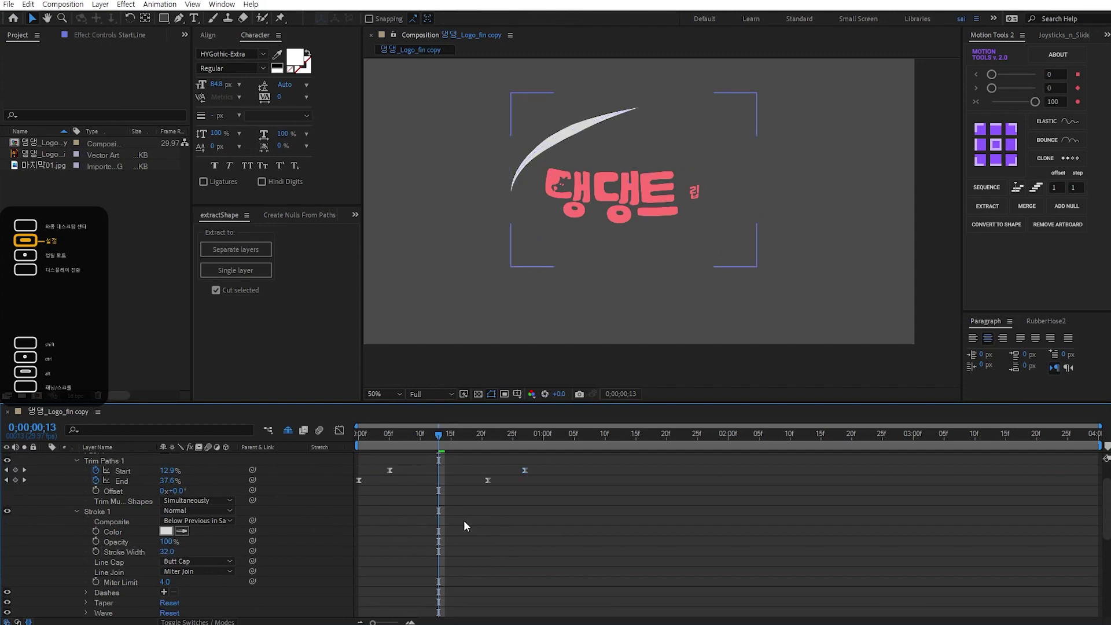
Step: Preview the animation from the start and add a Stroke Width keyframe to StartLine's Stroke 1 at 0;00;00;21
{"action": "left_click_drag", "start_coordinate": [387, 432], "coordinate": [334, 432]}
{"action": "key", "text": "space"}
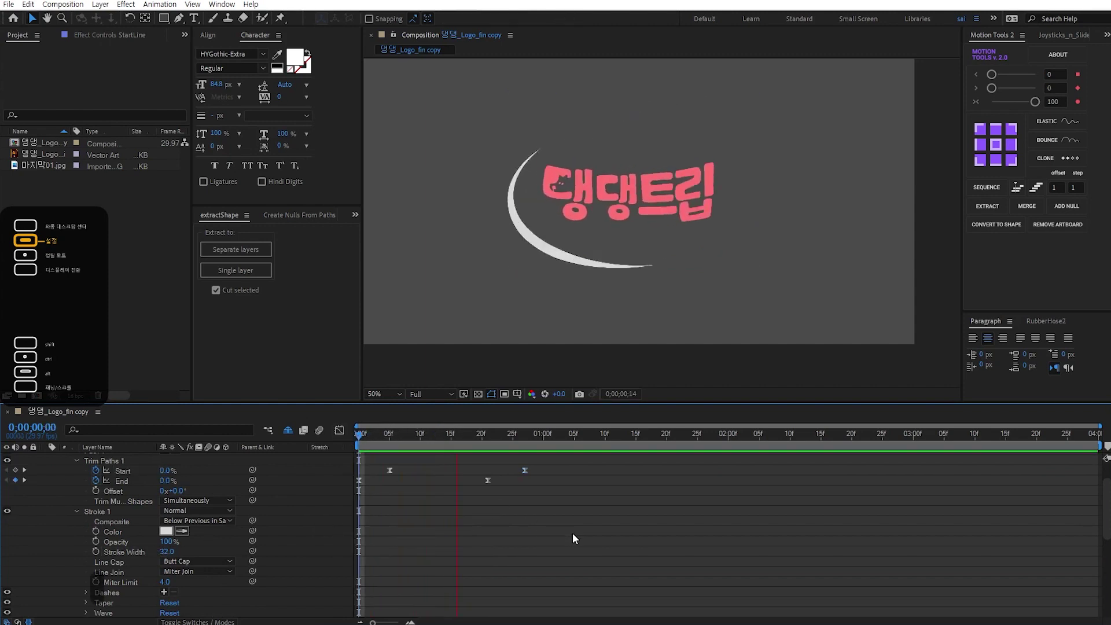
{"action": "left_click_drag", "start_coordinate": [384, 436], "coordinate": [488, 439]}
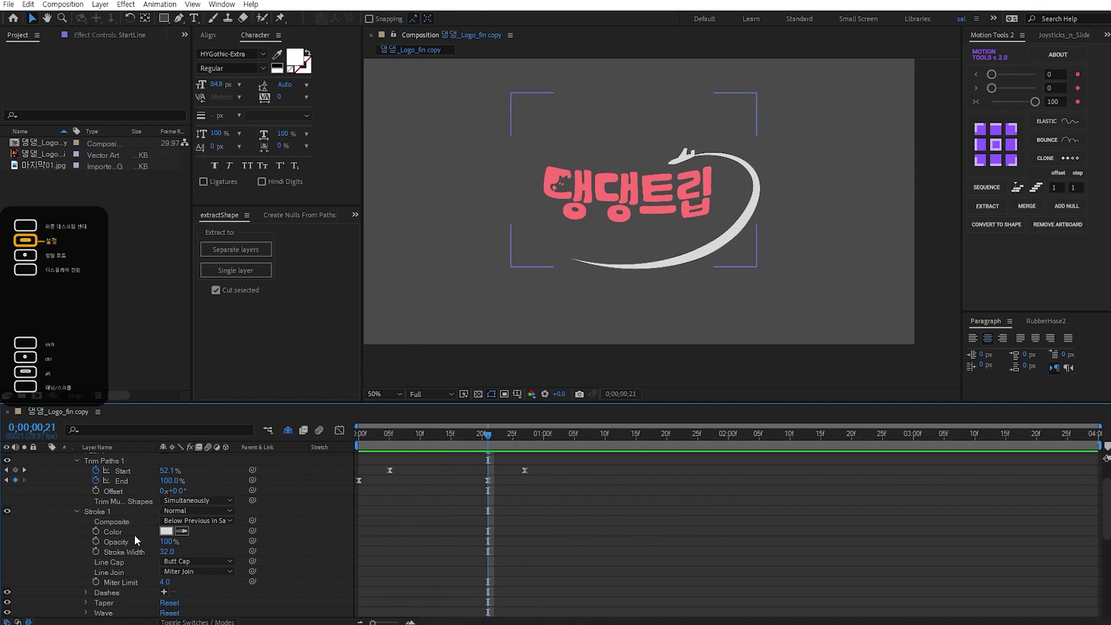
{"action": "scroll", "coordinate": [121, 573], "scroll_direction": "up", "scroll_amount": 3}
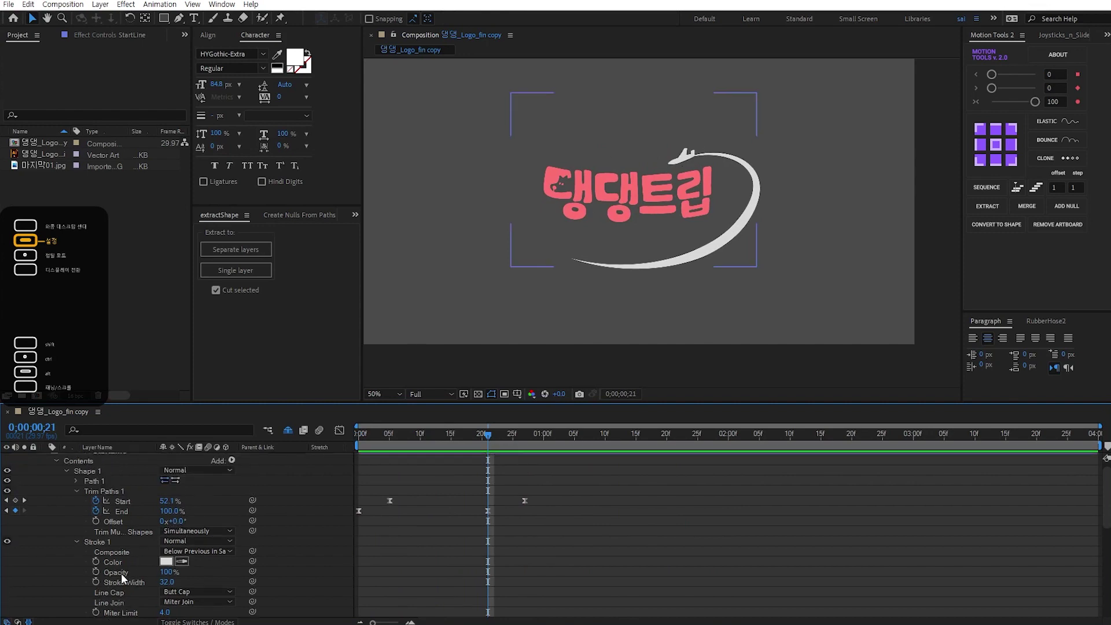
{"action": "scroll", "coordinate": [91, 524], "scroll_direction": "down", "scroll_amount": 3}
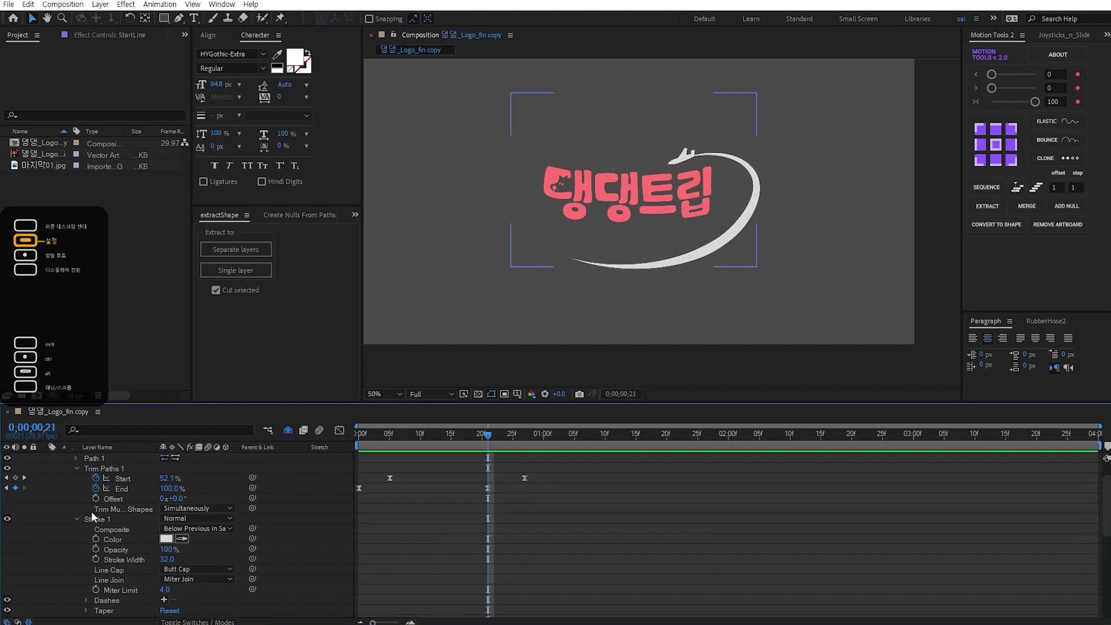
{"action": "left_click", "coordinate": [95, 558]}
{"action": "scroll", "coordinate": [102, 558], "scroll_direction": "down", "scroll_amount": 5}
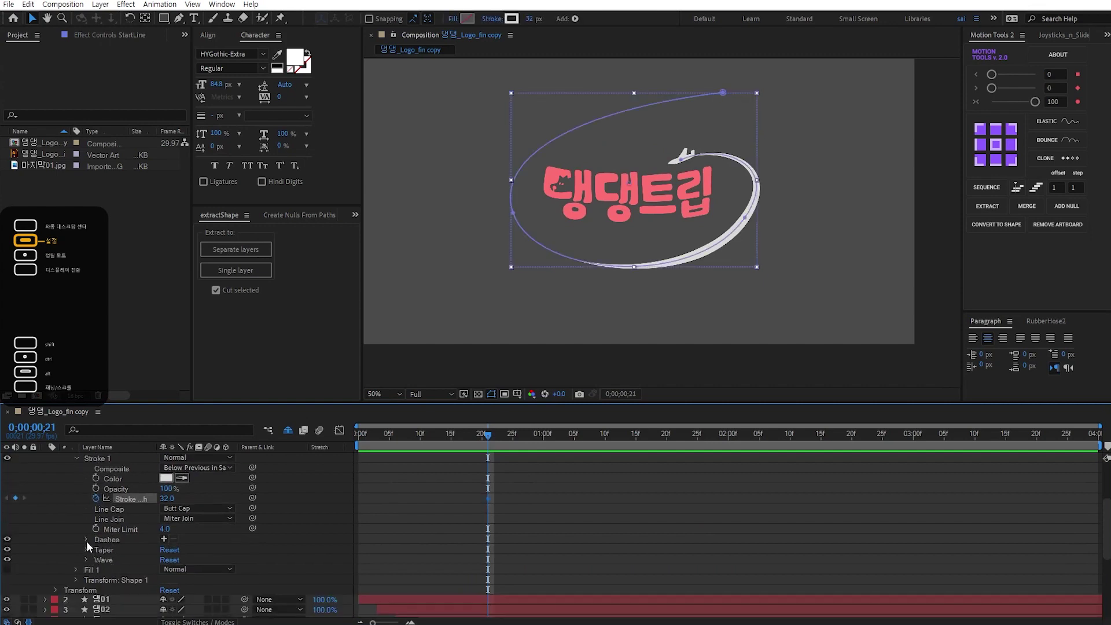
Step: Expand Stroke 1's Taper settings and add Start Length and End Length keyframes at 0;00;00;21
{"action": "left_click", "coordinate": [85, 549]}
{"action": "left_click", "coordinate": [105, 562]}
{"action": "left_click", "coordinate": [105, 571]}
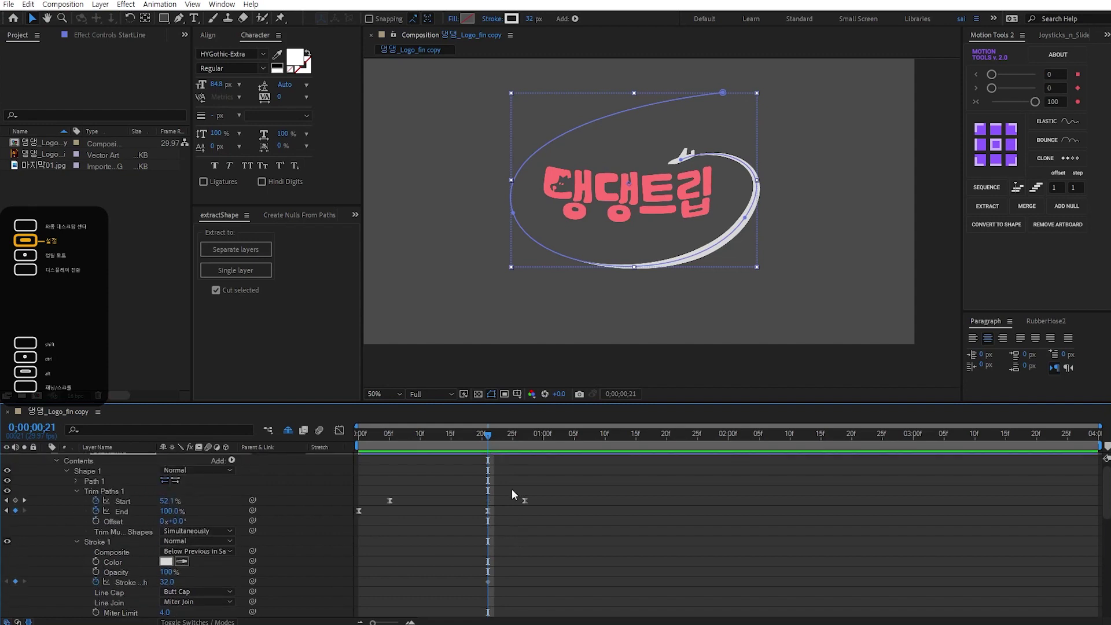
Step: Set StartLine's Stroke Width to 6 at 0;00;00;24
{"action": "left_click", "coordinate": [506, 437]}
{"action": "scroll", "coordinate": [467, 519], "scroll_direction": "up", "scroll_amount": 3}
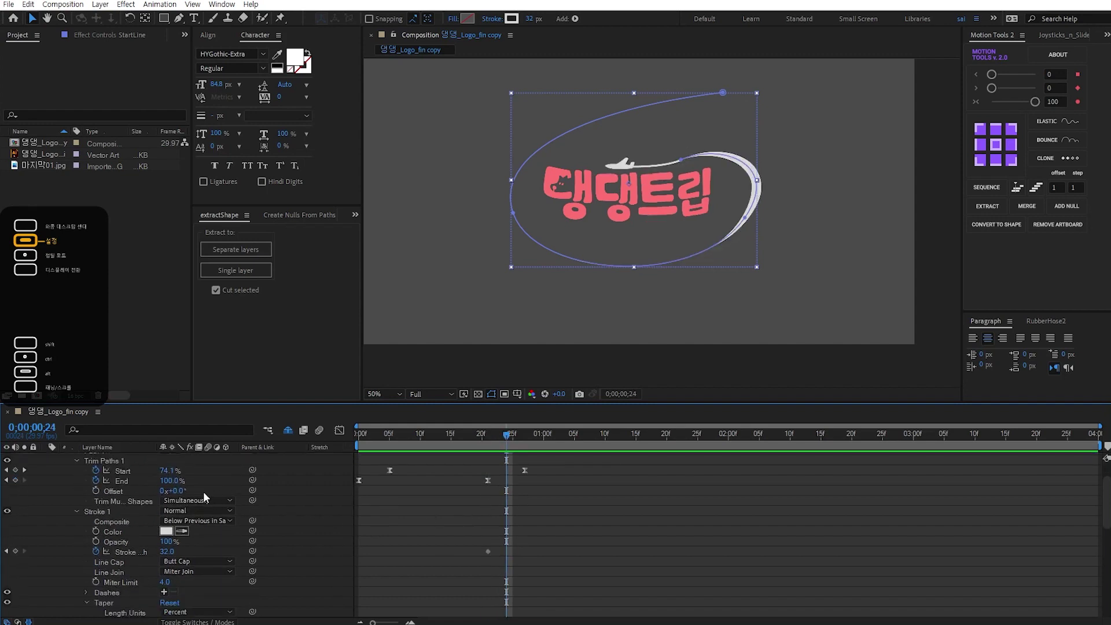
{"action": "left_click", "coordinate": [168, 551]}
{"action": "type", "text": "6"}
{"action": "key", "text": "Return"}
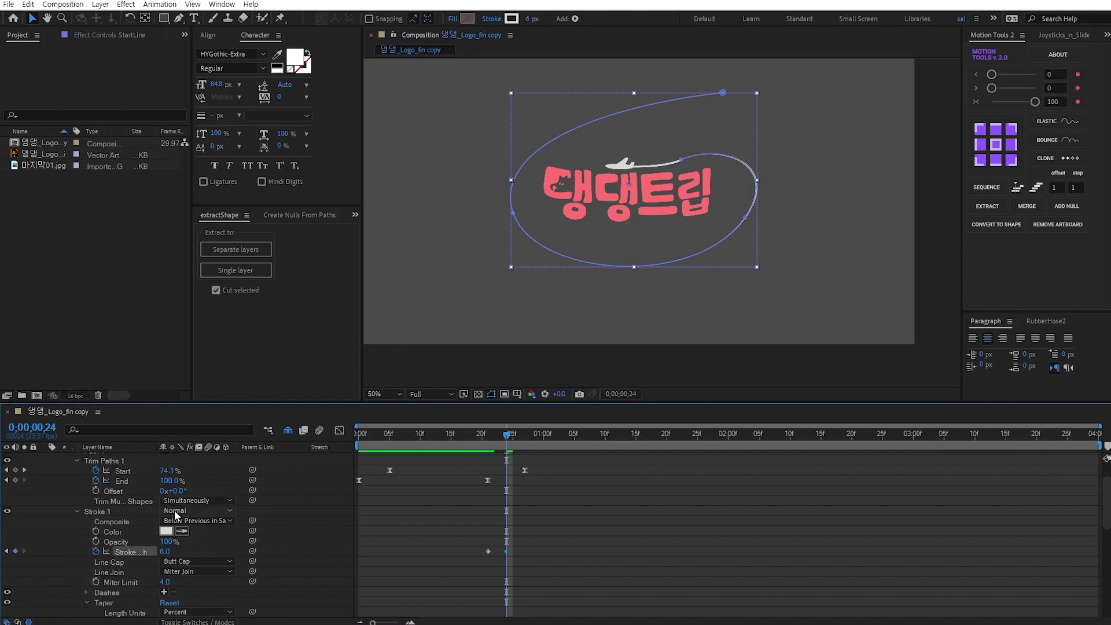
Step: Set the Taper Start Length and End Length of StartLine to 0% at 0;00;00;24
{"action": "scroll", "coordinate": [174, 521], "scroll_direction": "down", "scroll_amount": 3}
{"action": "left_click", "coordinate": [167, 531]}
{"action": "type", "text": "0"}
{"action": "key", "text": "Return"}
{"action": "key", "text": "Tab"}
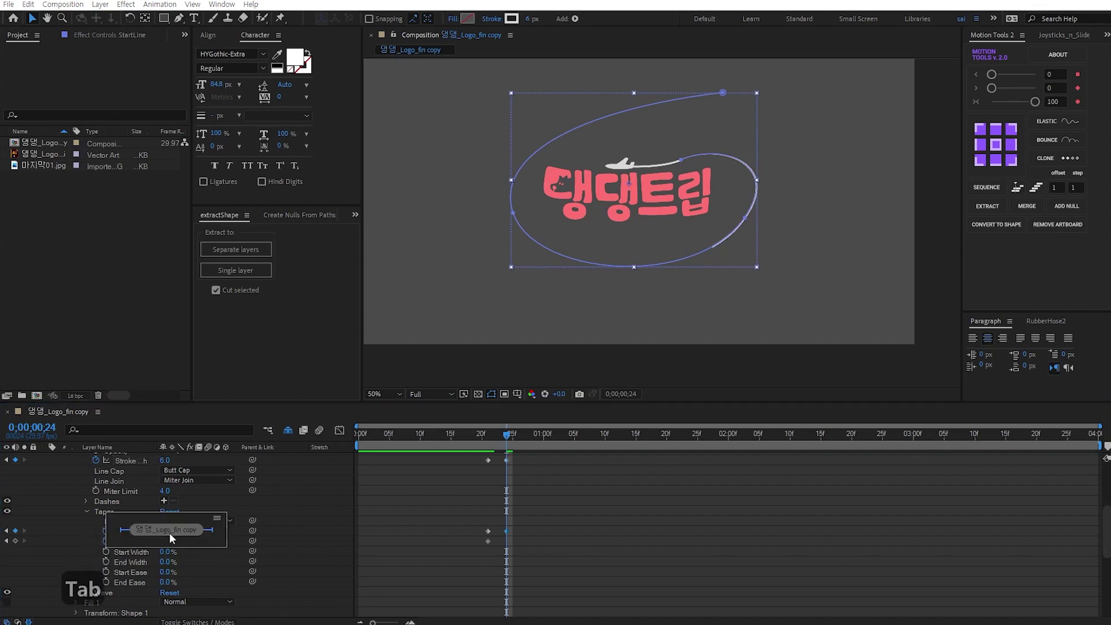
{"action": "type", "text": "0"}
{"action": "key", "text": "Return"}
Step: Scrub from 0;00;00;21 to 0;00;00;23 to check how StartLine thins into the logo's line
{"action": "scroll", "coordinate": [523, 495], "scroll_direction": "up", "scroll_amount": 5}
{"action": "left_click", "coordinate": [488, 438]}
{"action": "mouse_move", "coordinate": [492, 437]}
{"action": "left_mouse_down"}
{"action": "mouse_move", "coordinate": [511, 440]}
{"action": "mouse_move", "coordinate": [488, 446]}
{"action": "left_mouse_up"}
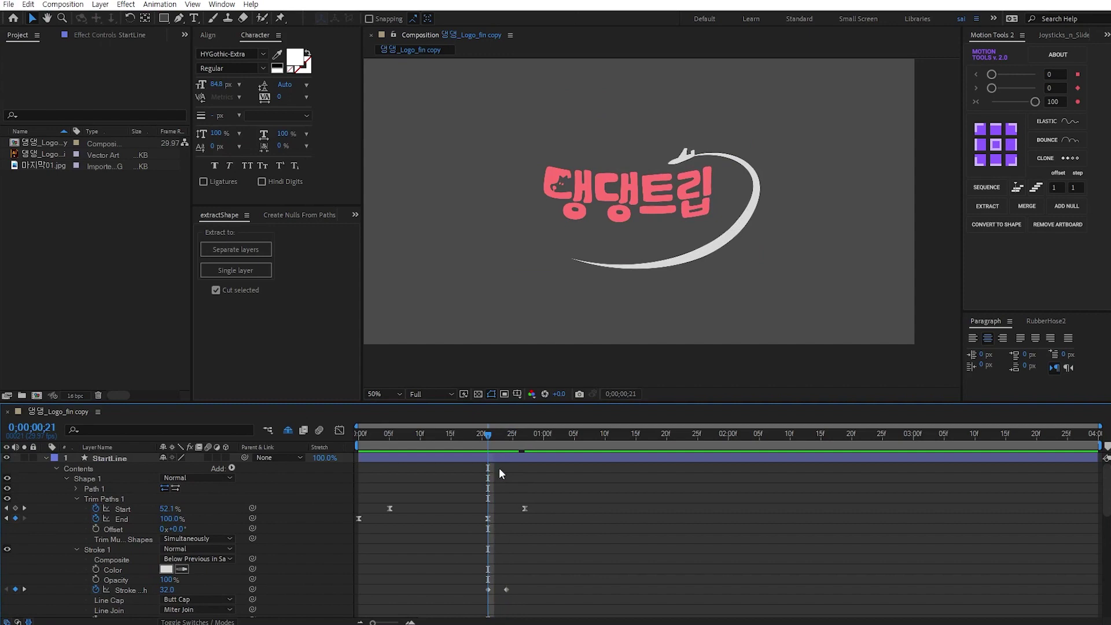
{"action": "scroll", "coordinate": [504, 492], "scroll_direction": "down", "scroll_amount": 5}
{"action": "left_click", "coordinate": [470, 496]}
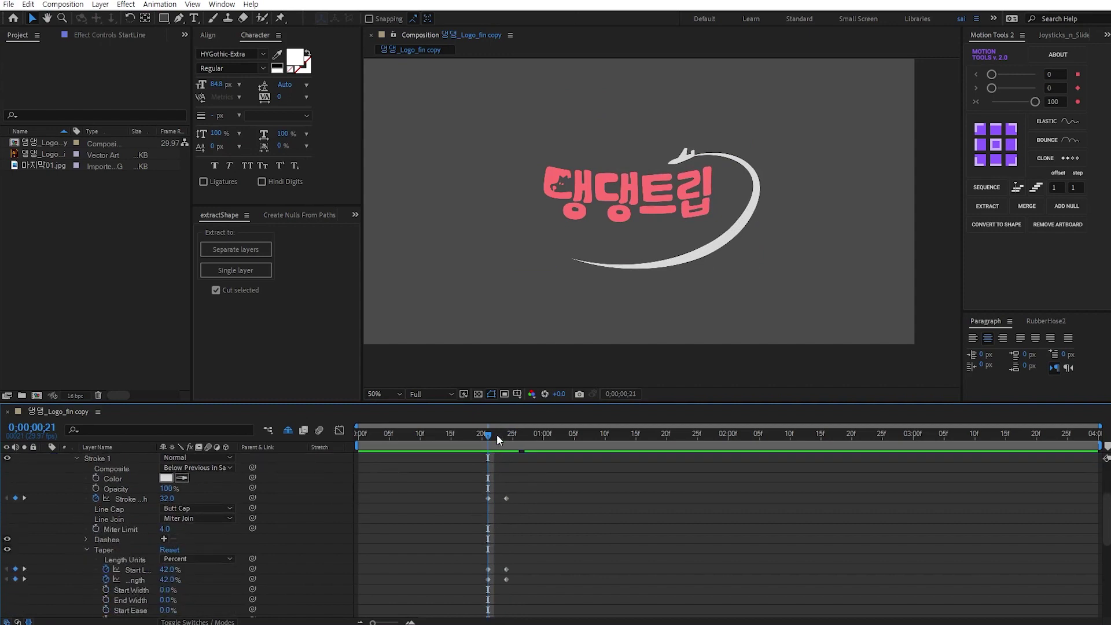
{"action": "left_click", "coordinate": [501, 435]}
{"action": "left_click", "coordinate": [516, 494]}
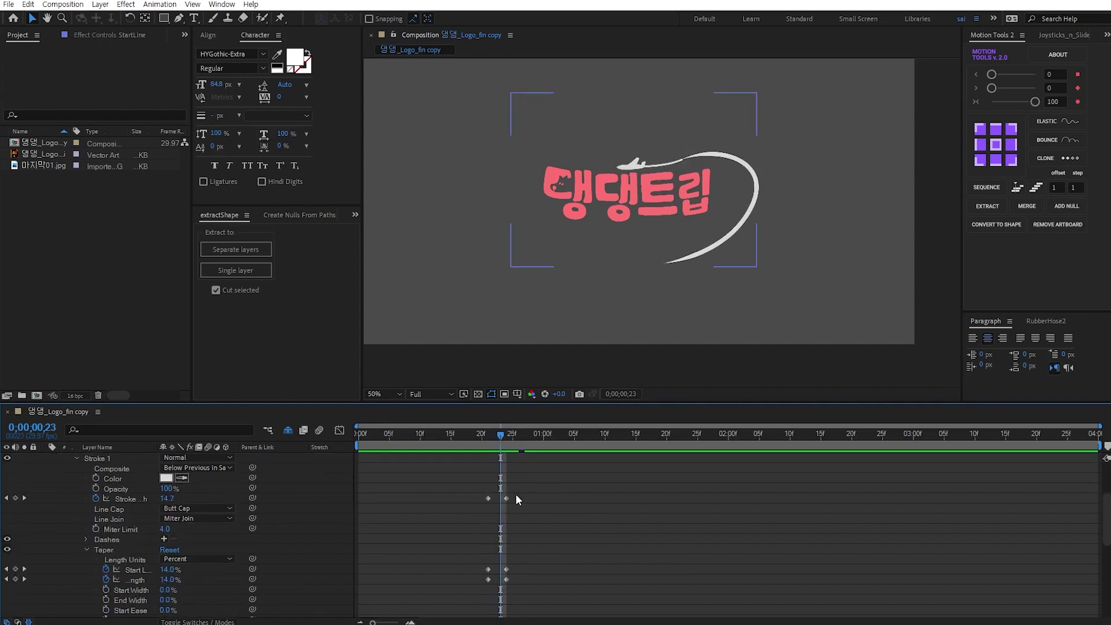
Step: Move StartLine's second Stroke Width, Start Length and End Length keyframes to 0;00;00;23
{"action": "scroll", "coordinate": [516, 494], "scroll_direction": "up", "scroll_amount": 3}
{"action": "scroll", "coordinate": [520, 498], "scroll_direction": "down", "scroll_amount": 6}
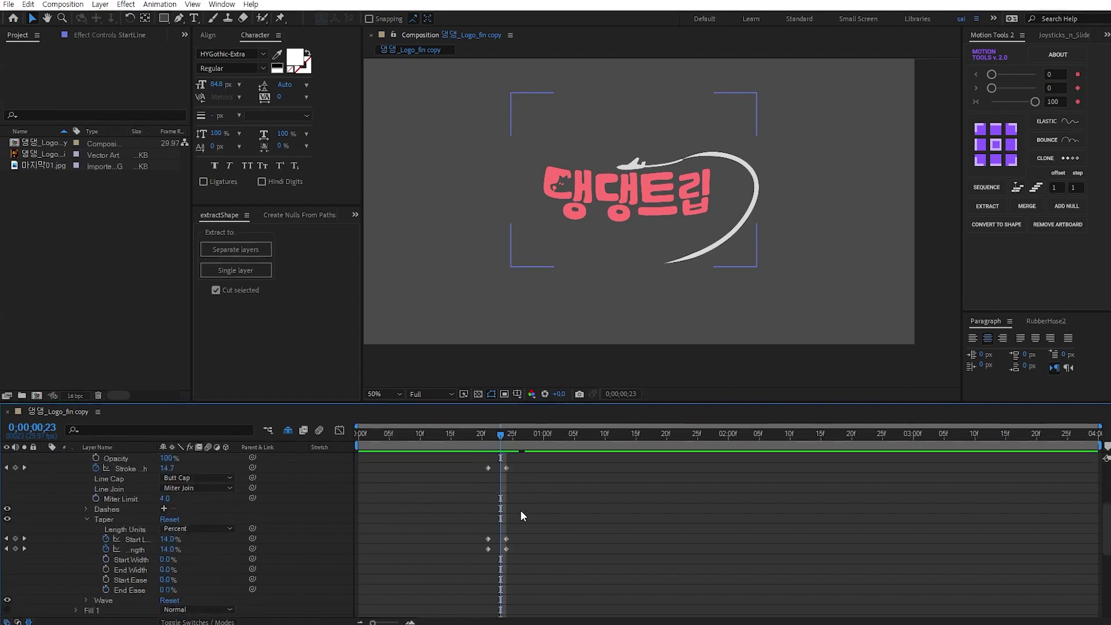
{"action": "mouse_move", "coordinate": [520, 461]}
{"action": "left_mouse_down"}
{"action": "mouse_move", "coordinate": [499, 560]}
{"action": "mouse_move", "coordinate": [497, 550]}
{"action": "left_mouse_up"}
{"action": "left_click", "coordinate": [532, 538]}
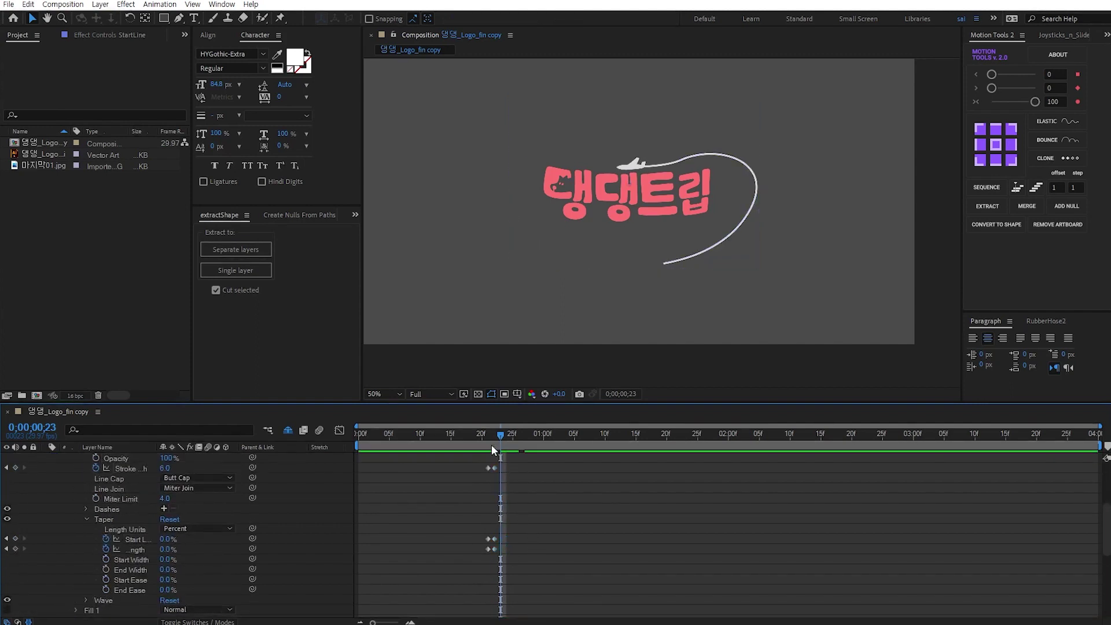
{"action": "left_click_drag", "start_coordinate": [486, 437], "coordinate": [494, 442]}
{"action": "left_click", "coordinate": [501, 457]}
{"action": "left_click_drag", "start_coordinate": [491, 548], "coordinate": [500, 539]}
{"action": "left_click_drag", "start_coordinate": [495, 468], "coordinate": [506, 478]}
Step: Move StartLine's last Trim Paths Start keyframe to 0;00;00;24 and check the frame at 0;00;00;23
{"action": "scroll", "coordinate": [508, 498], "scroll_direction": "up", "scroll_amount": 5}
{"action": "left_click", "coordinate": [518, 478]}
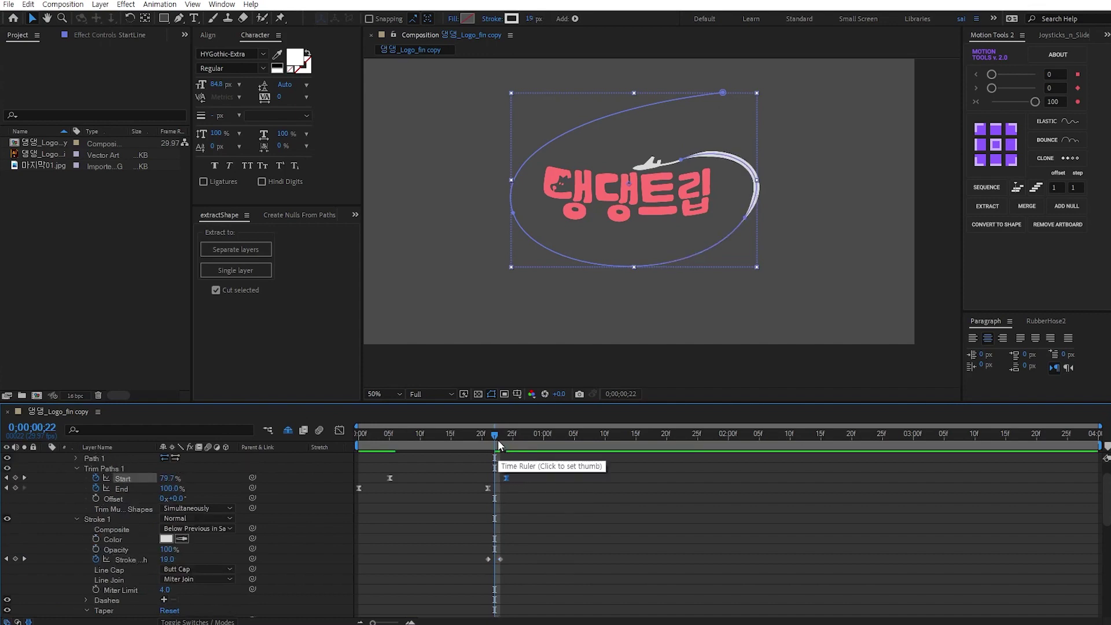
{"action": "left_click", "coordinate": [501, 435]}
{"action": "left_click", "coordinate": [589, 509]}
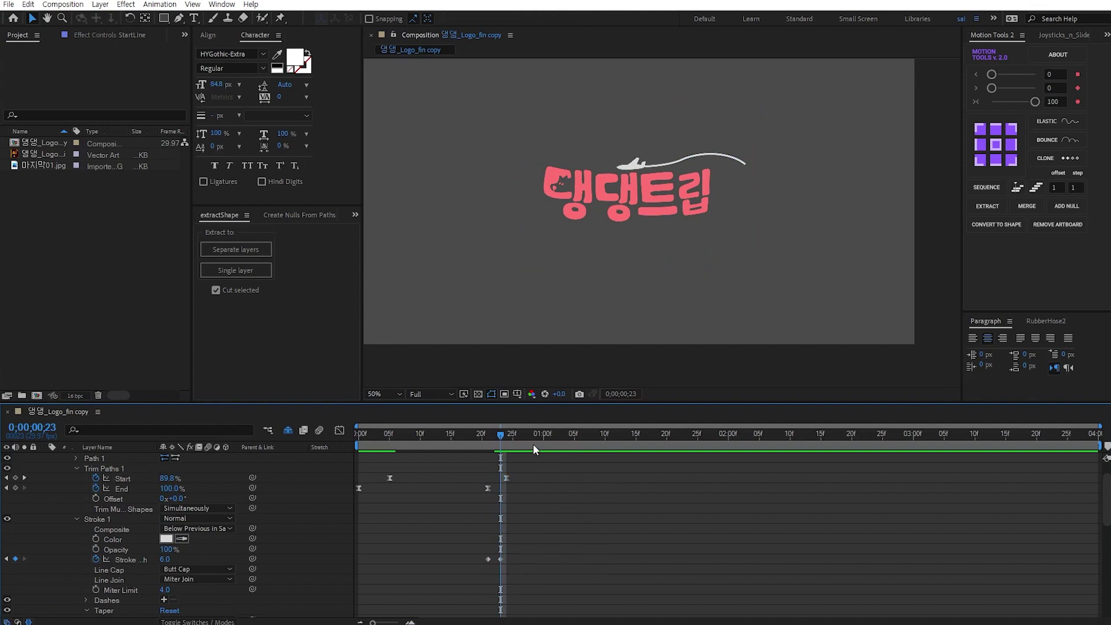
Step: Play back the animation from 0;00;00;00 to check the looping line's transition, and return to the first frame
{"action": "left_click_drag", "start_coordinate": [502, 436], "coordinate": [353, 435]}
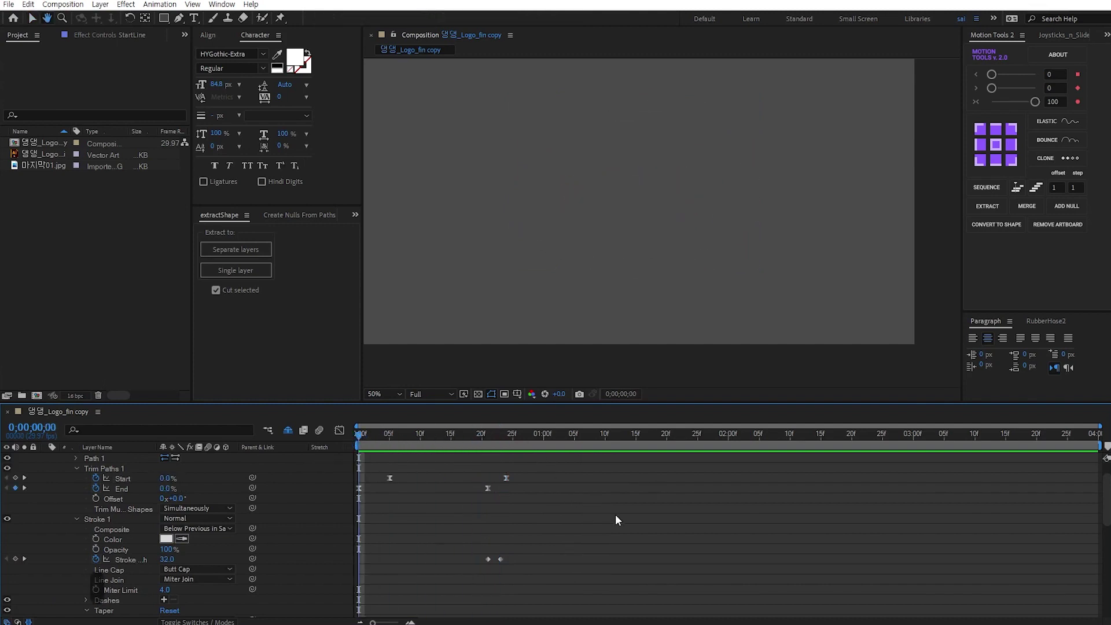
{"action": "key", "text": "space"}
{"action": "key", "text": "space"}
{"action": "key", "text": "space"}
{"action": "left_click", "coordinate": [457, 435]}
{"action": "left_click_drag", "start_coordinate": [469, 439], "coordinate": [326, 445]}
{"action": "left_click", "coordinate": [413, 501]}
{"action": "scroll", "coordinate": [408, 503], "scroll_direction": "up", "scroll_amount": 2}
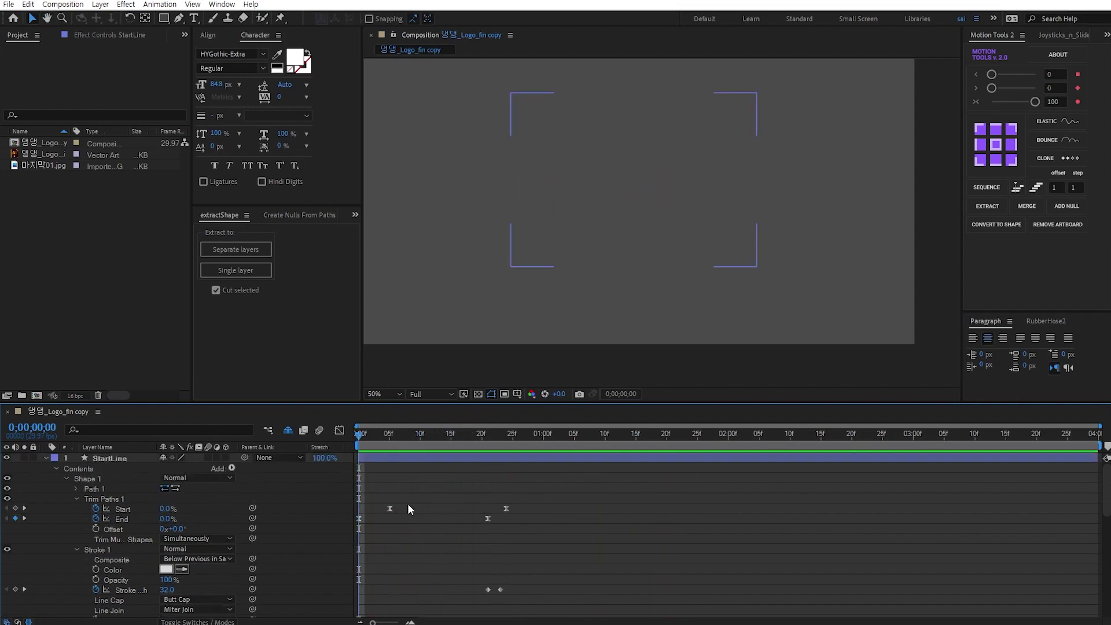
Step: Inspect the line's tip at 0;00;00;23 and set the Line Cap of StartLine's Stroke 1 to Round Cap
{"action": "left_click_drag", "start_coordinate": [428, 434], "coordinate": [501, 449]}
{"action": "key", "text": "period"}
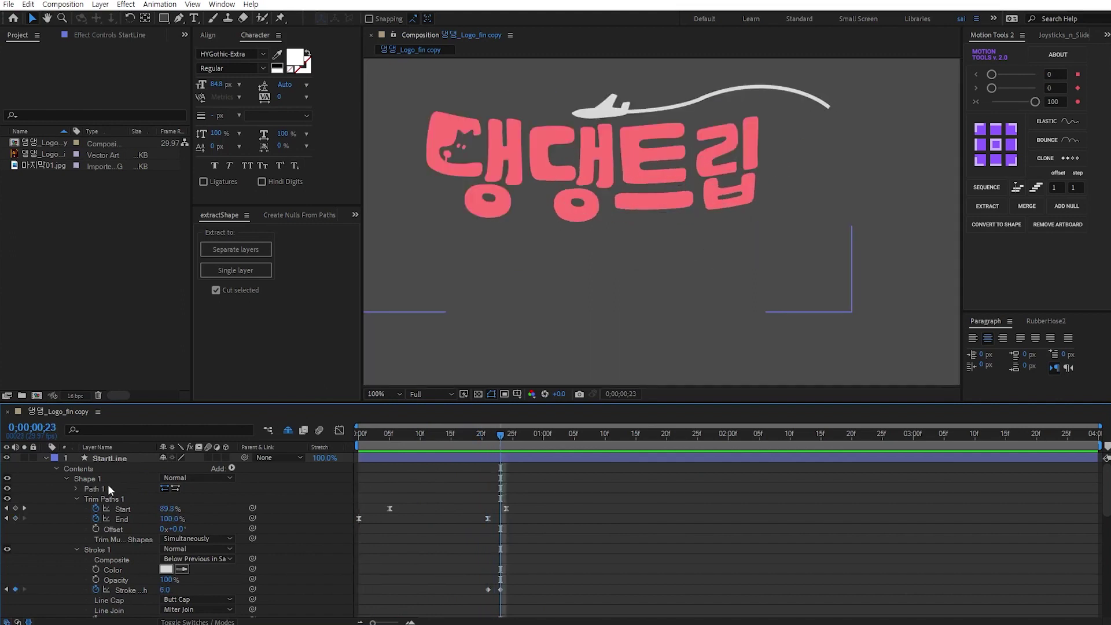
{"action": "left_click", "coordinate": [100, 458]}
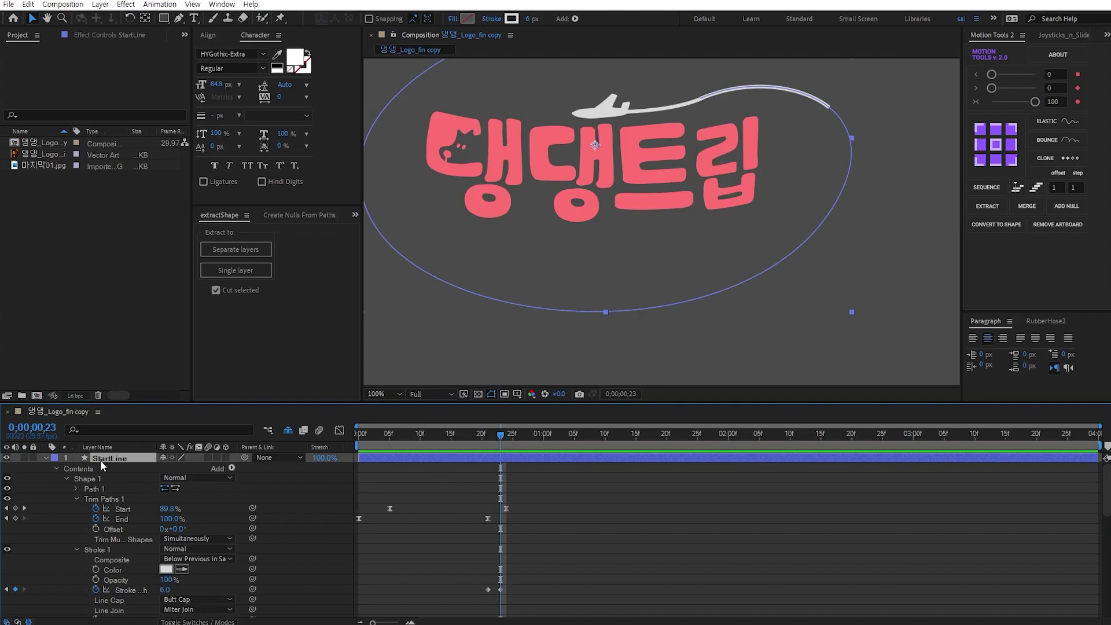
{"action": "key", "text": "ctrl+f"}
{"action": "type", "text": "cap"}
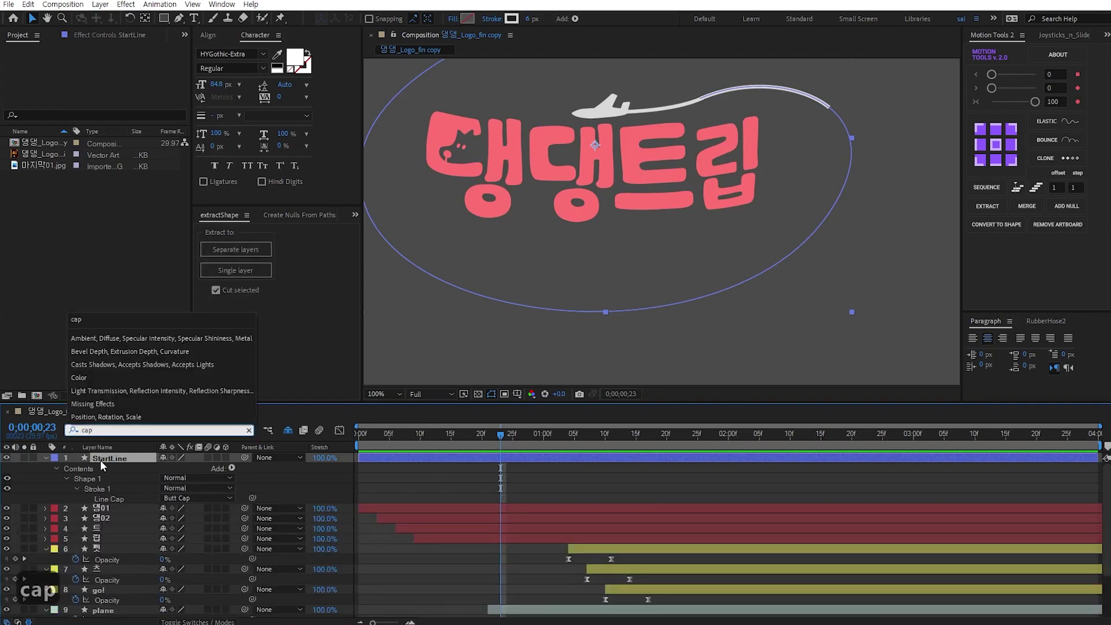
{"action": "left_click", "coordinate": [196, 497]}
{"action": "left_click", "coordinate": [199, 523]}
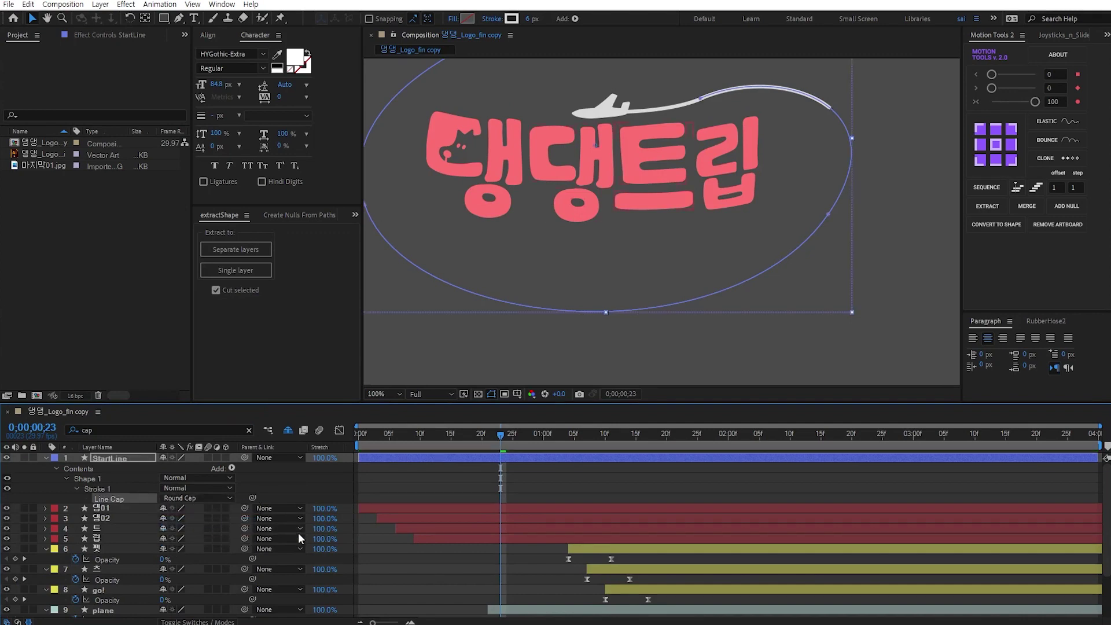
{"action": "left_click", "coordinate": [763, 226]}
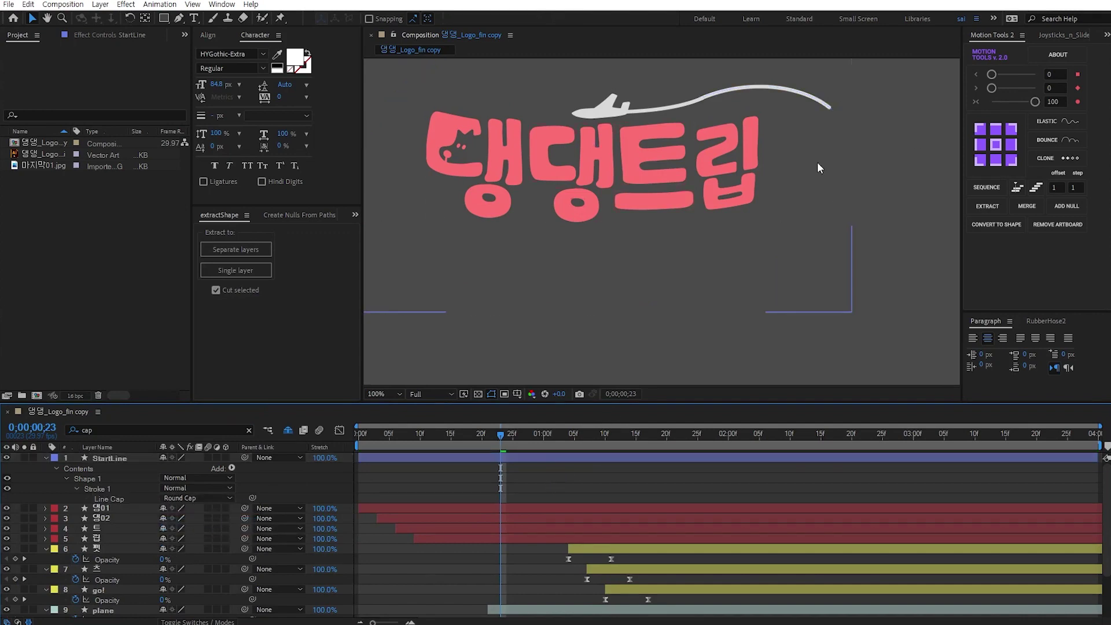
Step: Collapse the StartLine layer and apply the Roughen Edges effect to it
{"action": "left_click", "coordinate": [414, 456]}
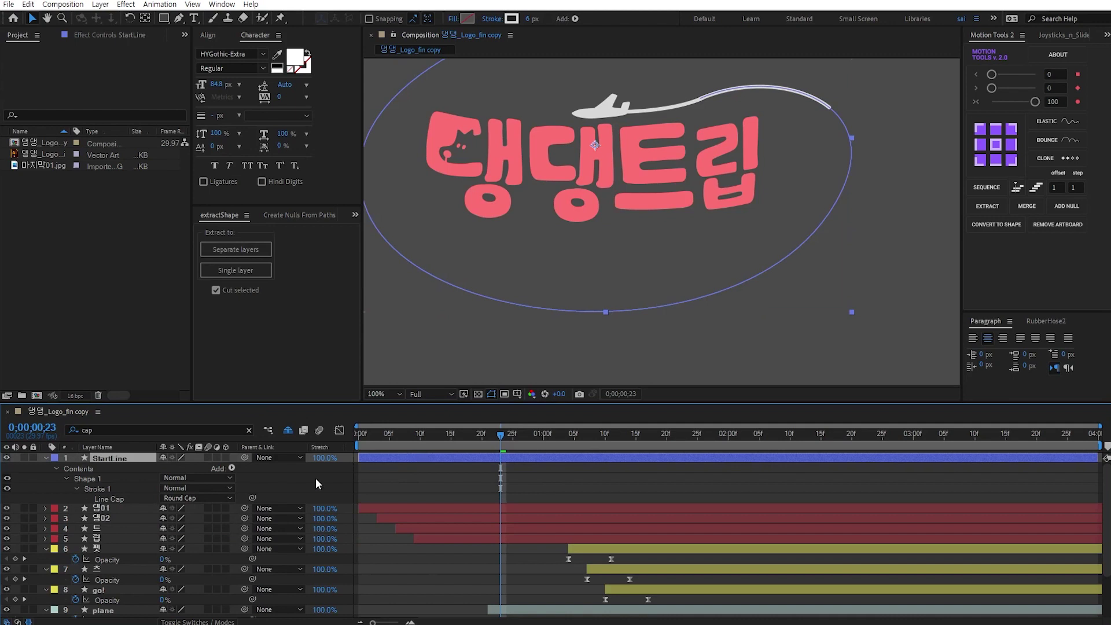
{"action": "left_click", "coordinate": [45, 457]}
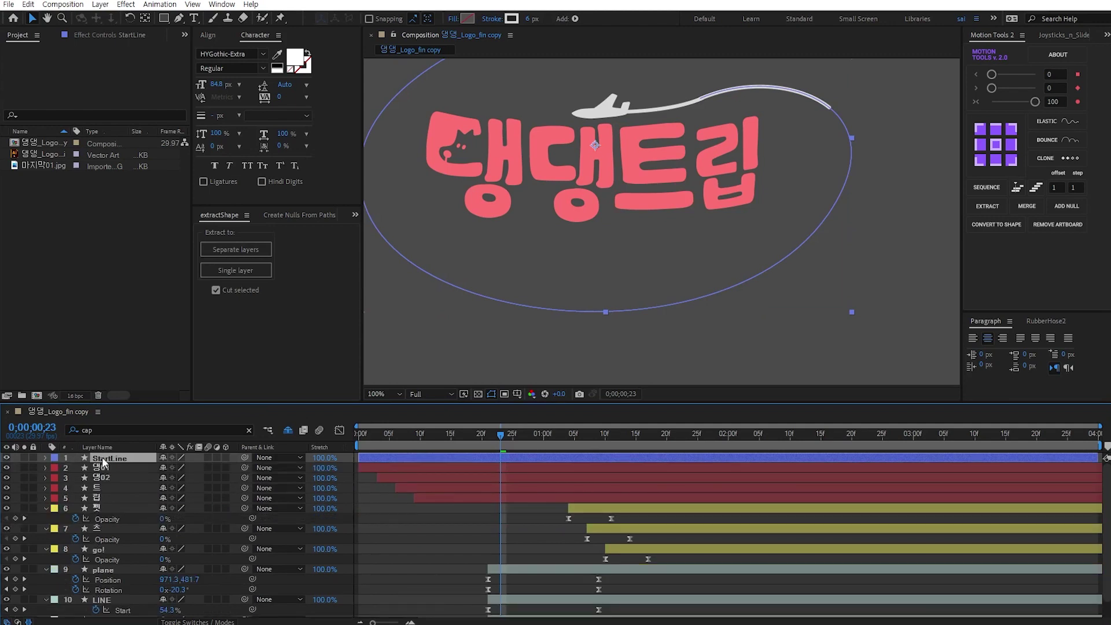
{"action": "key", "text": "ctrl+space"}
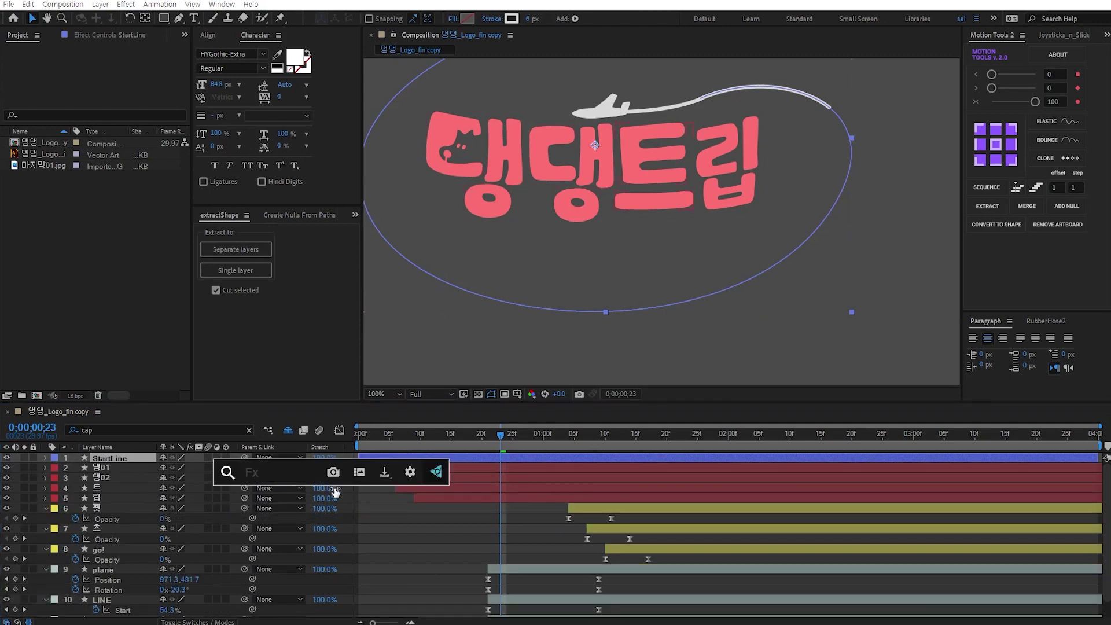
{"action": "type", "text": "rou"}
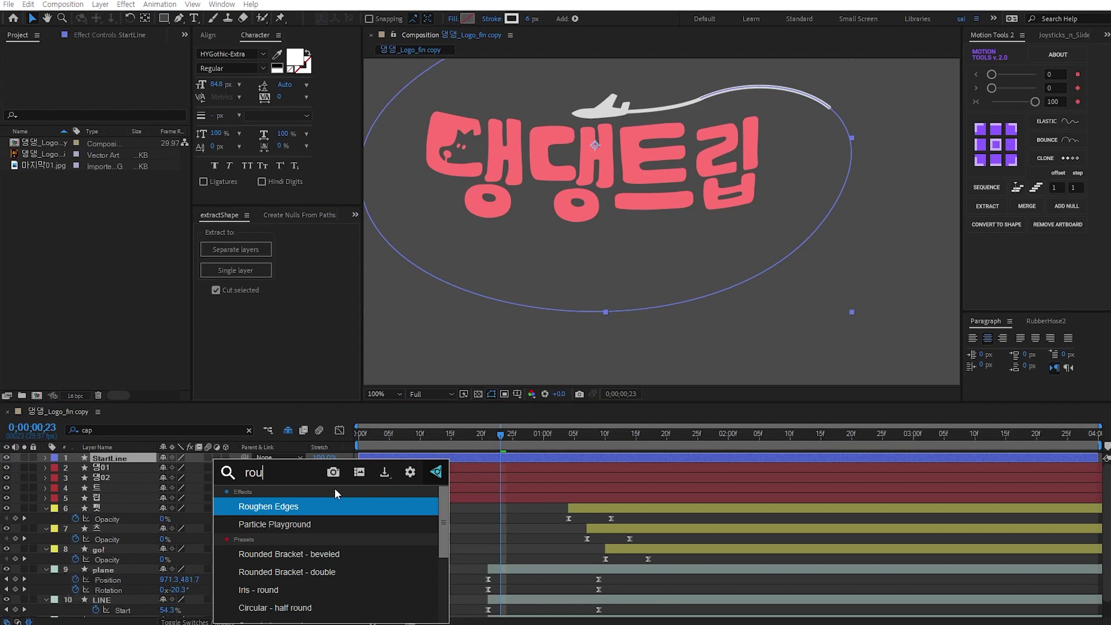
{"action": "left_click", "coordinate": [305, 501]}
{"action": "left_click", "coordinate": [137, 294]}
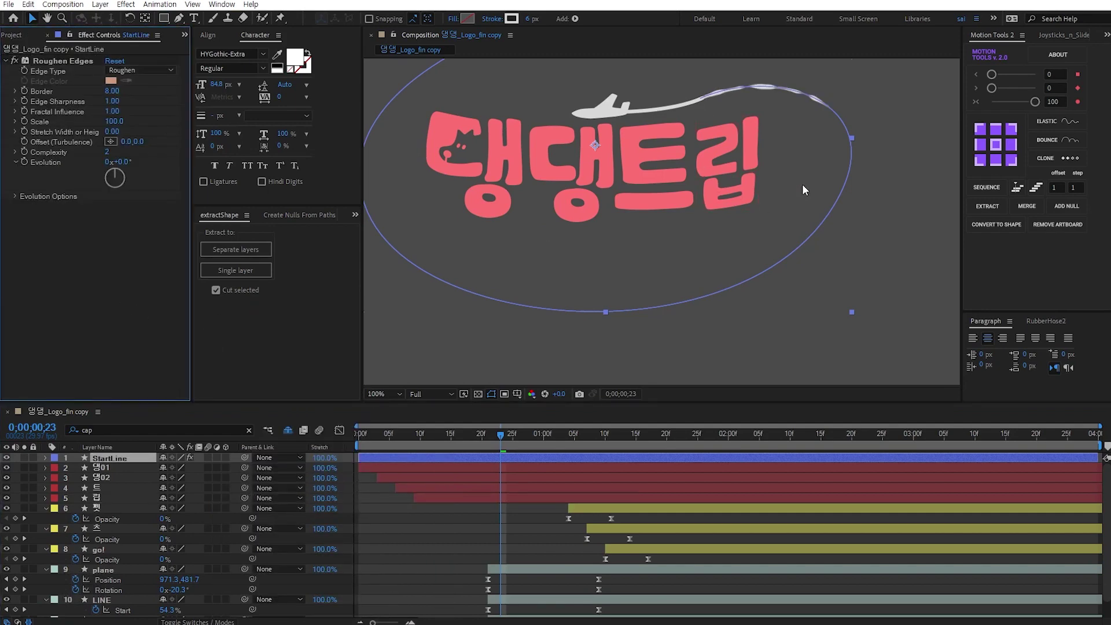
Step: Set the Roughen Edges Border to 22.10 and Scale to 407 on StartLine, checking frames 0;00;00;11 and 0;00;00;20
{"action": "key", "text": "comma"}
{"action": "key", "text": "comma"}
{"action": "left_click", "coordinate": [428, 438]}
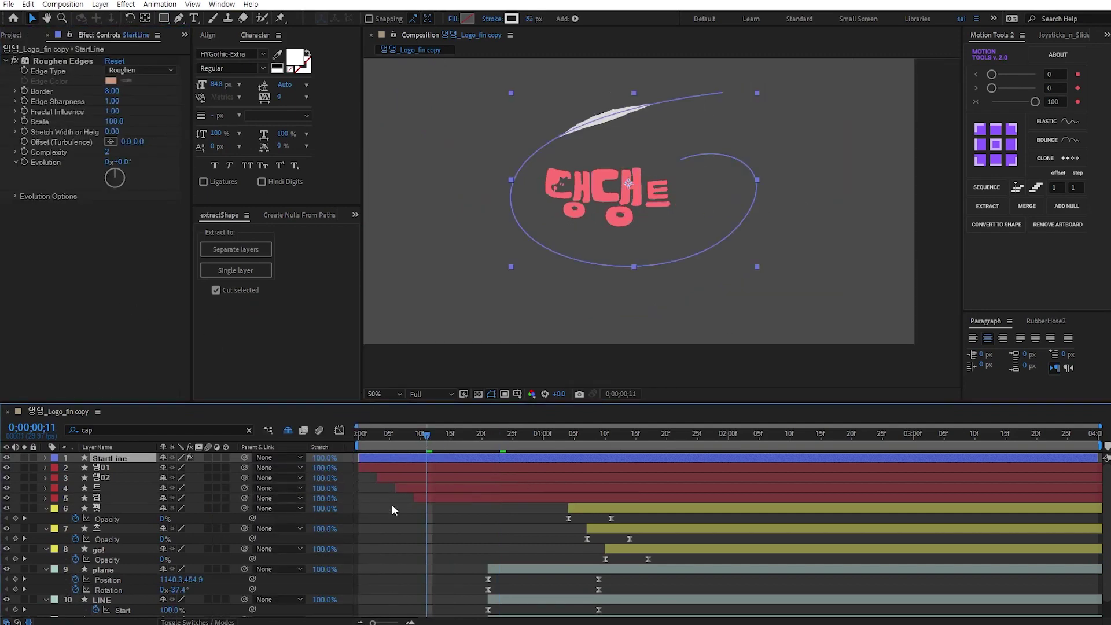
{"action": "left_click_drag", "start_coordinate": [109, 120], "coordinate": [161, 127]}
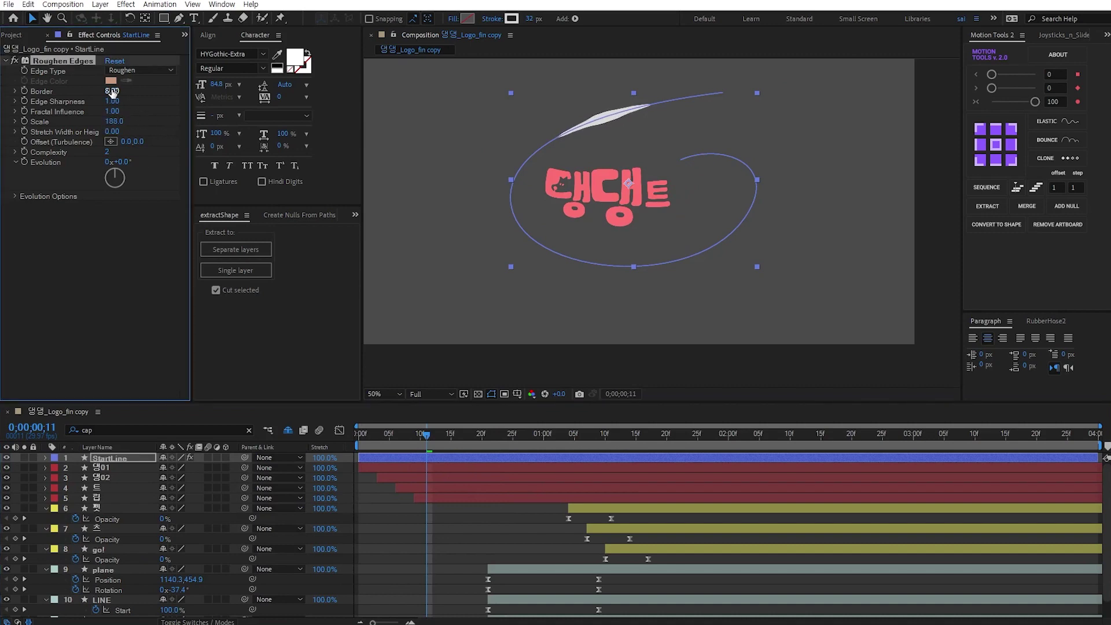
{"action": "left_click_drag", "start_coordinate": [144, 94], "coordinate": [171, 96]}
{"action": "left_click_drag", "start_coordinate": [113, 123], "coordinate": [118, 123]}
{"action": "left_click_drag", "start_coordinate": [361, 439], "coordinate": [481, 439]}
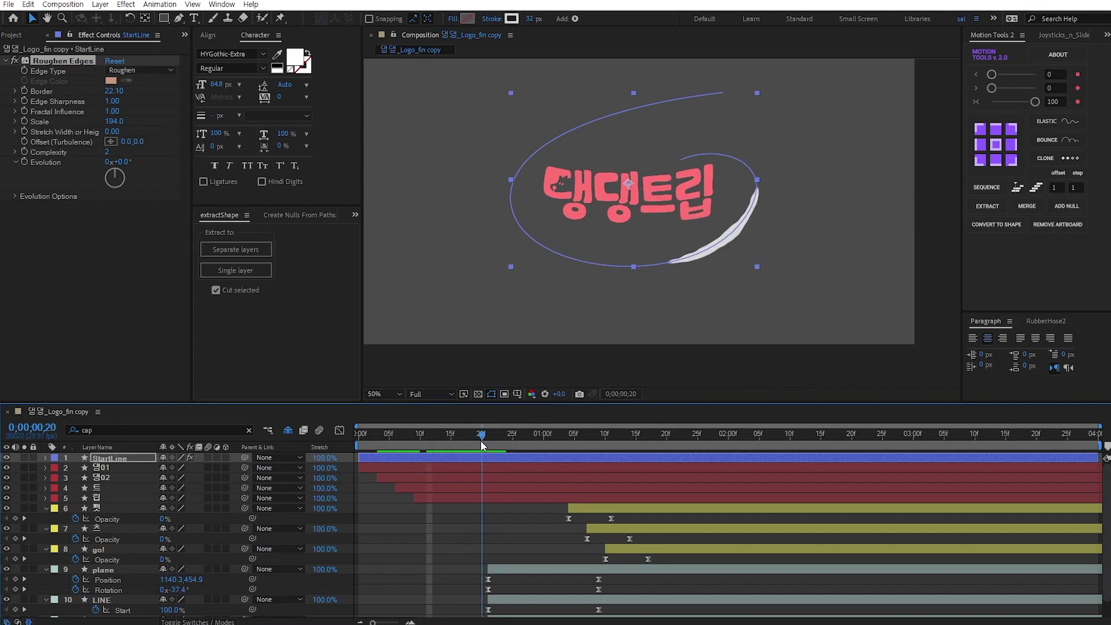
{"action": "left_click_drag", "start_coordinate": [111, 121], "coordinate": [272, 134]}
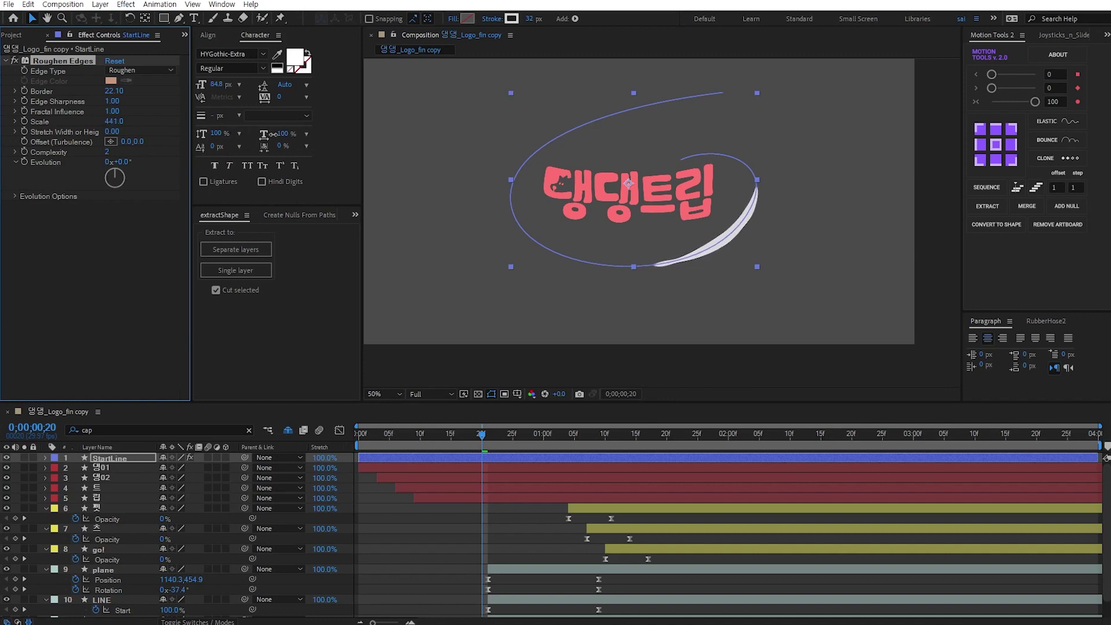
Step: Play back the roughened line from 0;00;00;01, stop at 0;00;00;14 and select the StartLine layer
{"action": "left_click", "coordinate": [365, 443]}
{"action": "key", "text": "space"}
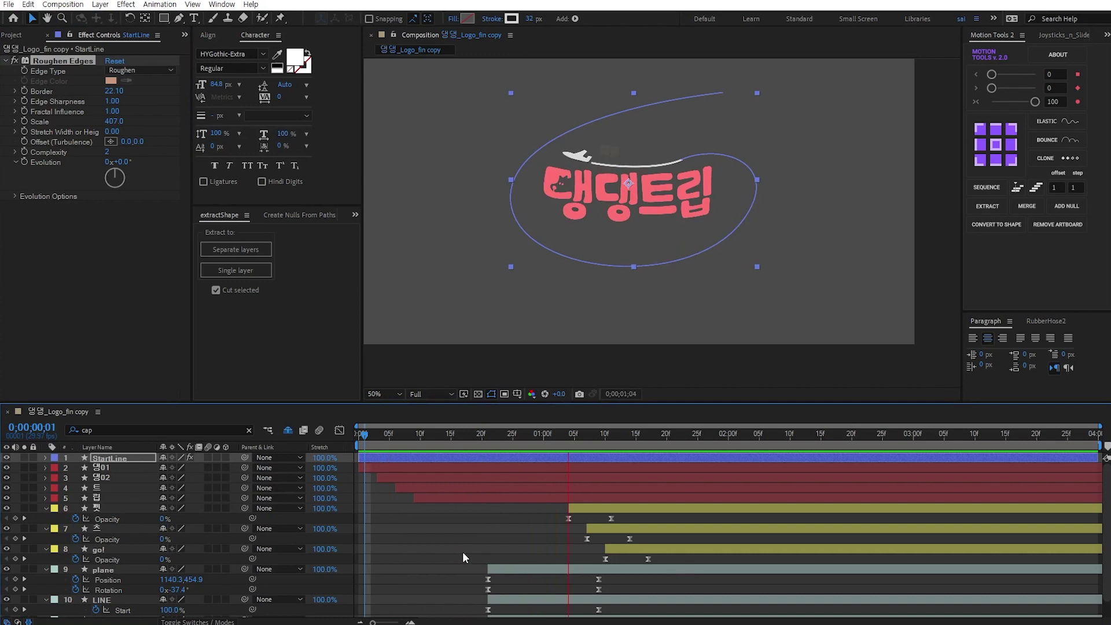
{"action": "left_click", "coordinate": [463, 551]}
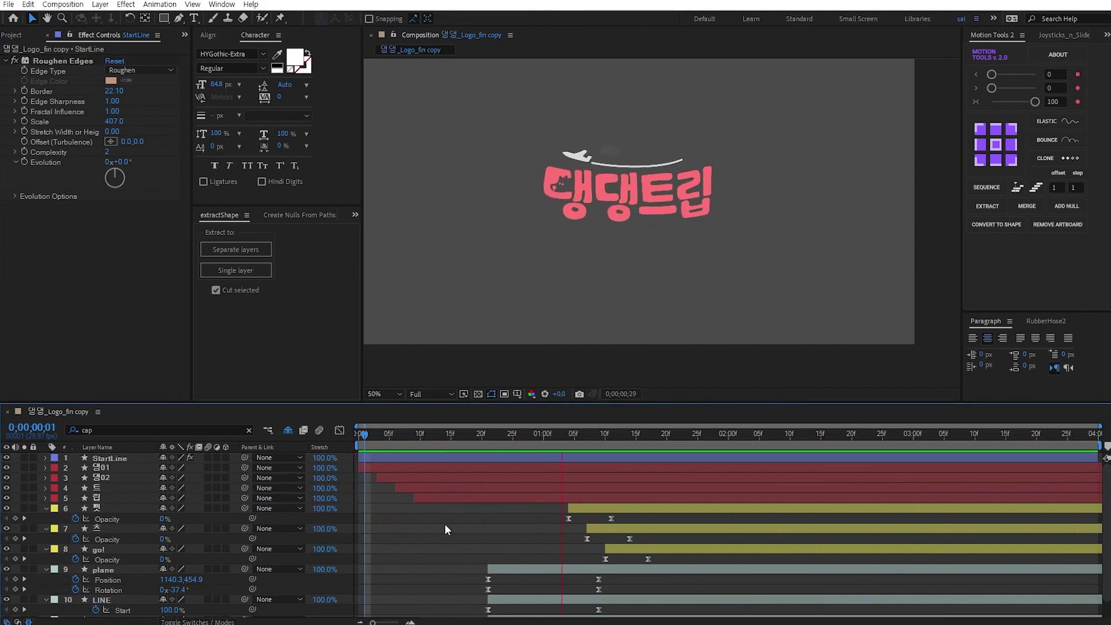
{"action": "left_click", "coordinate": [439, 439]}
{"action": "left_click", "coordinate": [434, 452]}
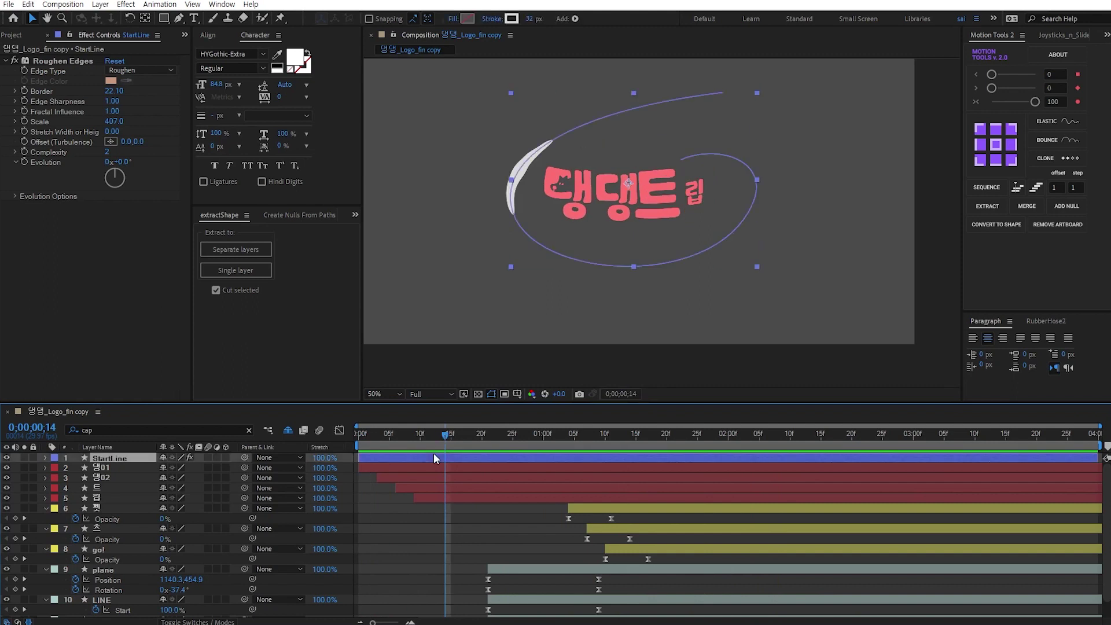
Step: Reveal StartLine's keyframes and set its stroke width to 23 px at 0;00;00;21
{"action": "key", "text": "u"}
{"action": "left_click", "coordinate": [488, 436]}
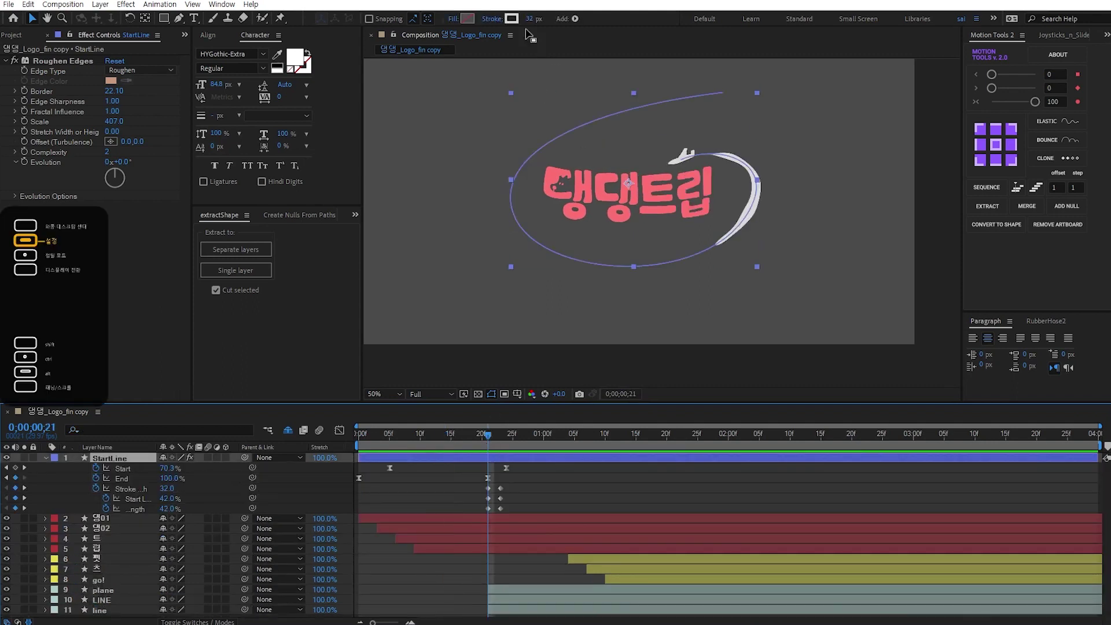
{"action": "left_click_drag", "start_coordinate": [530, 19], "coordinate": [519, 19]}
{"action": "type", "text": "0"}
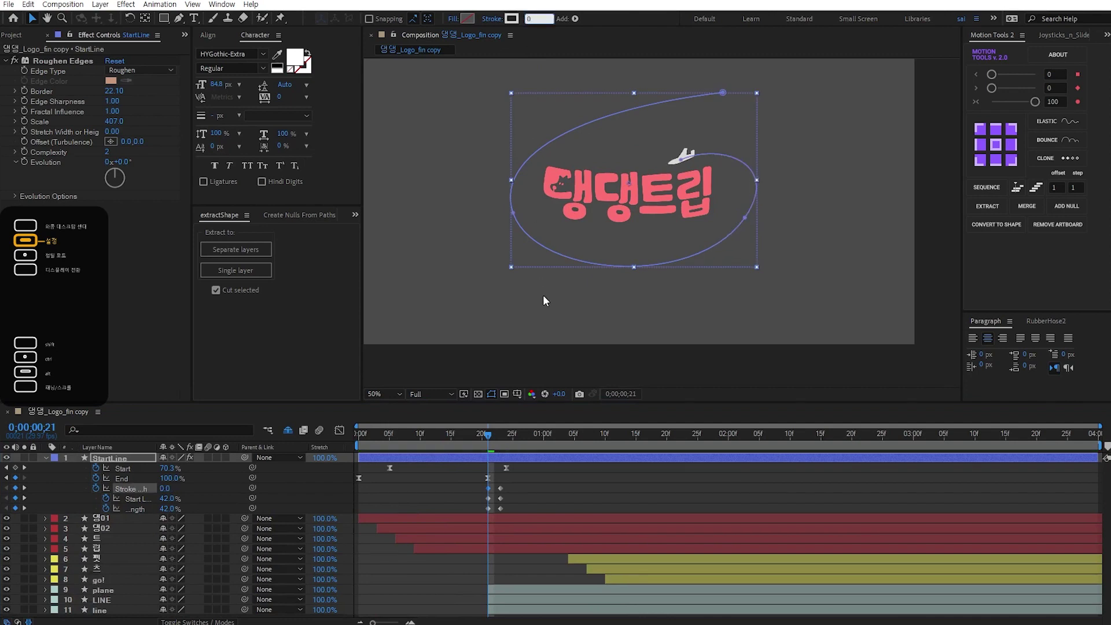
{"action": "key", "text": "ctrl+z"}
{"action": "left_click", "coordinate": [445, 488]}
{"action": "key", "text": "ctrl+z"}
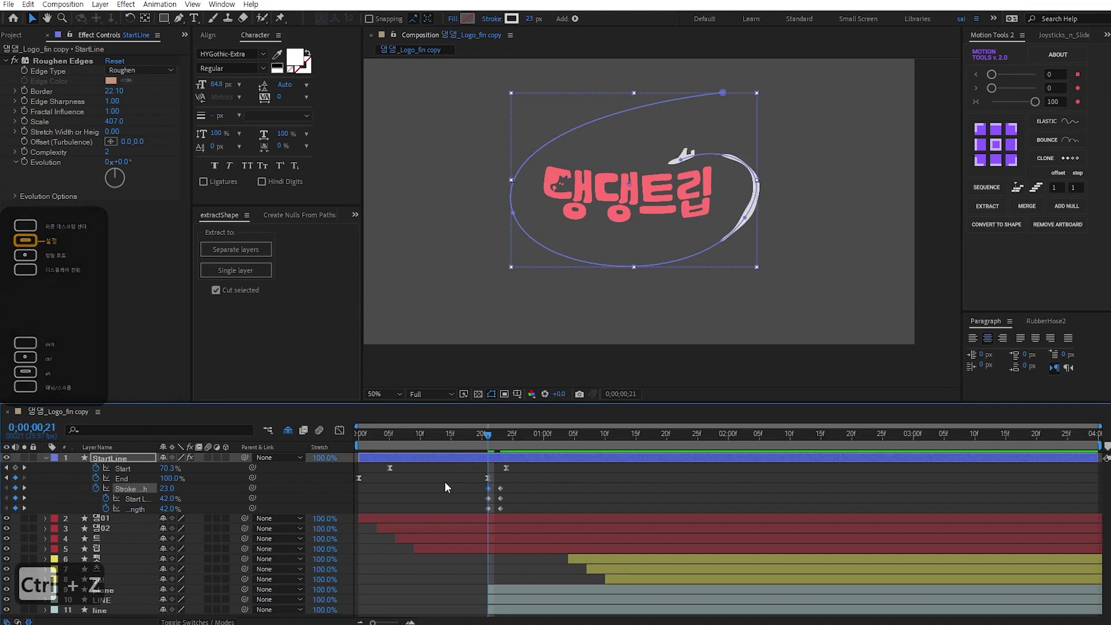
{"action": "left_click", "coordinate": [444, 482]}
Step: Preview the thinner line, move StartLine's first Start keyframe to 0;00;00;06 and play the animation back
{"action": "key", "text": "0"}
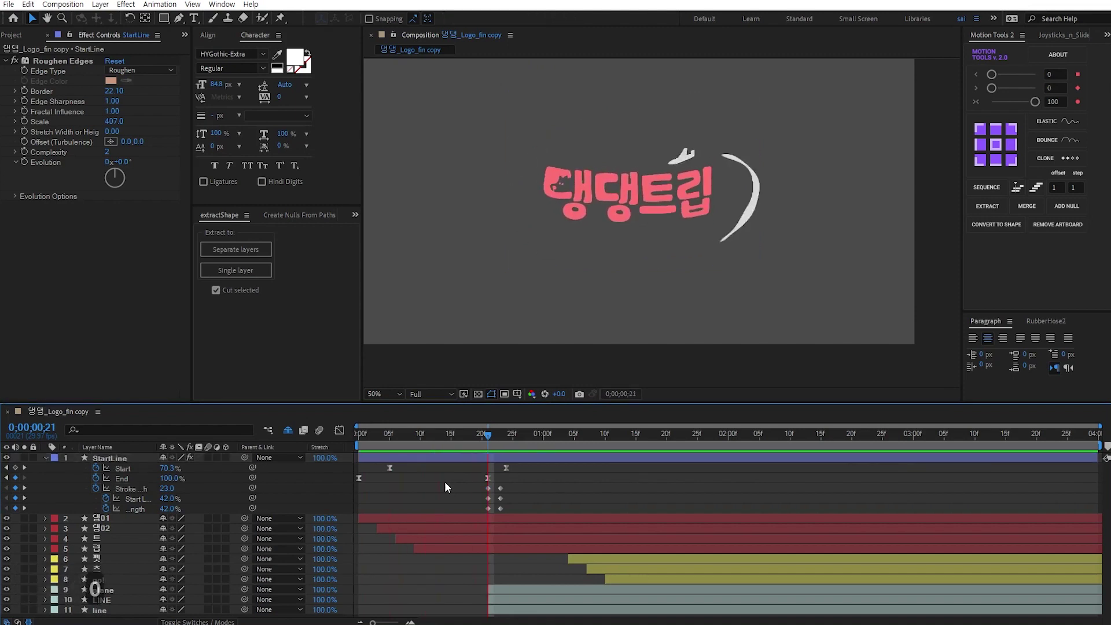
{"action": "left_click", "coordinate": [438, 433]}
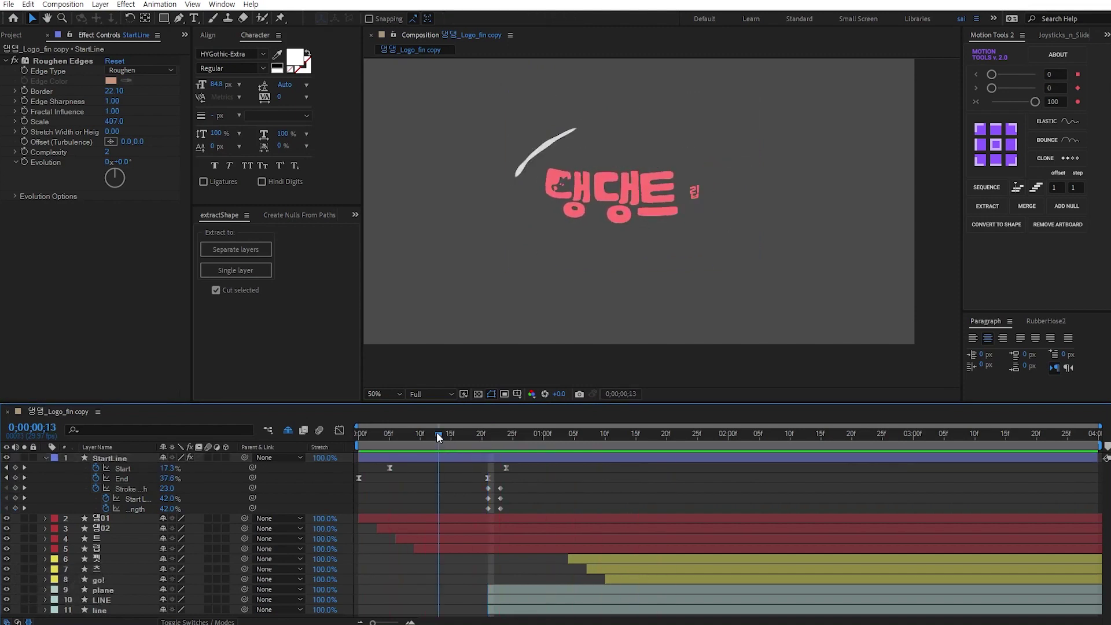
{"action": "left_click_drag", "start_coordinate": [389, 468], "coordinate": [396, 467]}
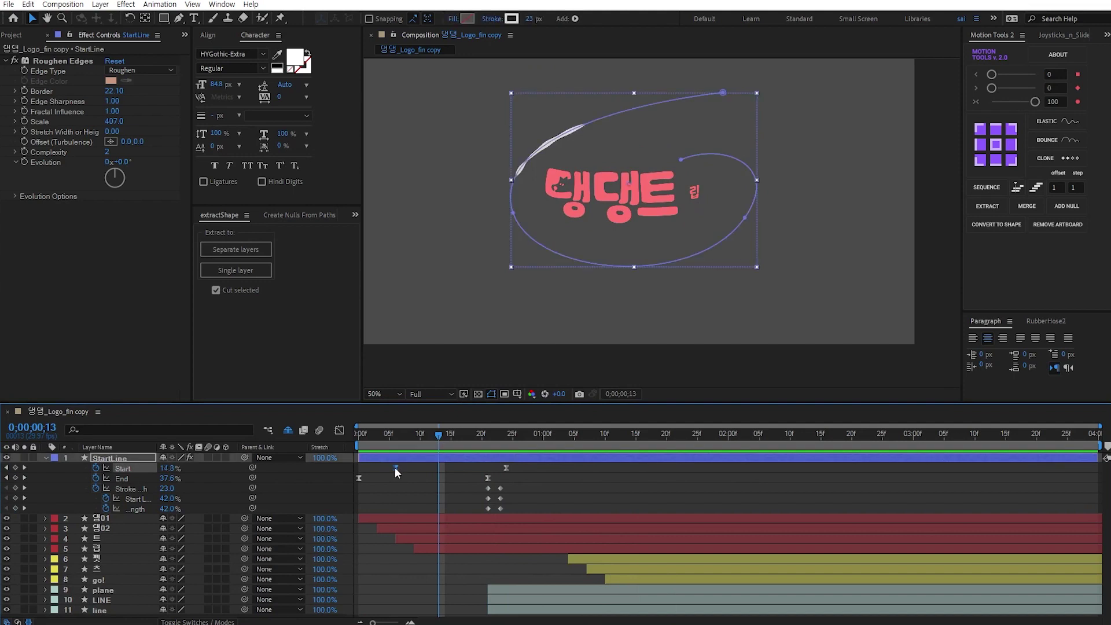
{"action": "left_click", "coordinate": [395, 486]}
{"action": "key", "text": "0"}
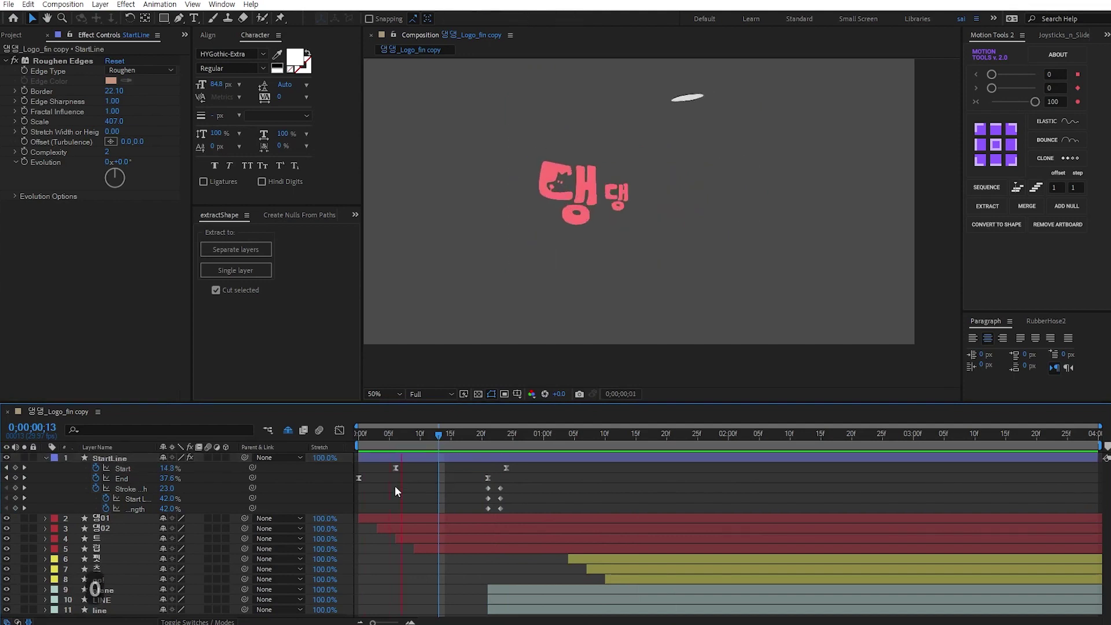
{"action": "key", "text": "0"}
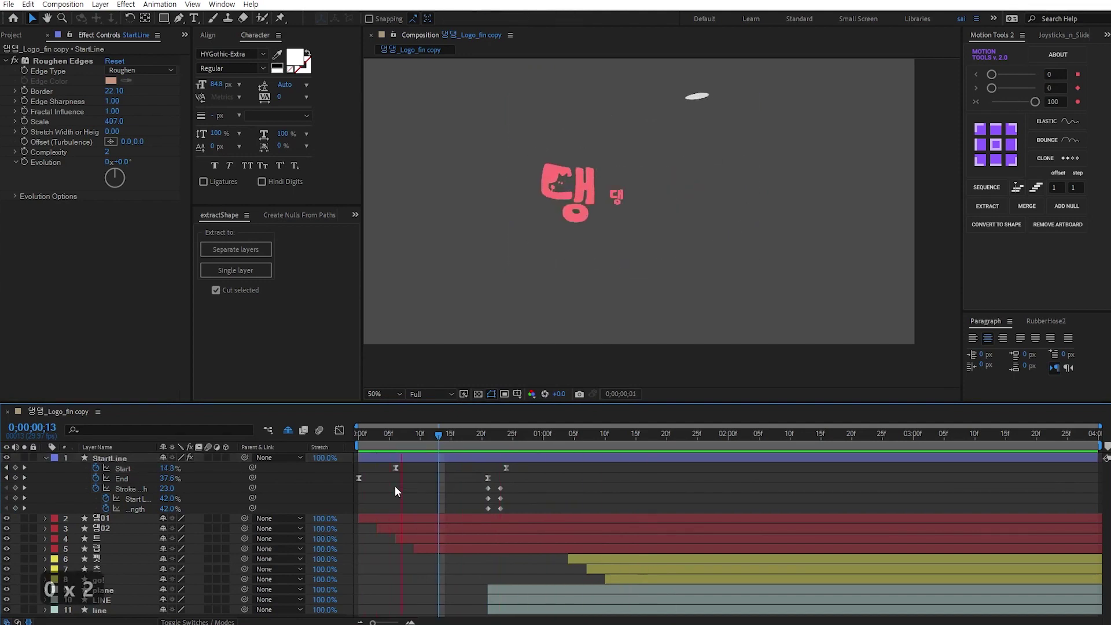
Step: Keyframe StartLine's Roughen Edges Border at 22.10 on 0;00;00;21 and at 0.00 on 0;00;00;22
{"action": "left_click_drag", "start_coordinate": [425, 435], "coordinate": [493, 455]}
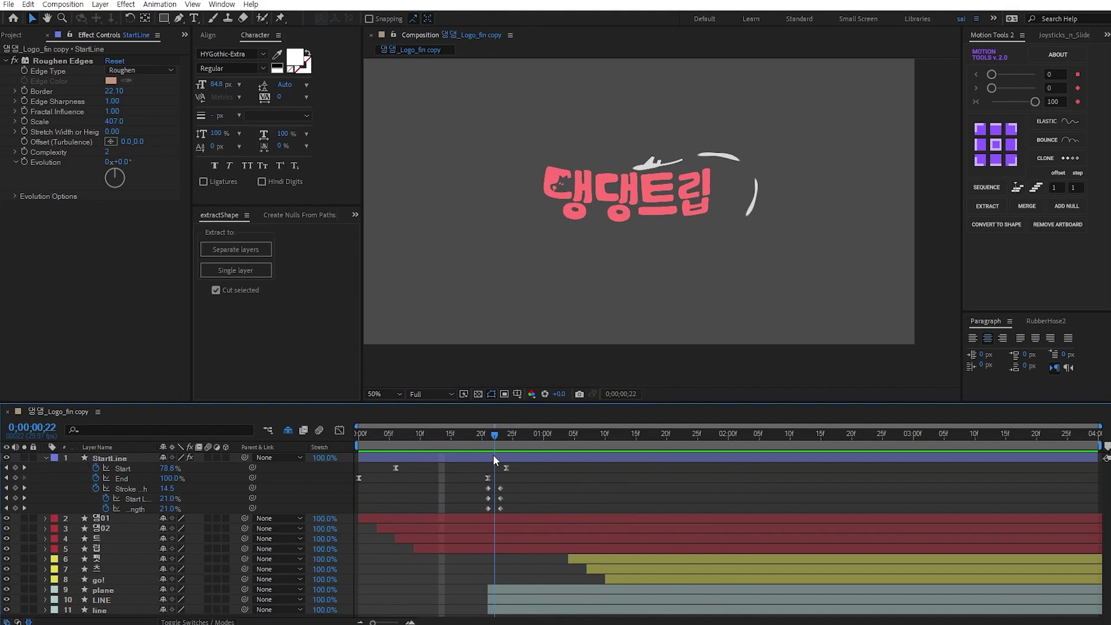
{"action": "left_click", "coordinate": [505, 468]}
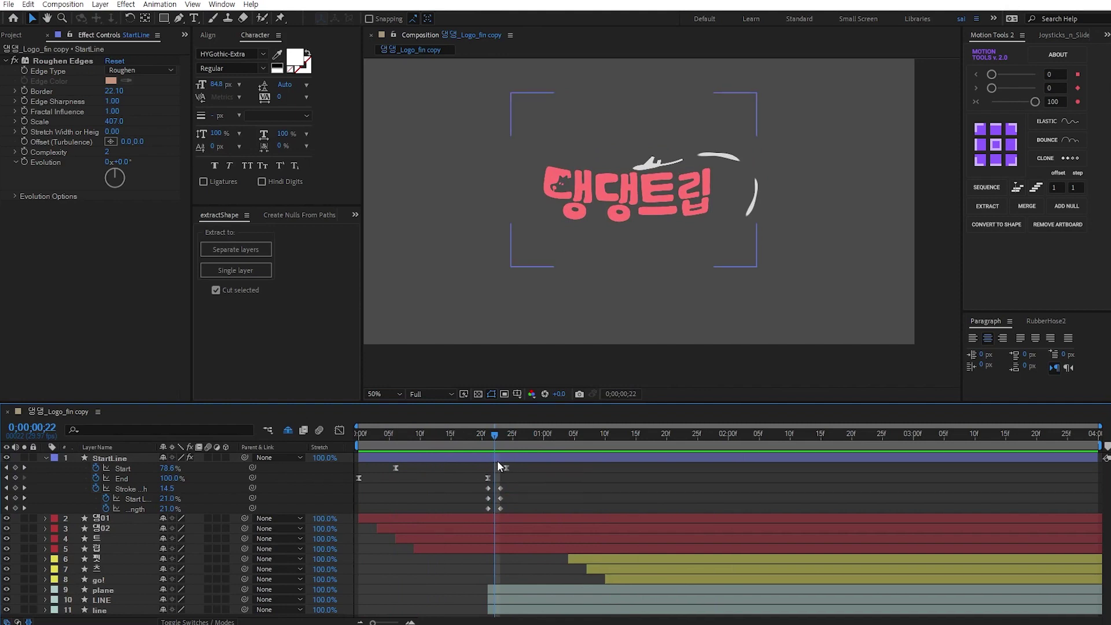
{"action": "mouse_move", "coordinate": [485, 438]}
{"action": "left_mouse_down"}
{"action": "mouse_move", "coordinate": [384, 426]}
{"action": "mouse_move", "coordinate": [494, 438]}
{"action": "left_mouse_up"}
{"action": "left_click", "coordinate": [26, 89]}
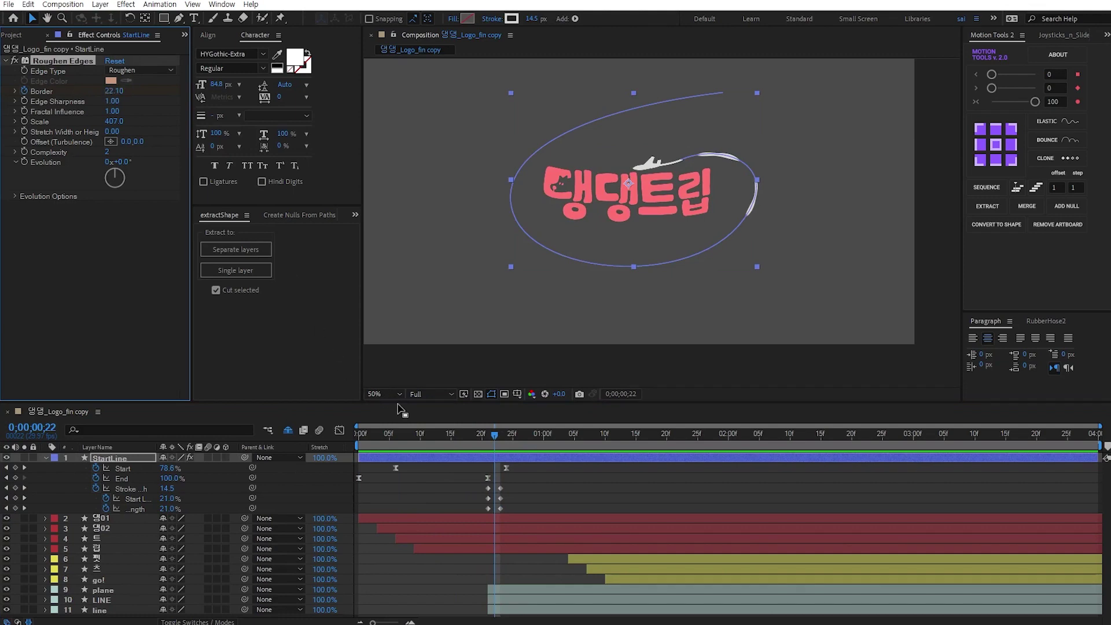
{"action": "key", "text": "u"}
{"action": "key", "text": "u"}
{"action": "left_click_drag", "start_coordinate": [495, 528], "coordinate": [488, 529]}
{"action": "left_click_drag", "start_coordinate": [107, 91], "coordinate": [94, 96]}
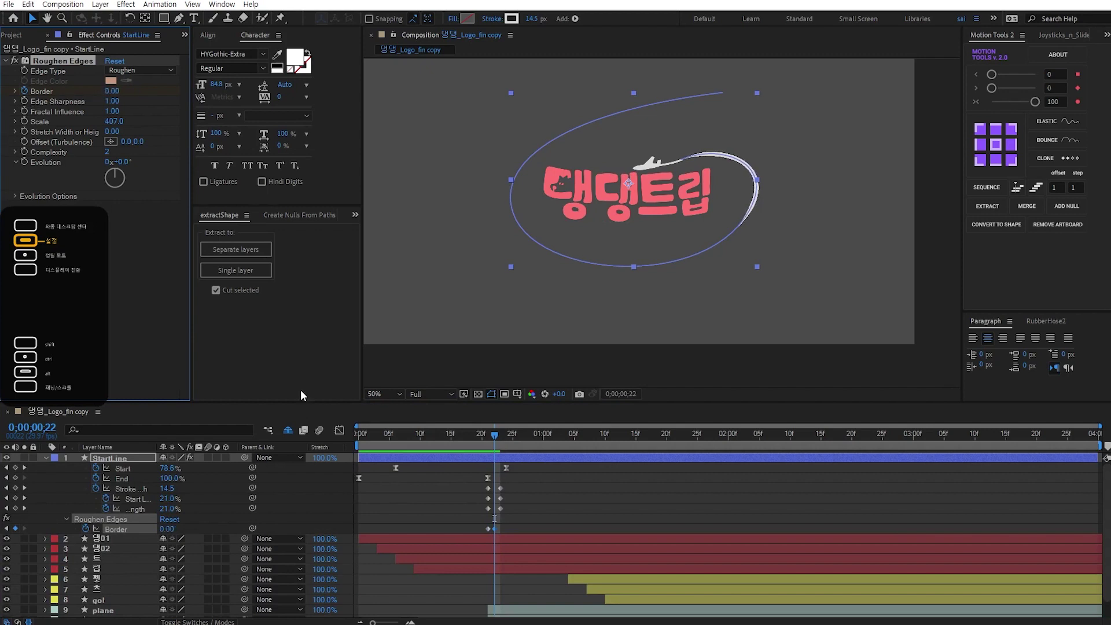
Step: Check the line at 0;00;00;23 and play back the animation with the Border keyframes
{"action": "left_click", "coordinate": [438, 478]}
{"action": "left_click_drag", "start_coordinate": [492, 432], "coordinate": [501, 444]}
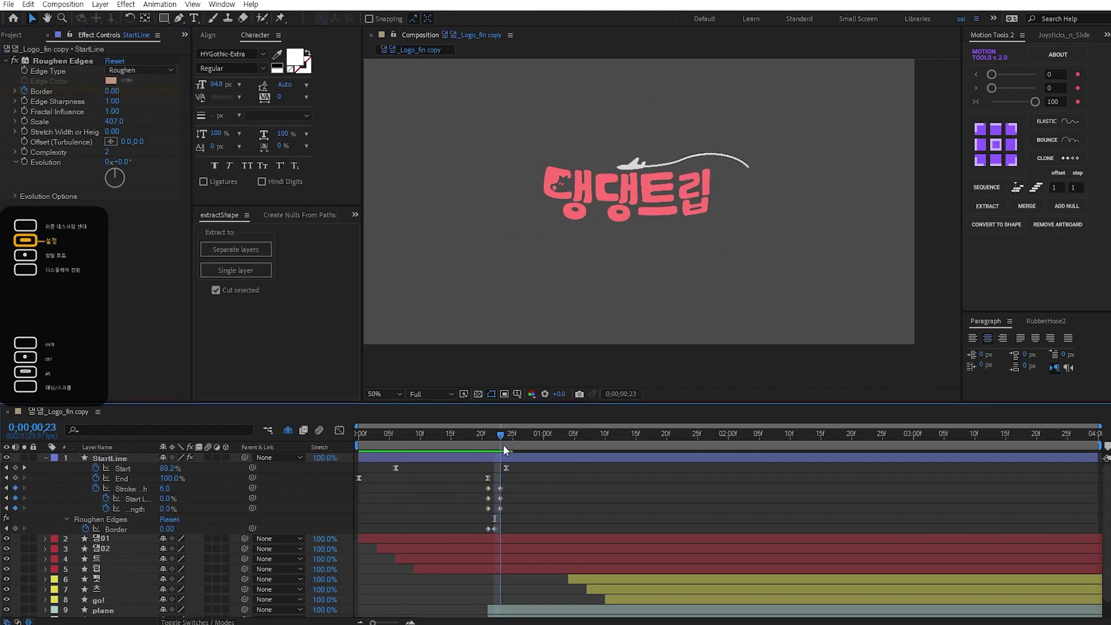
{"action": "key", "text": "space"}
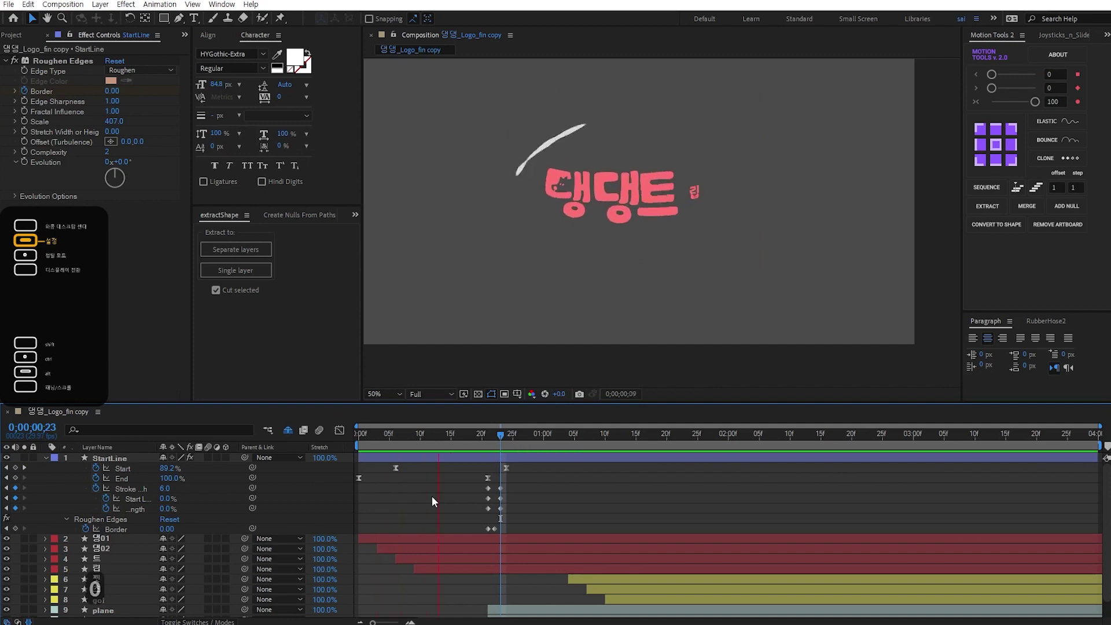
{"action": "key", "text": "space"}
{"action": "key", "text": "space"}
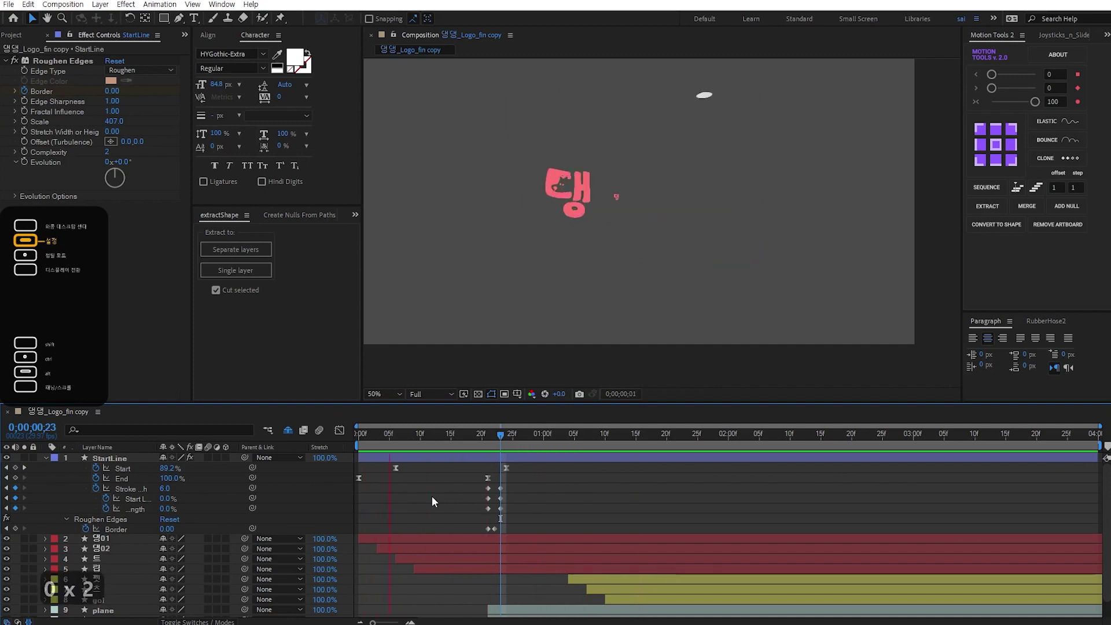
Step: Duplicate the StartLine layer, reveal the copy's keyframes and set its stroke width to 0 px at 0;00;00;21
{"action": "left_click", "coordinate": [431, 434]}
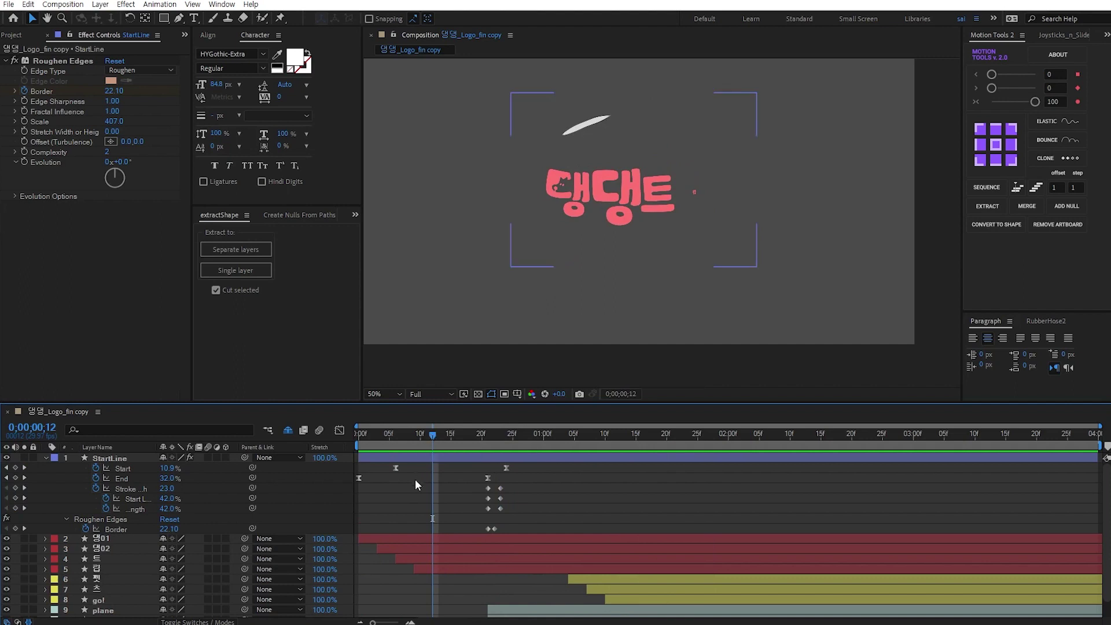
{"action": "left_click", "coordinate": [417, 457]}
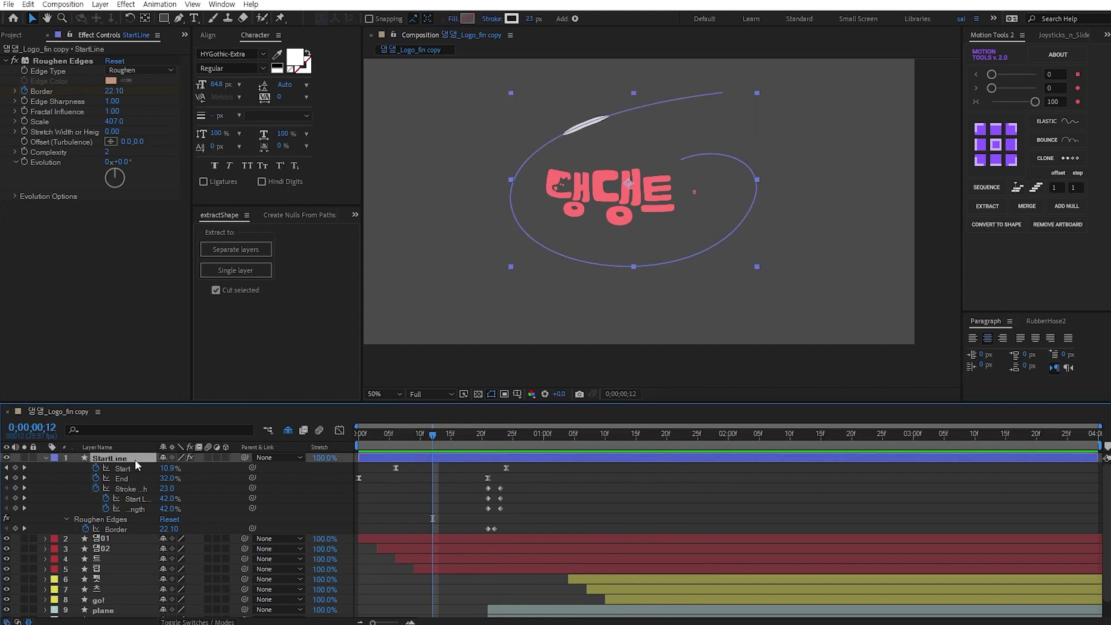
{"action": "key", "text": "ctrl+d"}
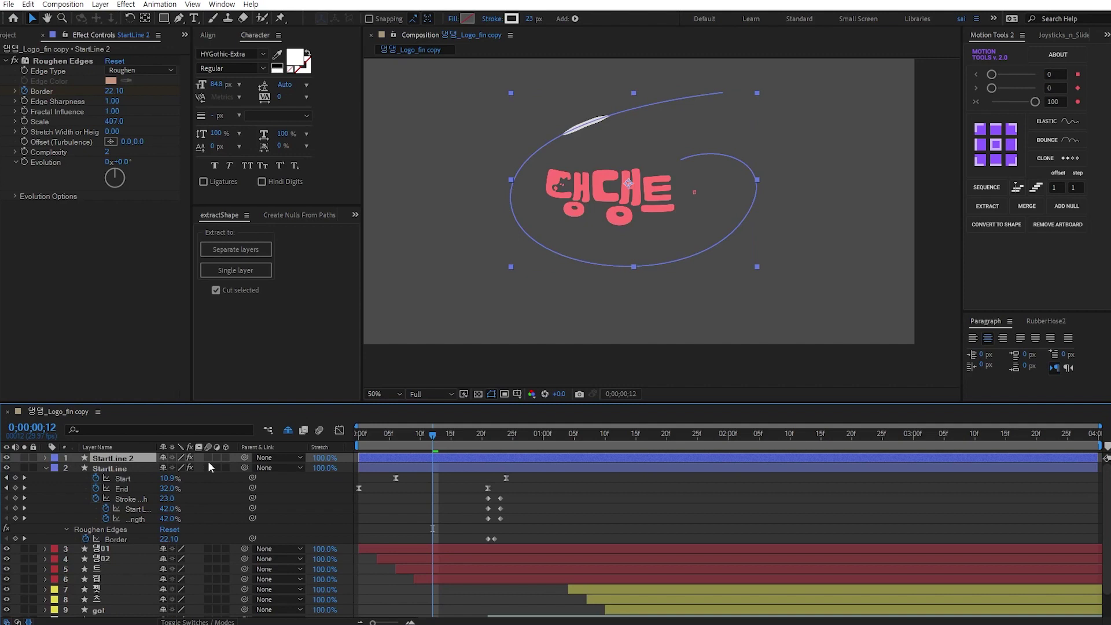
{"action": "key", "text": "u"}
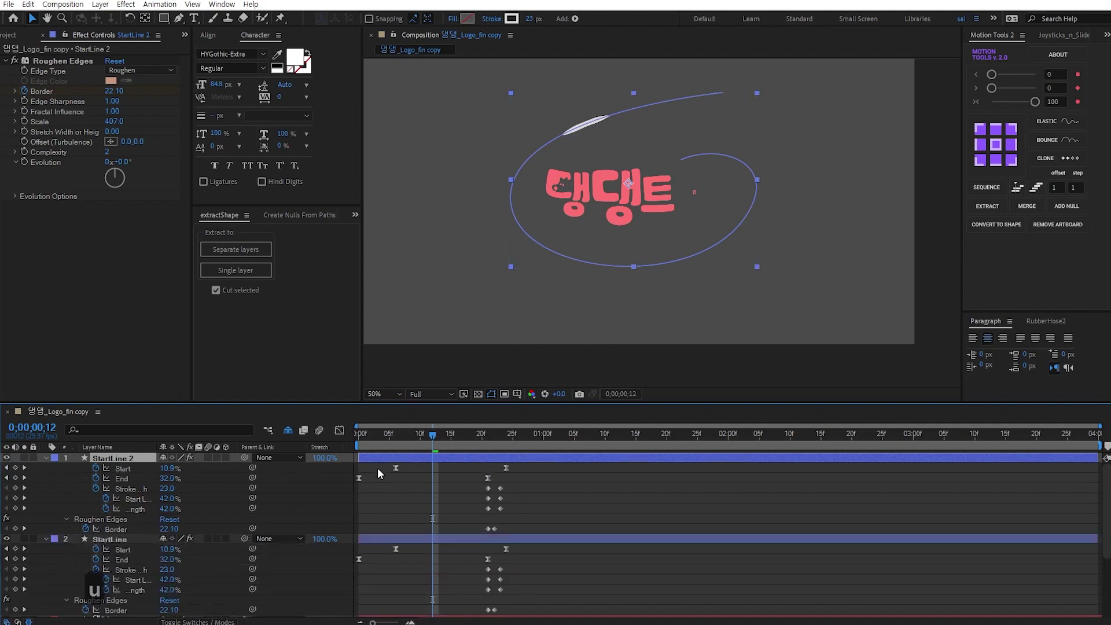
{"action": "left_click", "coordinate": [488, 436]}
{"action": "left_click_drag", "start_coordinate": [530, 18], "coordinate": [512, 20]}
Step: Reshape StartLine 2's path into a wider loop outside the original, adjusting its points and curve handles
{"action": "left_click_drag", "start_coordinate": [721, 93], "coordinate": [706, 85]}
{"action": "left_click_drag", "start_coordinate": [513, 214], "coordinate": [495, 236]}
{"action": "left_click_drag", "start_coordinate": [745, 218], "coordinate": [756, 234]}
{"action": "left_click_drag", "start_coordinate": [794, 178], "coordinate": [800, 166]}
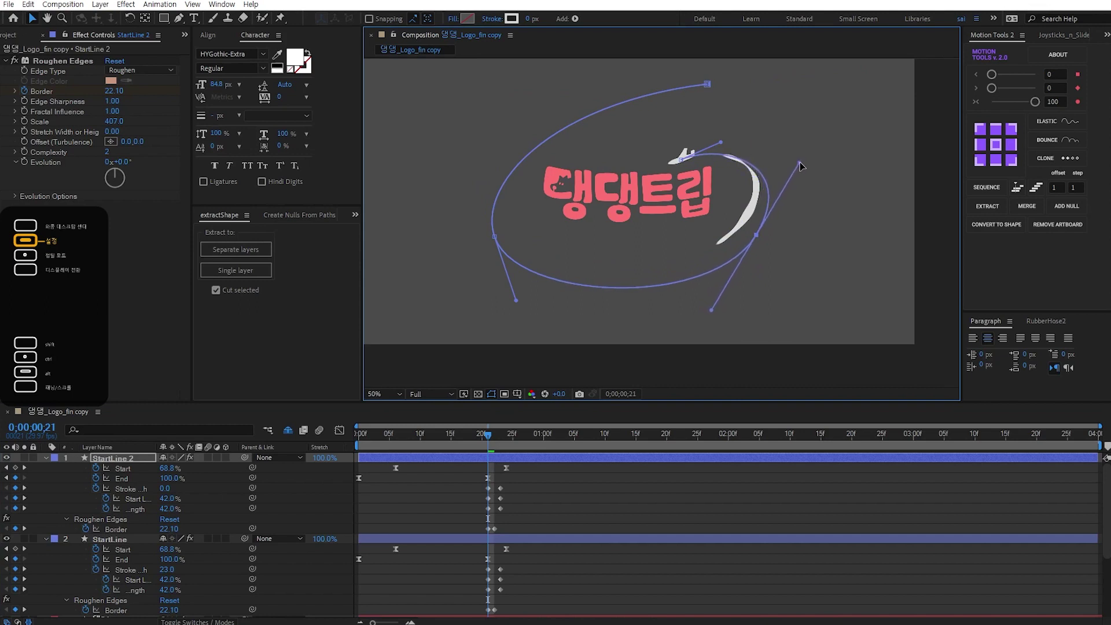
{"action": "left_click", "coordinate": [495, 238]}
{"action": "left_click_drag", "start_coordinate": [476, 184], "coordinate": [468, 165]}
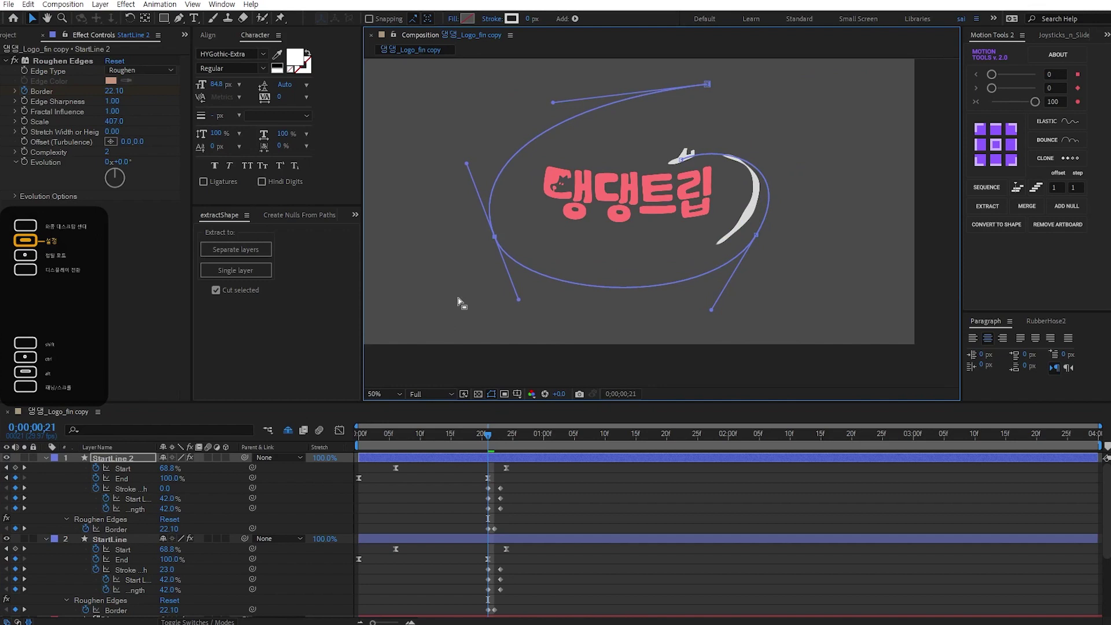
Step: Remove the Roughen Edges Border keyframes from StartLine 2 and set its Border to 17.00 and Scale to 301
{"action": "left_click_drag", "start_coordinate": [460, 442], "coordinate": [461, 472]}
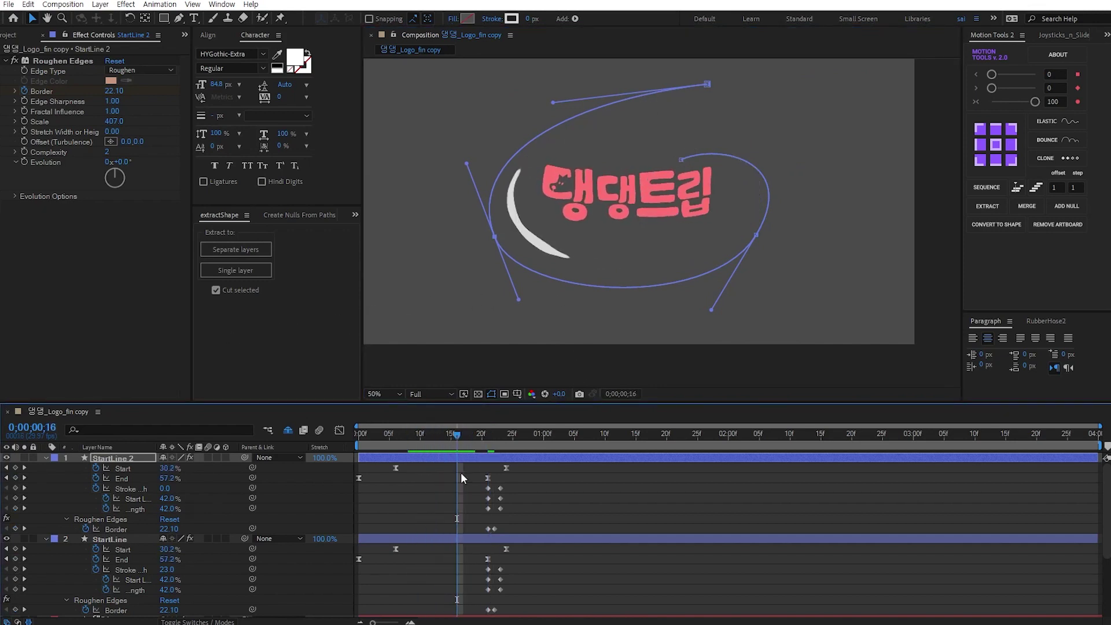
{"action": "key", "text": "k"}
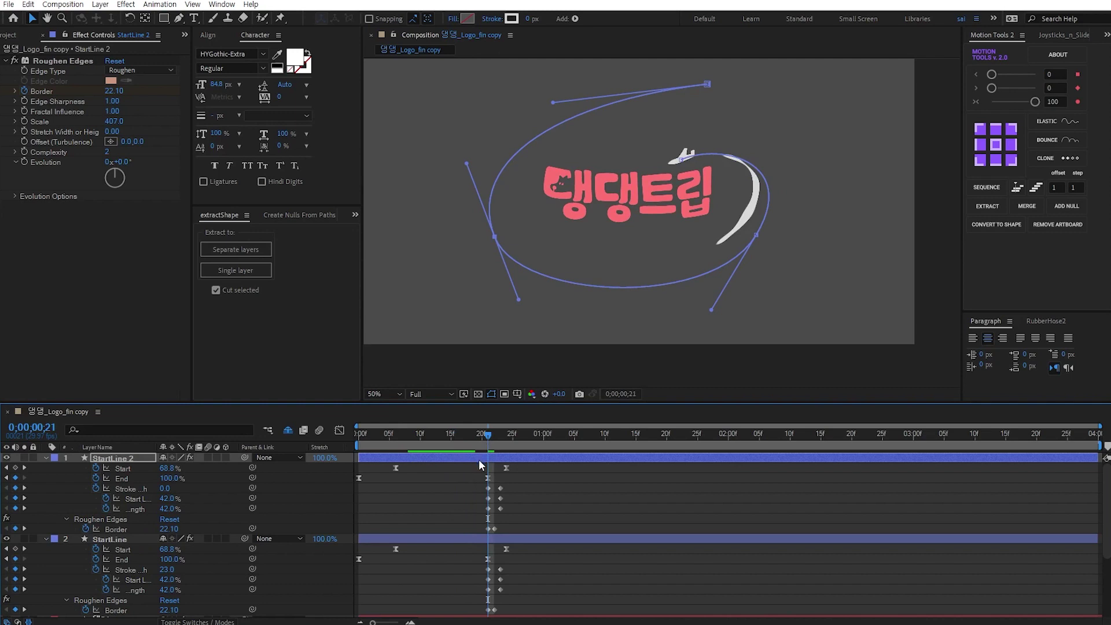
{"action": "left_click", "coordinate": [478, 457]}
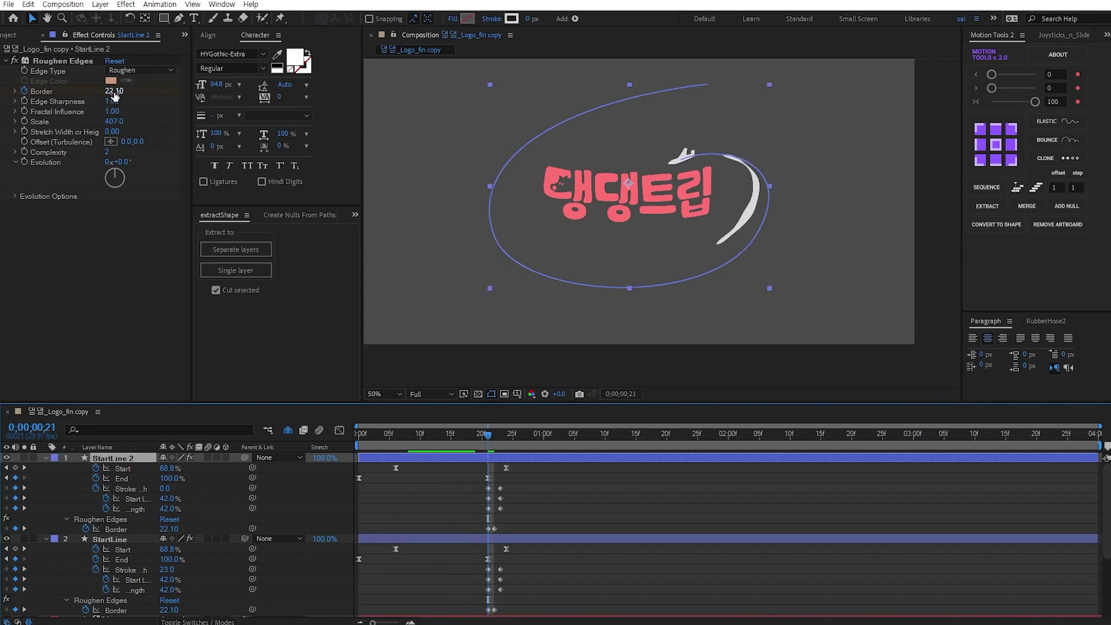
{"action": "left_click", "coordinate": [85, 528]}
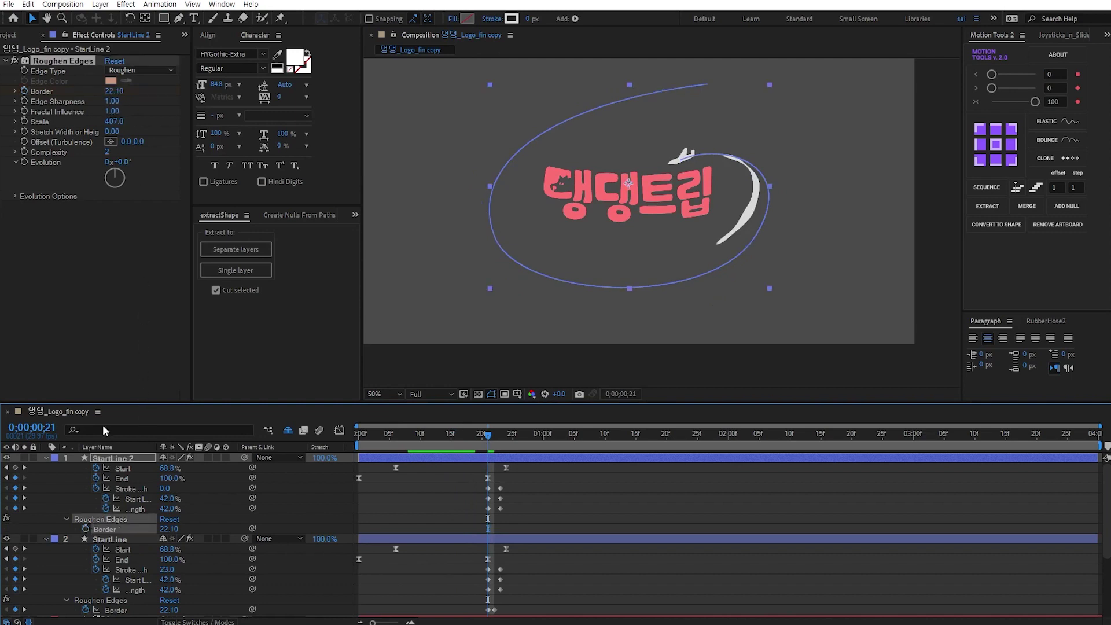
{"action": "left_click_drag", "start_coordinate": [112, 90], "coordinate": [105, 92]}
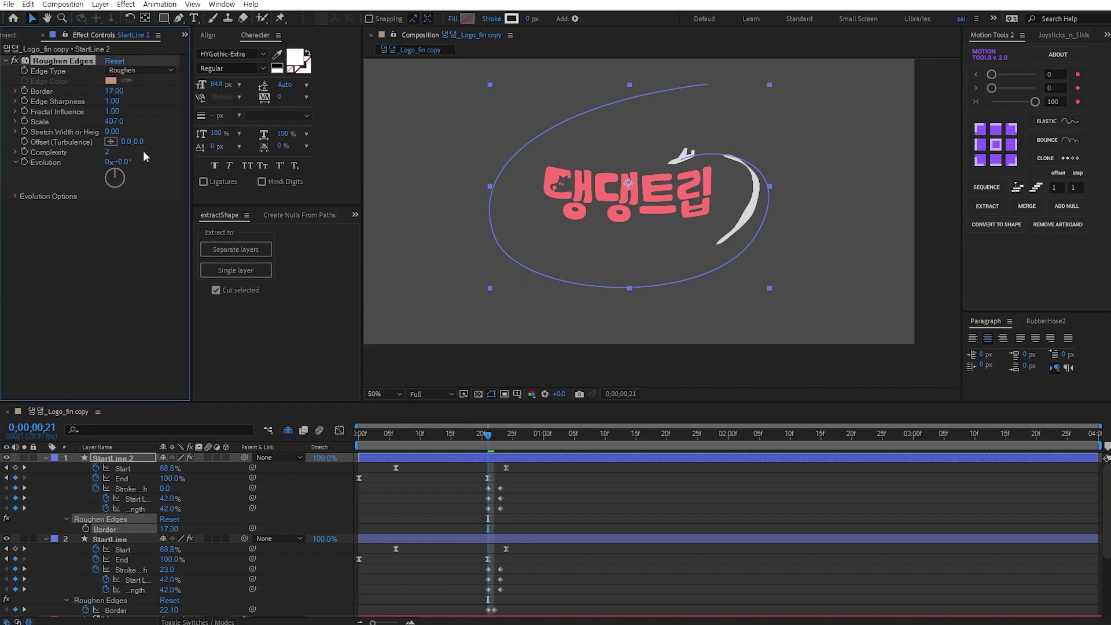
{"action": "left_click_drag", "start_coordinate": [393, 432], "coordinate": [444, 434]}
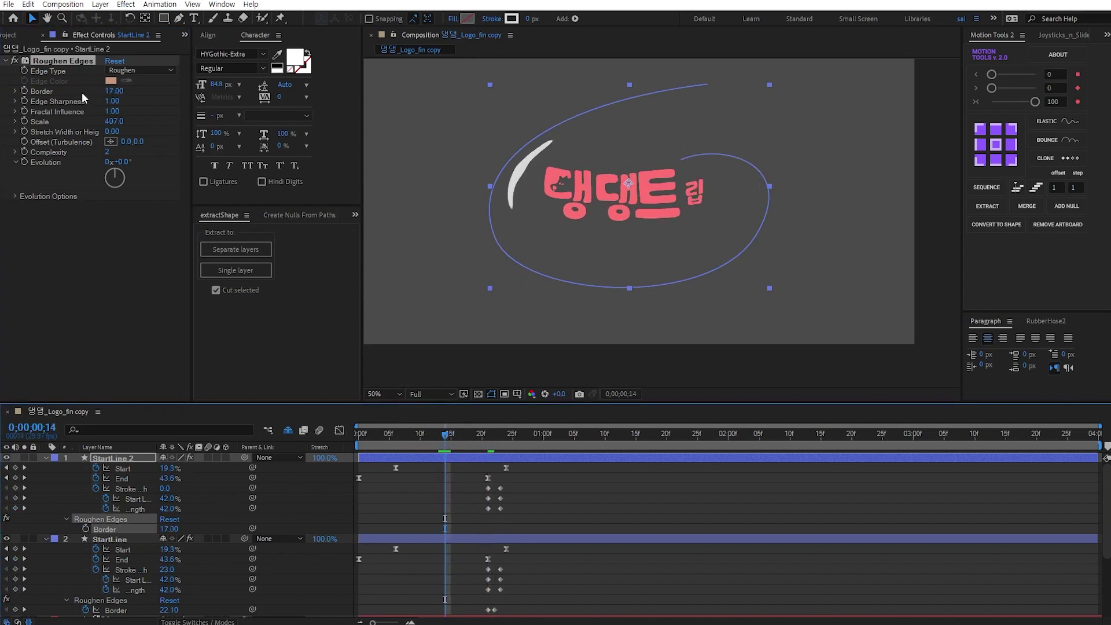
{"action": "left_click_drag", "start_coordinate": [115, 122], "coordinate": [85, 123]}
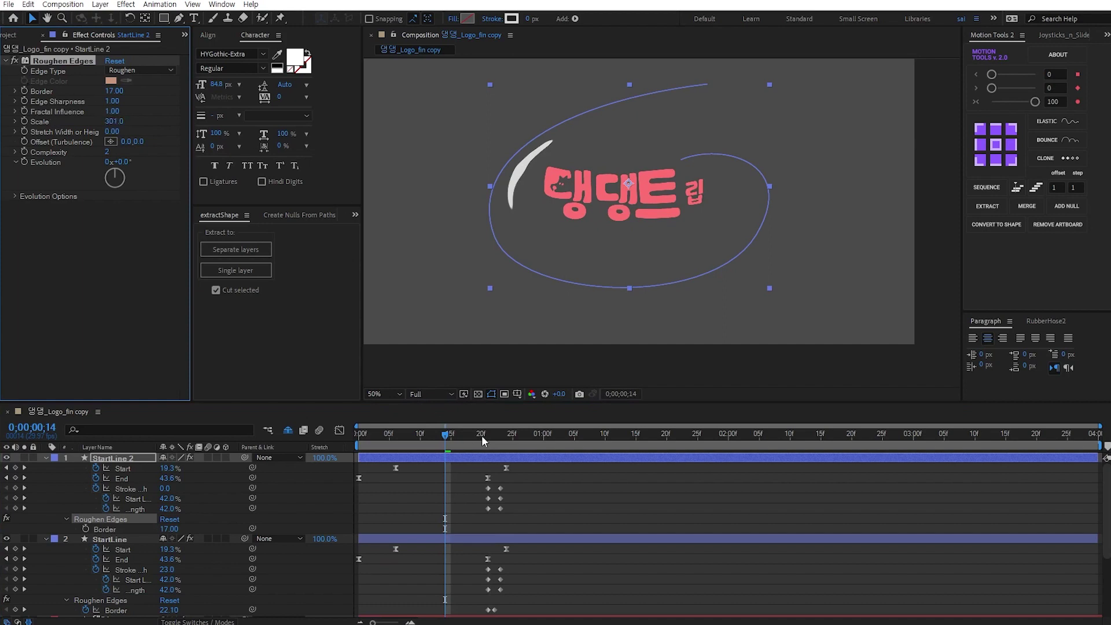
Step: Set StartLine 2's stroke width to 13 px at 0;00;00;21 after trying 10 px
{"action": "left_click_drag", "start_coordinate": [478, 437], "coordinate": [488, 438]}
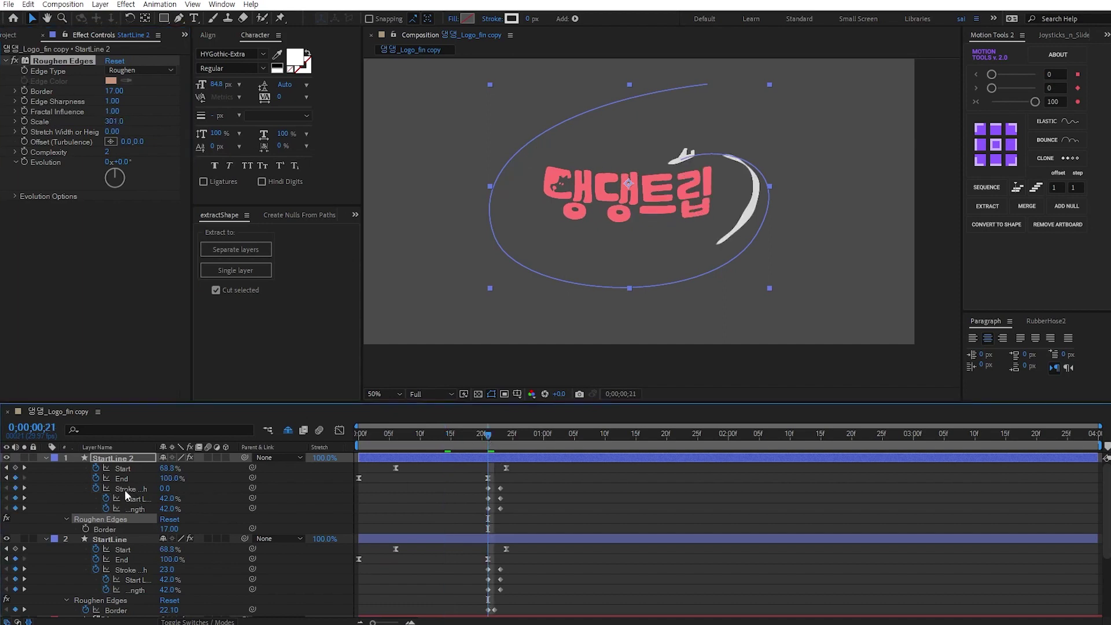
{"action": "left_click", "coordinate": [123, 489]}
{"action": "left_click_drag", "start_coordinate": [527, 18], "coordinate": [538, 21]}
{"action": "left_click", "coordinate": [529, 19]}
{"action": "type", "text": "10"}
{"action": "key", "text": "Return"}
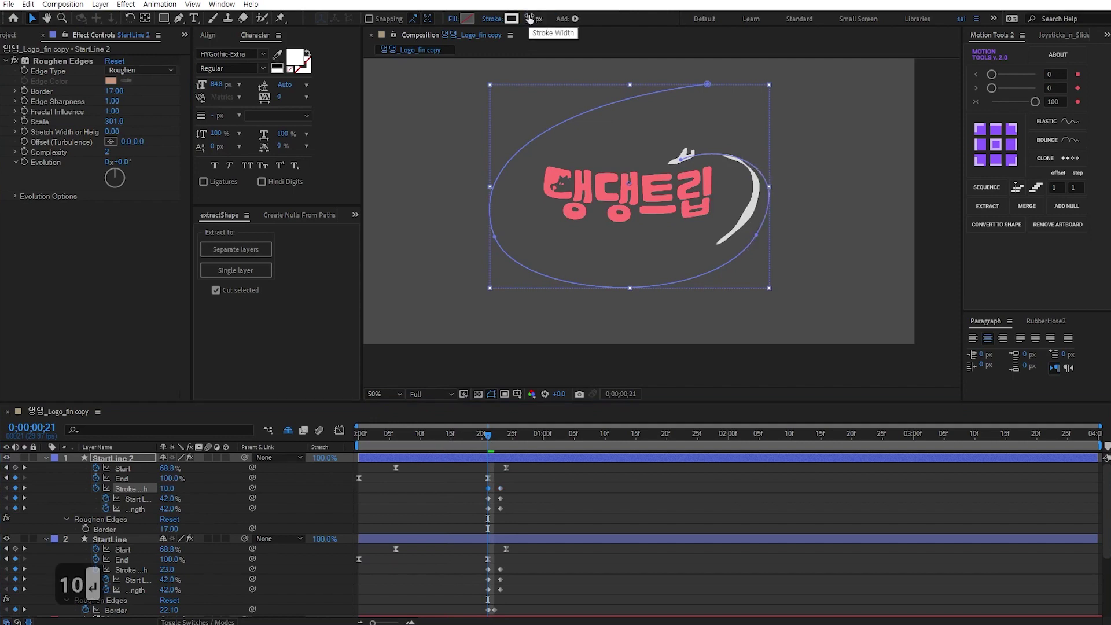
{"action": "left_click", "coordinate": [529, 19]}
{"action": "type", "text": "13"}
{"action": "key", "text": "Return"}
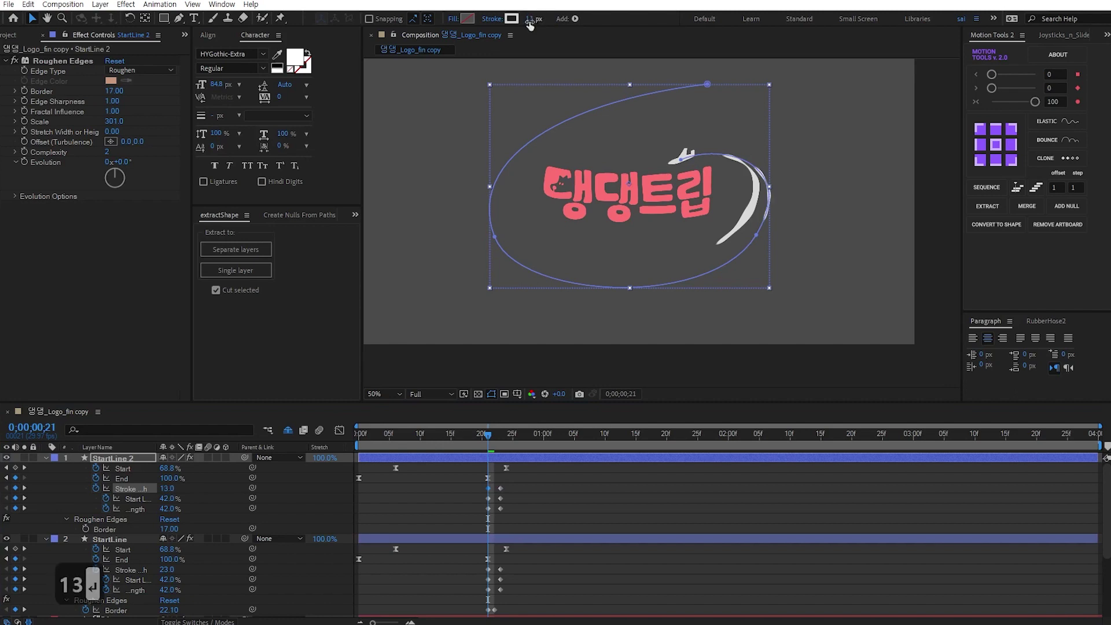
Step: Shift the StartLine 2 layer one frame later and move its first Start keyframe to 0;00;00;03
{"action": "left_click", "coordinate": [436, 463]}
{"action": "mouse_move", "coordinate": [449, 433]}
{"action": "left_mouse_down"}
{"action": "mouse_move", "coordinate": [441, 439]}
{"action": "mouse_move", "coordinate": [463, 439]}
{"action": "left_mouse_up"}
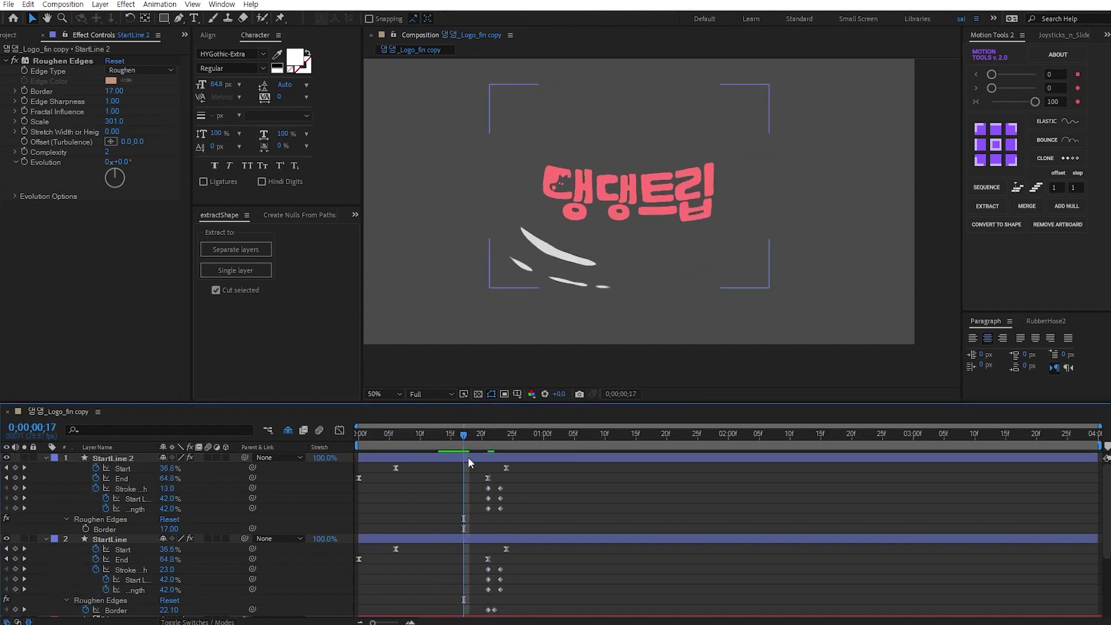
{"action": "left_click", "coordinate": [463, 456]}
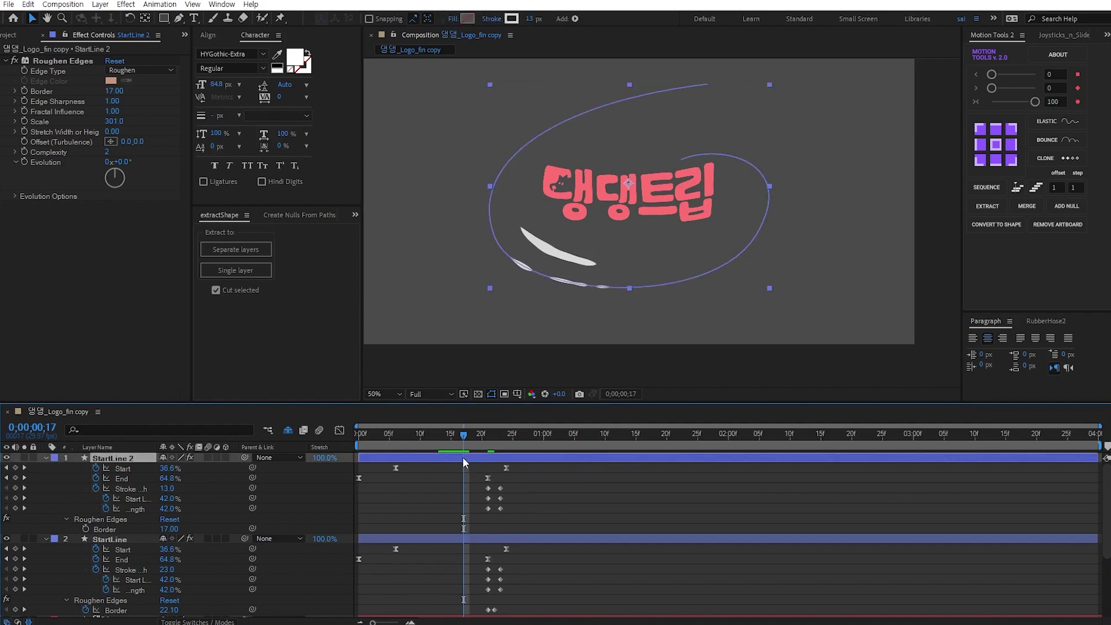
{"action": "left_click_drag", "start_coordinate": [460, 462], "coordinate": [382, 469]}
{"action": "left_click", "coordinate": [386, 481]}
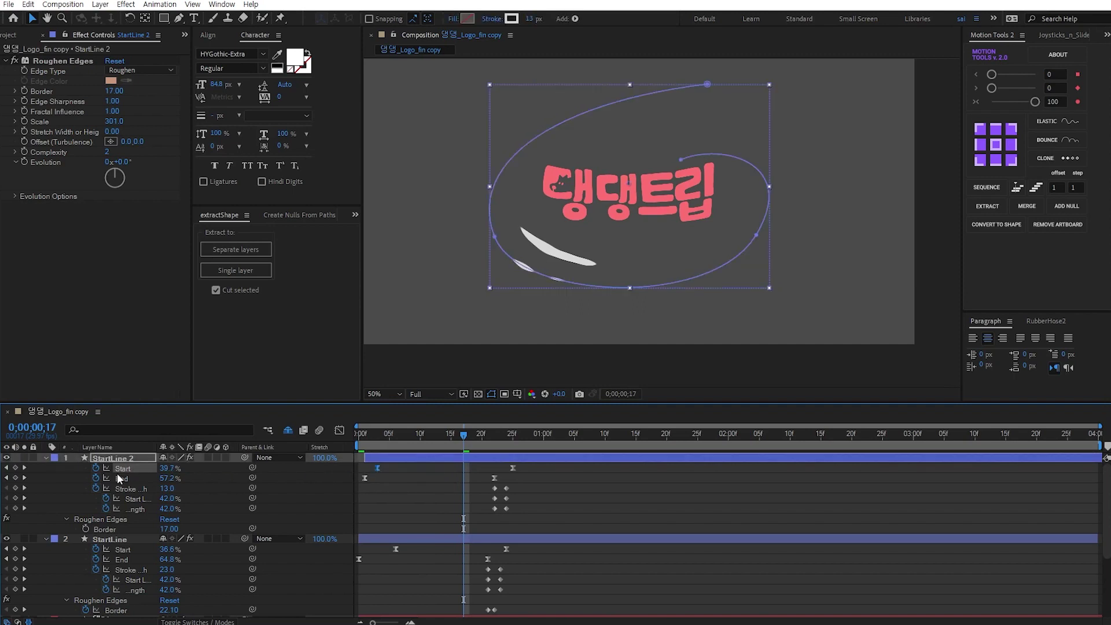
Step: Check the offset second line at 0;00;00;15 and select the StartLine 2 layer
{"action": "left_click", "coordinate": [403, 483]}
{"action": "left_click_drag", "start_coordinate": [425, 436], "coordinate": [446, 450]}
{"action": "left_click", "coordinate": [447, 456]}
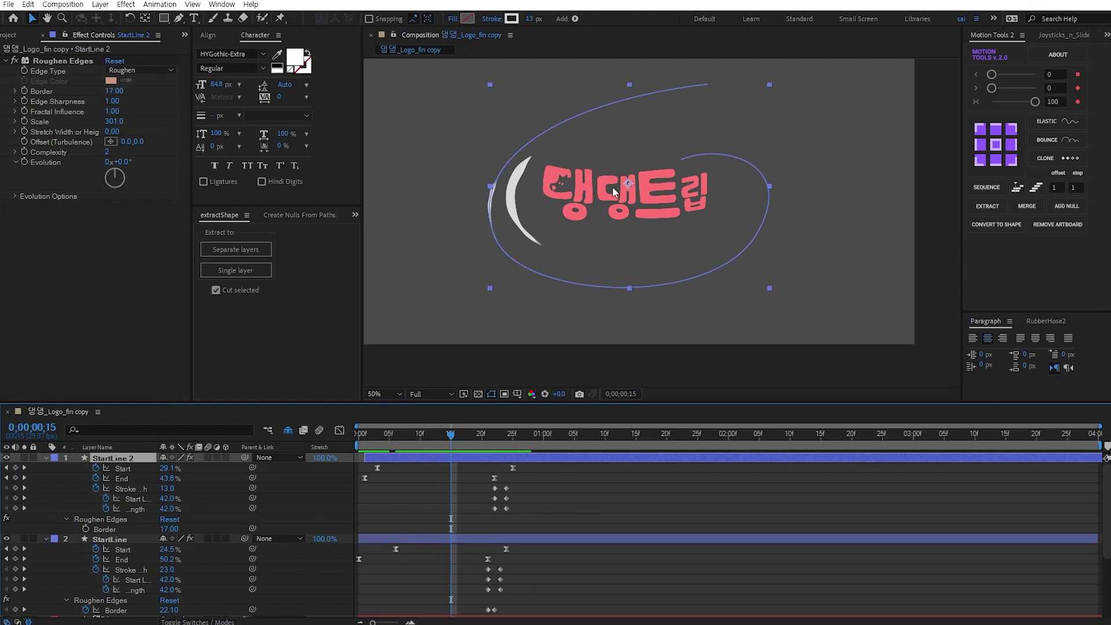
Step: Reshape the left bend of the StartLine 2 path by moving its lower-left point slightly inward and adjusting that point's direction handles
{"action": "key", "text": "g"}
{"action": "left_click", "coordinate": [707, 85]}
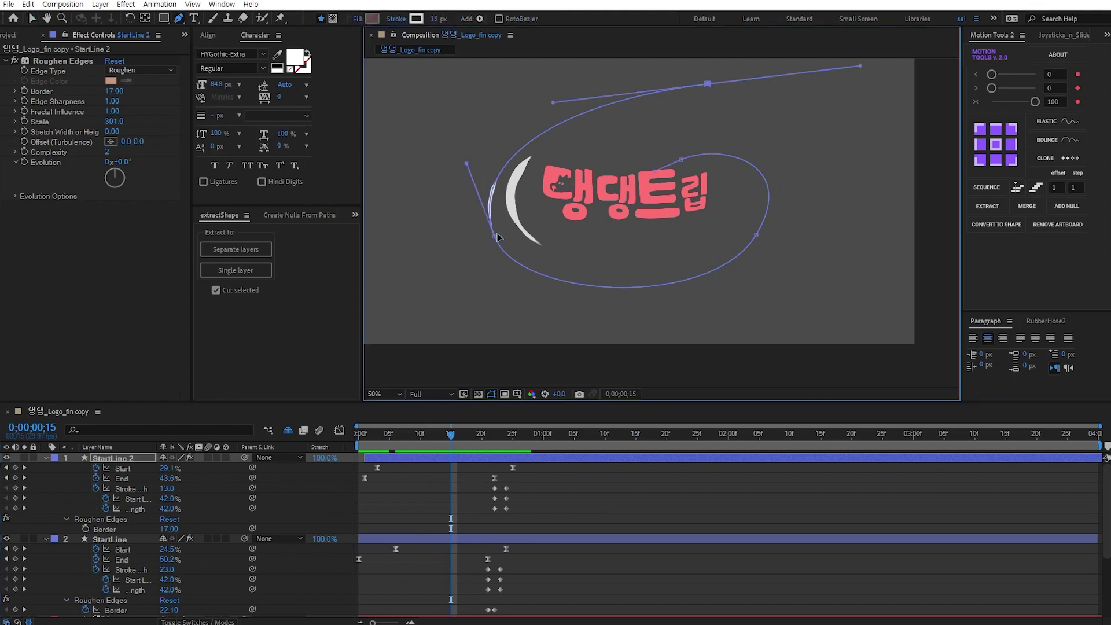
{"action": "key", "text": "v"}
{"action": "left_click_drag", "start_coordinate": [494, 239], "coordinate": [498, 240]}
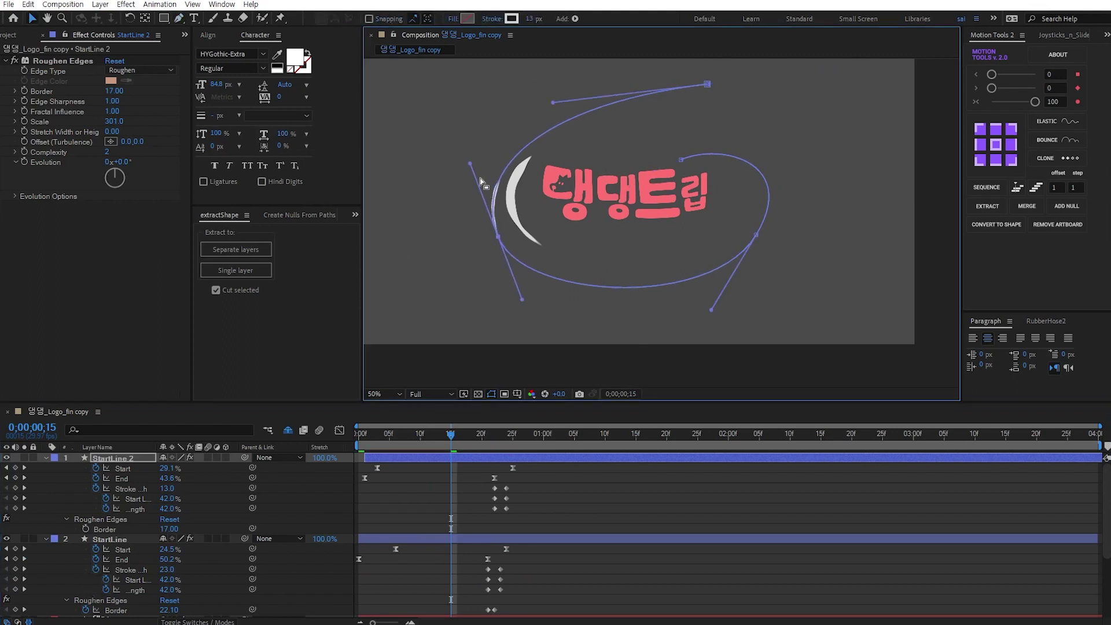
{"action": "left_click_drag", "start_coordinate": [470, 166], "coordinate": [469, 162]}
{"action": "left_click_drag", "start_coordinate": [501, 242], "coordinate": [505, 239]}
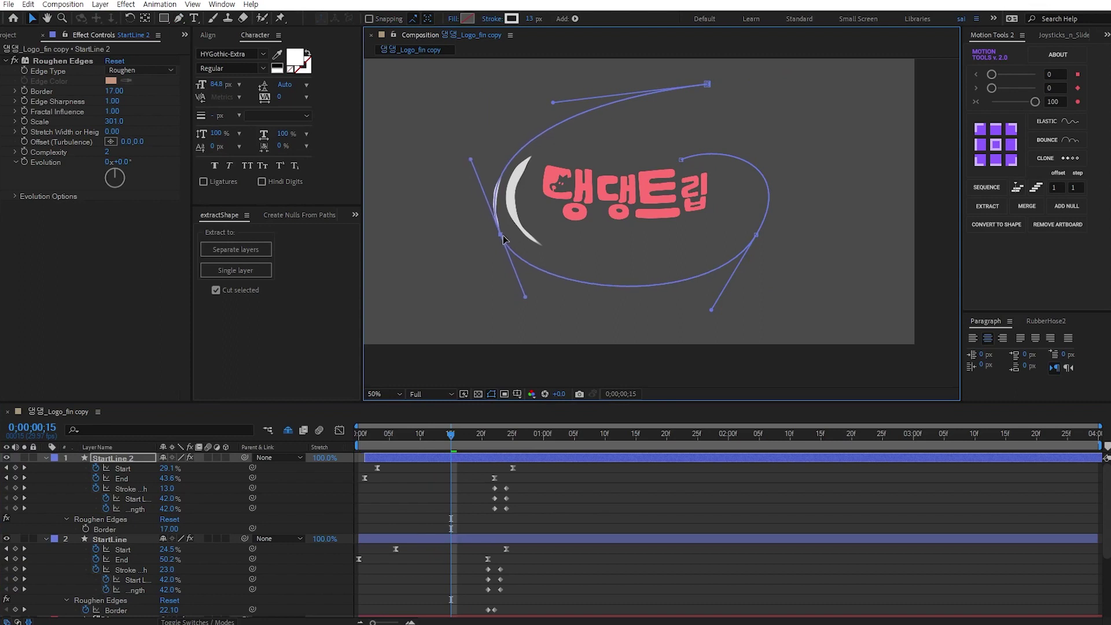
{"action": "left_click_drag", "start_coordinate": [470, 163], "coordinate": [468, 160]}
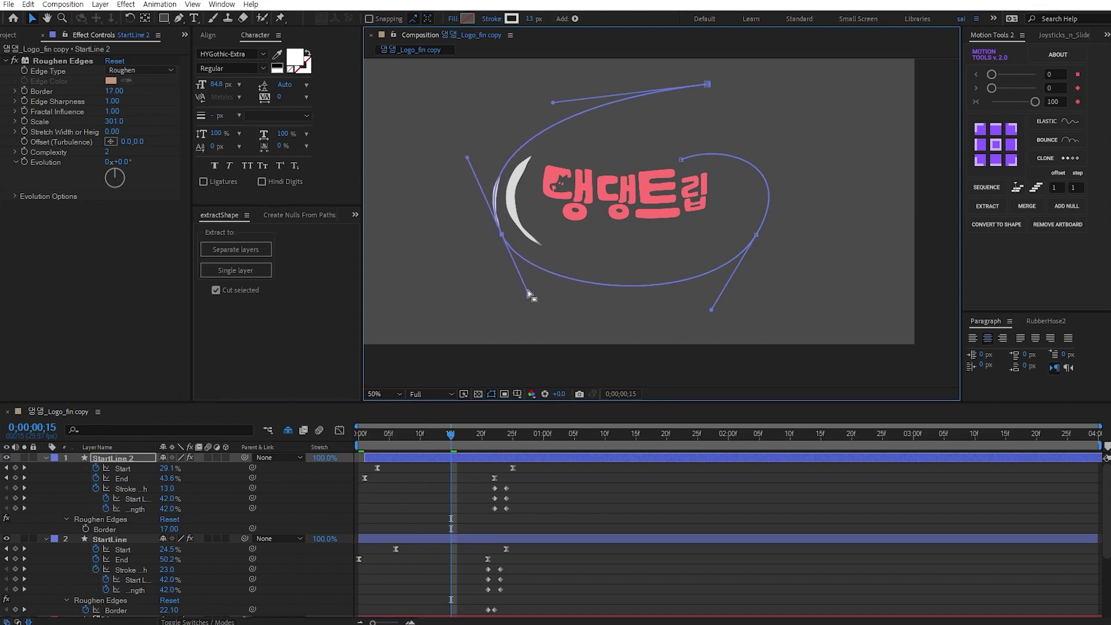
{"action": "left_click_drag", "start_coordinate": [529, 298], "coordinate": [533, 302]}
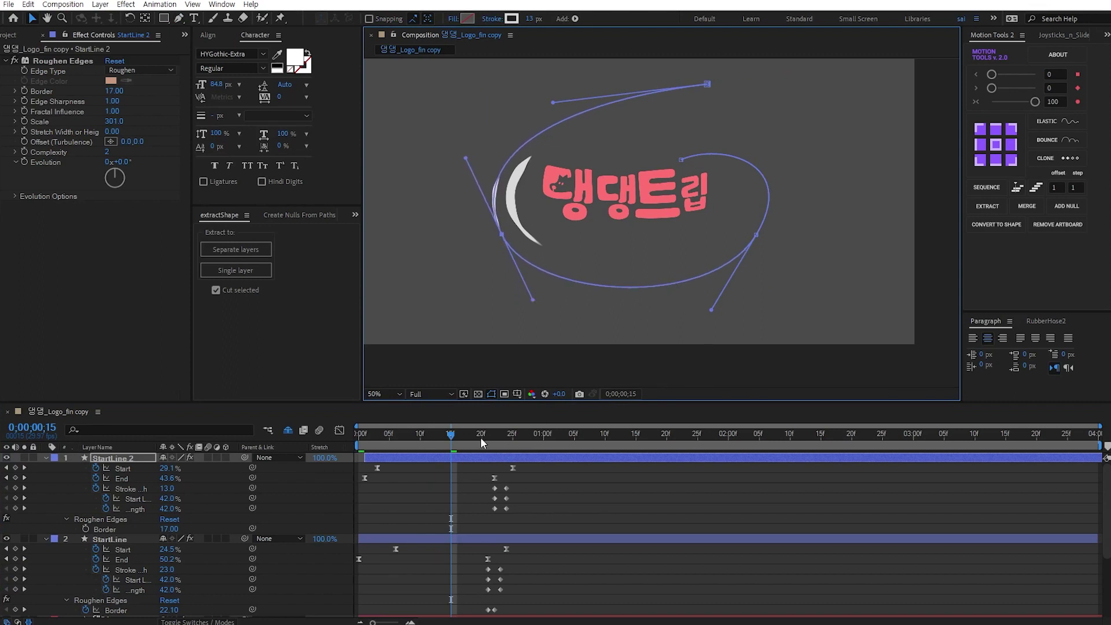
Step: At 0;00;00;18, shorten the lower direction handle of StartLine 2's right-hand point to flatten the bottom curve
{"action": "left_click_drag", "start_coordinate": [453, 440], "coordinate": [469, 437]}
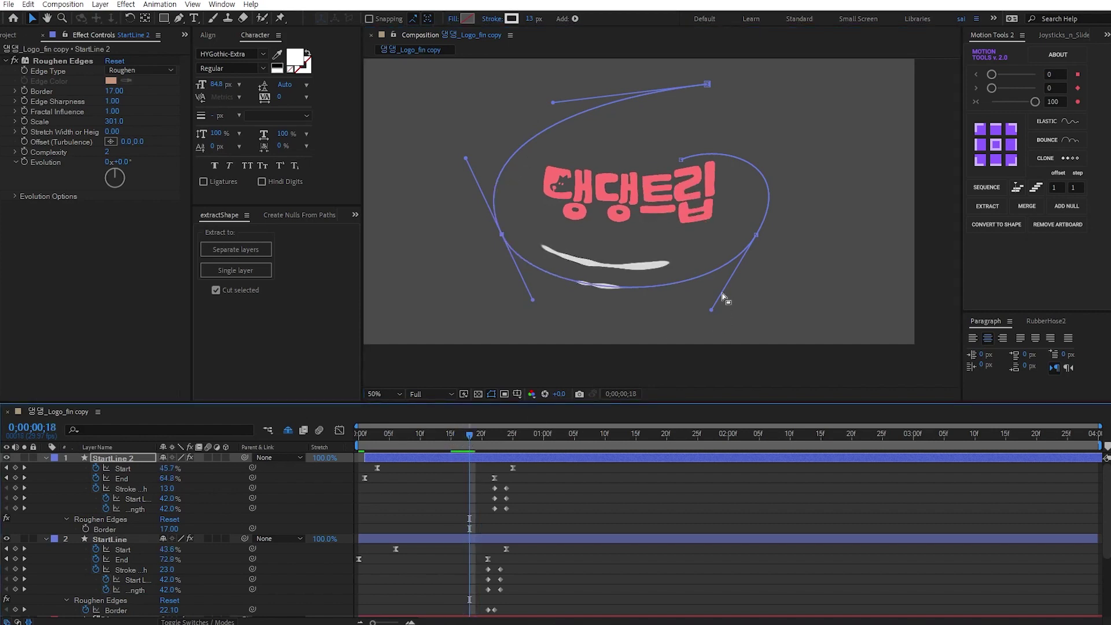
{"action": "left_click_drag", "start_coordinate": [712, 310], "coordinate": [719, 292]}
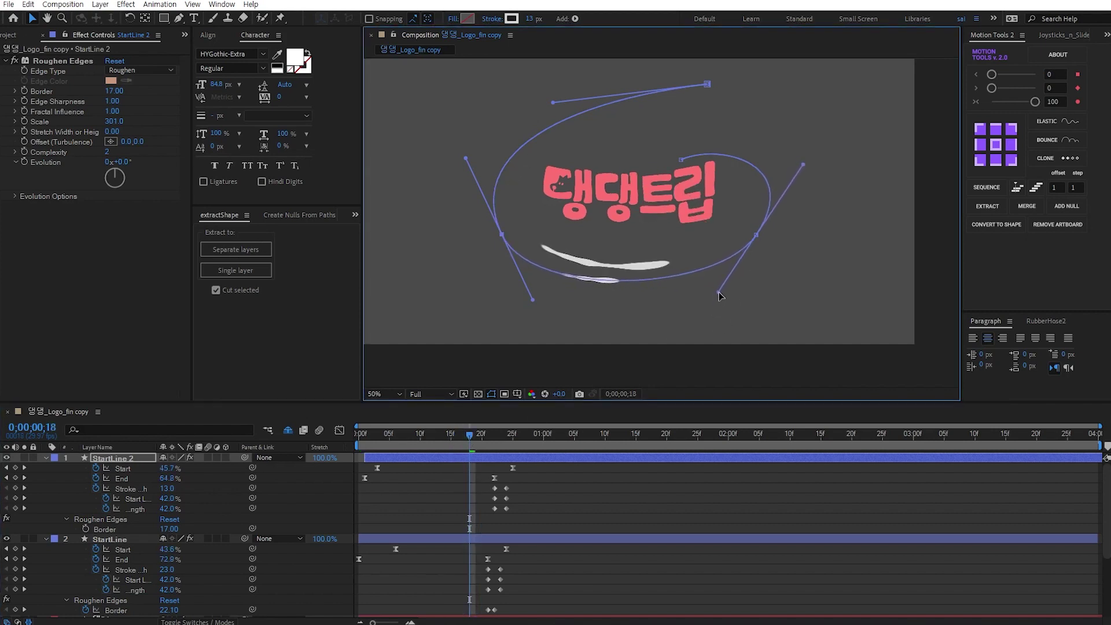
{"action": "left_click", "coordinate": [431, 491]}
Step: Play the animation from the start and inspect the two looping lines around 0;00;00;14
{"action": "left_click_drag", "start_coordinate": [387, 435], "coordinate": [432, 449]}
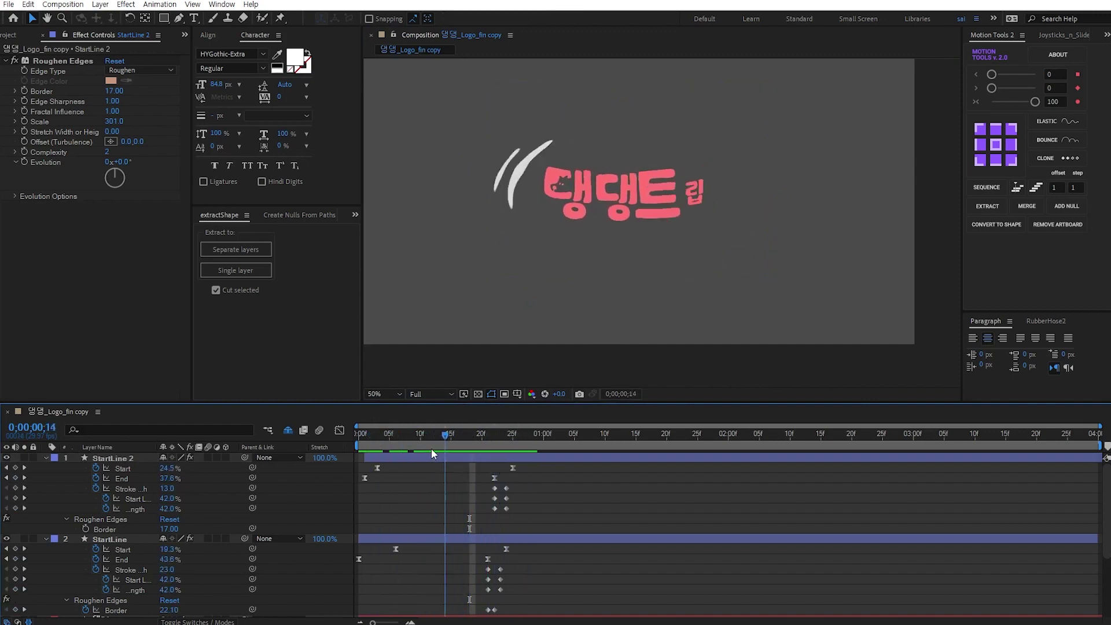
{"action": "key", "text": "Home"}
{"action": "key", "text": "space"}
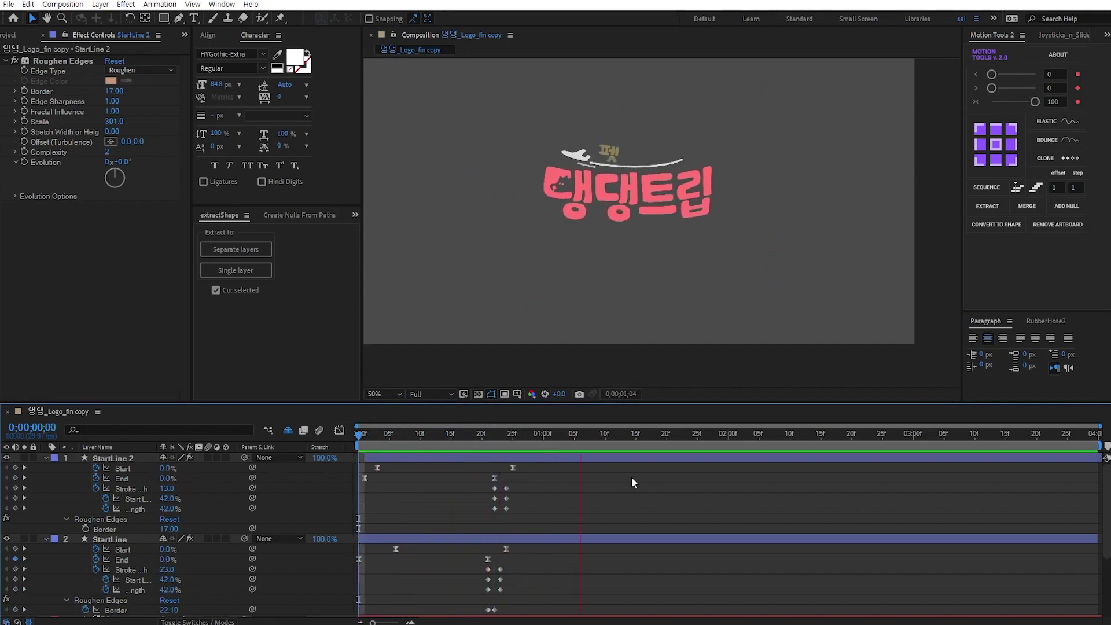
{"action": "key", "text": "space"}
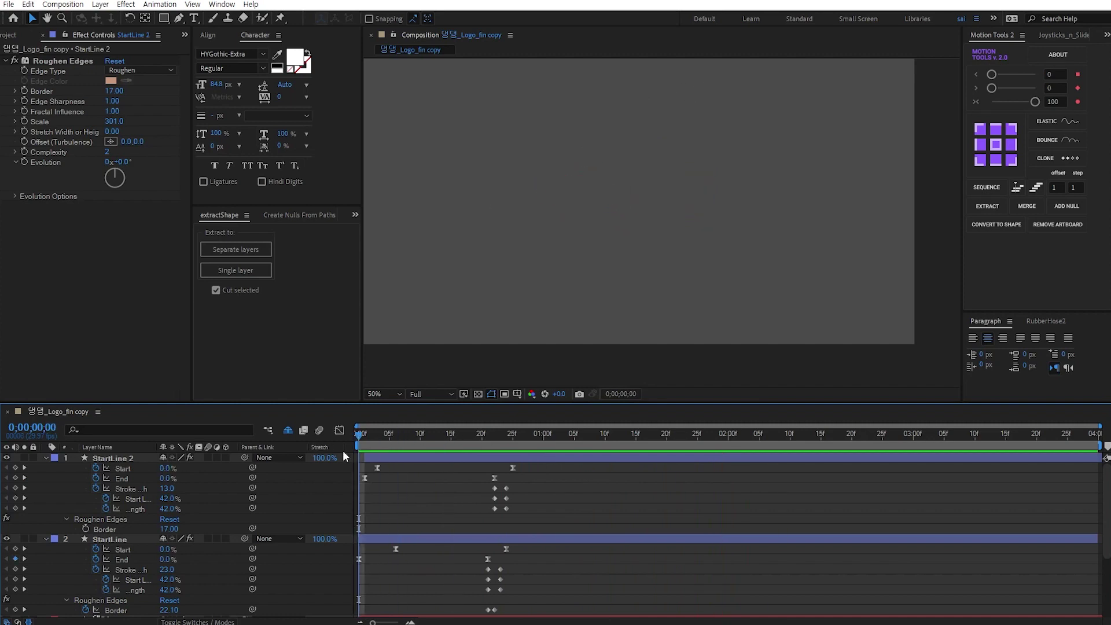
{"action": "key", "text": "space"}
{"action": "left_click", "coordinate": [428, 440]}
{"action": "mouse_move", "coordinate": [449, 442]}
{"action": "left_mouse_down"}
{"action": "mouse_move", "coordinate": [537, 454]}
{"action": "mouse_move", "coordinate": [442, 462]}
{"action": "left_mouse_up"}
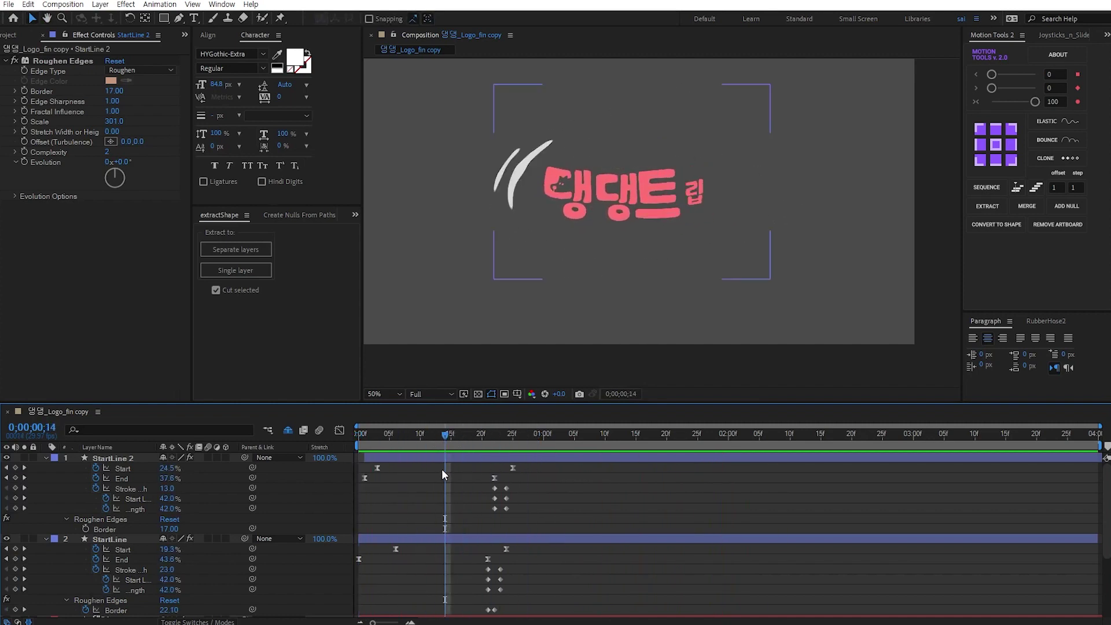
Step: Change StartLine 2's stroke color to the yellow sampled from the GO! text
{"action": "left_click", "coordinate": [419, 458]}
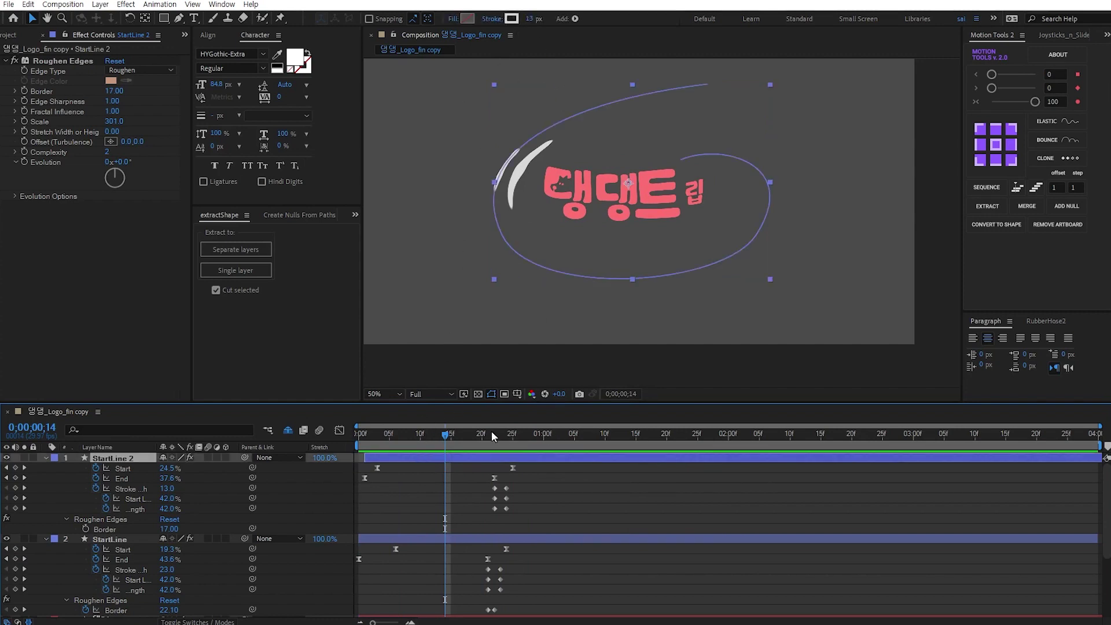
{"action": "key", "text": "space"}
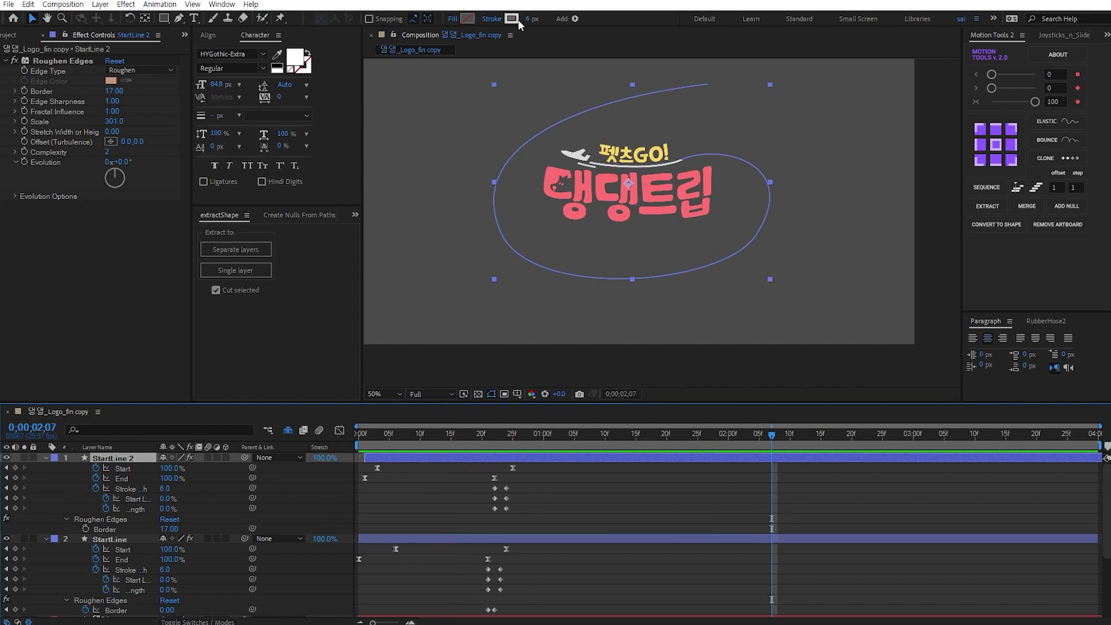
{"action": "left_click", "coordinate": [513, 20]}
{"action": "left_click", "coordinate": [985, 235]}
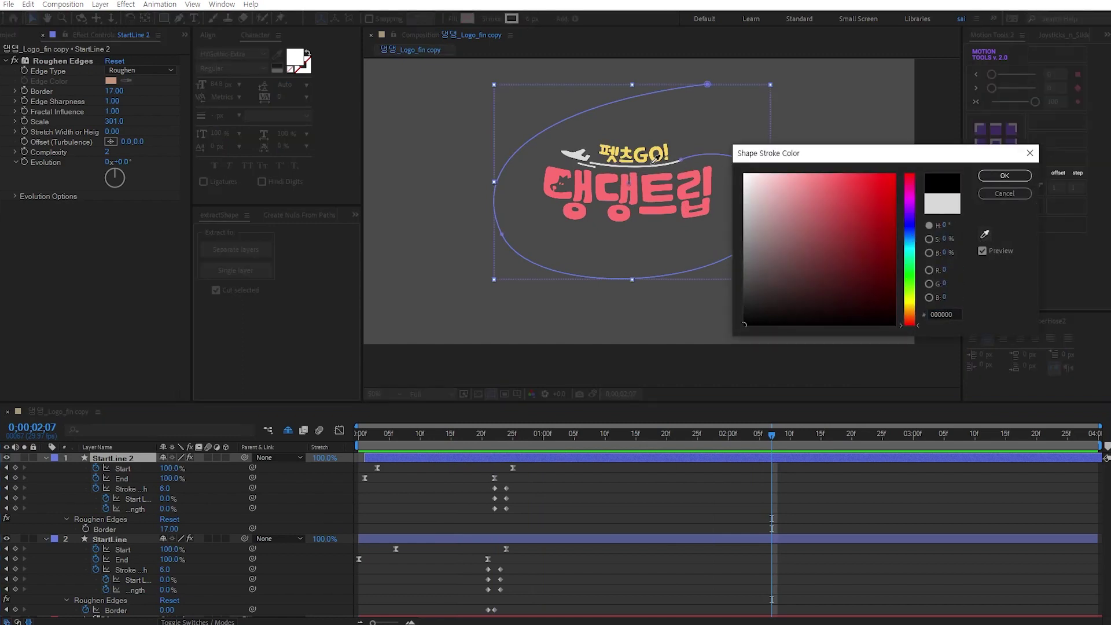
{"action": "left_click", "coordinate": [665, 152]}
{"action": "left_click", "coordinate": [995, 176]}
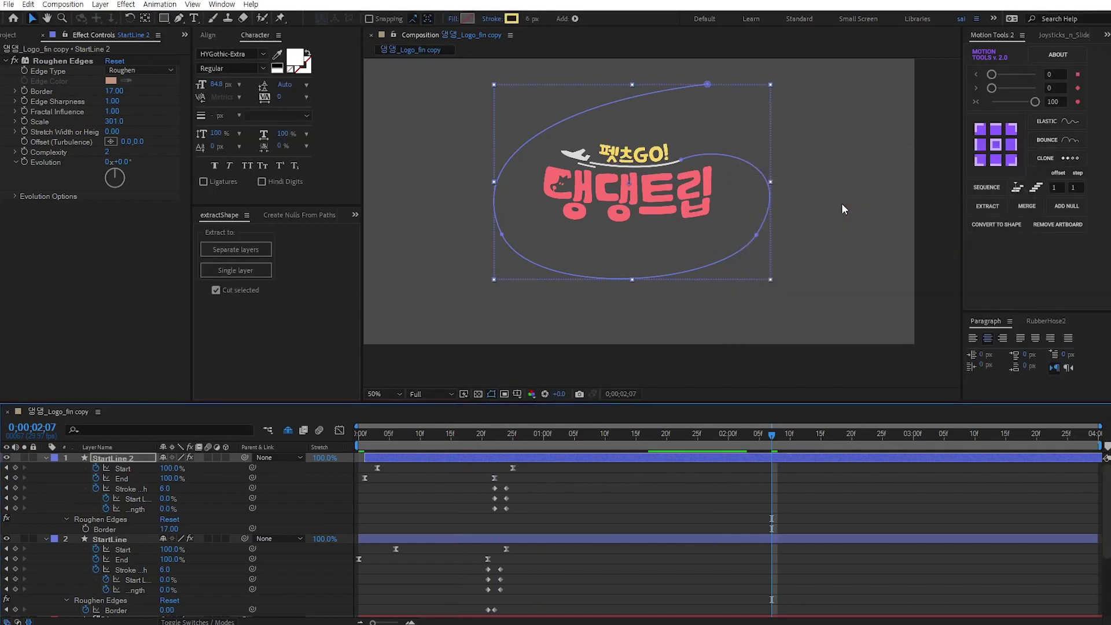
Step: Preview the animation with the yellow second line and stop near its beginning at 0;00;00;08
{"action": "left_click_drag", "start_coordinate": [460, 440], "coordinate": [361, 435]}
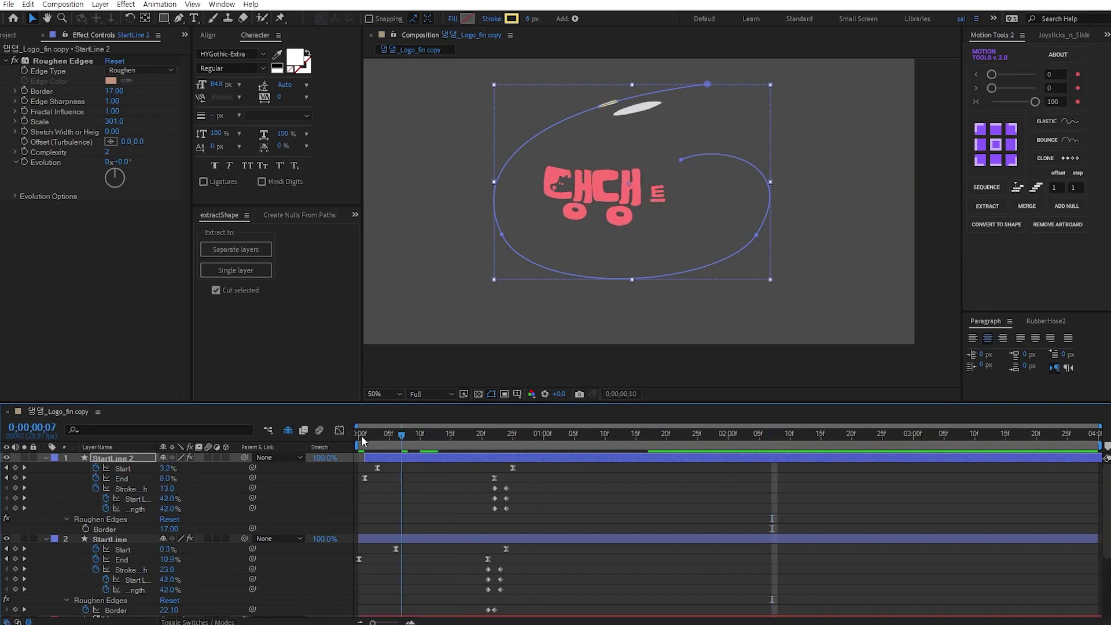
{"action": "left_click", "coordinate": [476, 491]}
{"action": "key", "text": "0"}
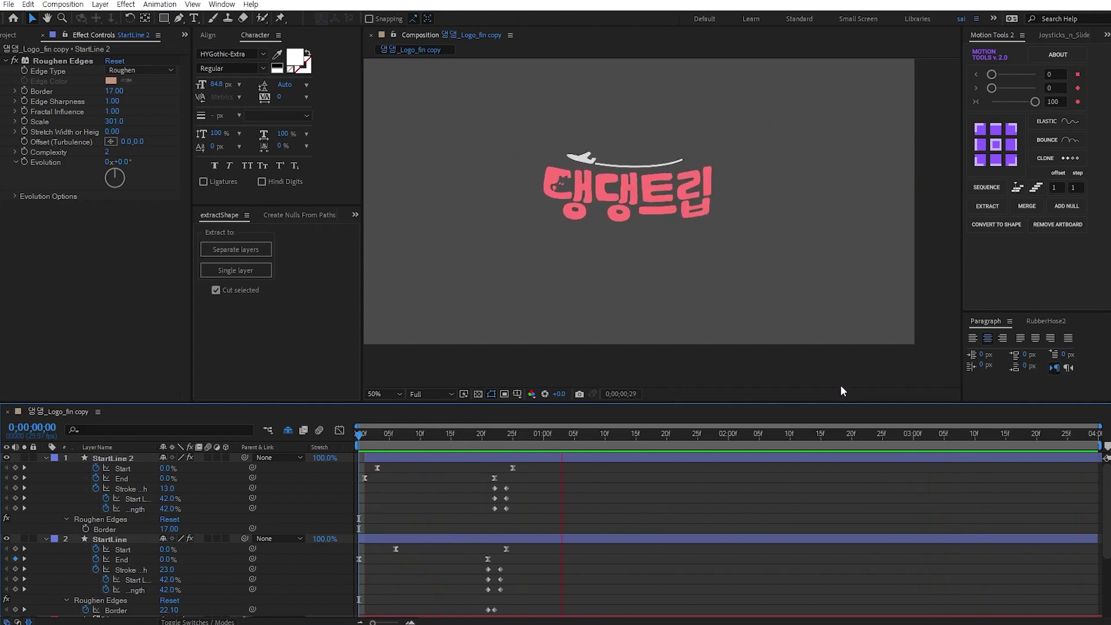
{"action": "left_click", "coordinate": [406, 434]}
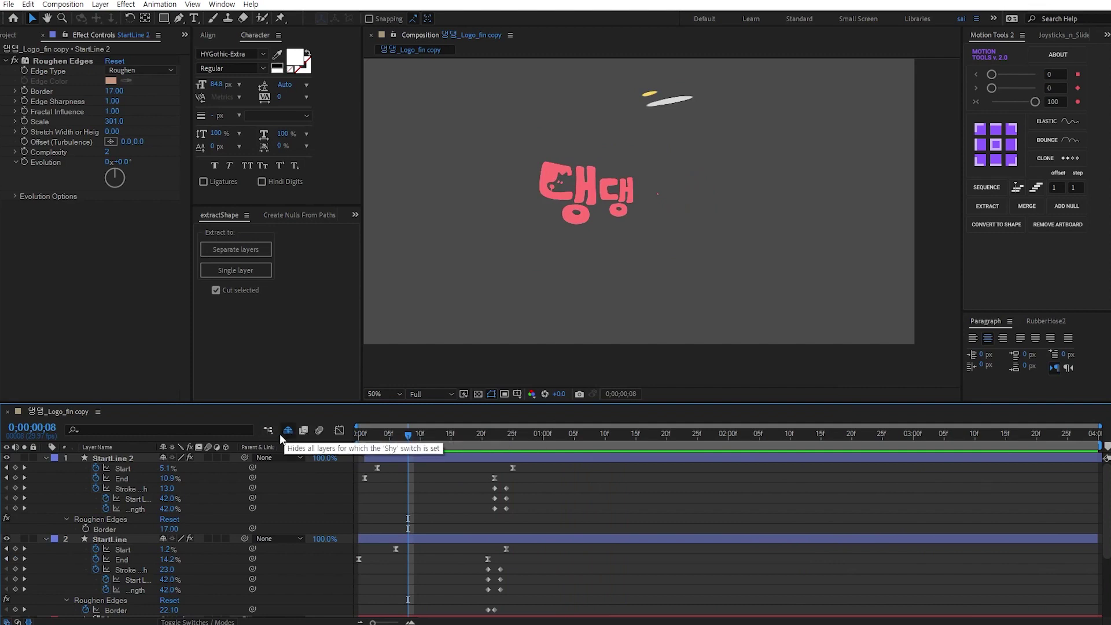
Step: Collapse all layers' properties, reveal the shy layers, and make the background JPG layer visible
{"action": "key", "text": "ctrl+a"}
{"action": "left_click", "coordinate": [46, 458]}
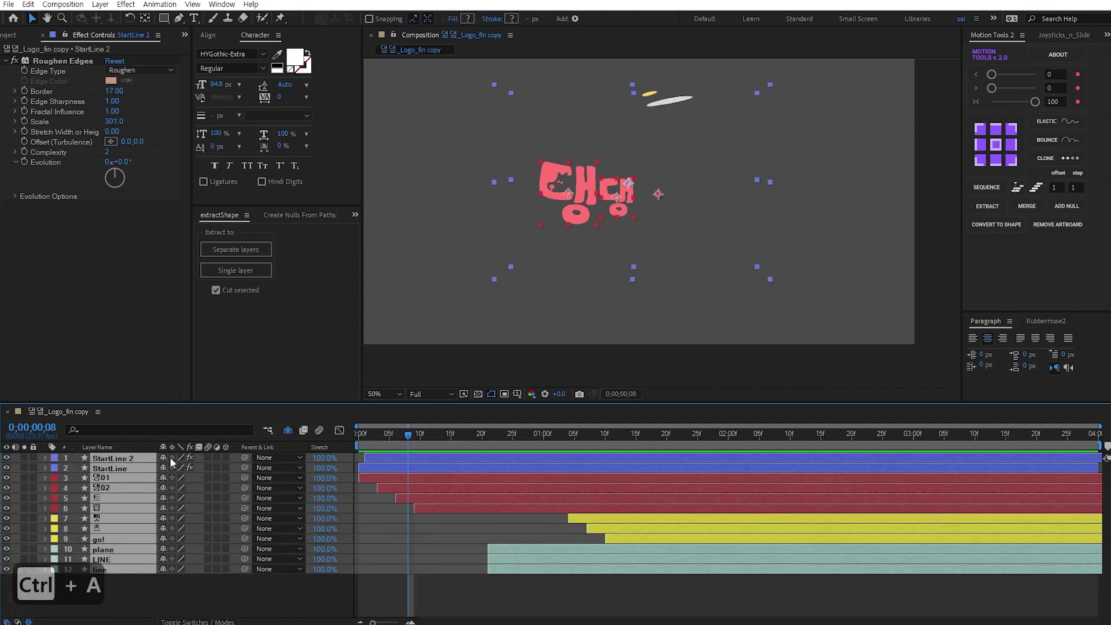
{"action": "left_click", "coordinate": [287, 429]}
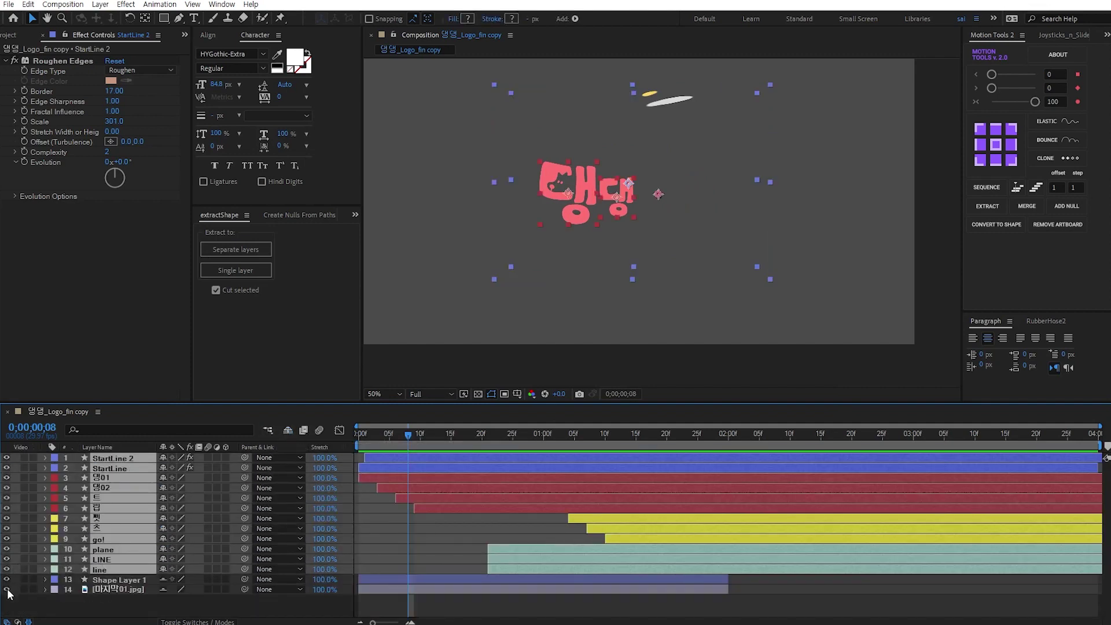
{"action": "left_click", "coordinate": [7, 590]}
{"action": "left_click", "coordinate": [440, 543]}
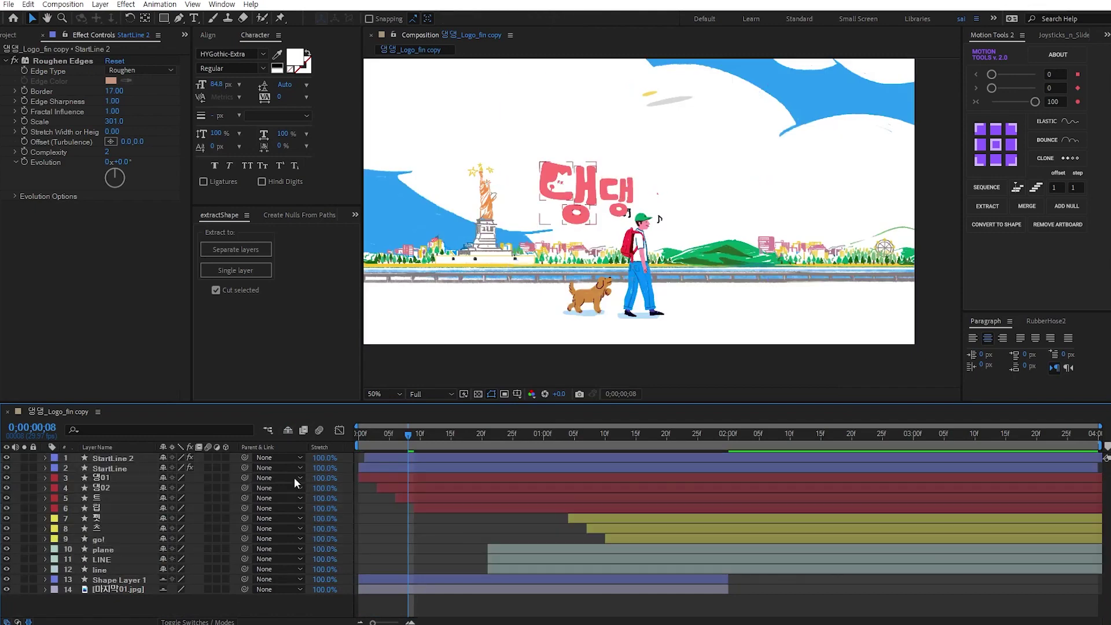
Step: Parent the layers from StartLine 2 through line to a new null, and move the null upward at 0;00;02;06
{"action": "left_click", "coordinate": [105, 458]}
{"action": "left_click", "coordinate": [102, 571], "text": "shift"}
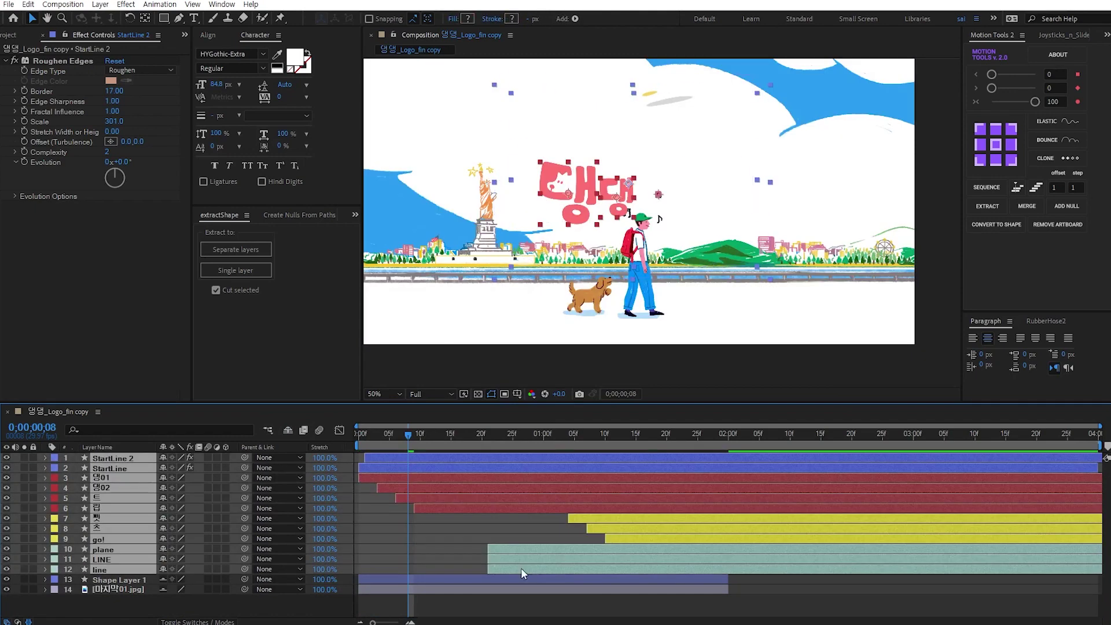
{"action": "left_click", "coordinate": [1067, 207]}
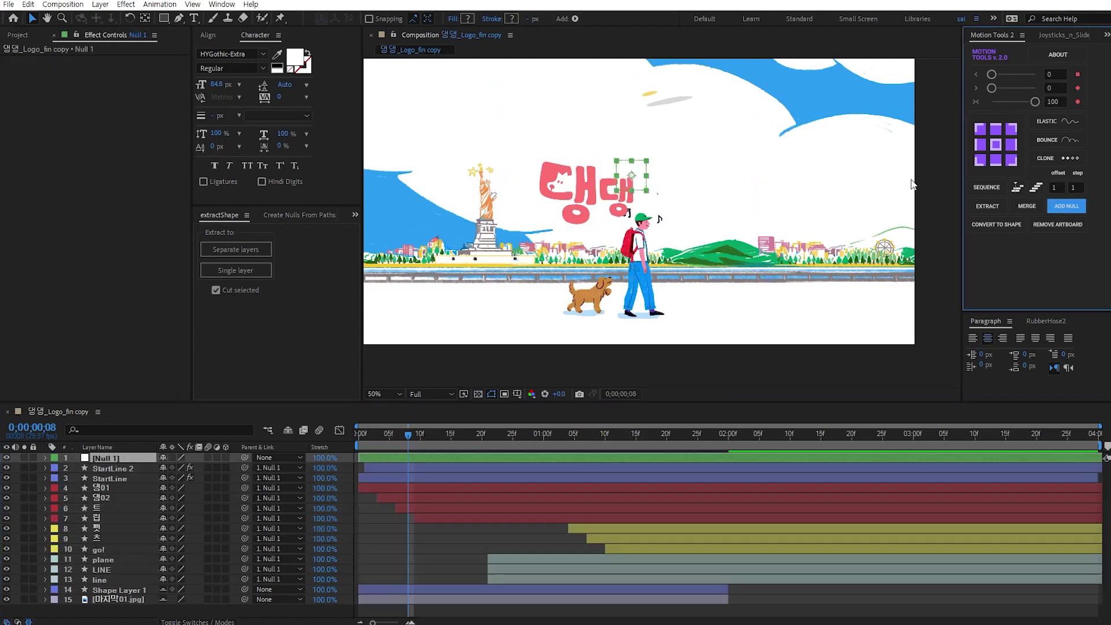
{"action": "left_click_drag", "start_coordinate": [557, 437], "coordinate": [766, 435]}
{"action": "left_click_drag", "start_coordinate": [633, 174], "coordinate": [634, 150]}
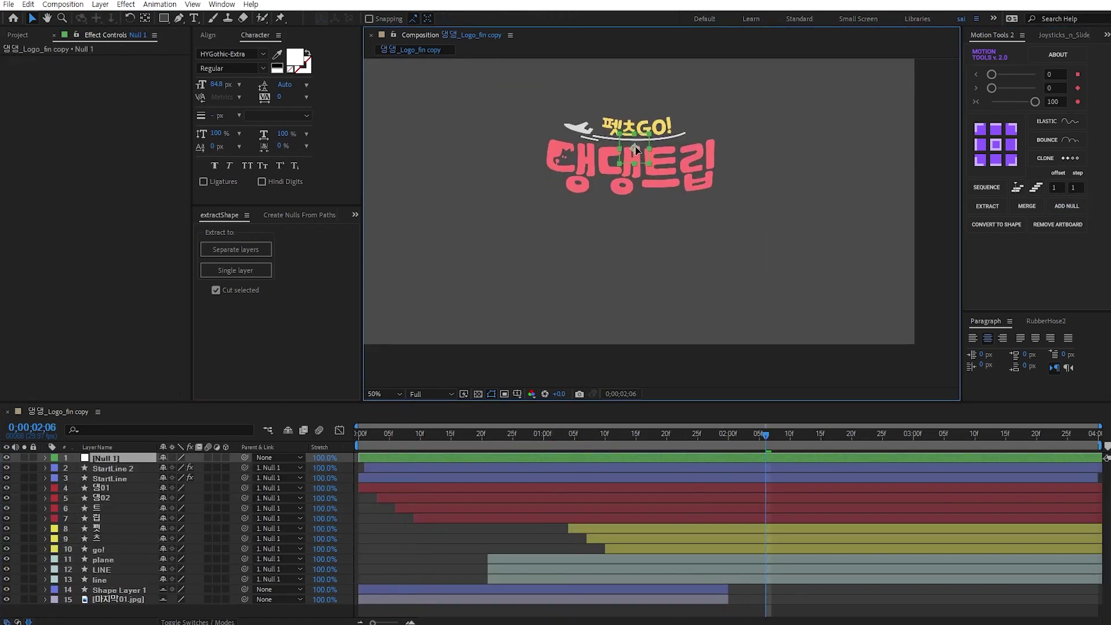
Step: Extend Shape Layer 1 and the background JPG layer to the end of the composition
{"action": "left_click", "coordinate": [708, 600]}
{"action": "left_click", "coordinate": [724, 589], "text": "shift"}
{"action": "left_click_drag", "start_coordinate": [727, 589], "coordinate": [858, 590]}
{"action": "left_click_drag", "start_coordinate": [1042, 591], "coordinate": [1102, 590]}
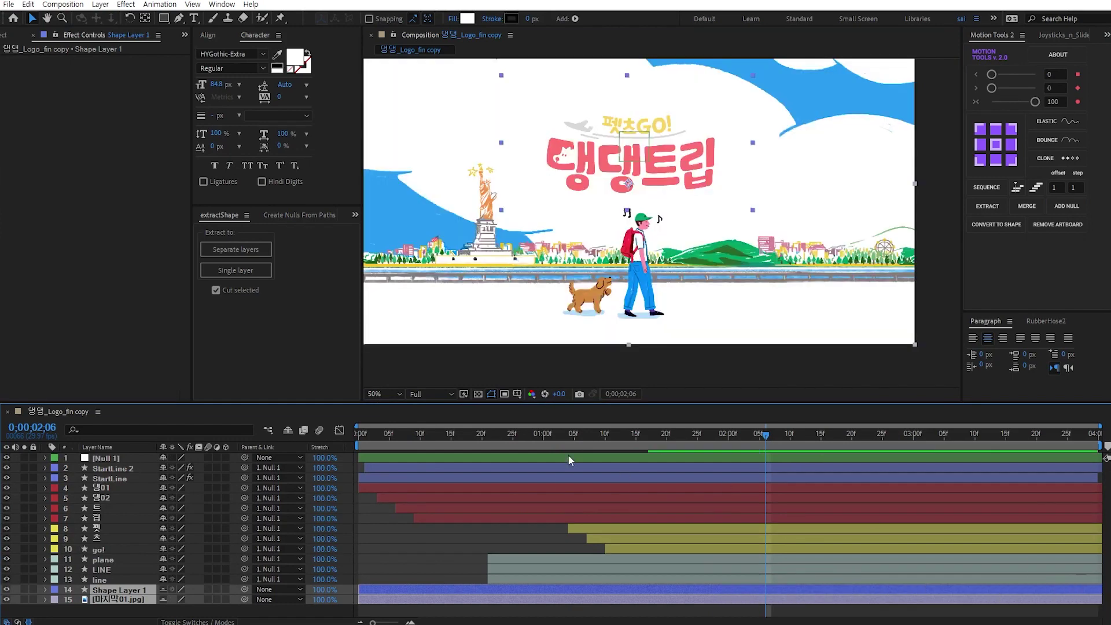
Step: At 0;00;01;22, nudge the null slightly higher to position the whole logo above the walking figure
{"action": "left_click_drag", "start_coordinate": [597, 437], "coordinate": [679, 416]}
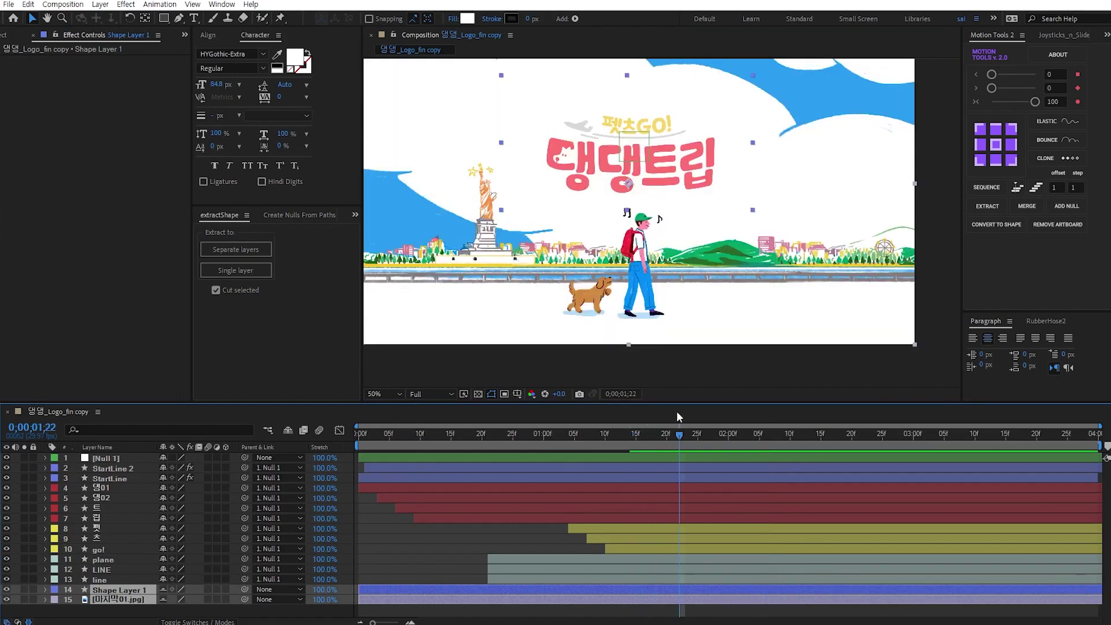
{"action": "left_click", "coordinate": [618, 458]}
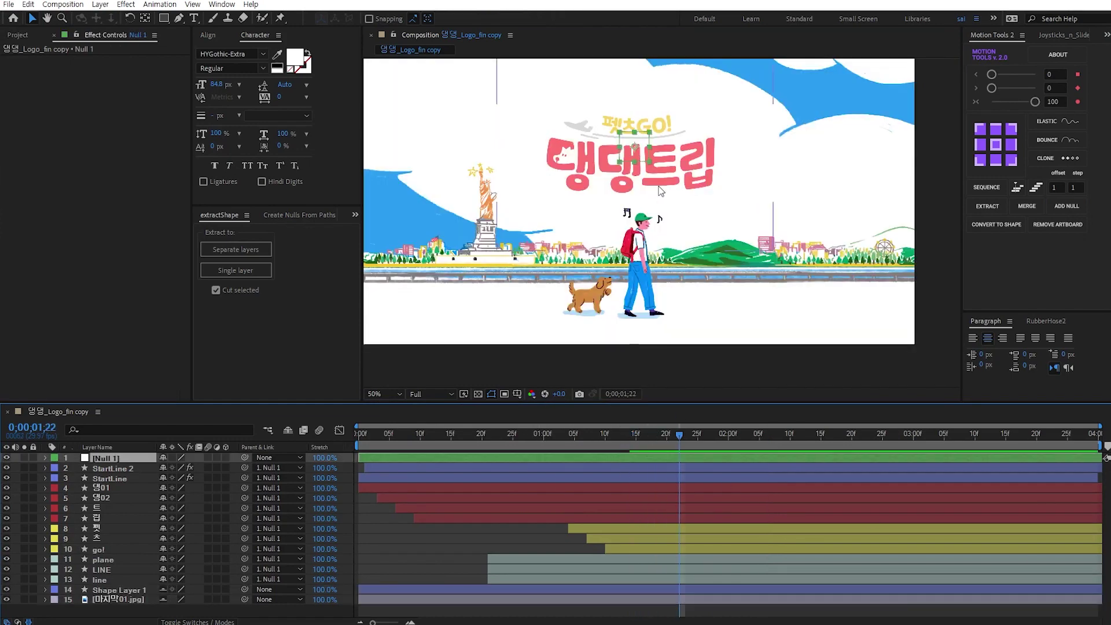
{"action": "left_click_drag", "start_coordinate": [637, 154], "coordinate": [637, 144]}
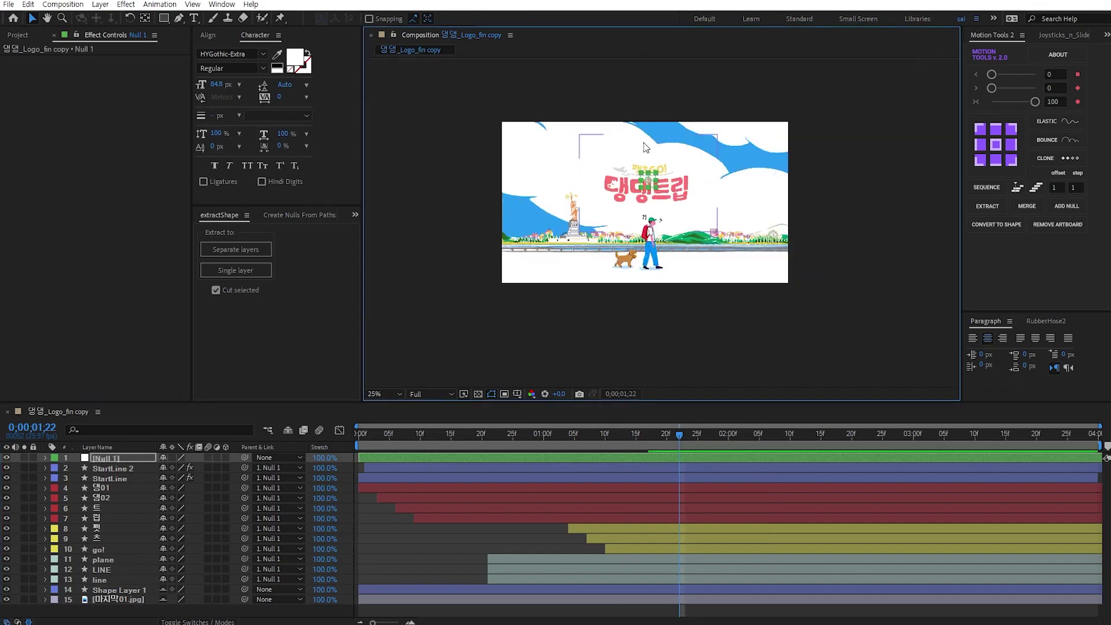
{"action": "key", "text": "space"}
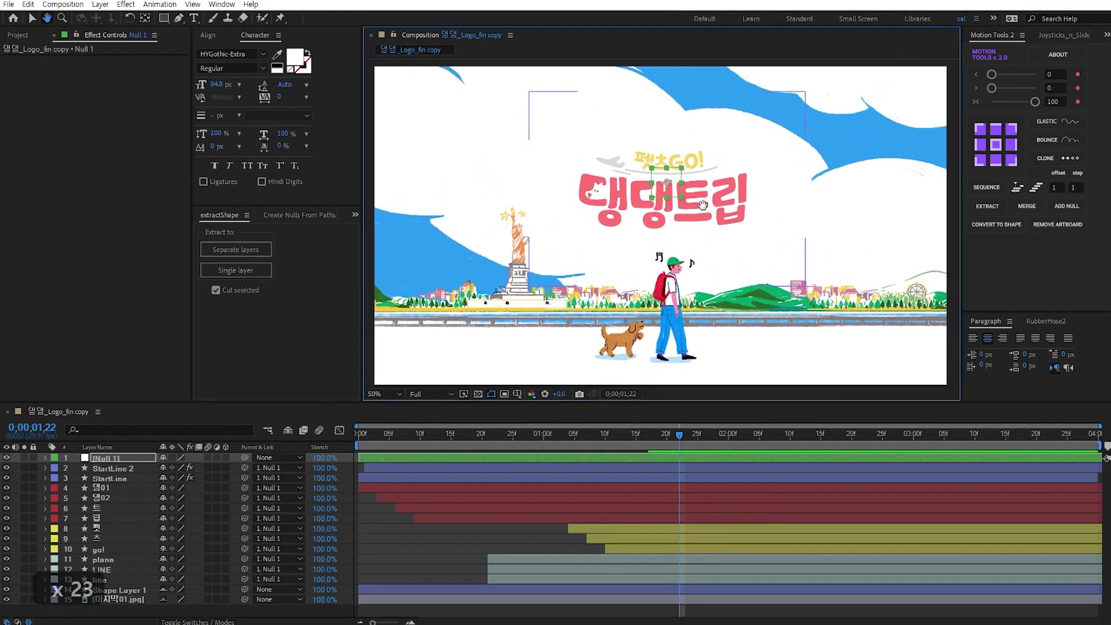
{"action": "left_click_drag", "start_coordinate": [697, 199], "coordinate": [703, 199]}
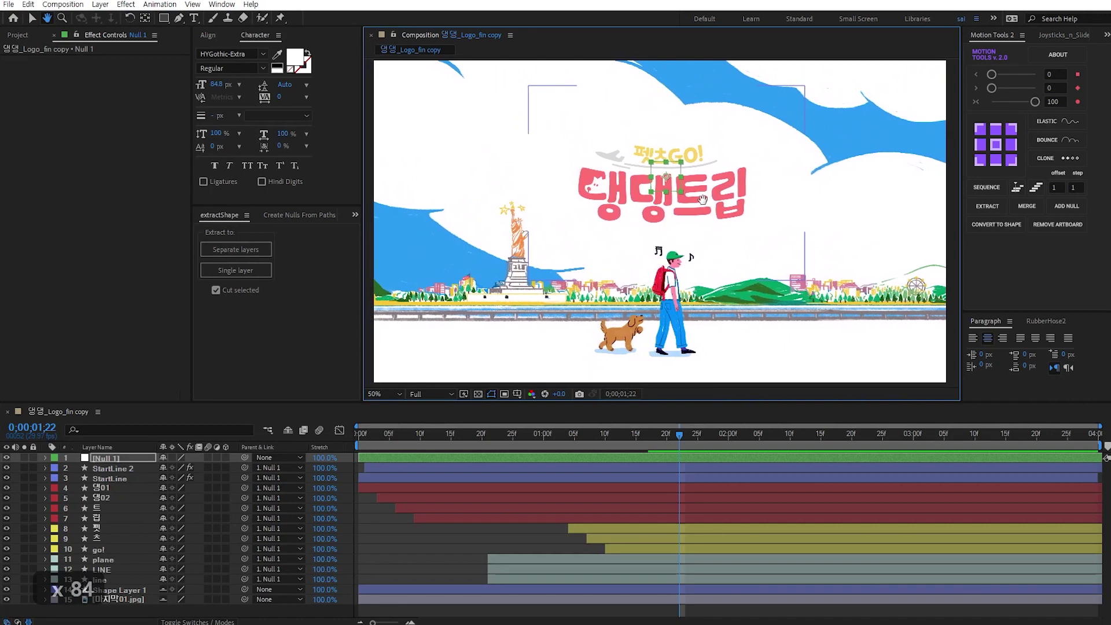
Step: Deselect the null and preview the logo animation over the background illustration
{"action": "left_click", "coordinate": [460, 537]}
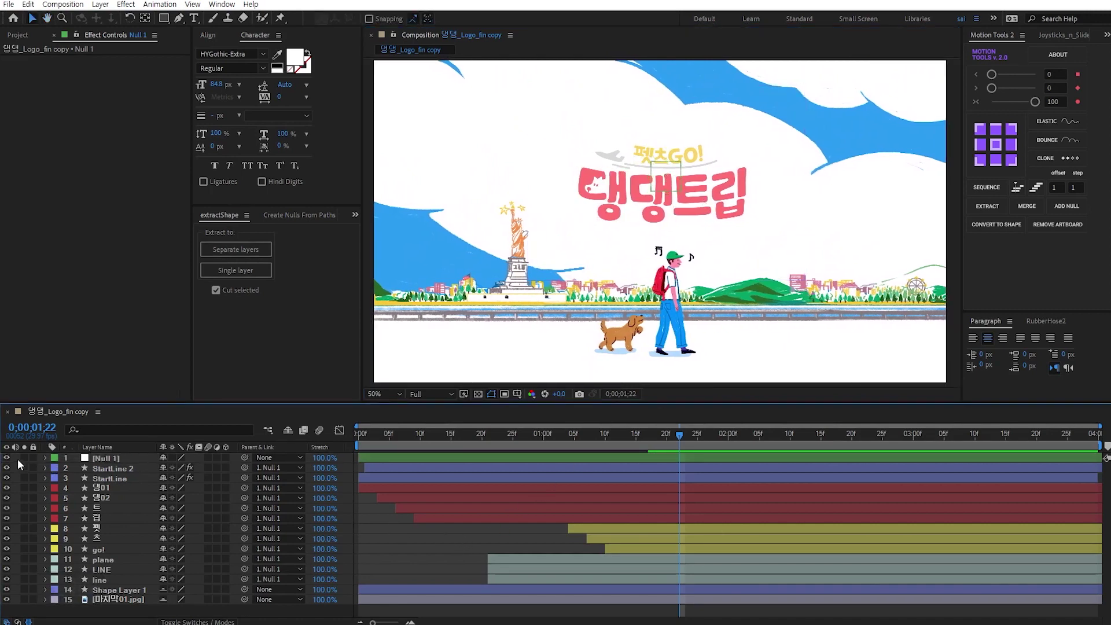
{"action": "key", "text": "space"}
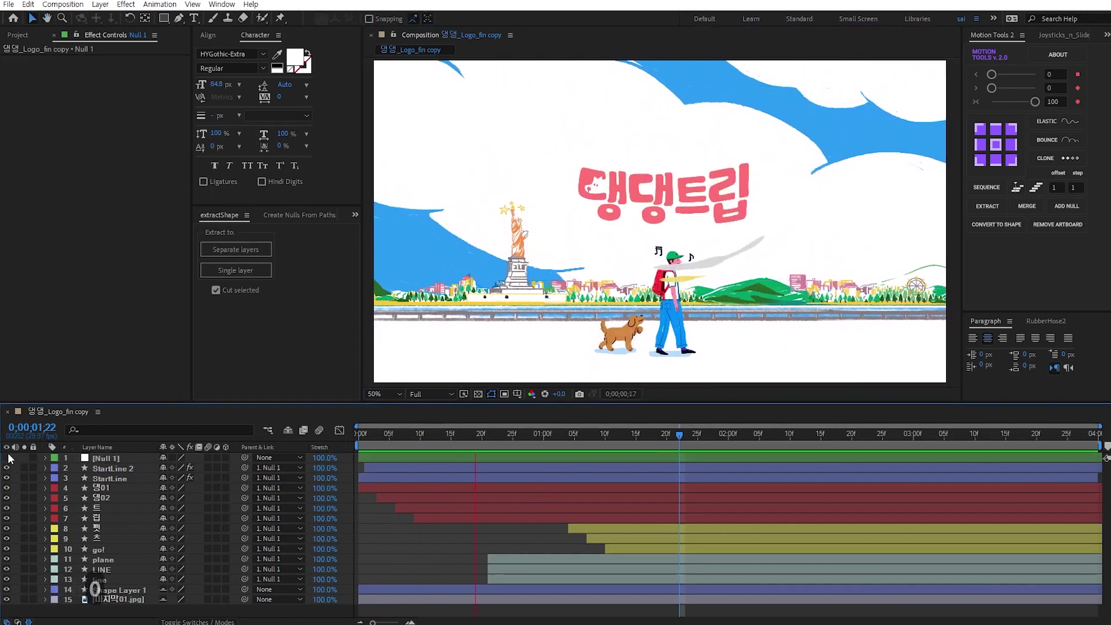